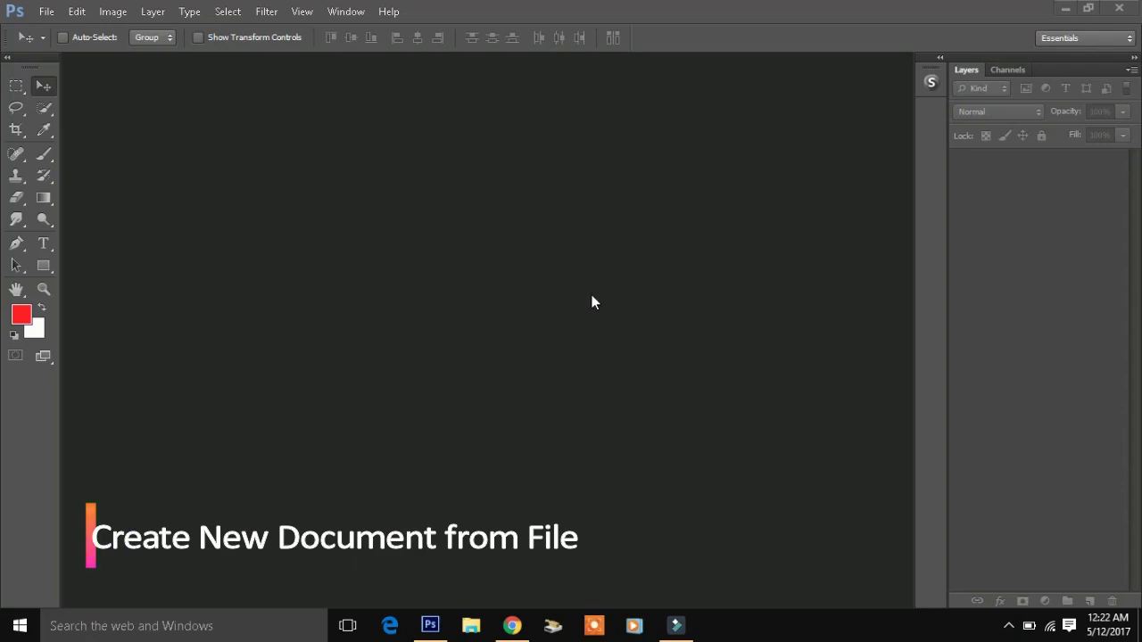
- Create a new white 8×6 in, 150 ppi document named 'Digital Clock'
click(45, 11)
click(65, 32)
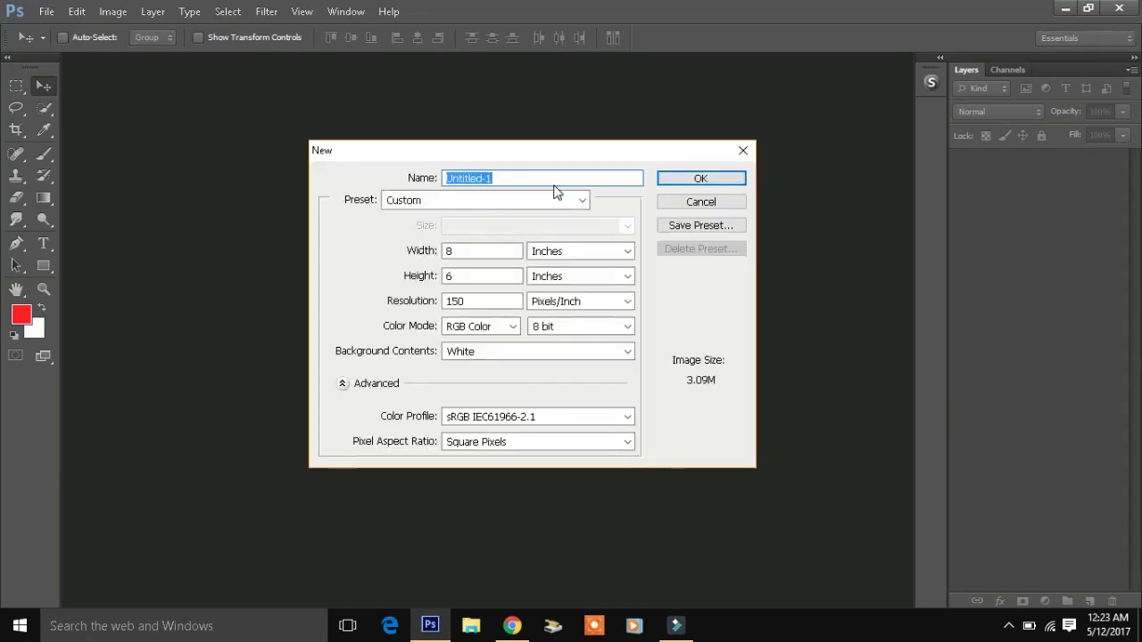
key(BackSpace)
text(Digital Cloc)
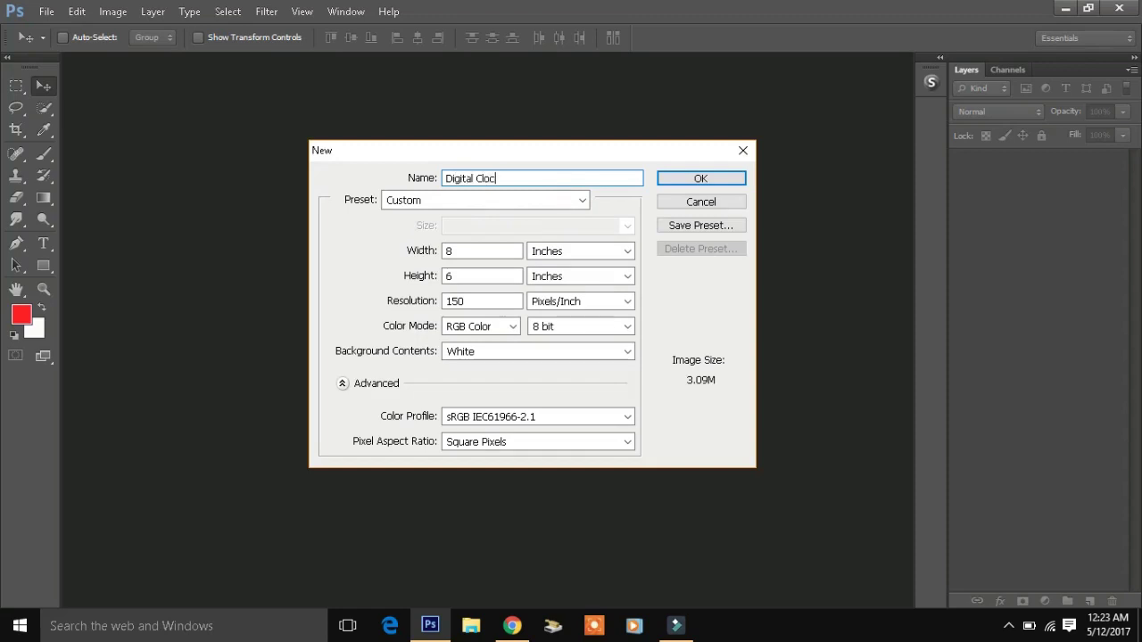
text(k)
click(673, 181)
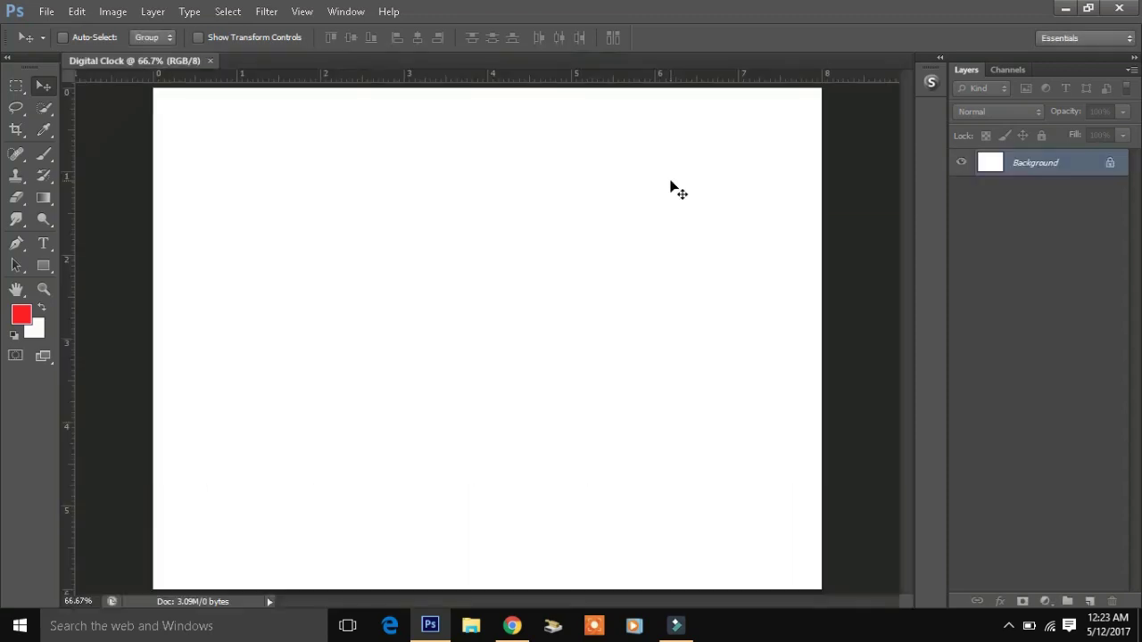
- Zoom in and type a black '12' text layer left of the page centre
key(ctrl+plus)
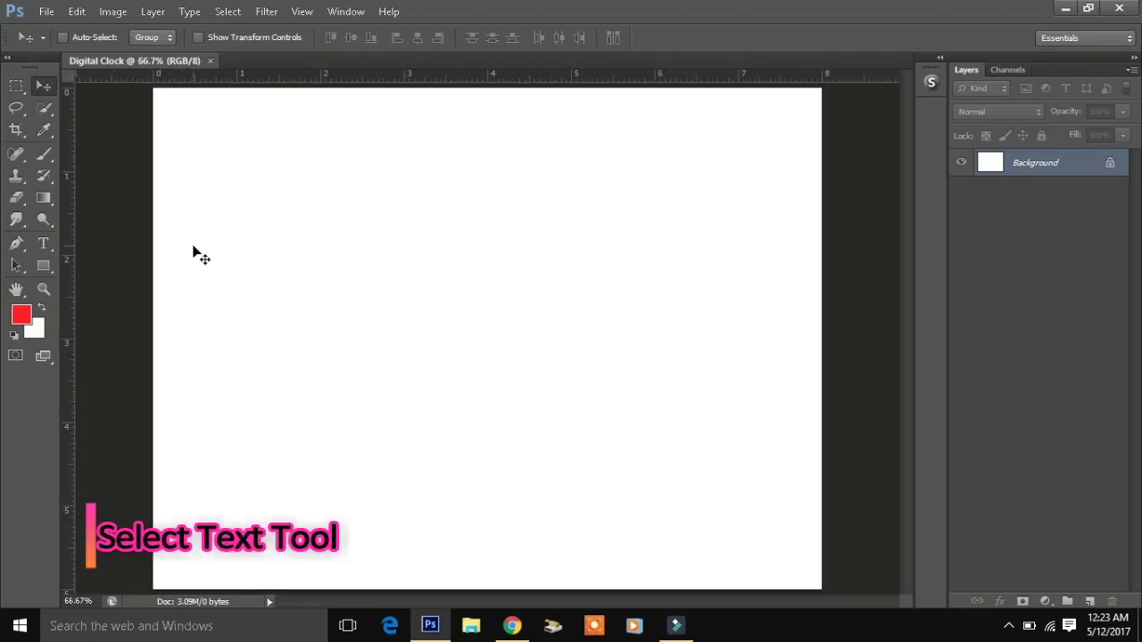
click(43, 243)
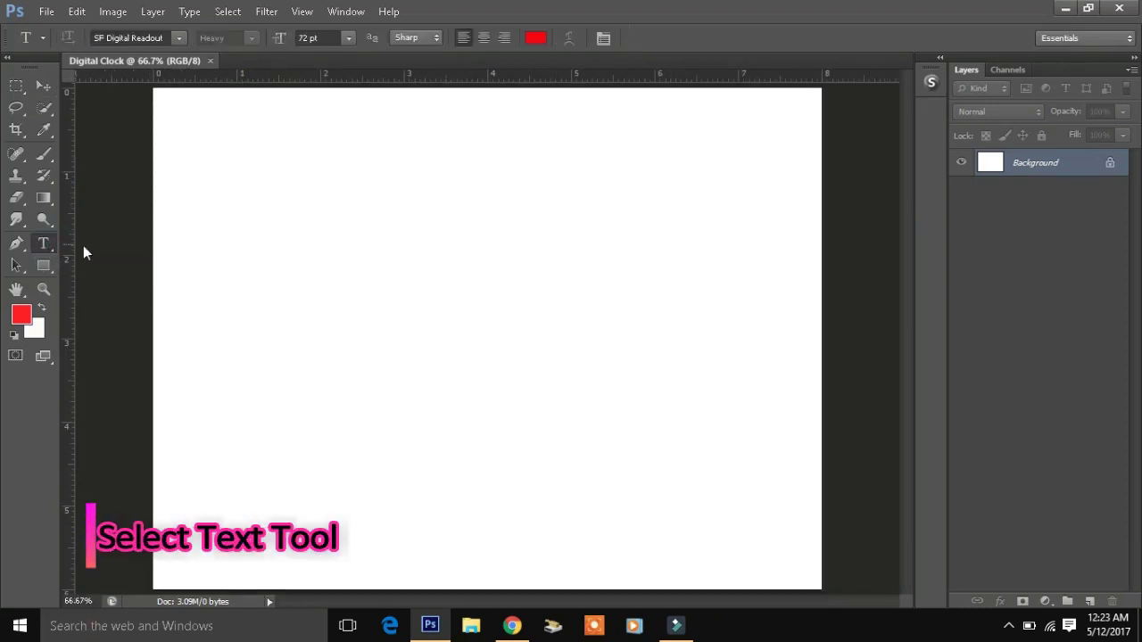
click(317, 319)
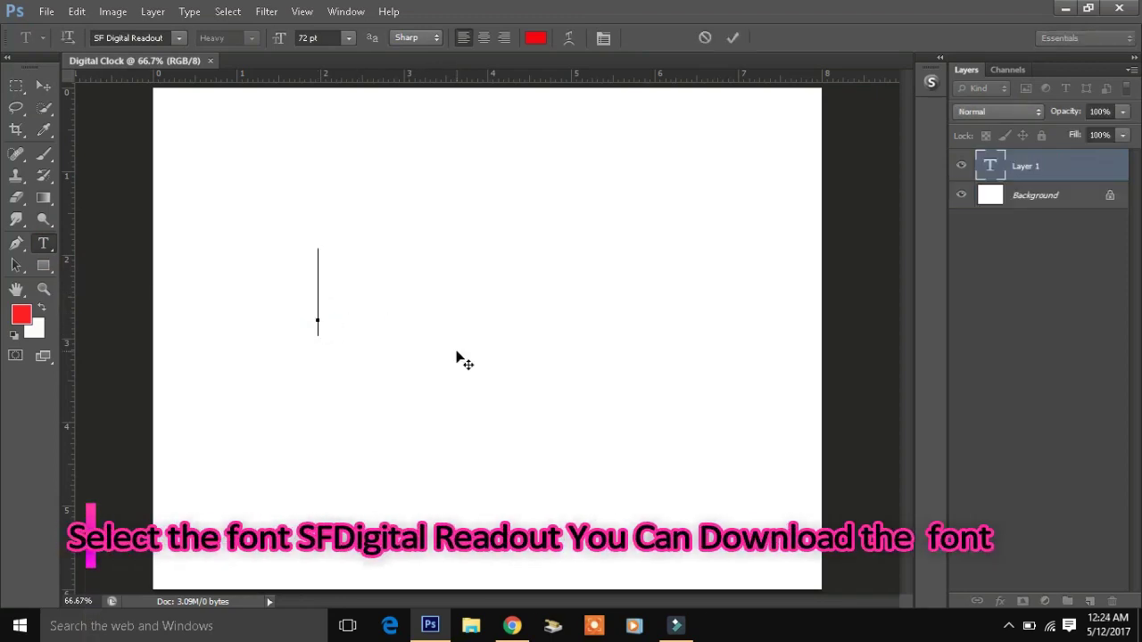
text(12)
key(ctrl+a)
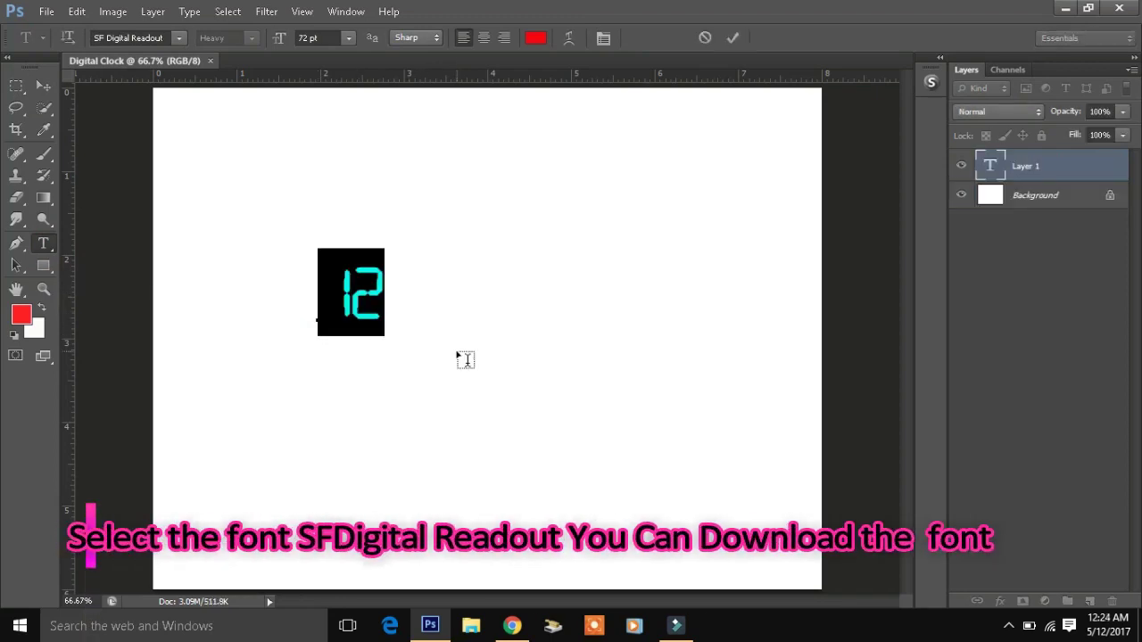
click(536, 37)
click(802, 510)
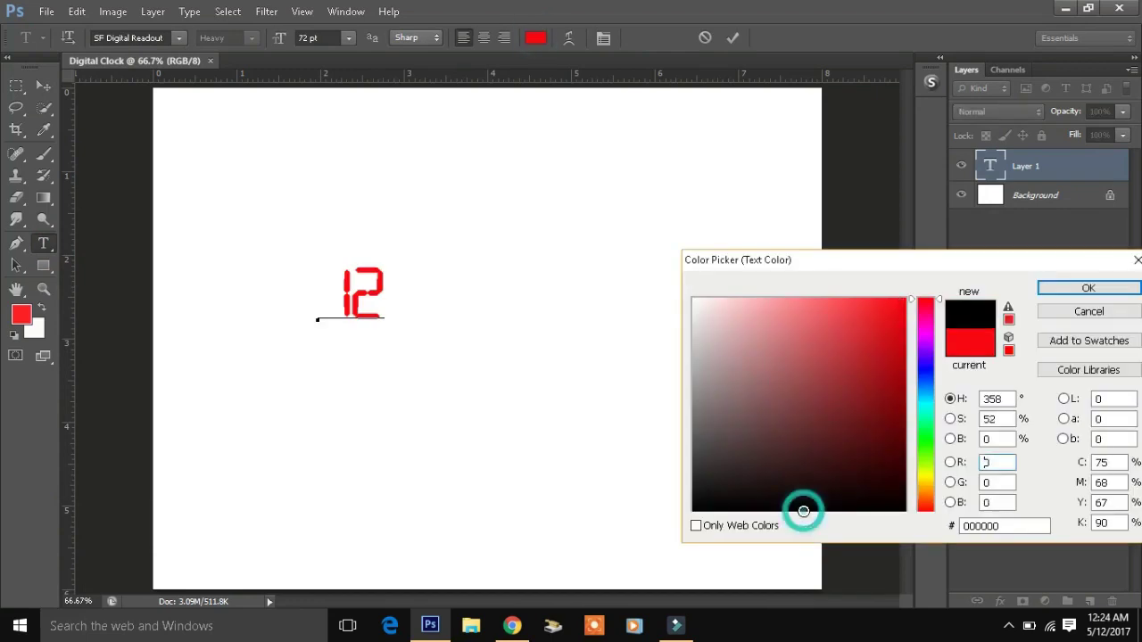
click(1052, 294)
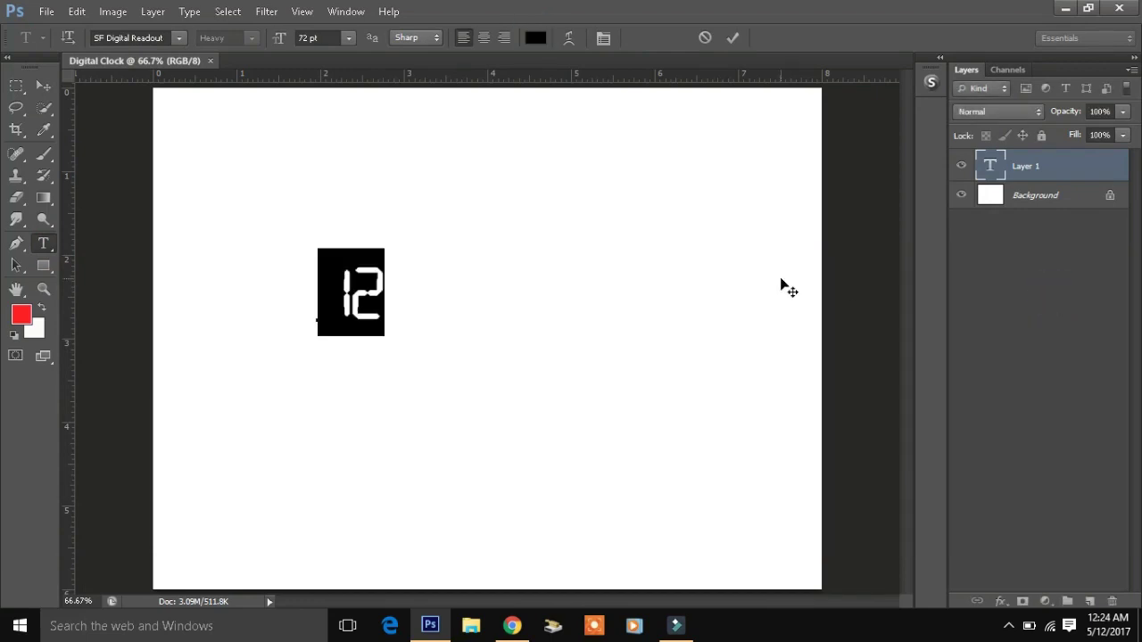
- Set the 12's font size to 110 pt and commit the text
click(348, 37)
click(319, 37)
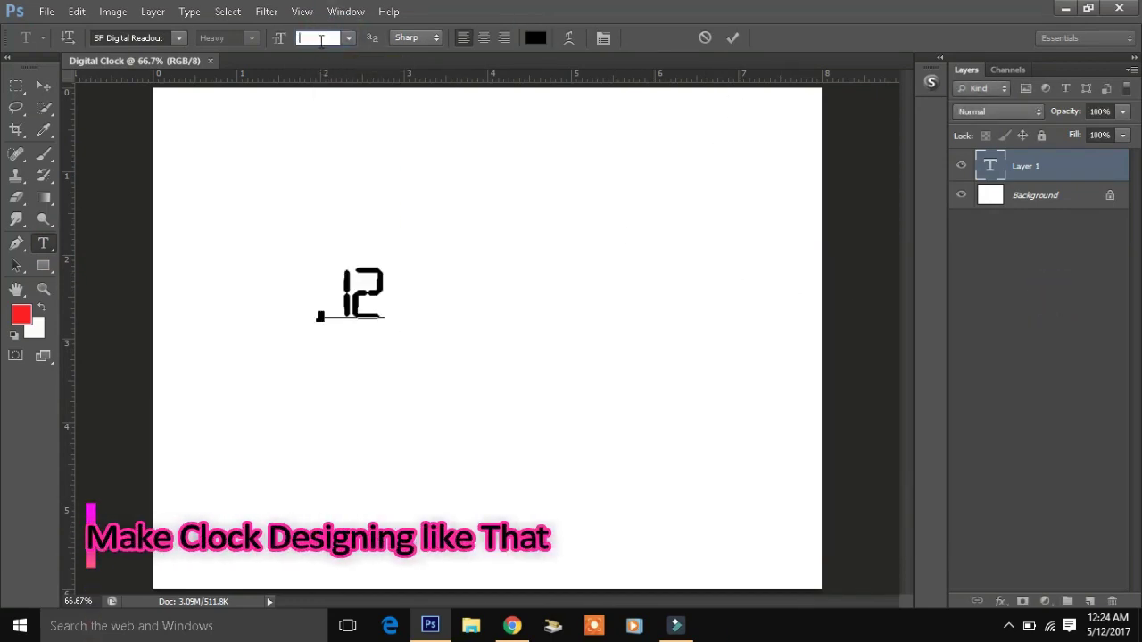
text(858)
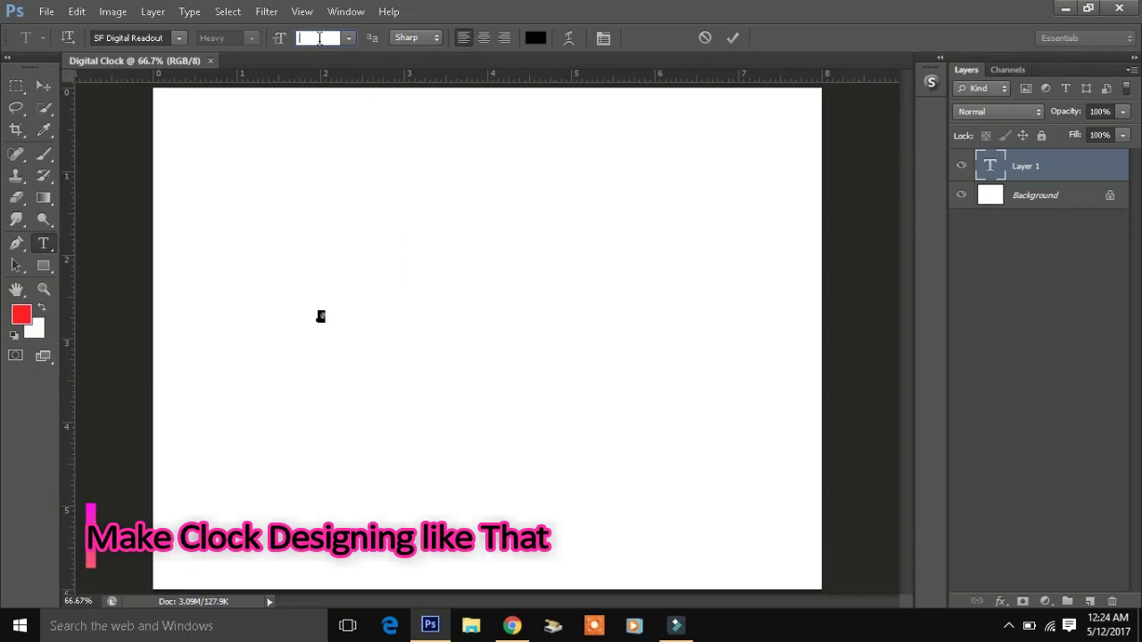
text(110)
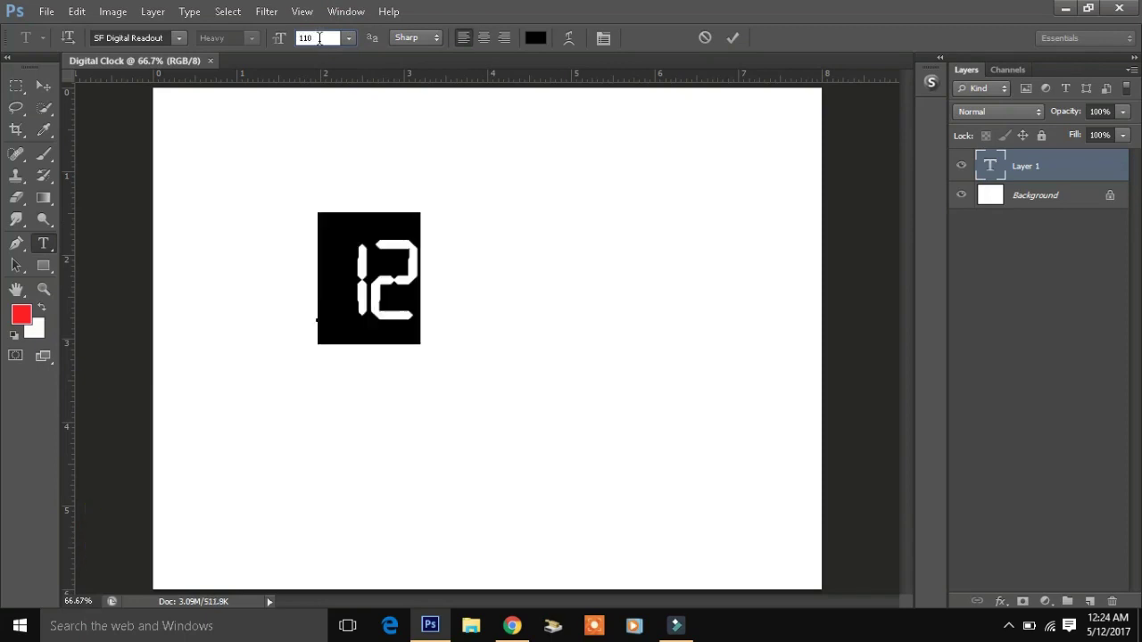
click(730, 37)
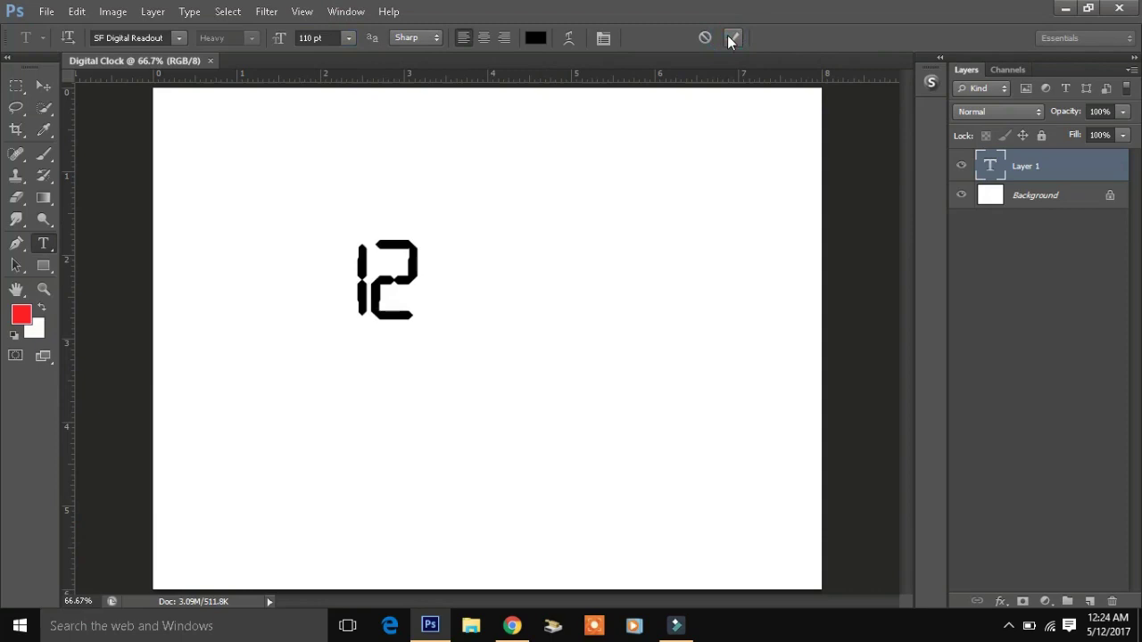
- Move the 12 down and left into its final position
click(43, 85)
click(386, 284)
drag(385, 293, 369, 313)
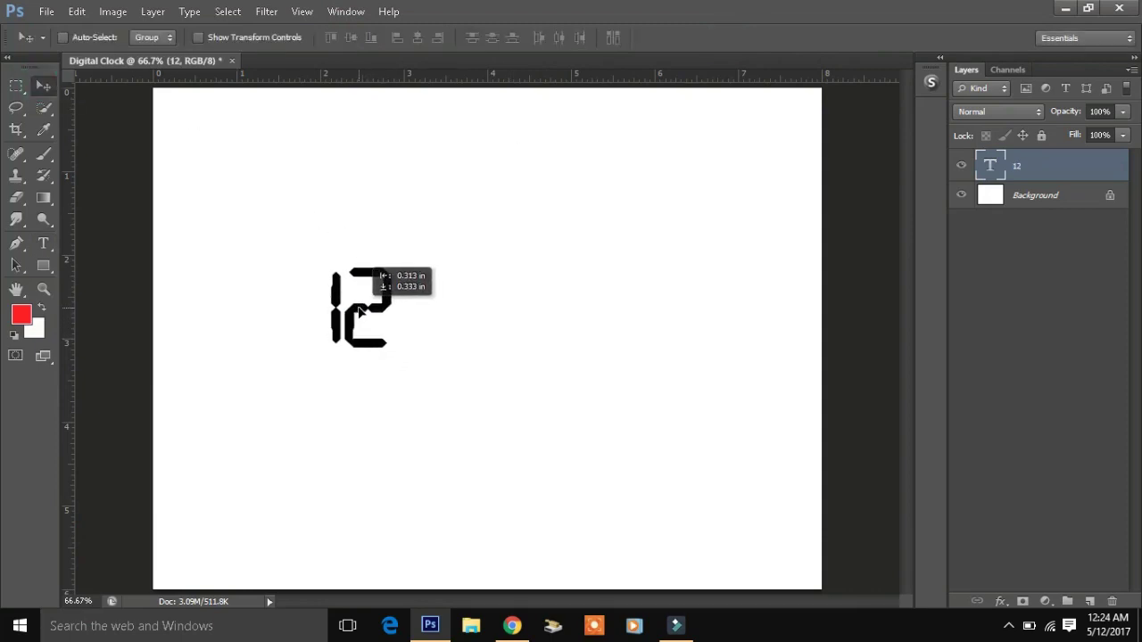
drag(369, 313, 366, 309)
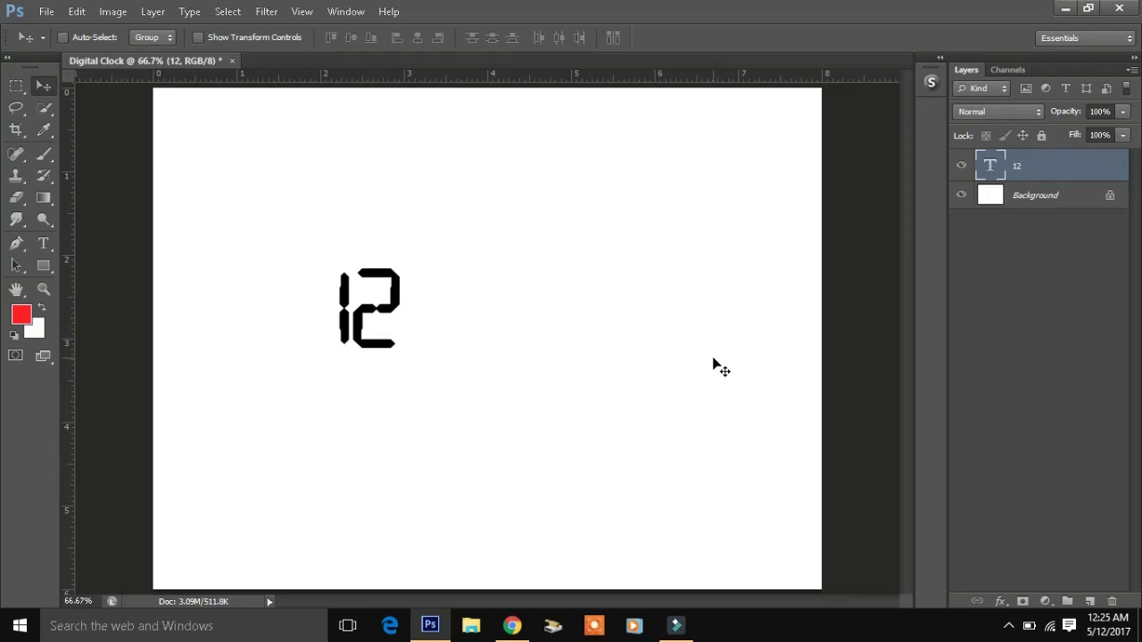
key(ctrl+t)
- Enlarge the 12 to about 117% and add a colon text layer to its right
drag(400, 240, 410, 230)
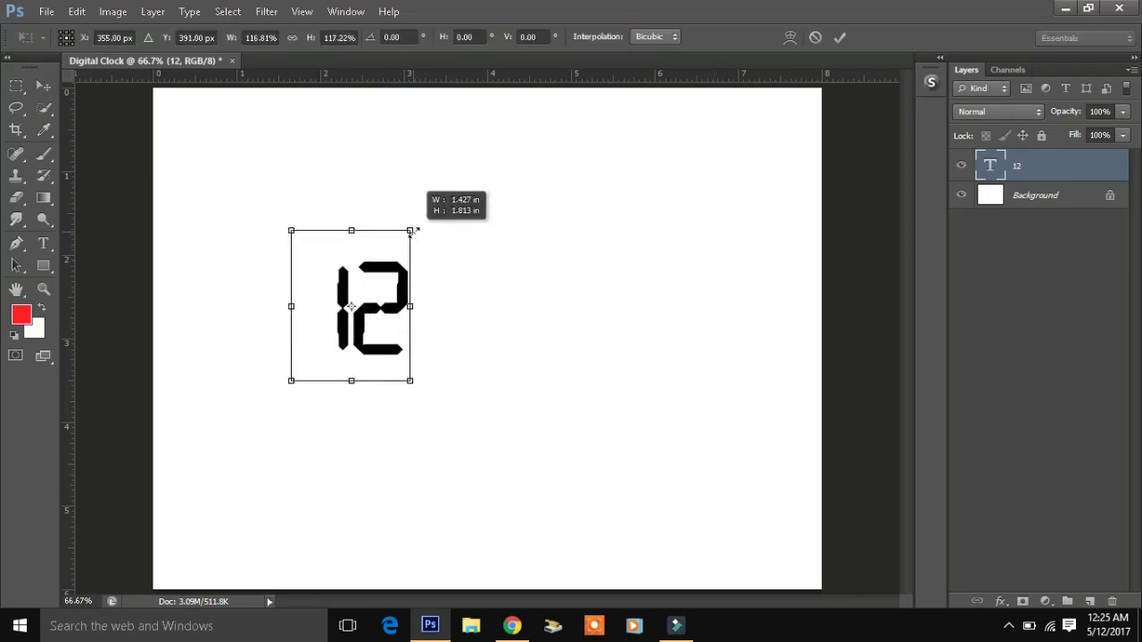
click(839, 37)
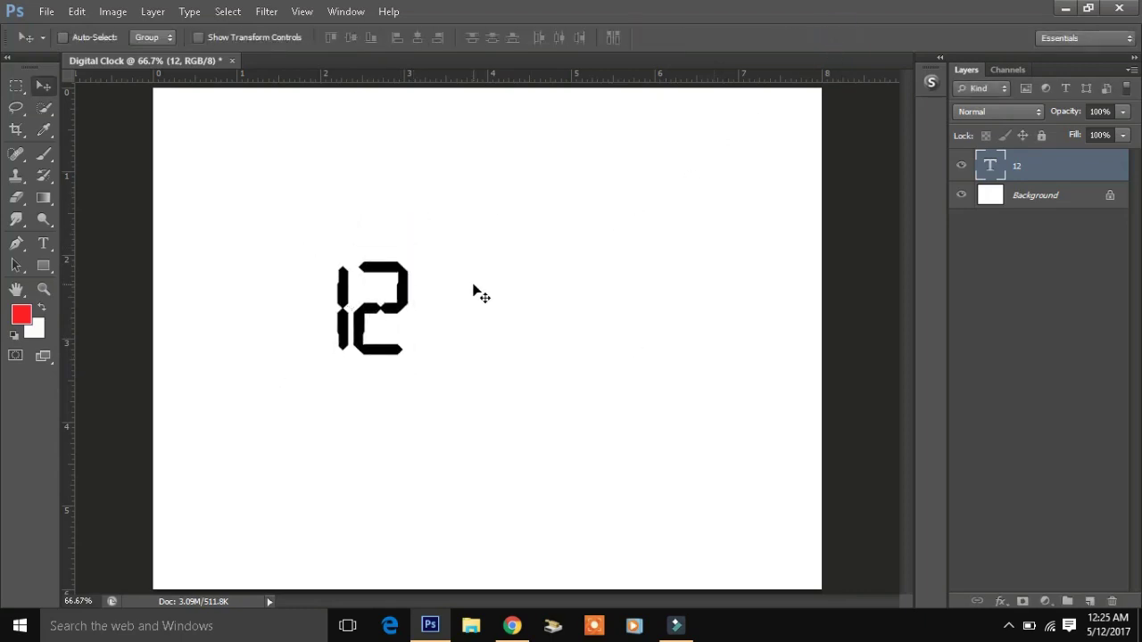
click(42, 244)
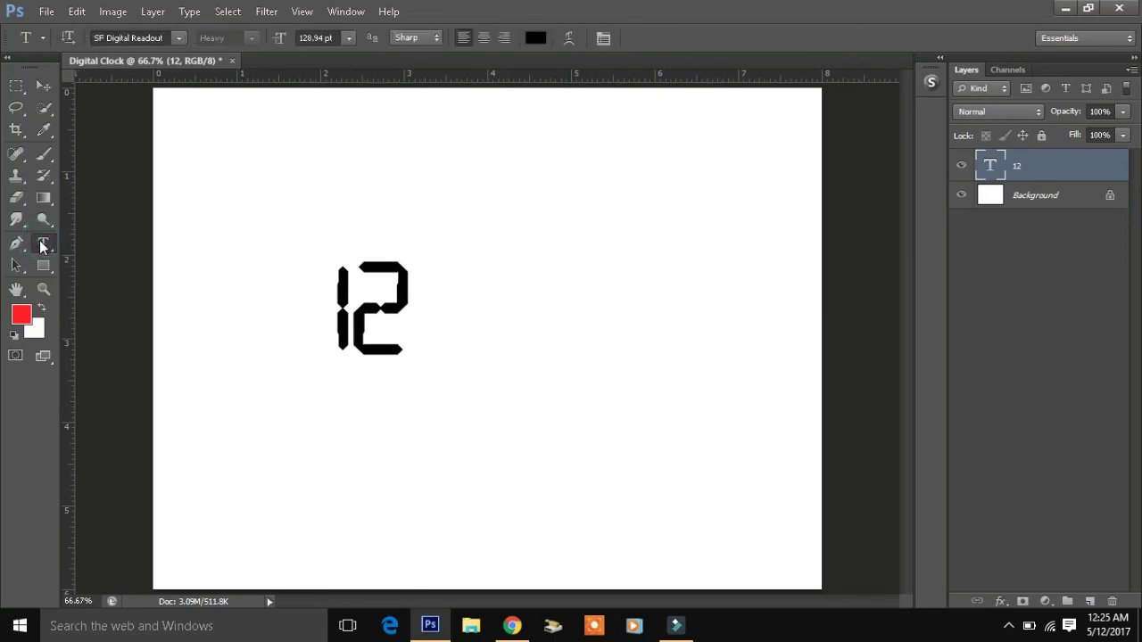
click(465, 308)
text(:)
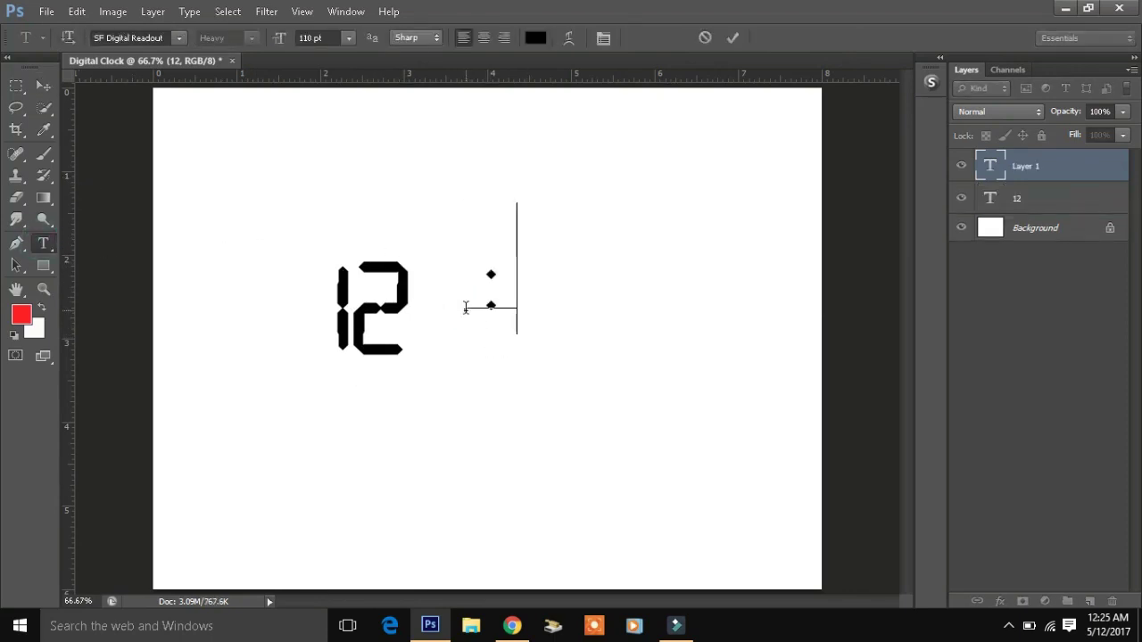
click(733, 38)
- Move the colon closer to the 12, enlarge it to about 144%, and nudge it up
click(53, 86)
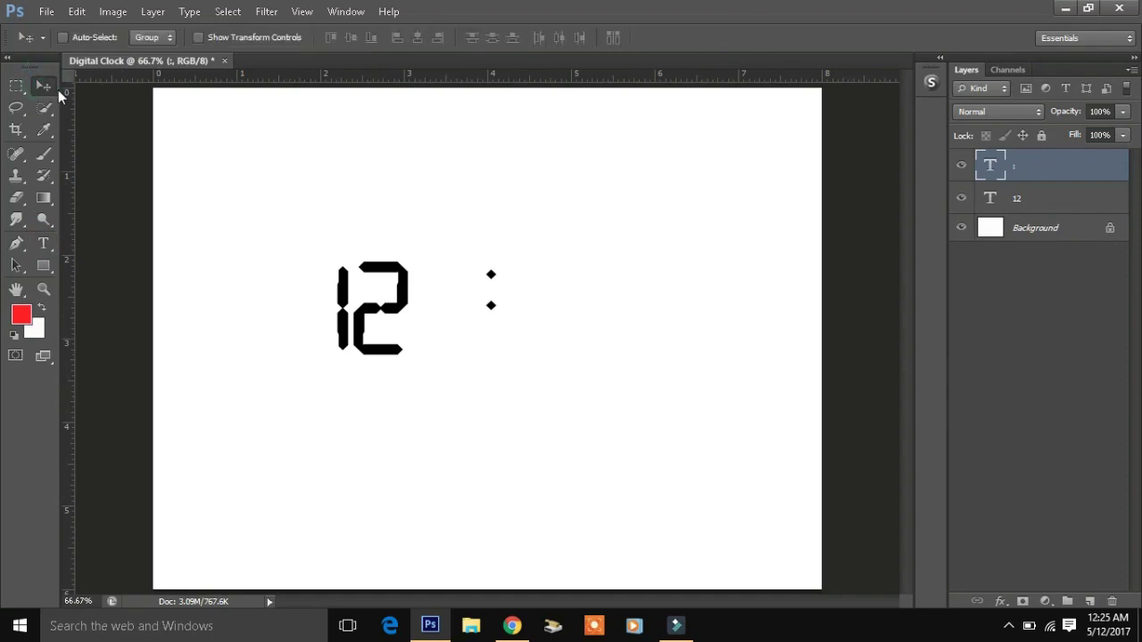
drag(492, 293, 459, 313)
key(ctrl+t)
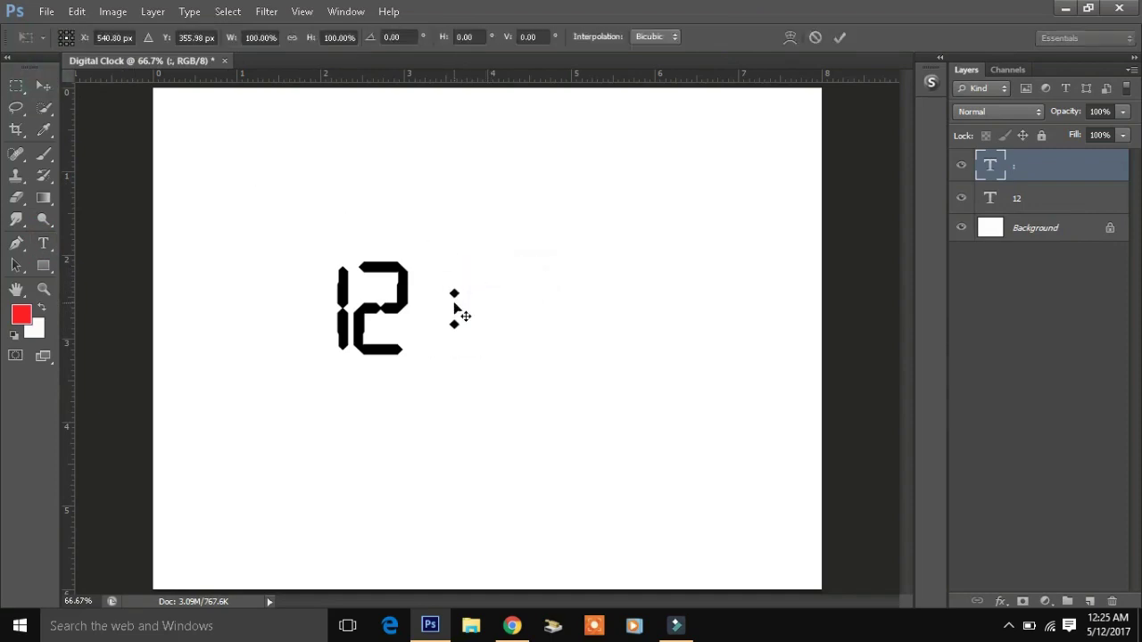
drag(480, 217, 491, 193)
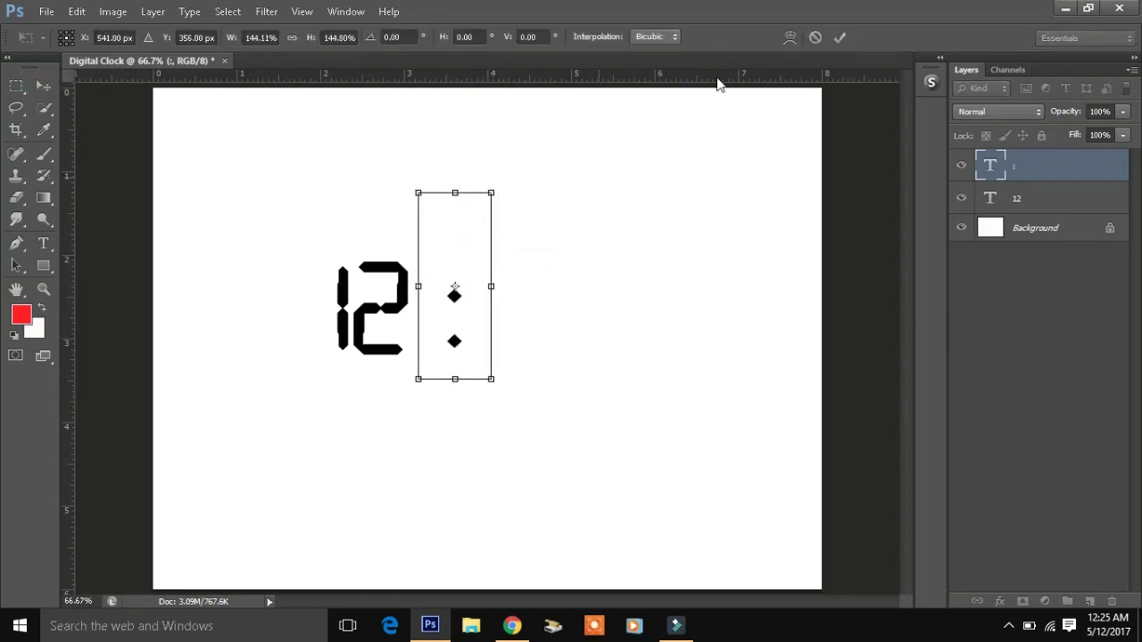
click(839, 38)
key(shift+Up)
key(shift+Up)
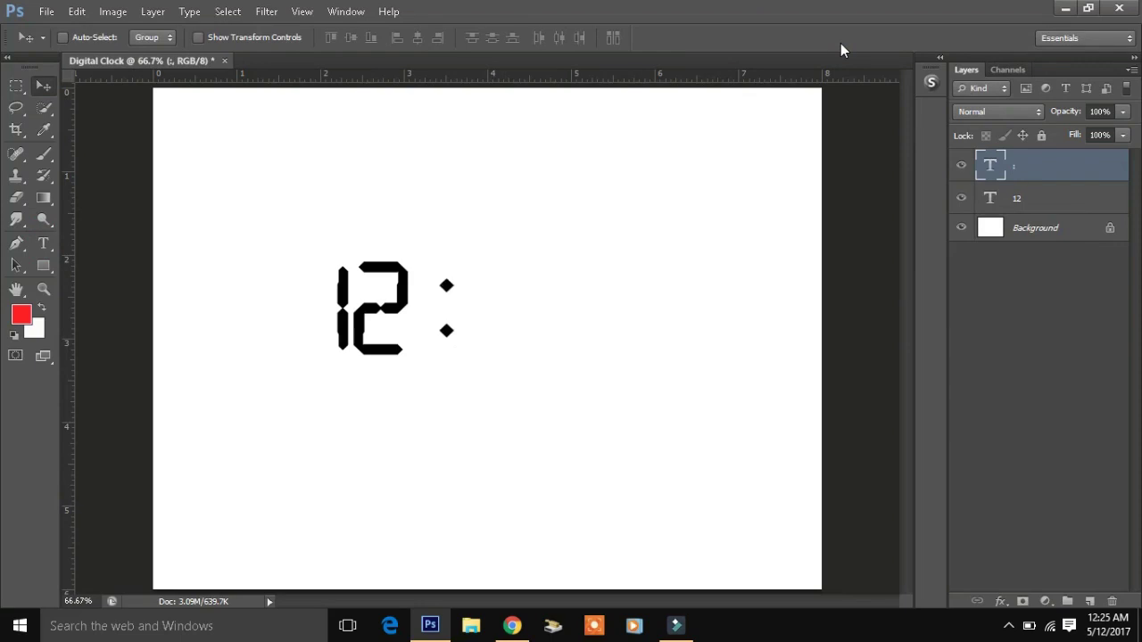
- Change the colon's text colour to red
double_click(990, 165)
click(535, 37)
click(900, 301)
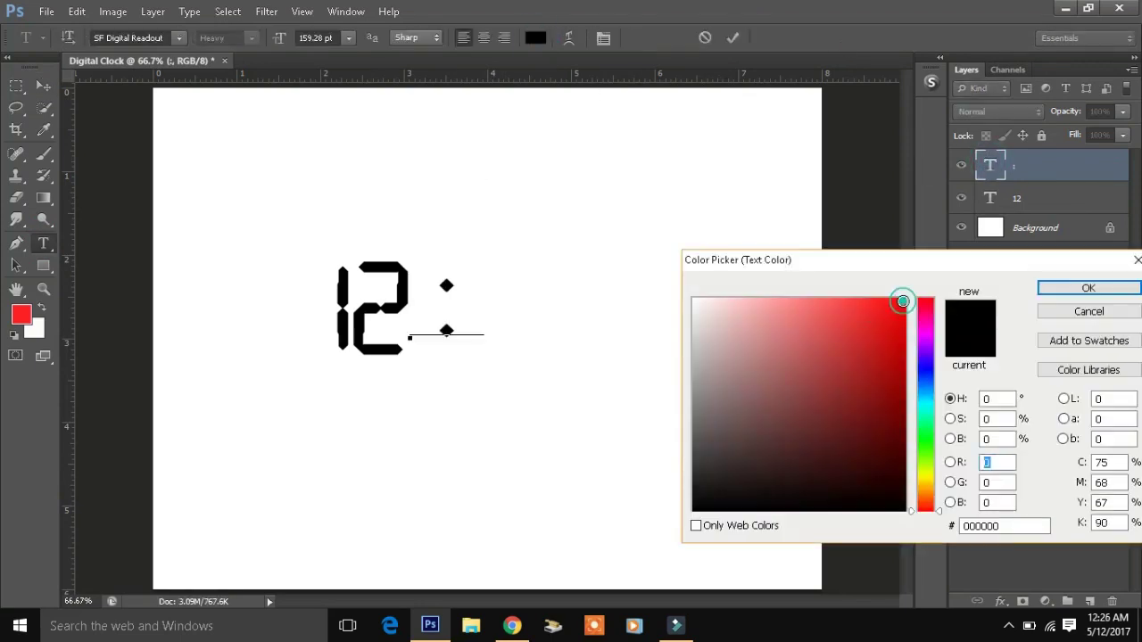
click(1087, 287)
click(728, 37)
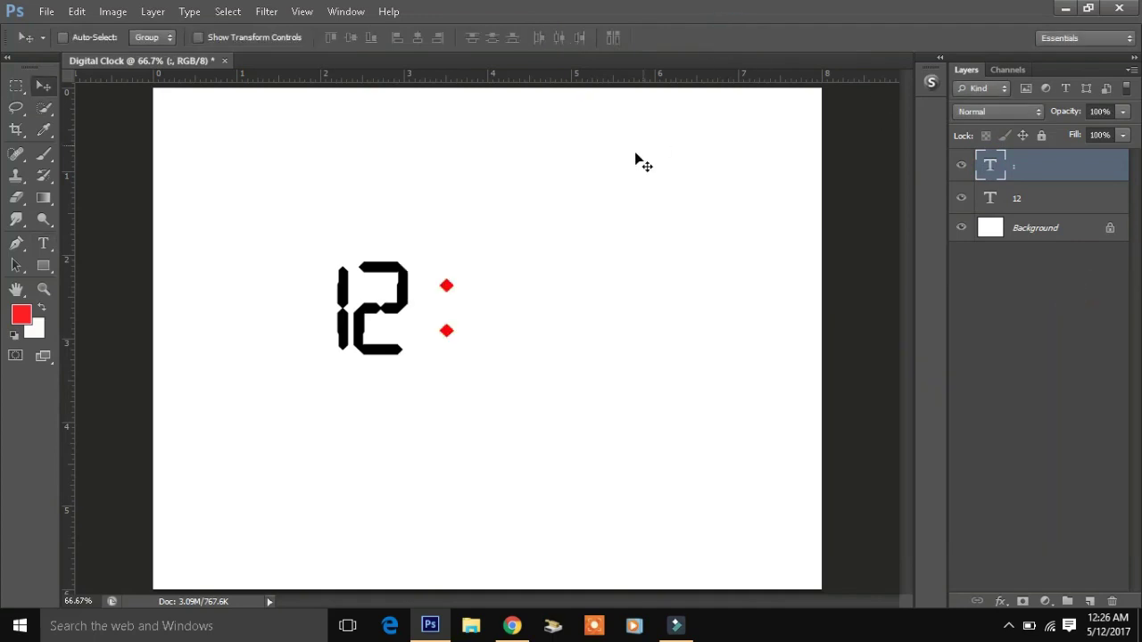
click(42, 243)
- Type a black '0' on a new text layer
click(604, 194)
text(0)
key(ctrl+a)
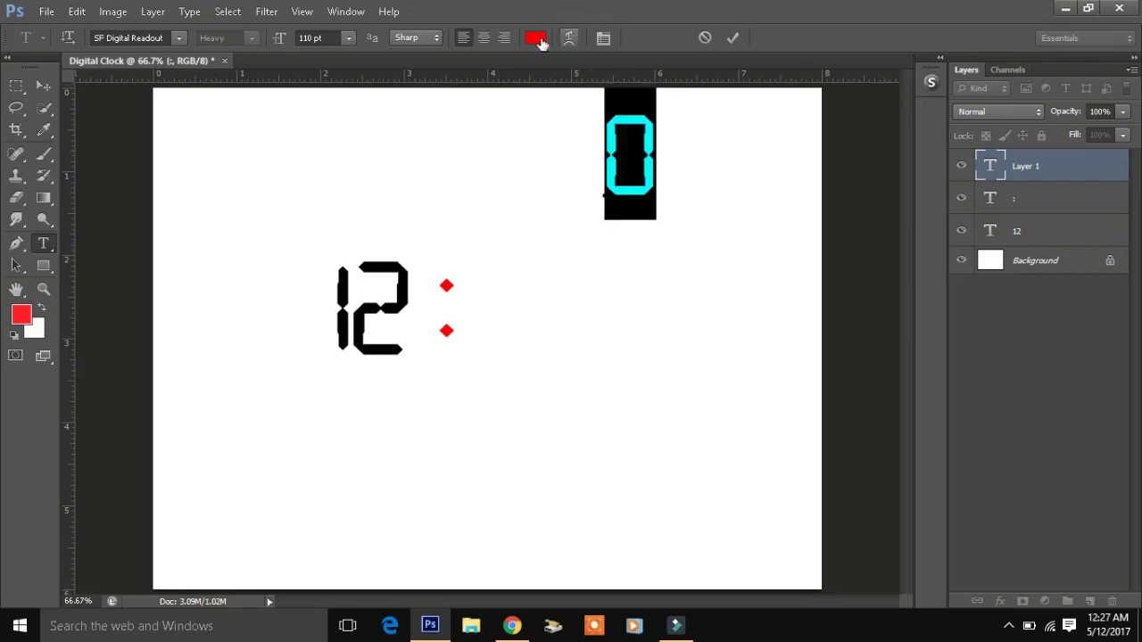
click(535, 38)
click(844, 509)
click(1088, 287)
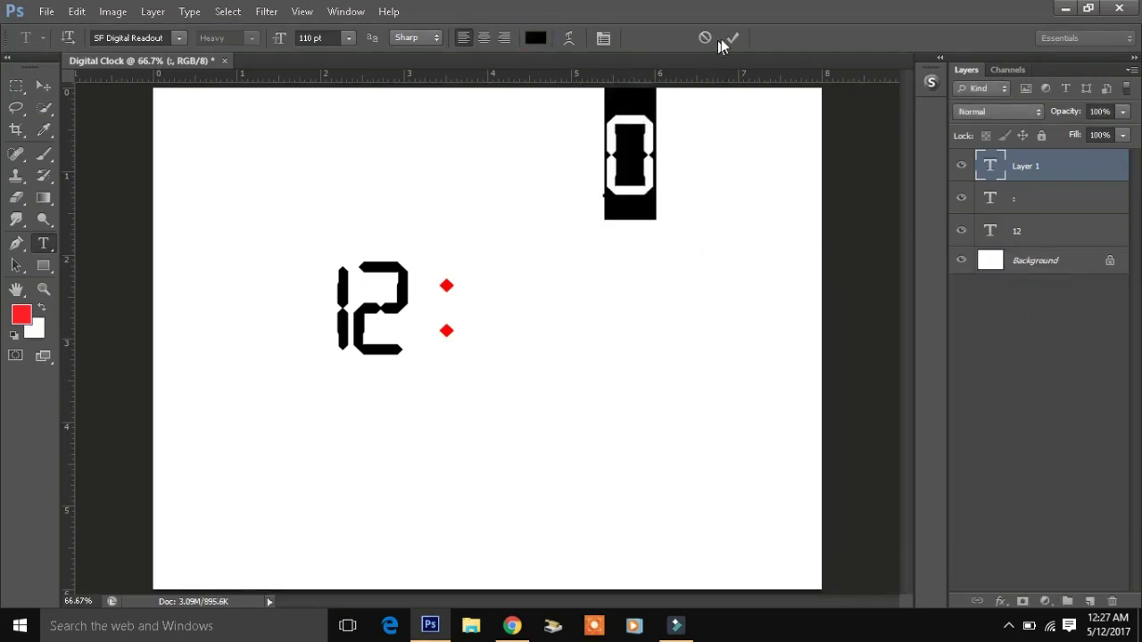
click(732, 38)
- Move the 0 beside the red colon, aligned with the 12
click(43, 85)
drag(633, 175, 504, 332)
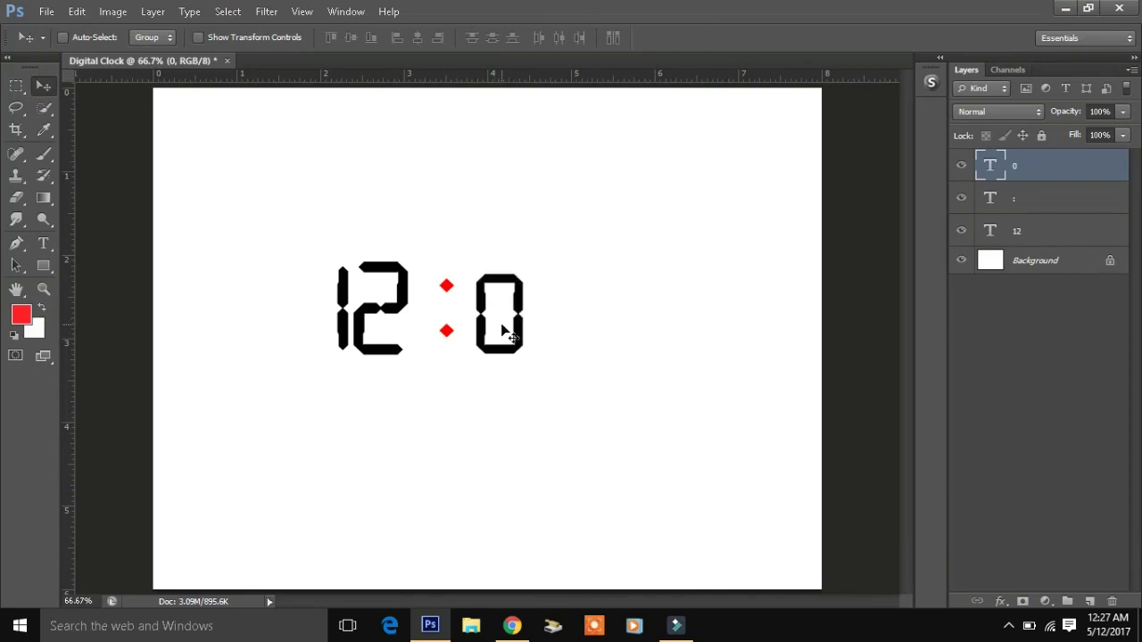
key(Up)
key(Up)
key(Up)
key(Down)
key(Up)
key(Down)
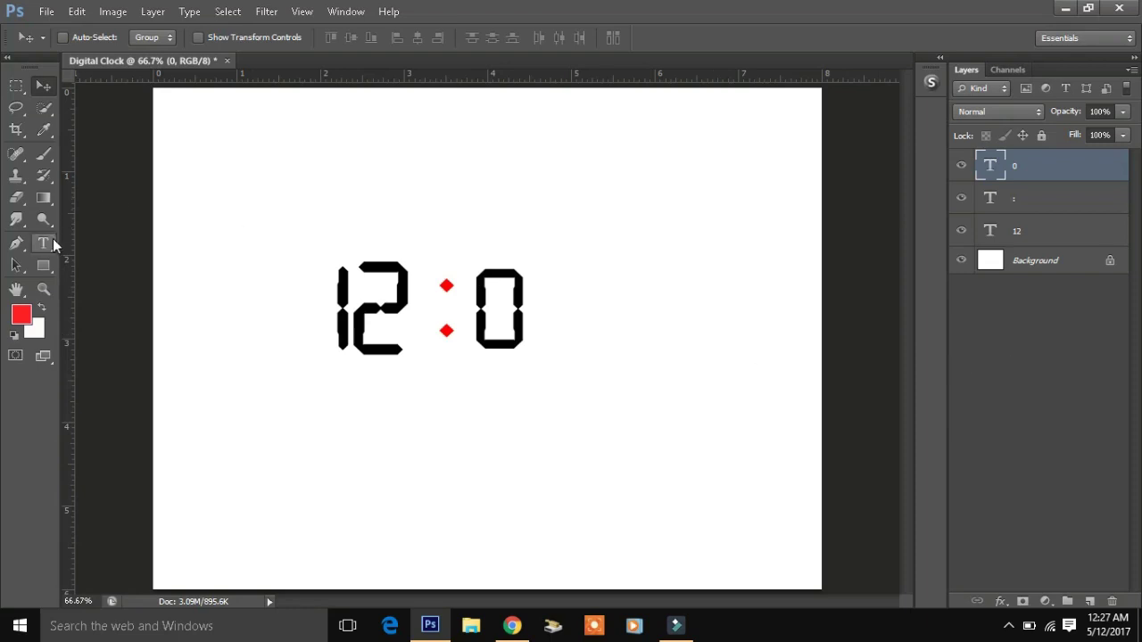
- Duplicate the 0 and place the copy to its right so the clock reads 12:00
key(ctrl+j)
drag(504, 324, 554, 313)
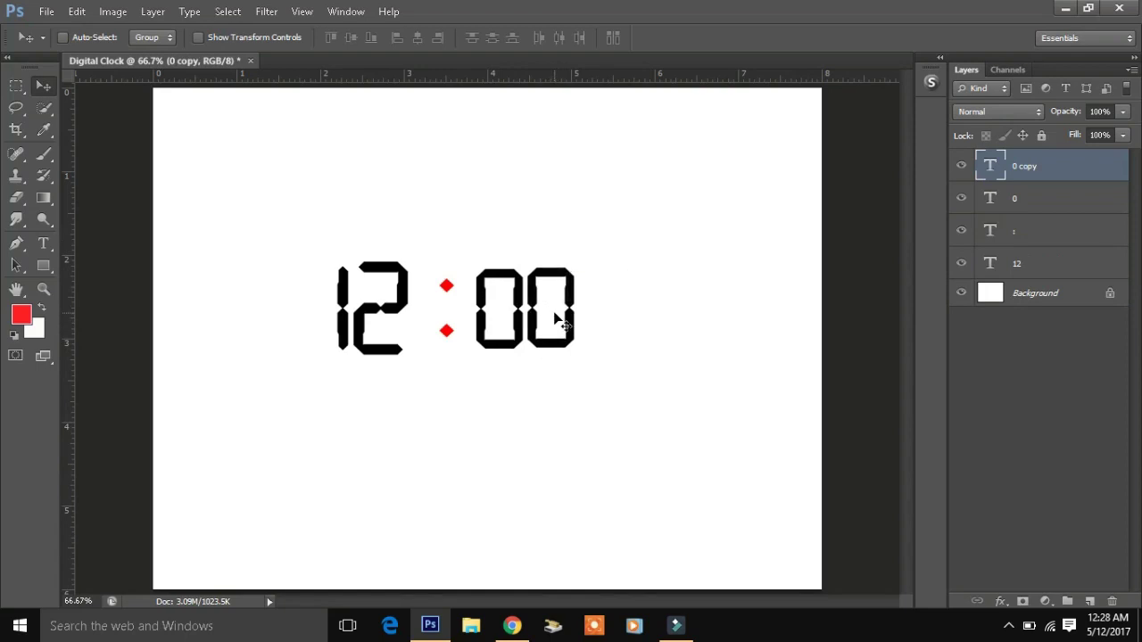
click(989, 230)
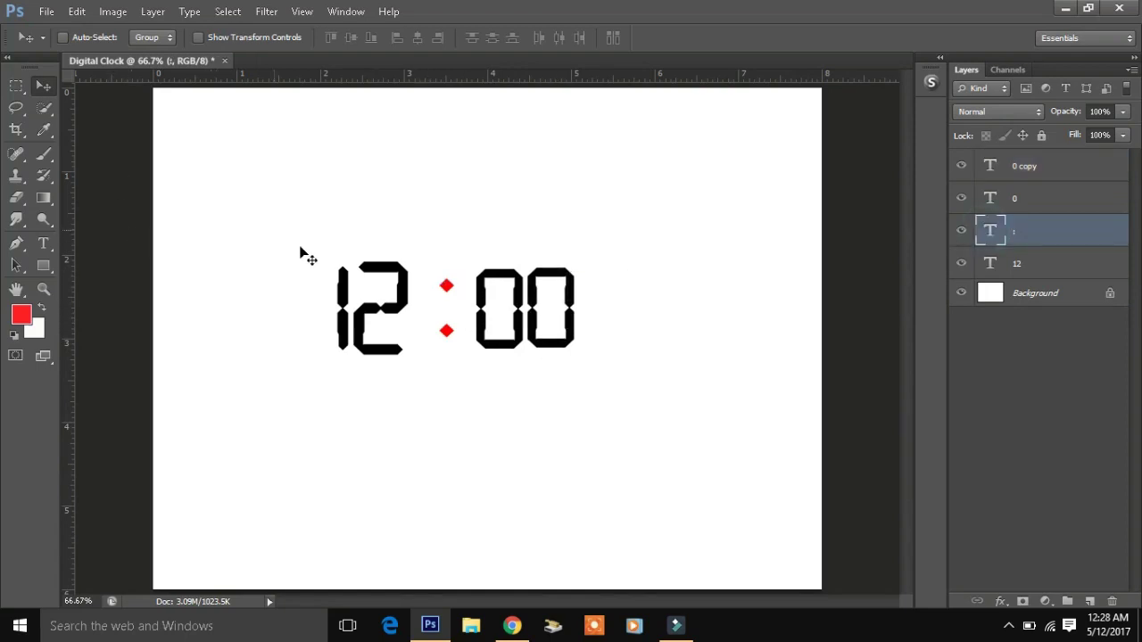
- Shift the colon left and nudge both 0s and the 12 until 12:00 is evenly spaced
drag(440, 314, 427, 316)
click(1014, 200)
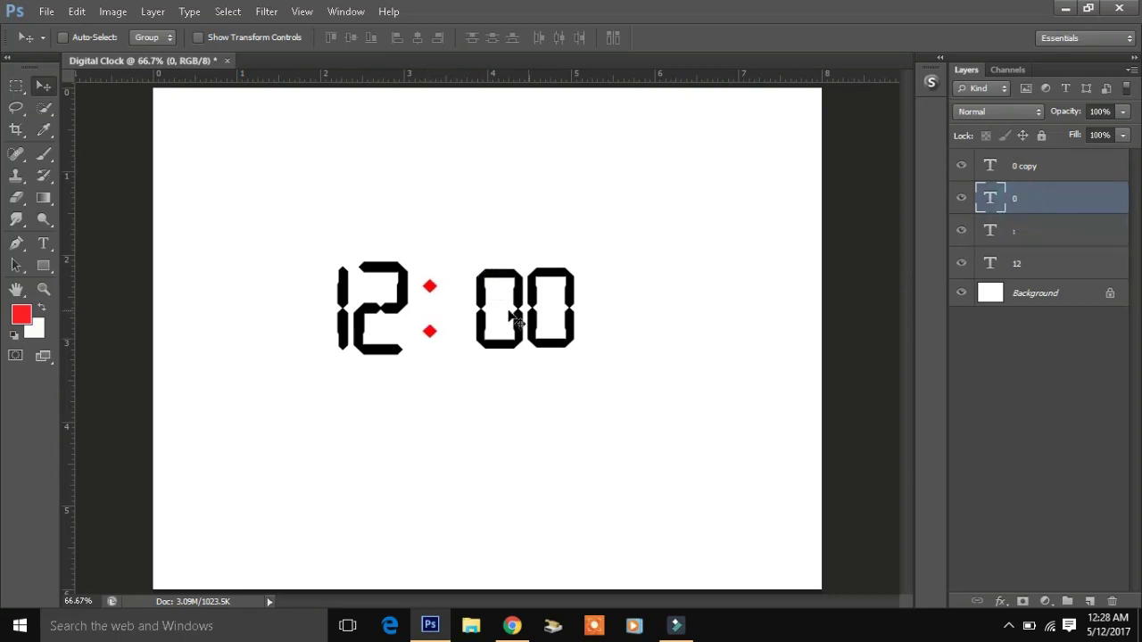
key(shift+Left)
key(shift+Left)
key(shift+Left)
key(shift+Right)
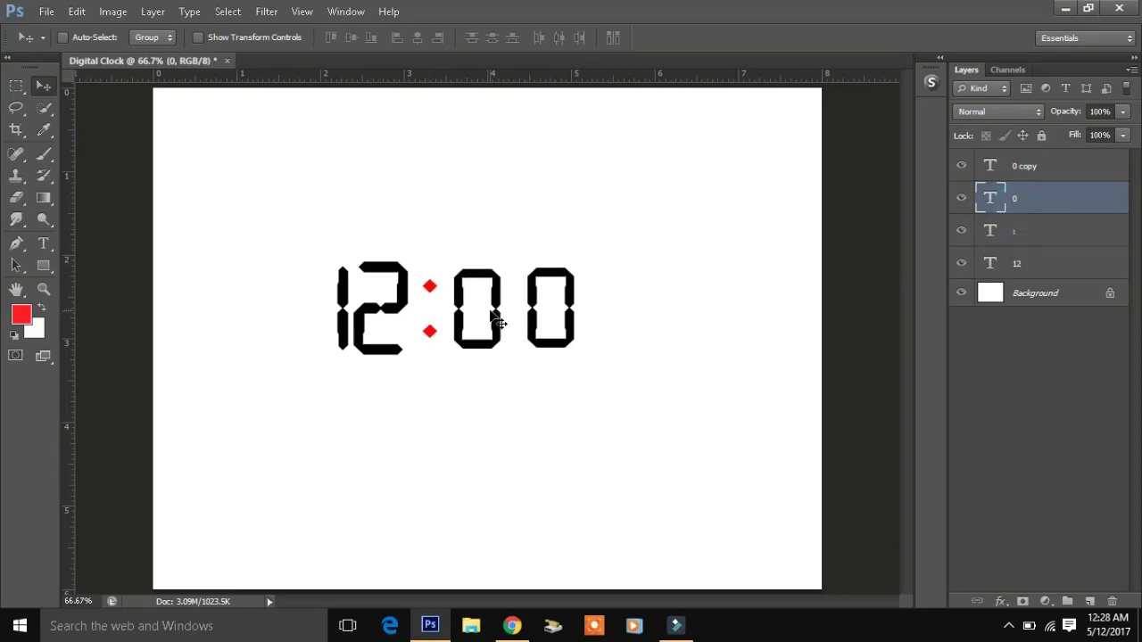
click(1028, 169)
key(shift+Left)
key(shift+Left)
key(shift+Left)
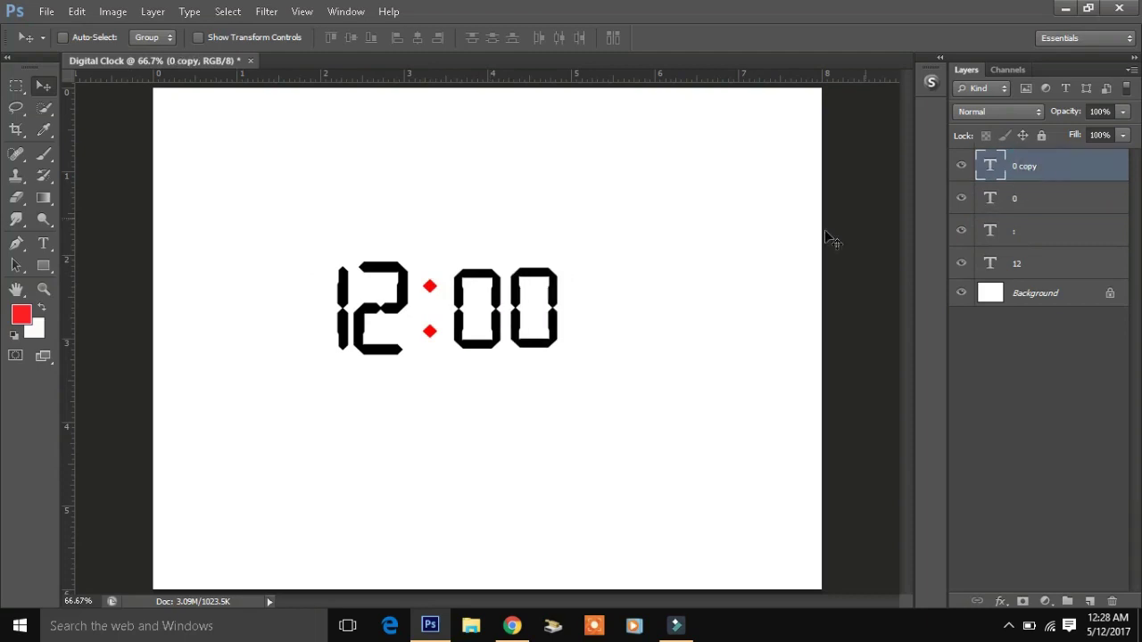
click(1023, 232)
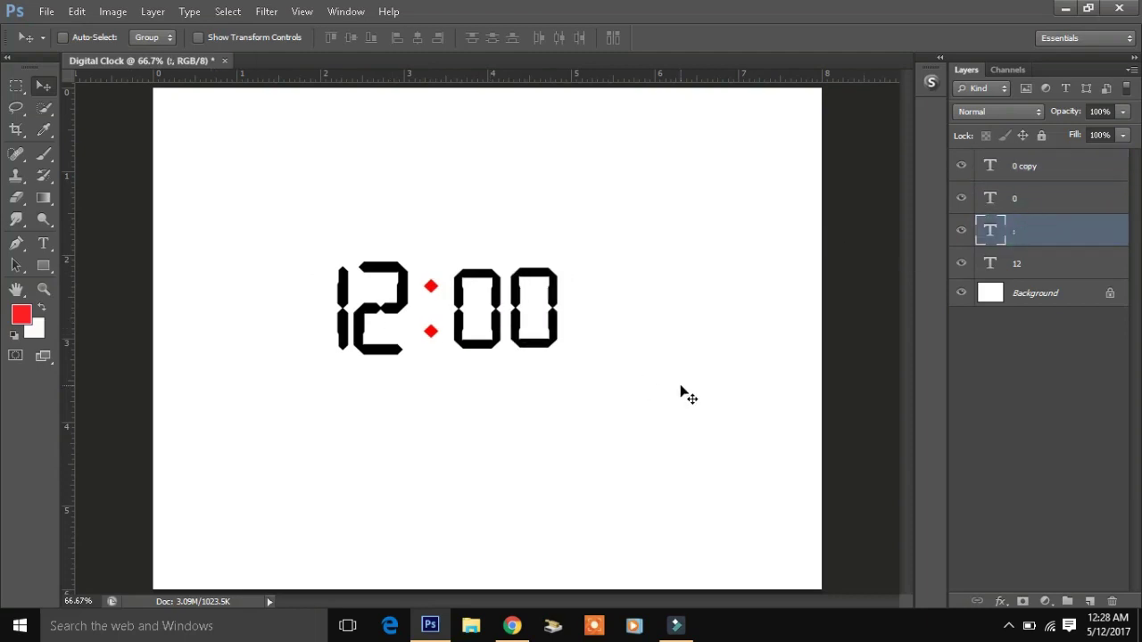
click(1037, 265)
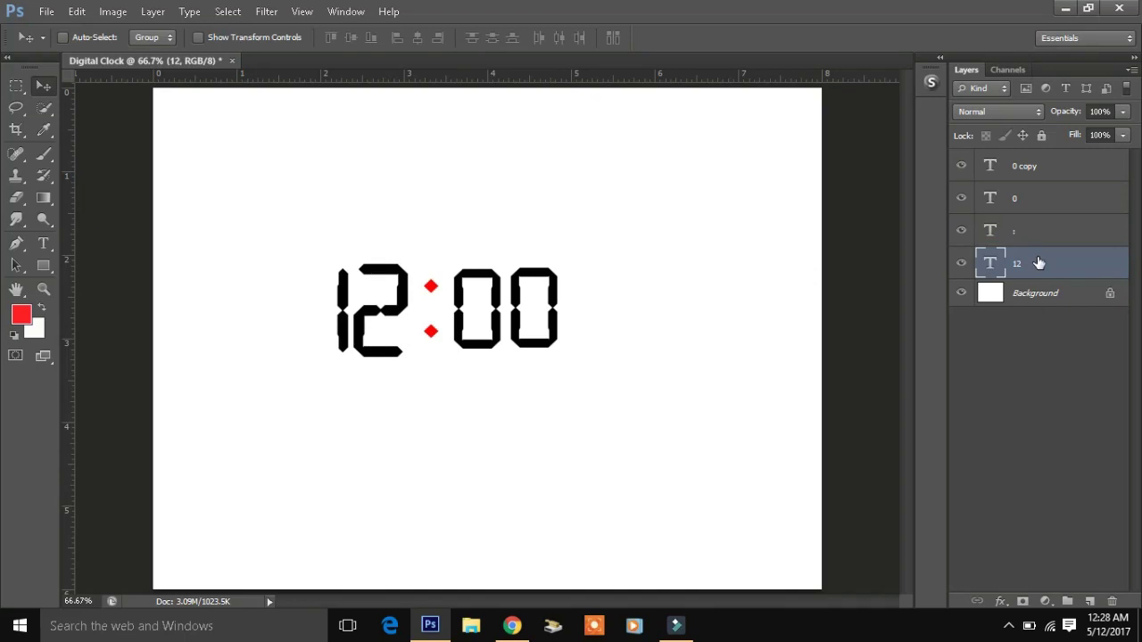
key(Up)
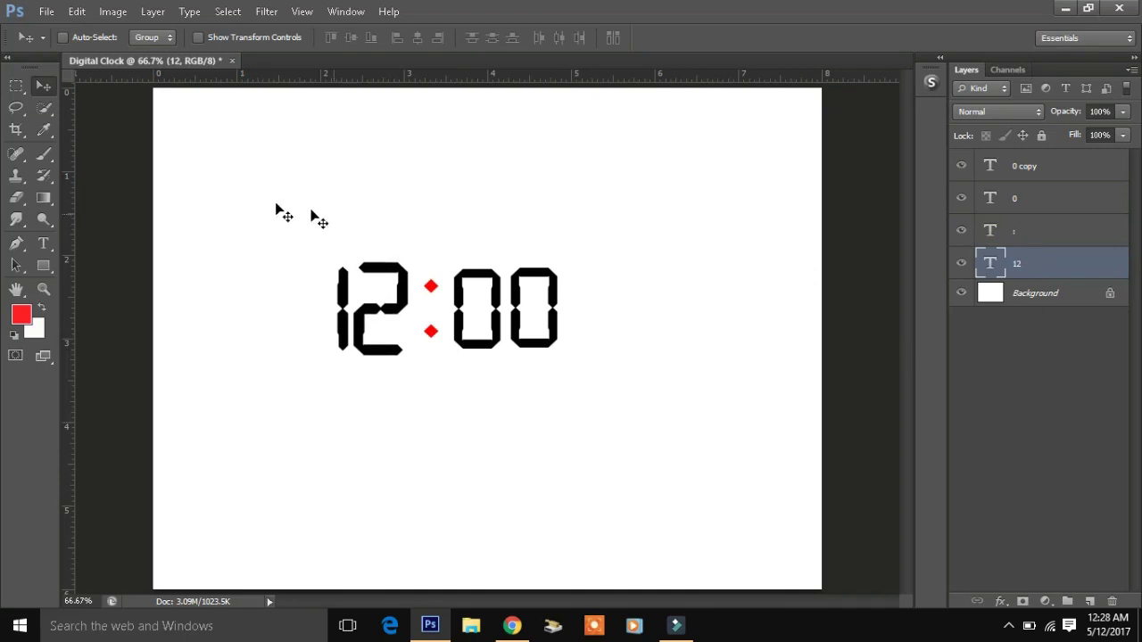
- Duplicate the colon, move the copy after 00, and shrink it
click(1036, 238)
key(ctrl+j)
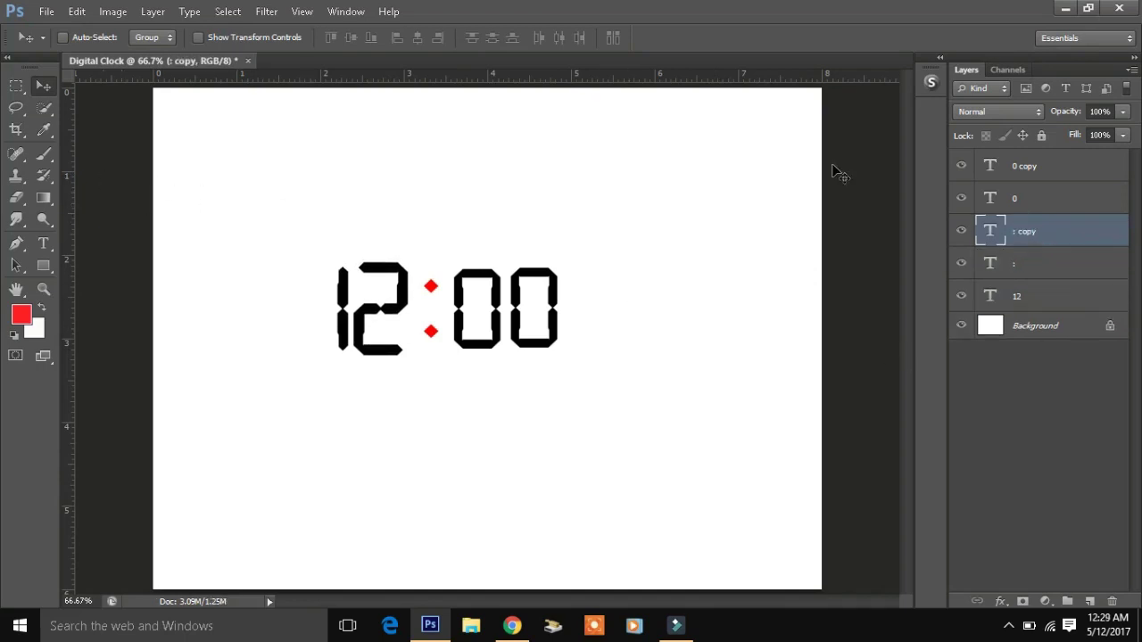
drag(424, 303, 580, 303)
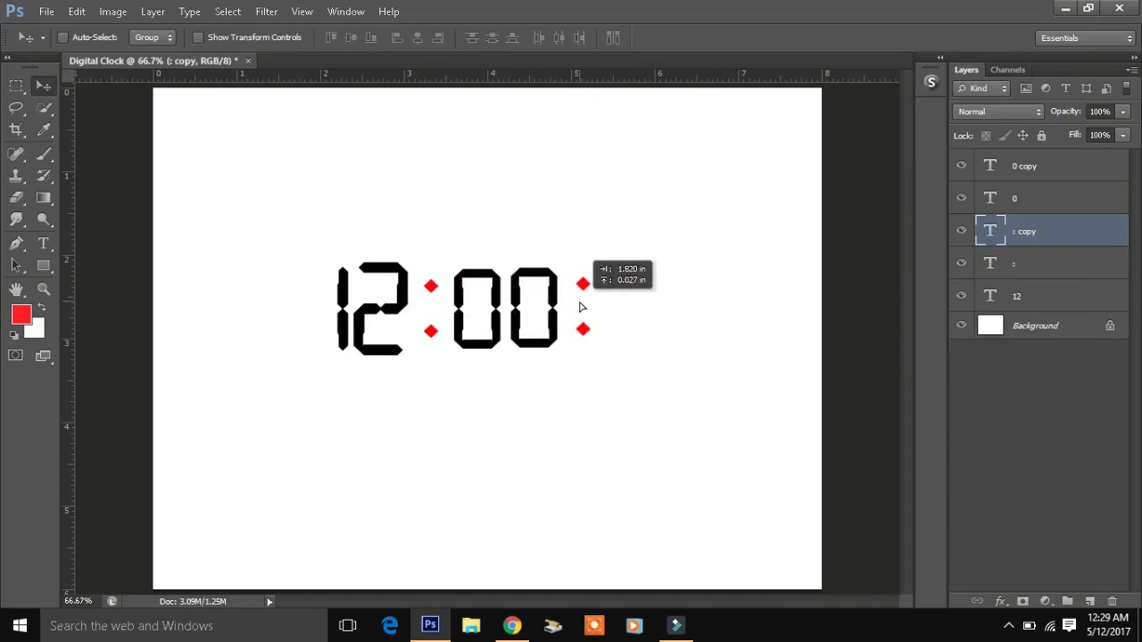
key(ctrl+t)
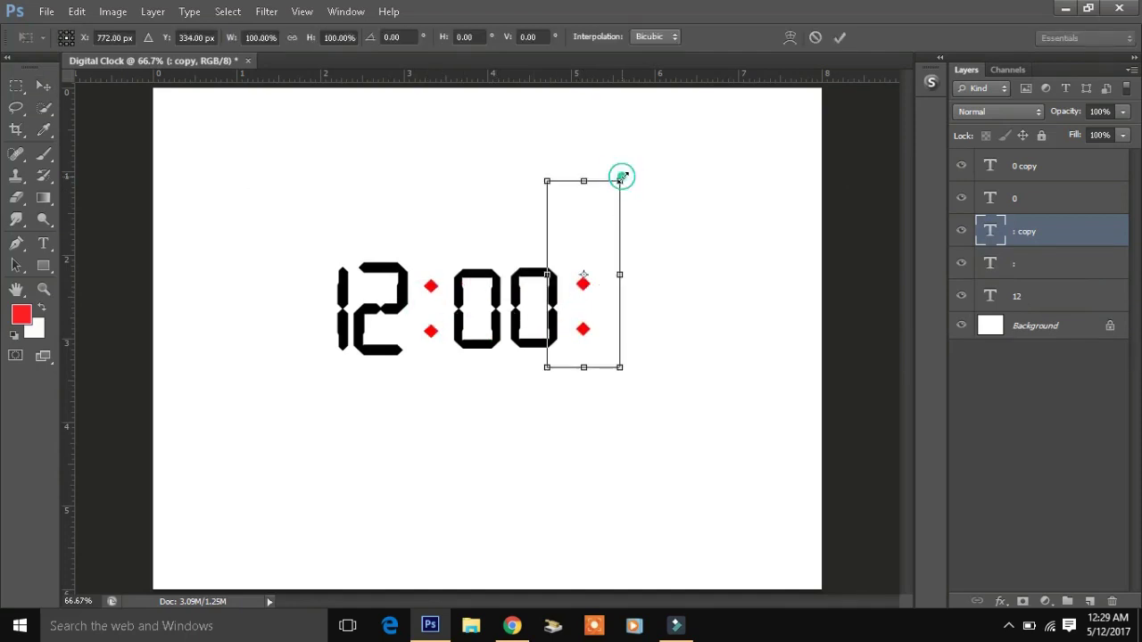
drag(621, 177, 612, 197)
drag(585, 300, 586, 310)
click(839, 38)
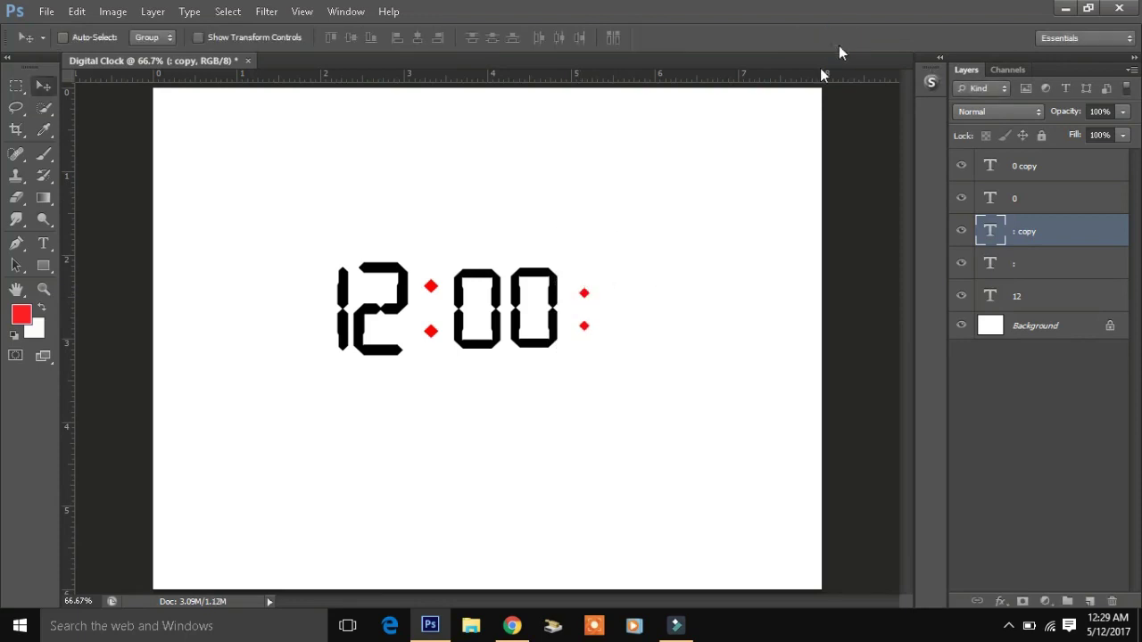
- Change the small colon's text colour to near-black
double_click(992, 230)
click(535, 38)
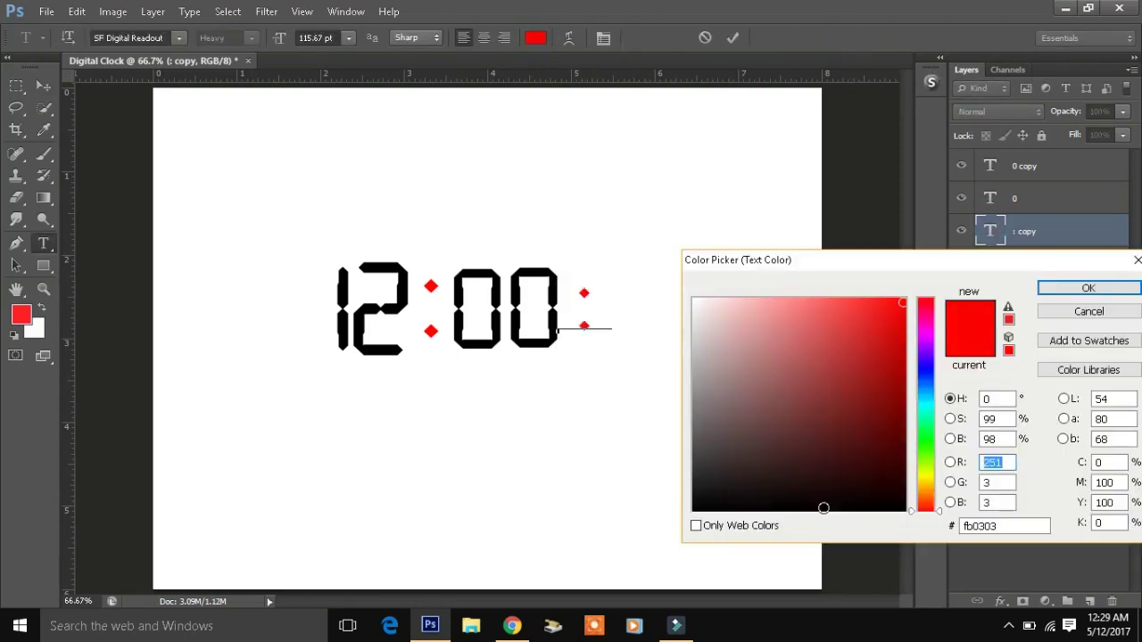
click(823, 508)
click(1062, 289)
click(732, 38)
key(v)
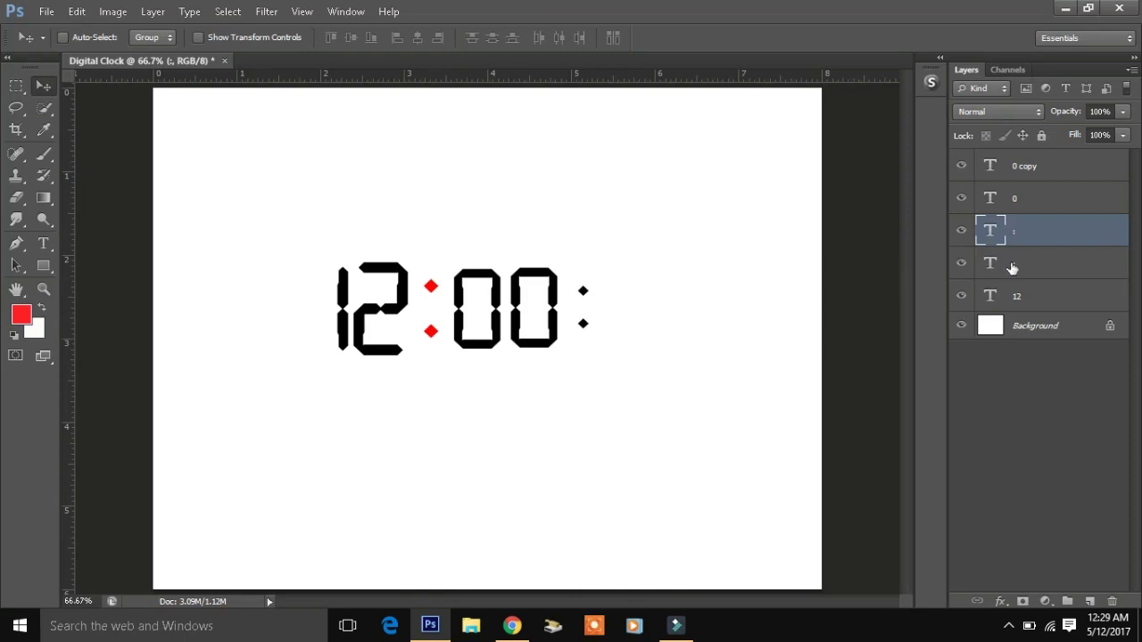
click(1031, 197)
- Duplicate the second 0 layer and change its text to 1
click(960, 197)
click(961, 197)
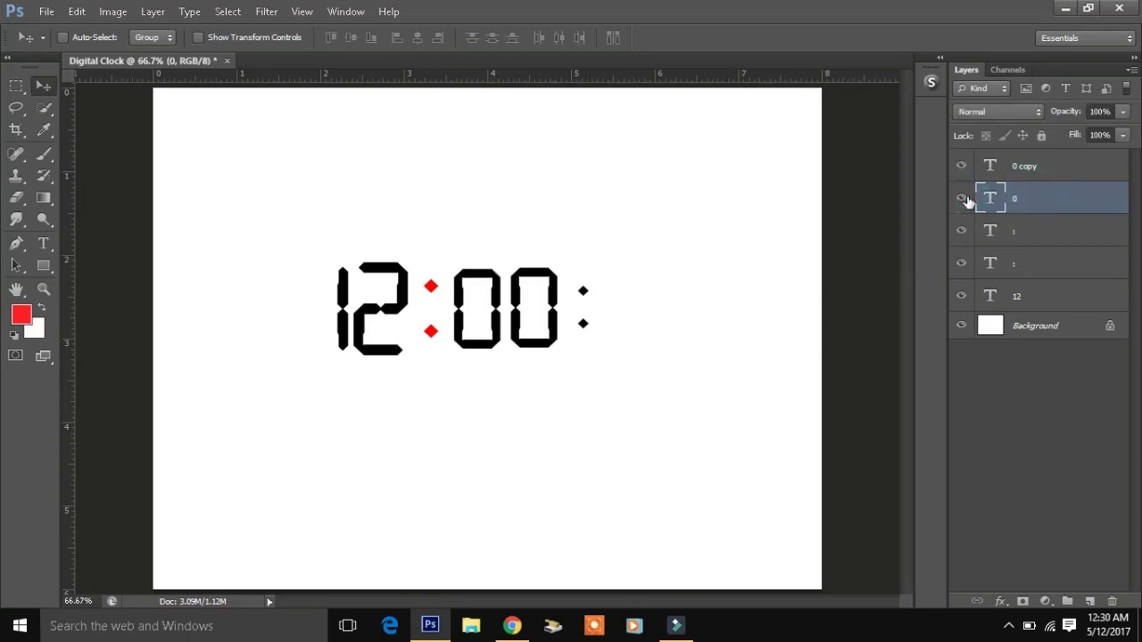
click(961, 165)
click(960, 165)
click(1017, 169)
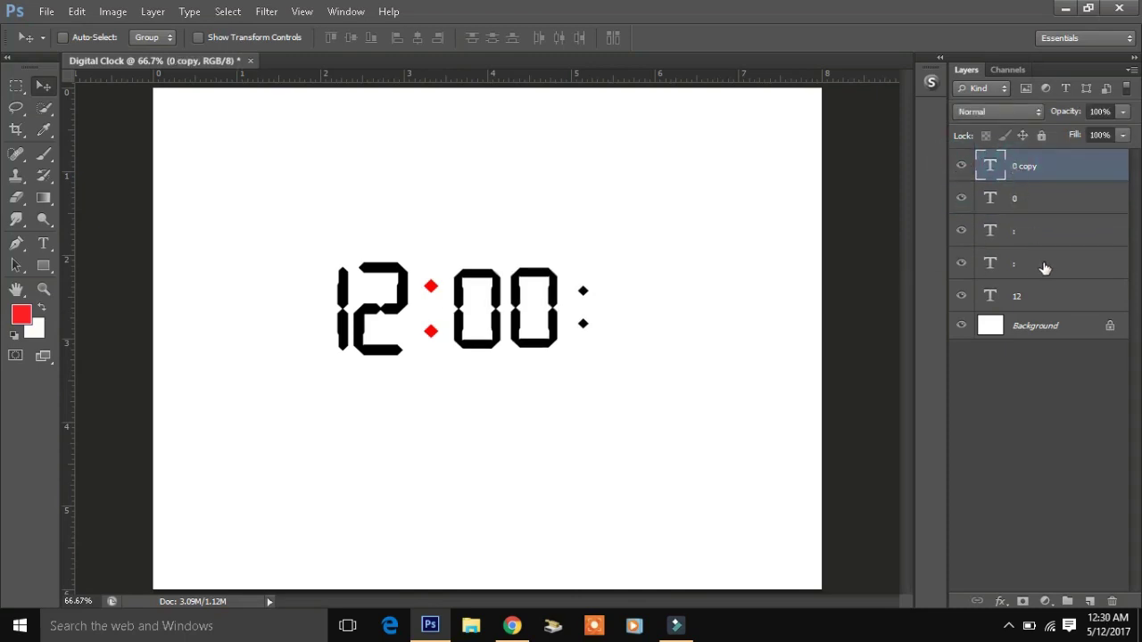
click(960, 165)
click(961, 165)
key(ctrl+j)
double_click(991, 168)
key(Left)
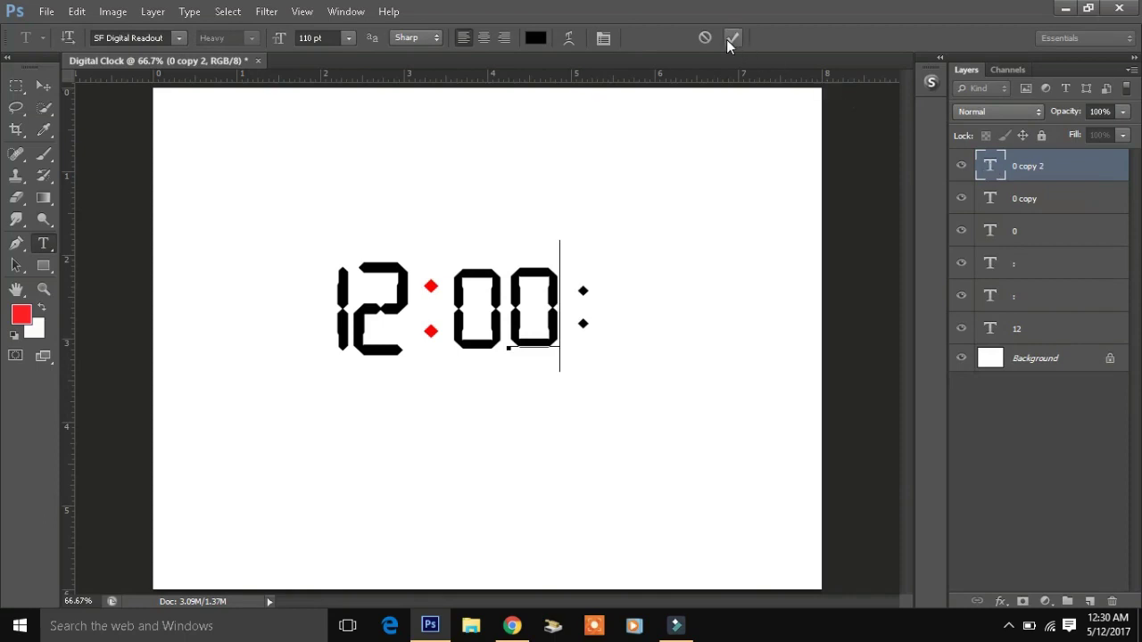
click(731, 38)
- Nudge the 1 left to align over the last minute digit, then hide it
click(962, 198)
click(963, 198)
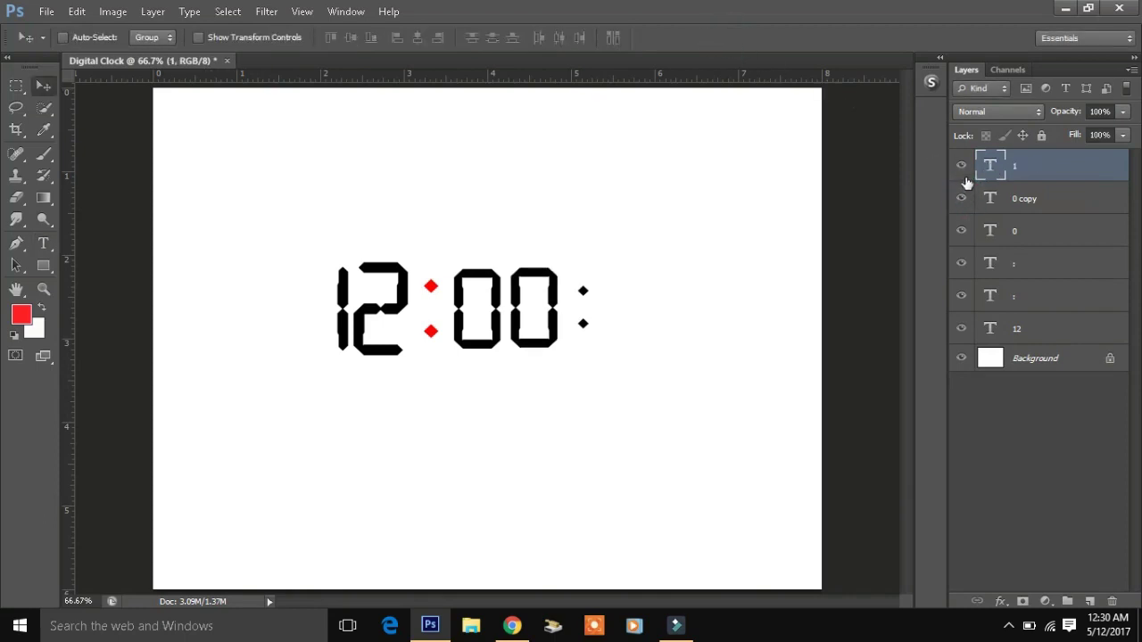
key(Left)
key(Left)
key(Left)
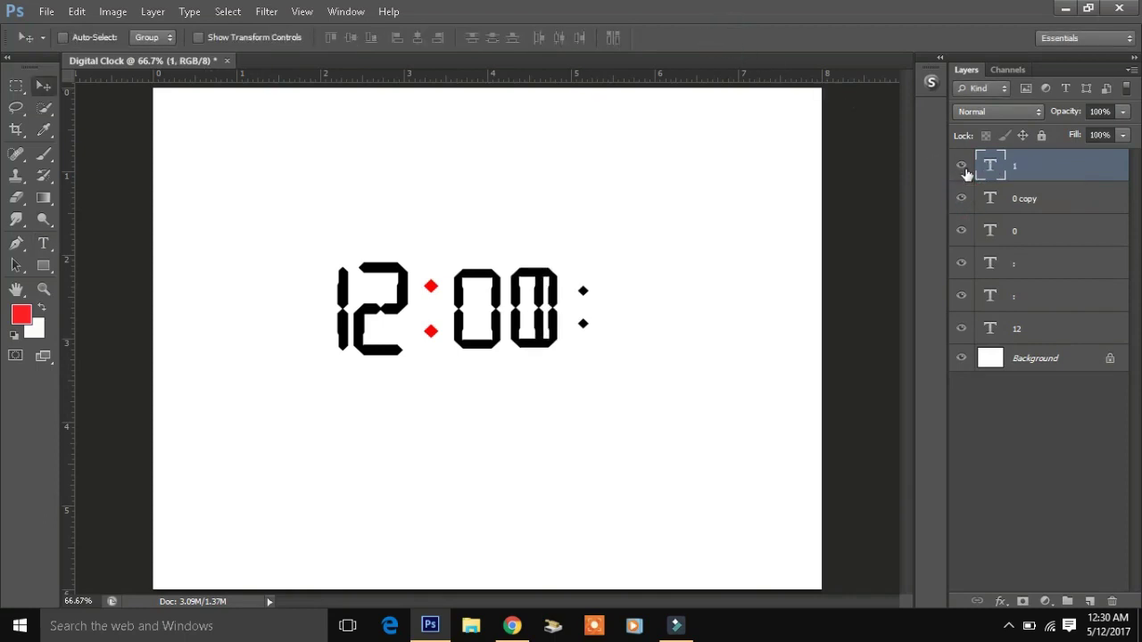
key(Left)
key(Left)
key(Left)
click(962, 166)
click(962, 166)
click(961, 198)
click(962, 198)
click(961, 166)
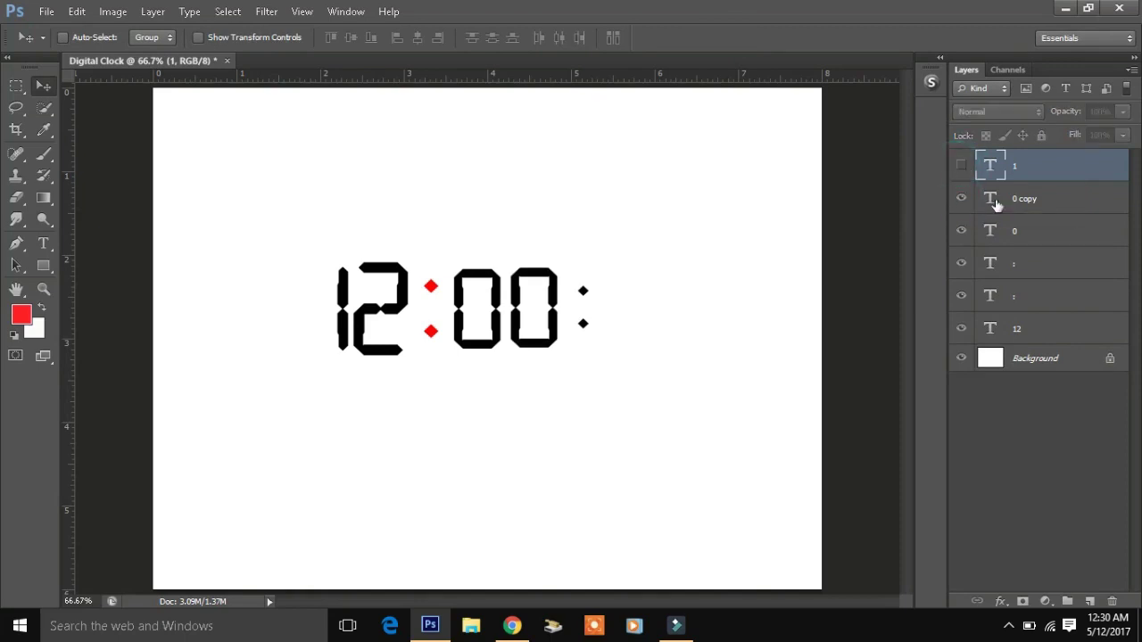
click(45, 242)
- Type a 0 after the small colon and shrink it to seconds size
click(615, 301)
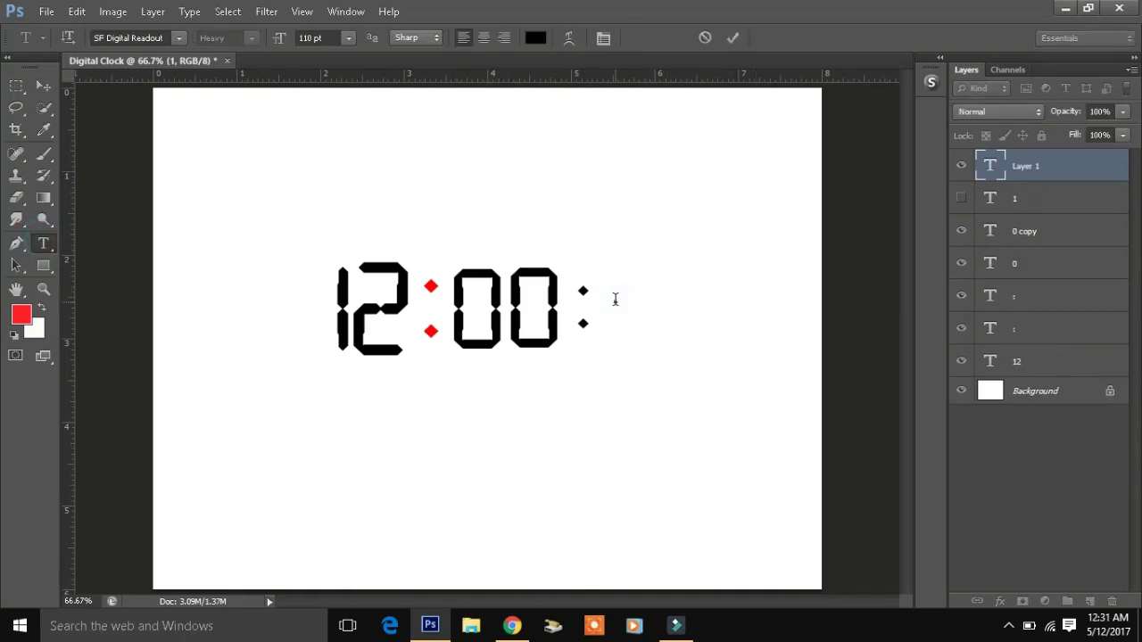
text(0)
click(729, 37)
key(ctrl+t)
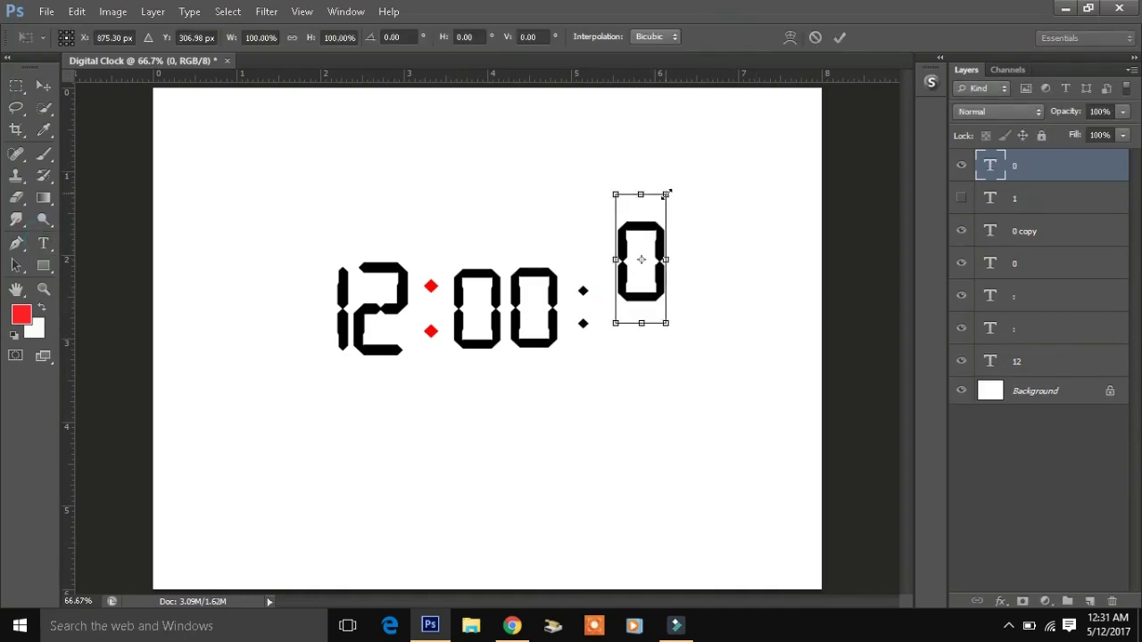
drag(670, 191, 658, 213)
key(Return)
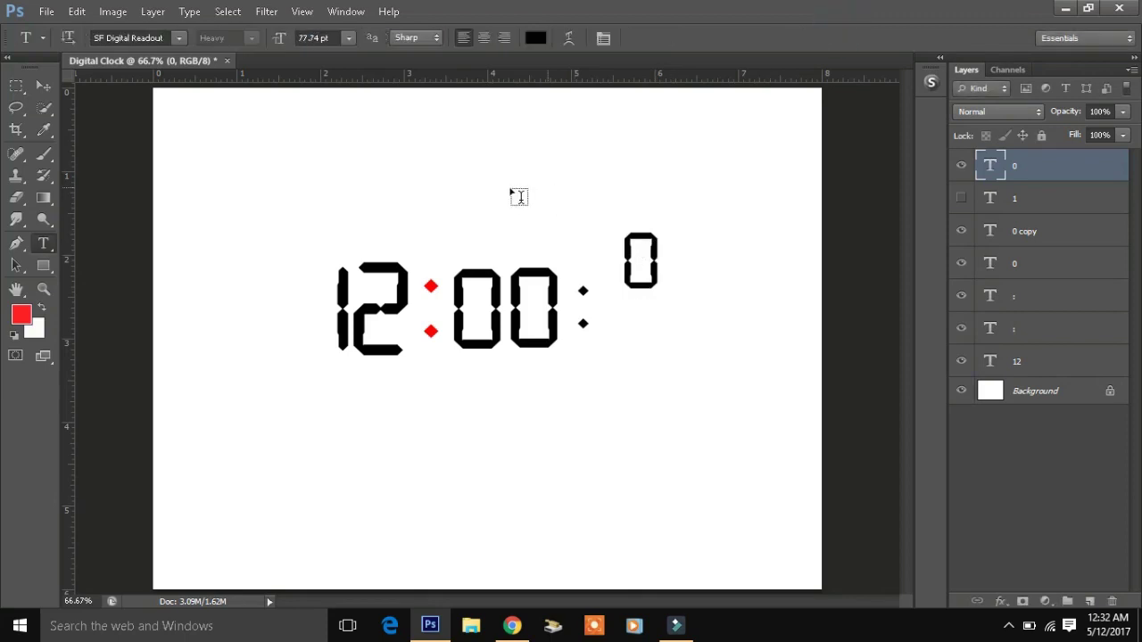
- Place the small 0 beside the colon and duplicate it to the right, forming 00
click(43, 85)
drag(636, 258, 608, 304)
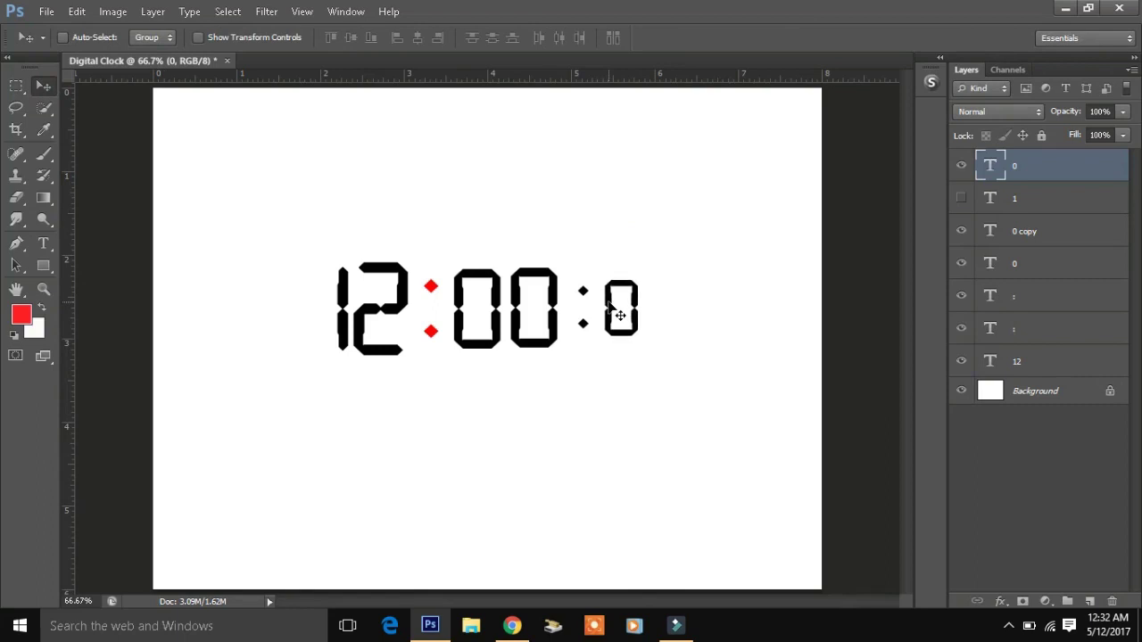
key(Down)
key(Down)
key(Down)
key(ctrl+j)
key(shift+Right)
key(shift+Right)
key(shift+Right)
key(shift+Right)
key(shift+Right)
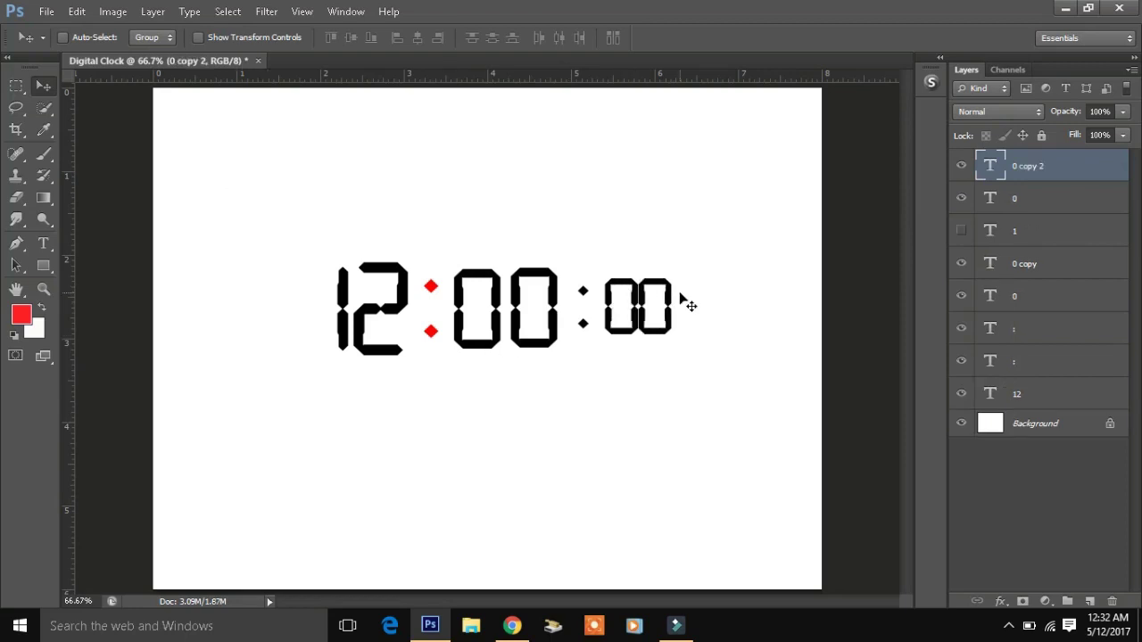
key(shift+Right)
double_click(989, 167)
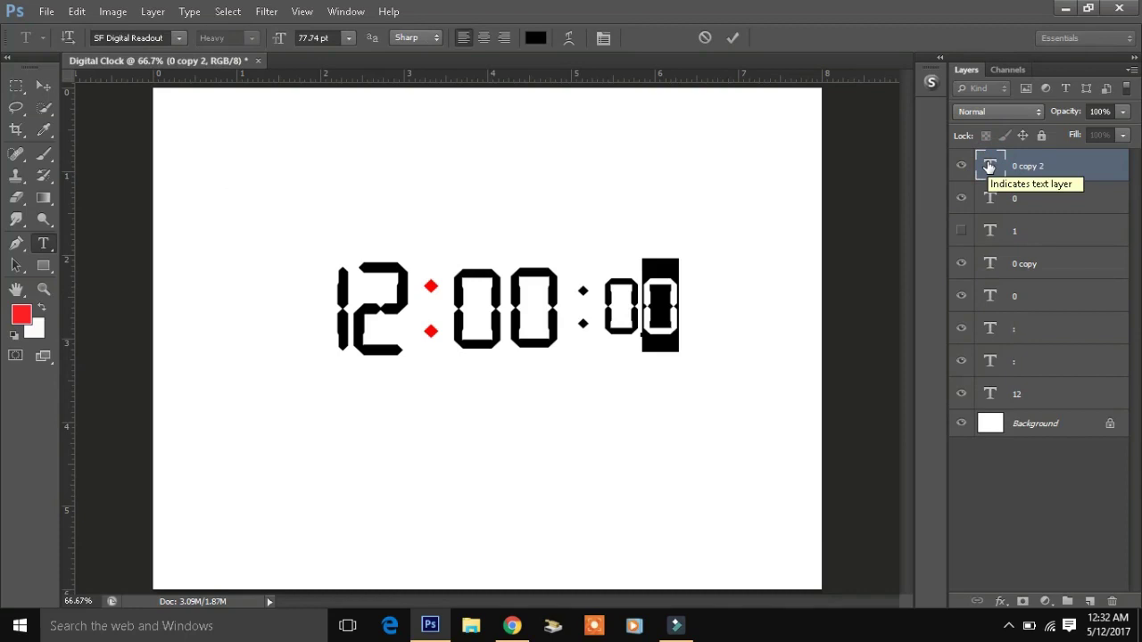
click(732, 37)
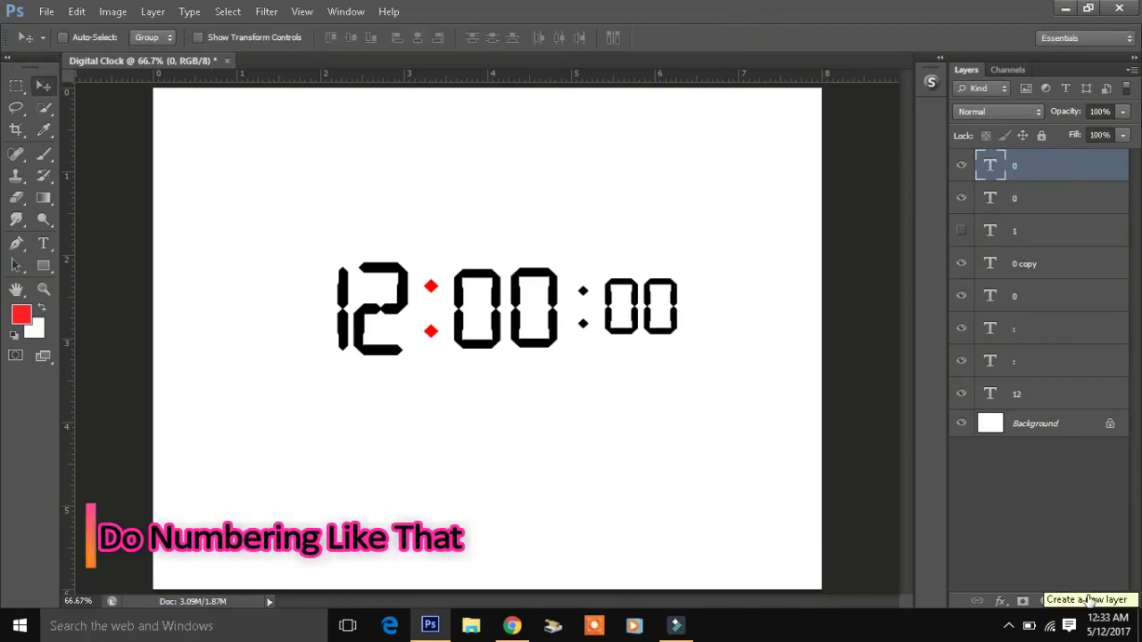
- Make a 1 copy of the first seconds digit, nudge it left, and hide it
click(1044, 207)
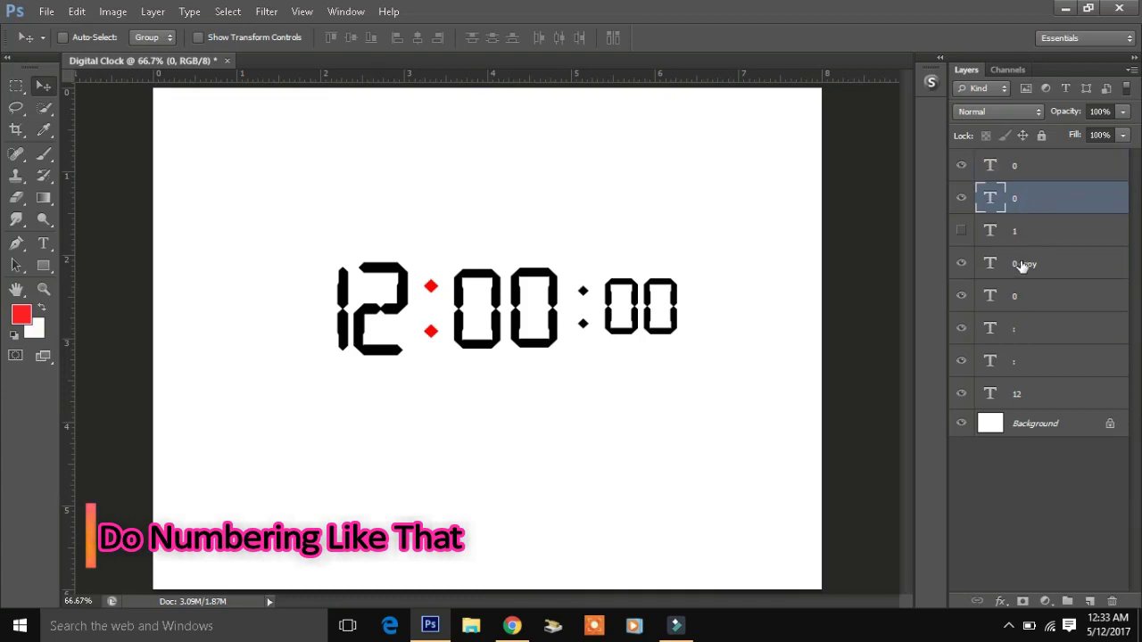
key(ctrl+j)
double_click(989, 200)
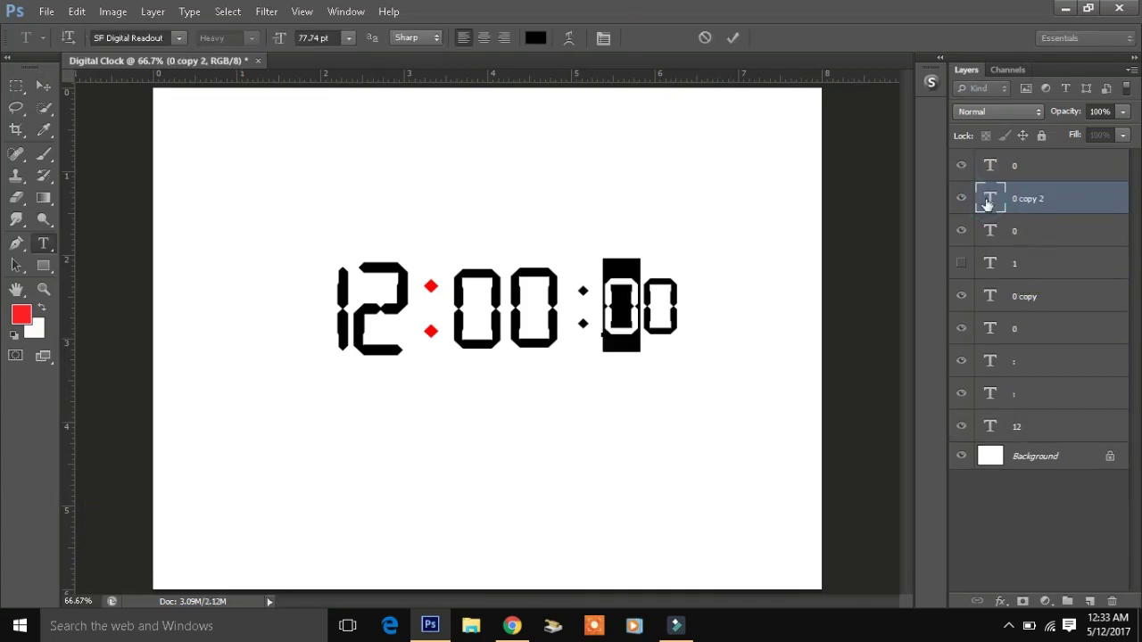
text(0)
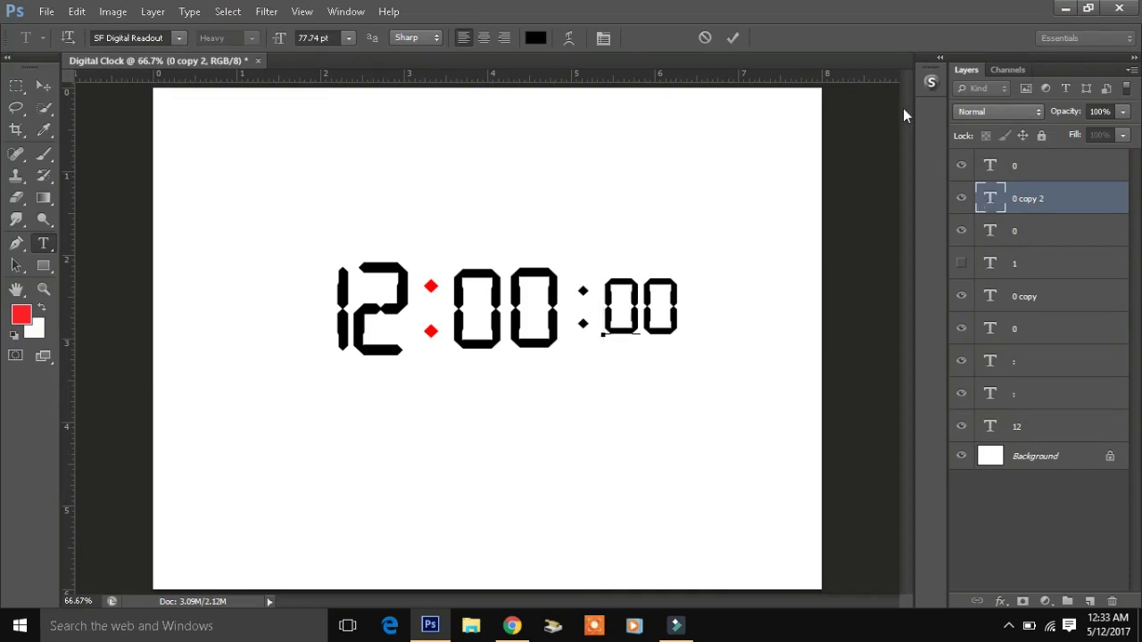
click(732, 38)
key(v)
key(shift+Left)
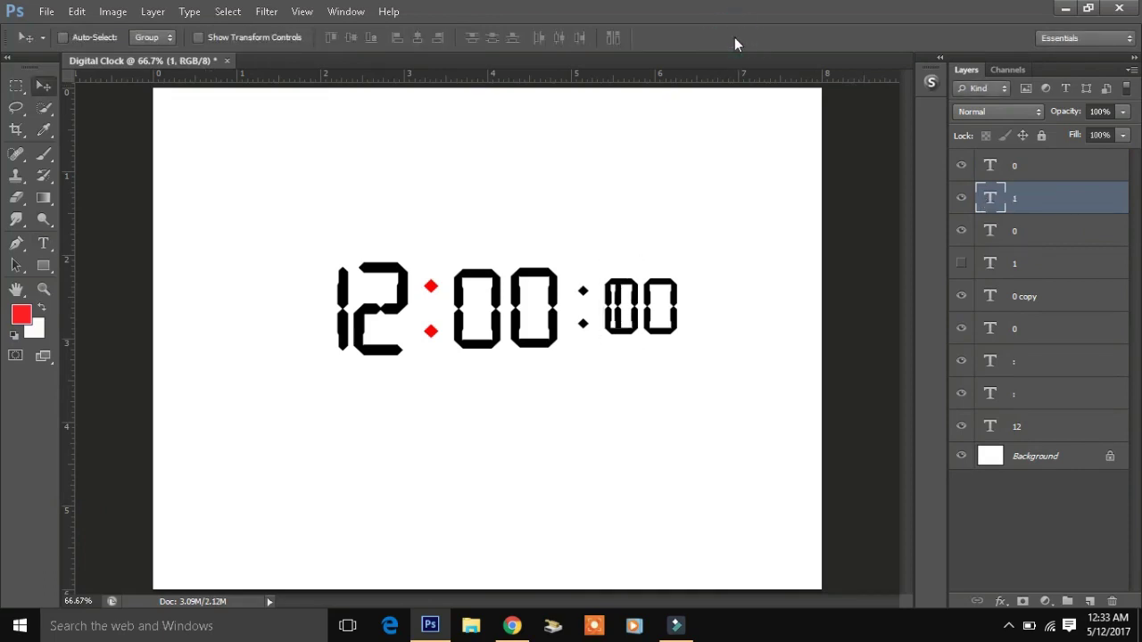
click(960, 199)
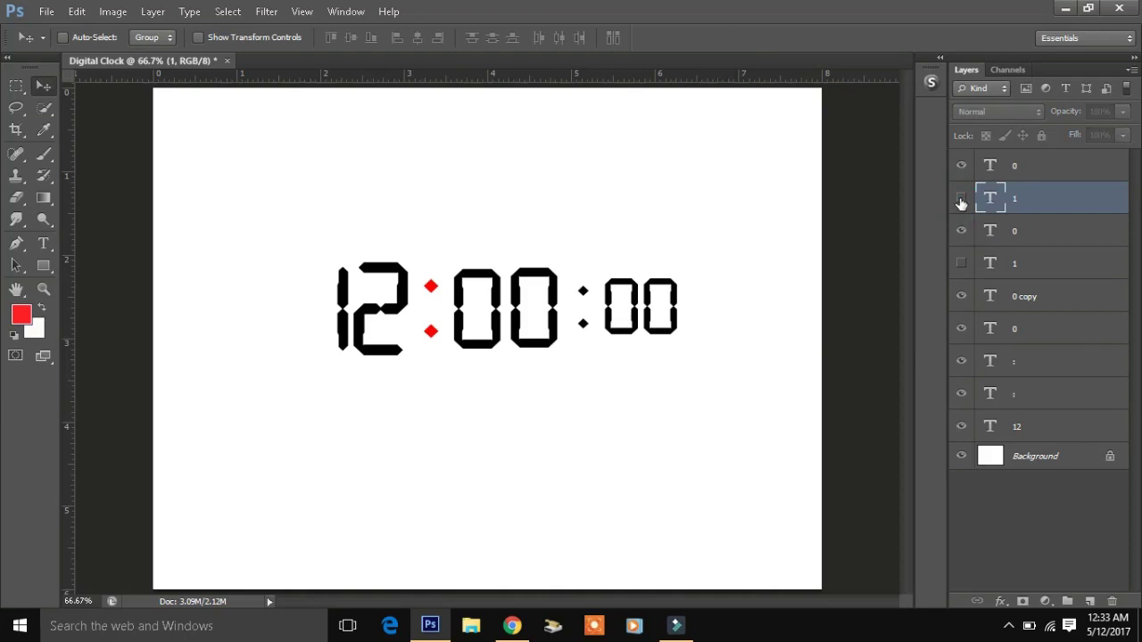
- Copy the last seconds 0 as a 1 aligned over it, hiding the 0 to show 01
click(1013, 168)
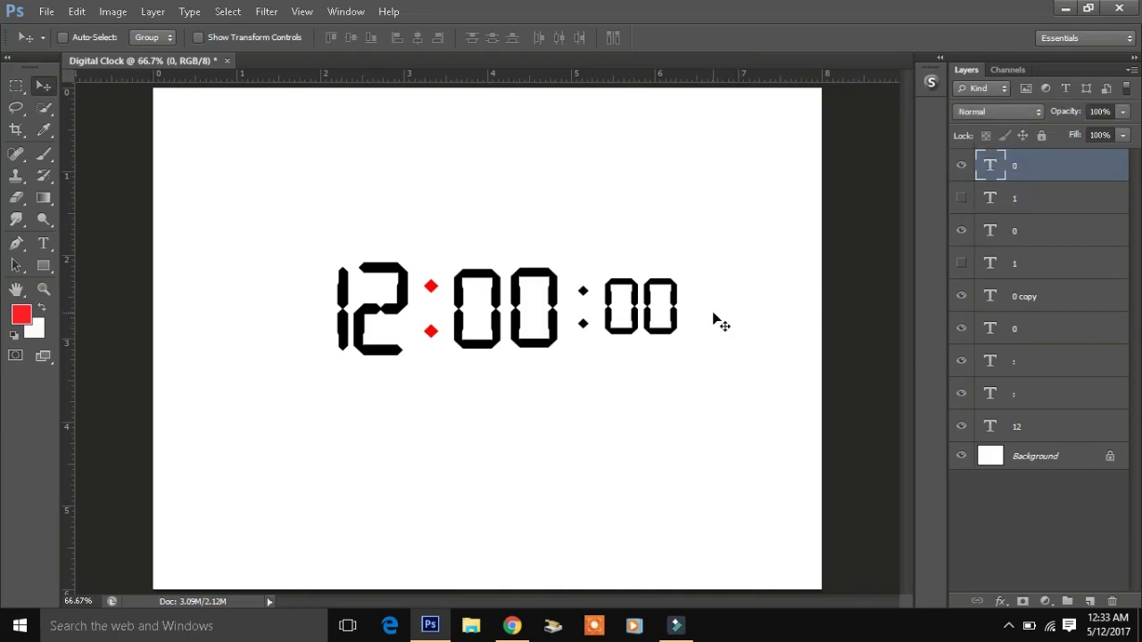
key(ctrl+j)
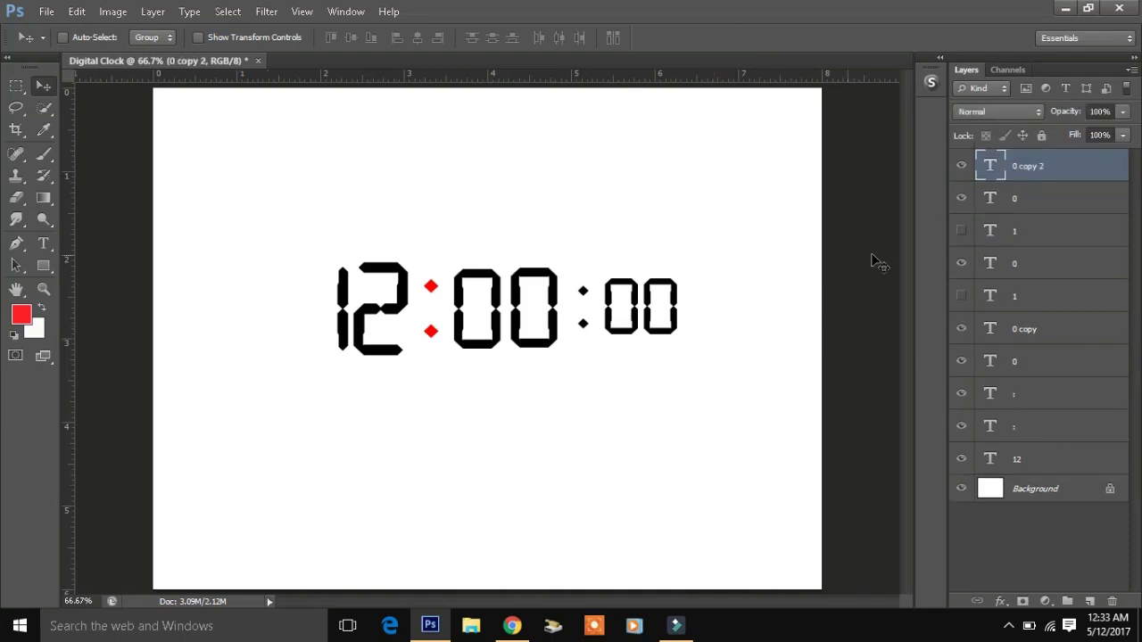
double_click(989, 169)
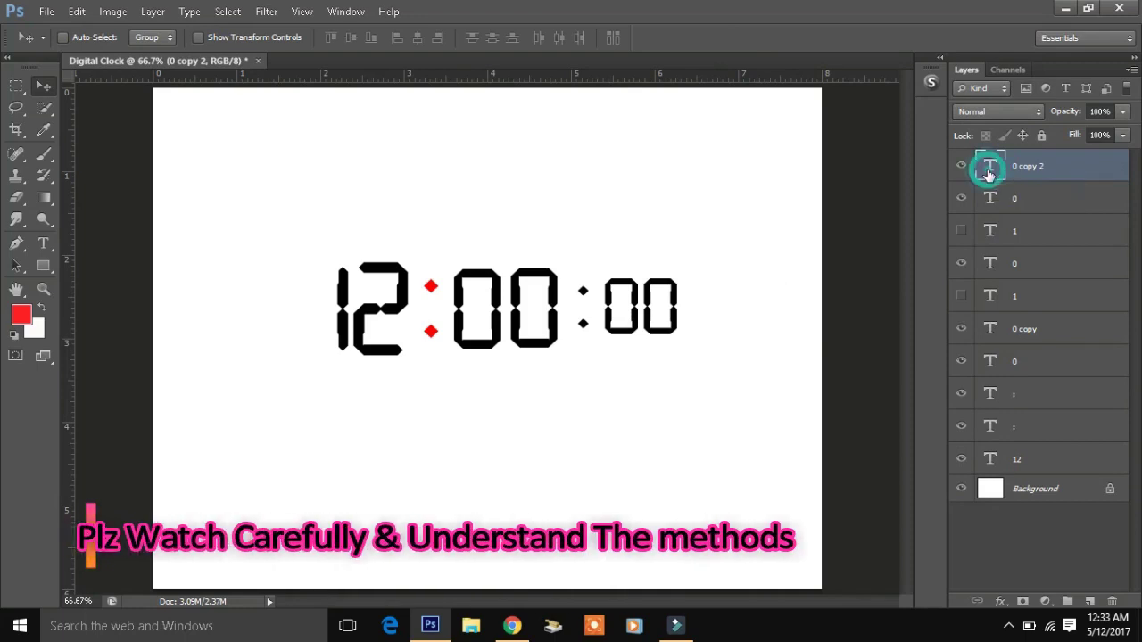
text(0)
click(733, 37)
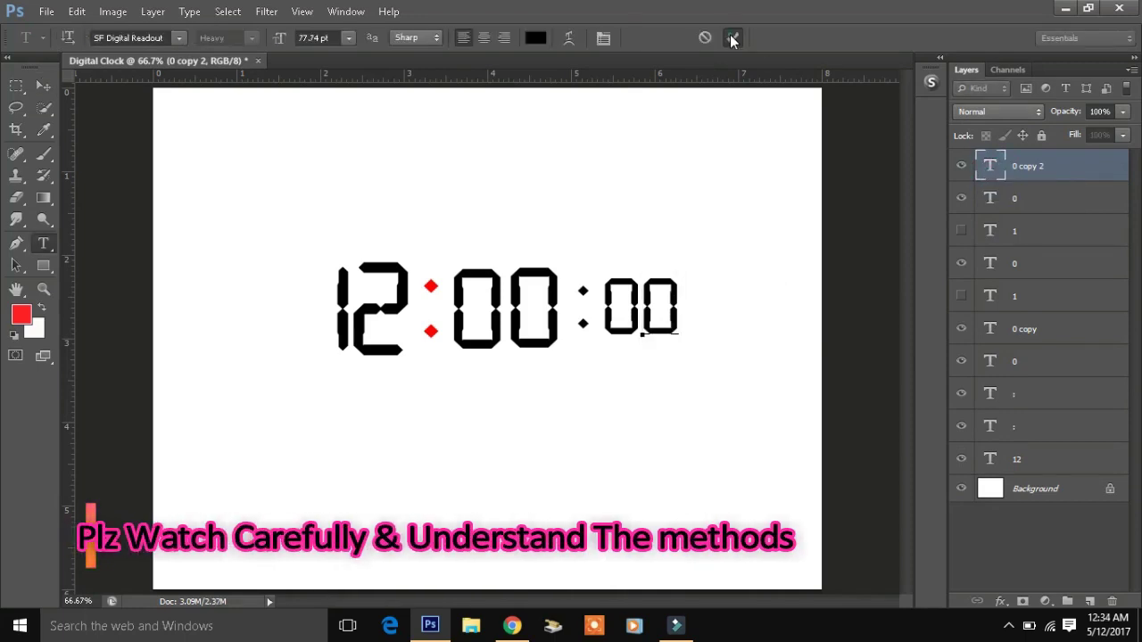
key(v)
key(Left)
key(Left)
key(Left)
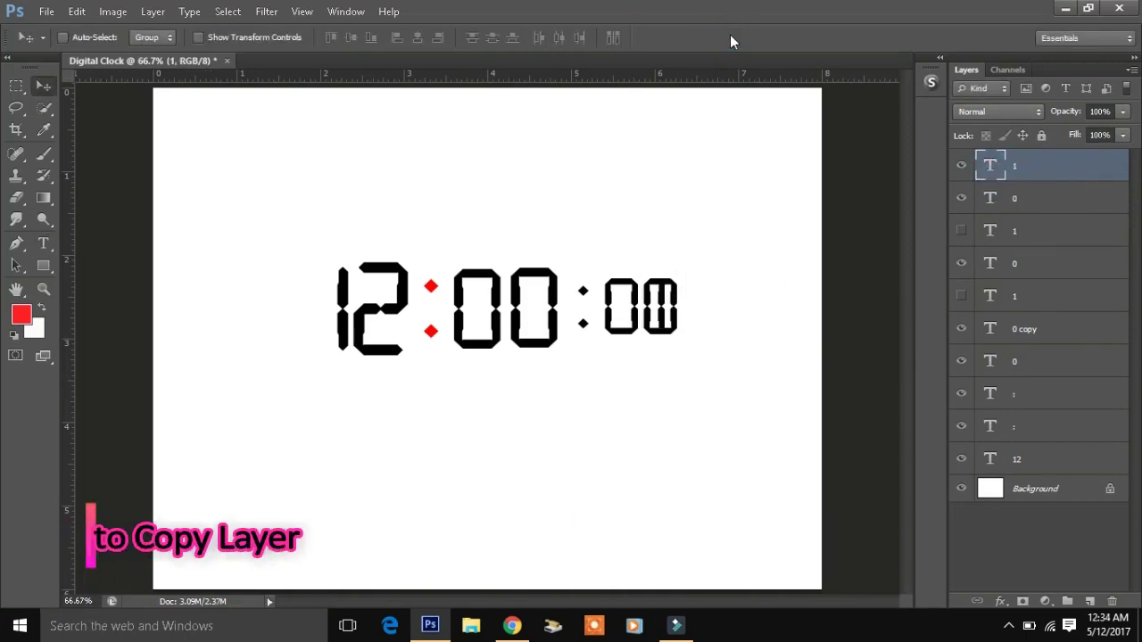
click(961, 200)
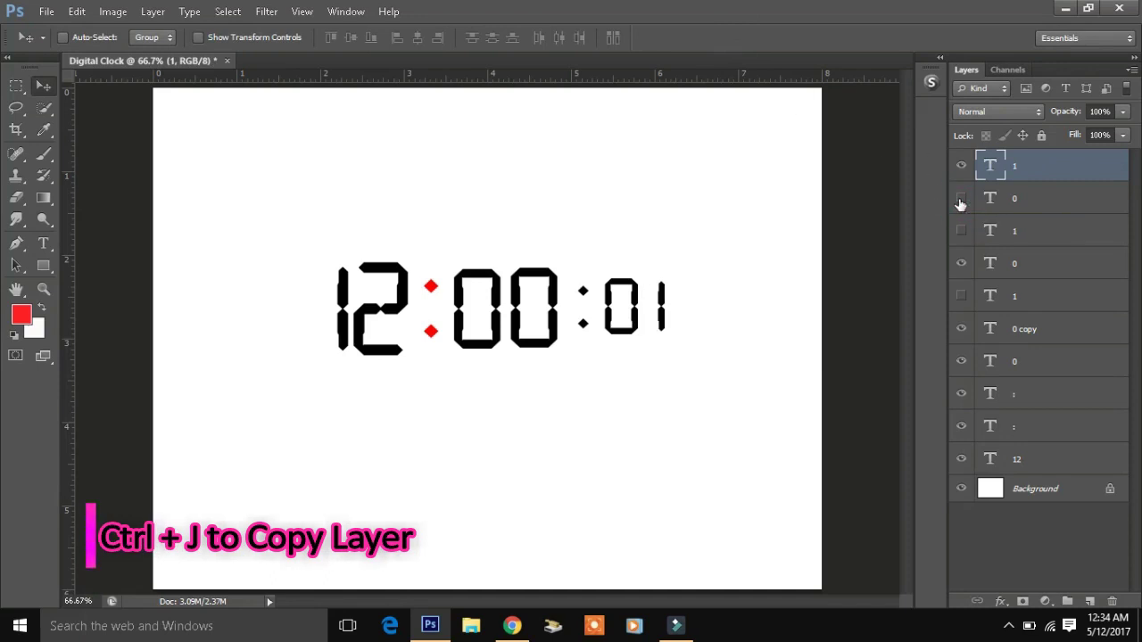
- Duplicate the 1 layer as a 2 and nudge it right into the seconds position
key(ctrl+j)
double_click(990, 168)
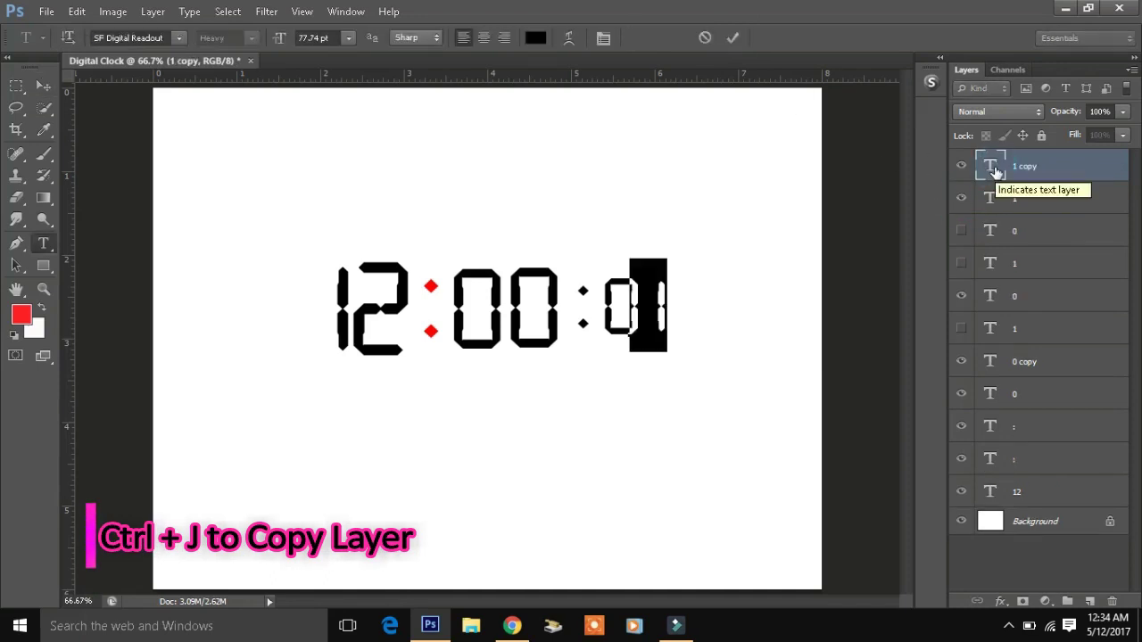
key(Left)
text(8)
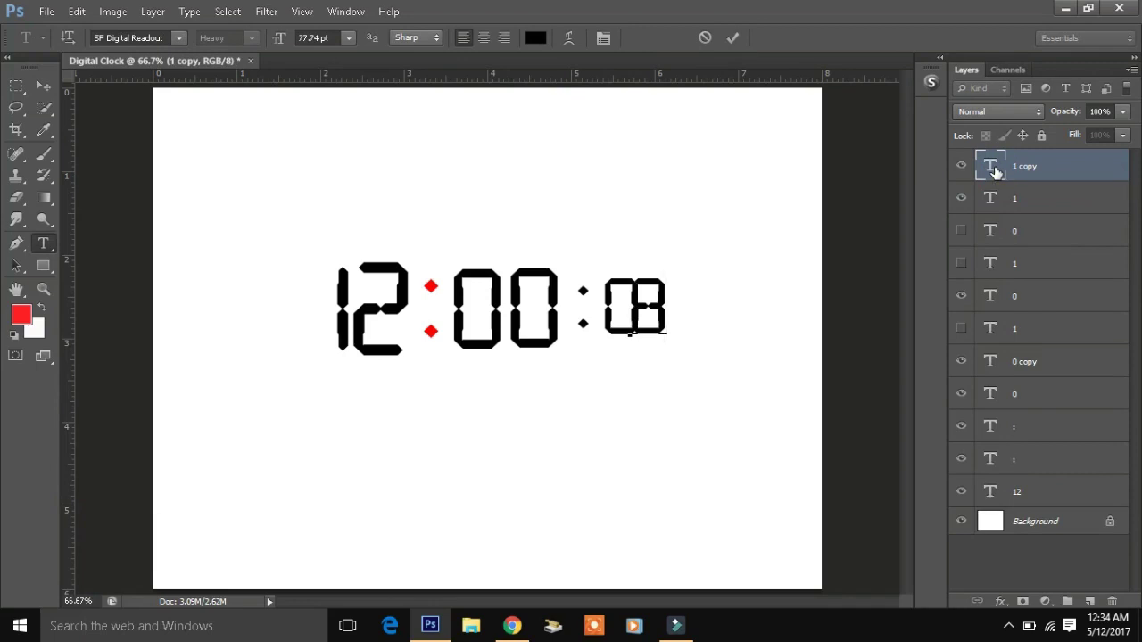
click(733, 37)
key(Right)
key(Right)
key(Right)
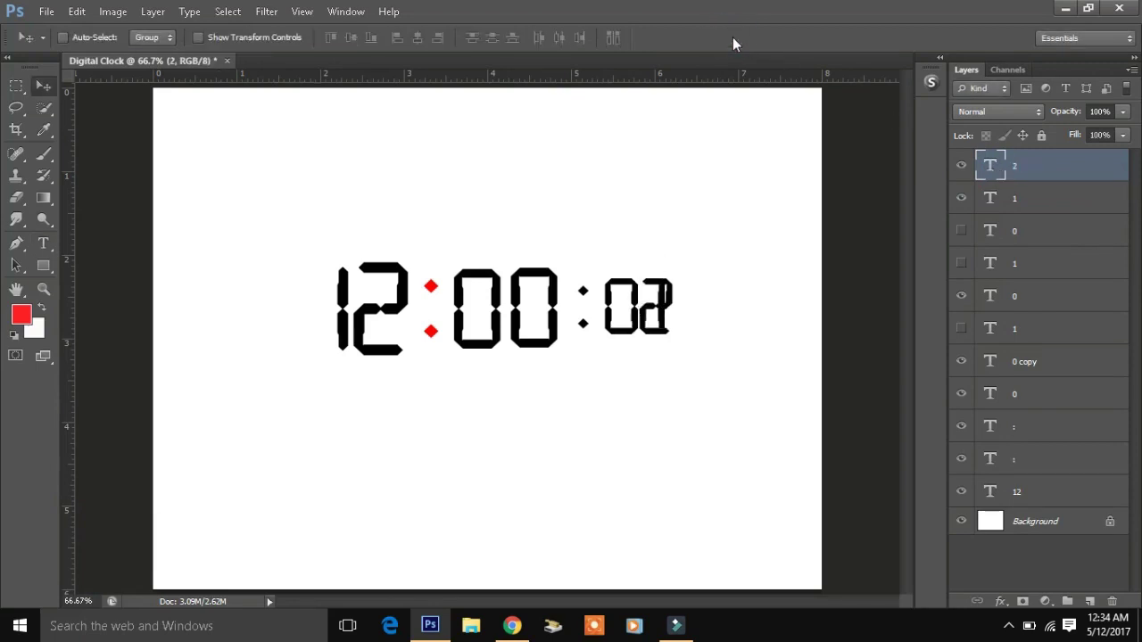
- Hide the 1 layer and add a duplicated seconds layer reading 3, hiding the 2
click(961, 198)
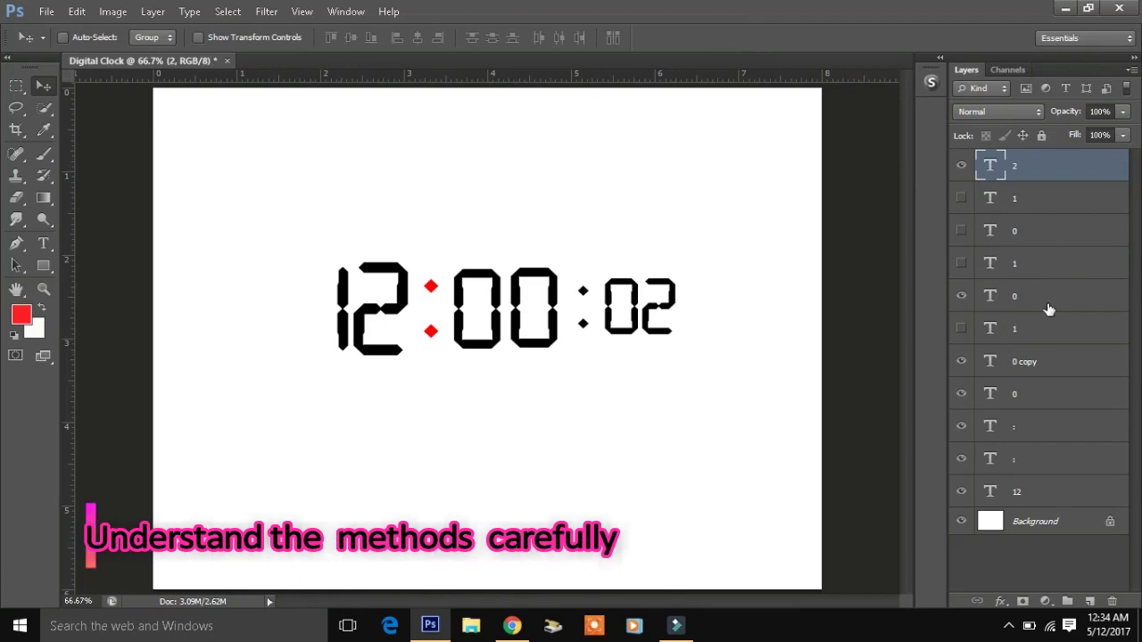
key(ctrl+j)
double_click(989, 166)
key(Left)
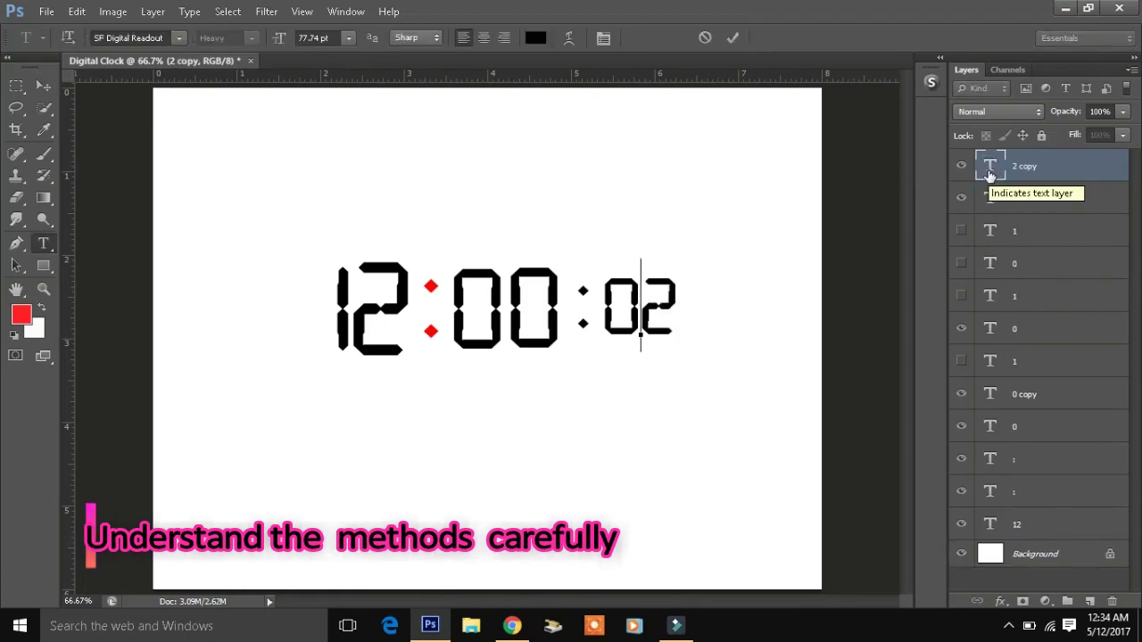
click(732, 37)
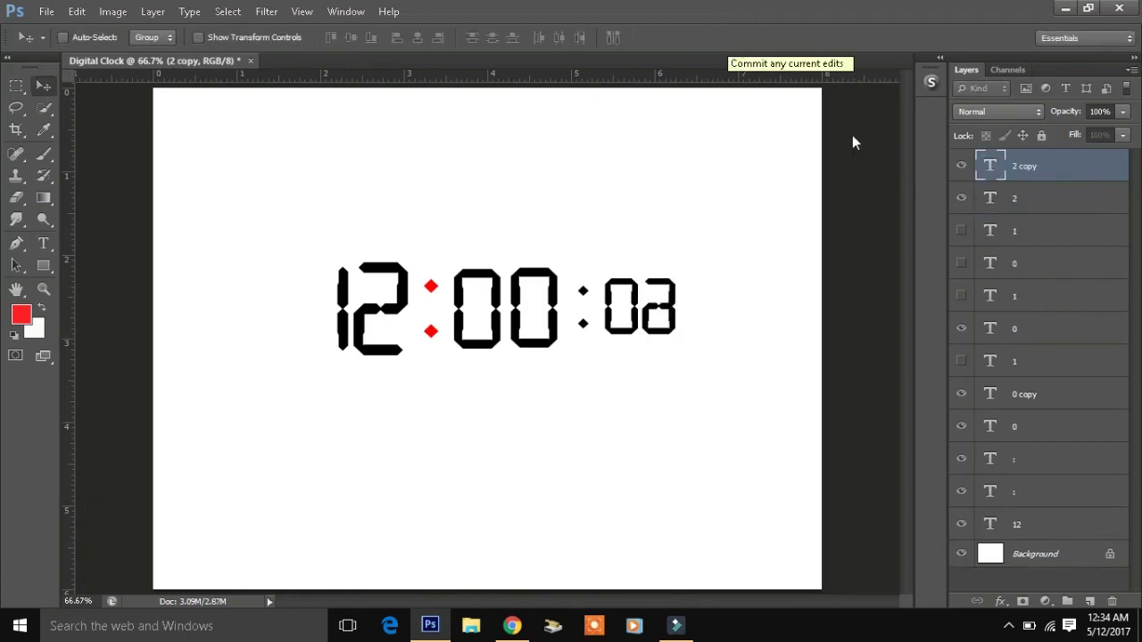
click(960, 198)
text(3)
- Add a digit 4 layer and hide the 3 so the seconds read 04
key(ctrl+j)
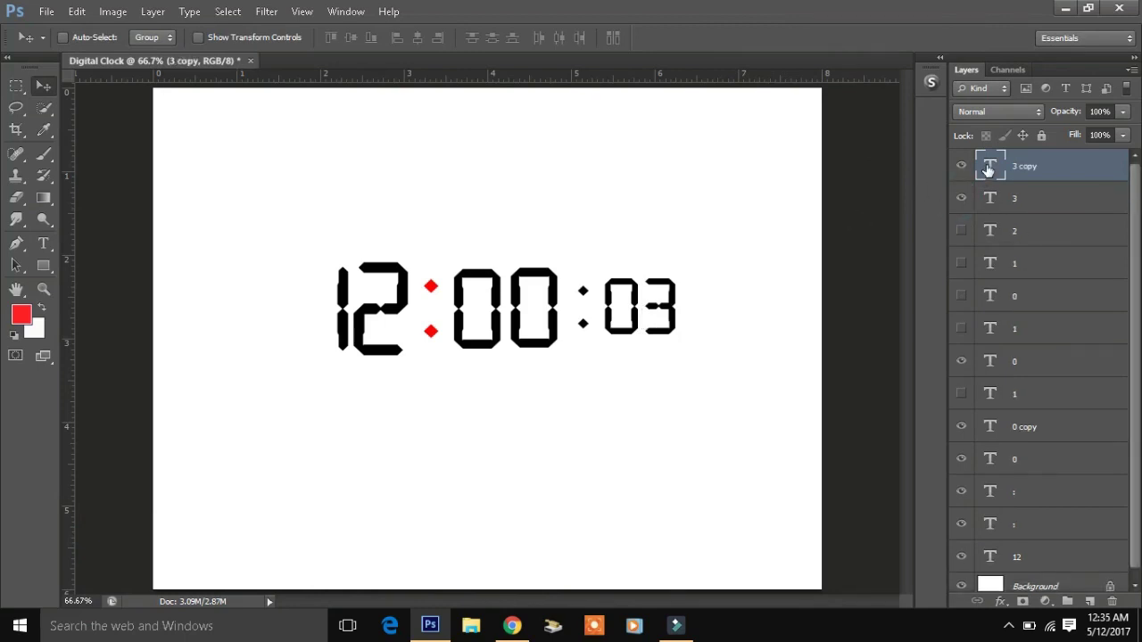
double_click(989, 167)
key(Left)
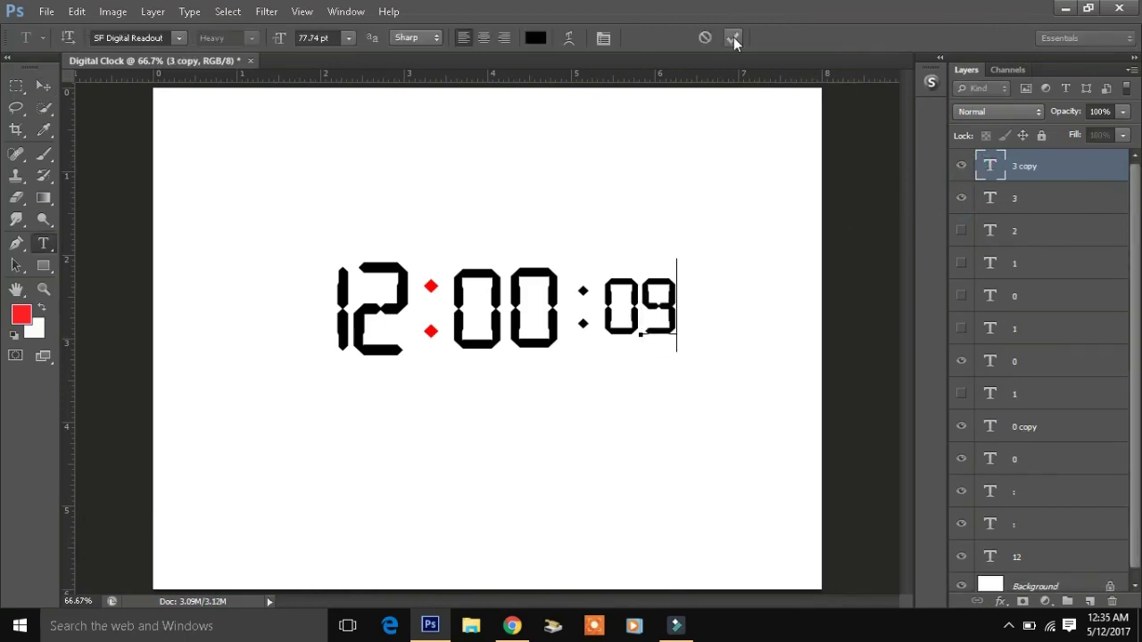
click(733, 38)
click(959, 198)
- Duplicate the digit layer into new seconds layers 5 and 6
key(ctrl+j)
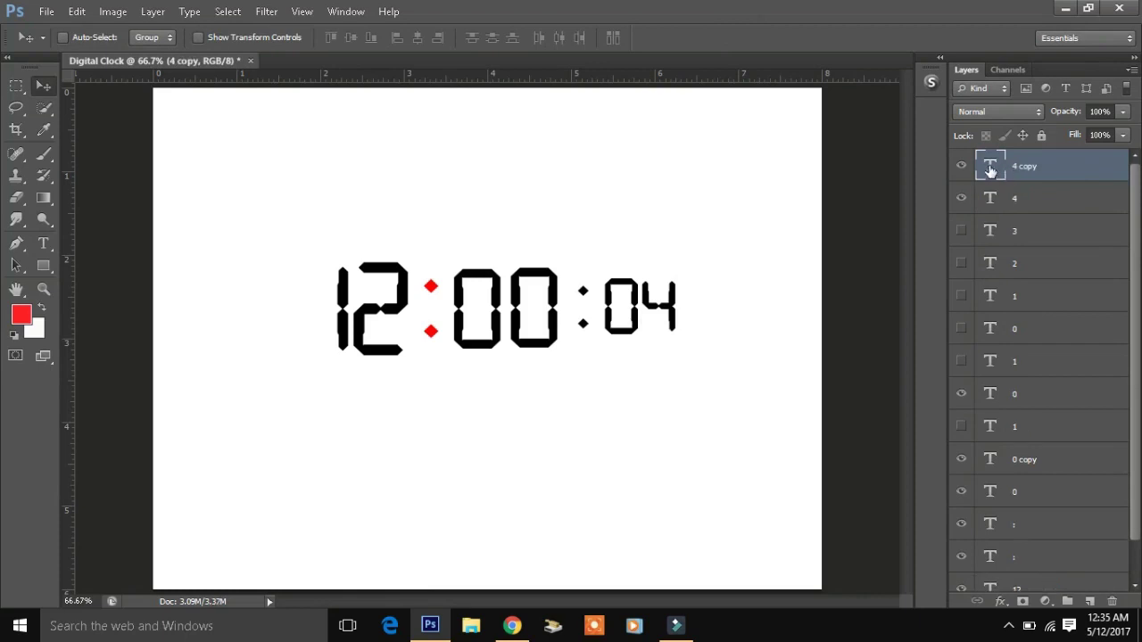
double_click(990, 167)
key(BackSpace)
text(9)
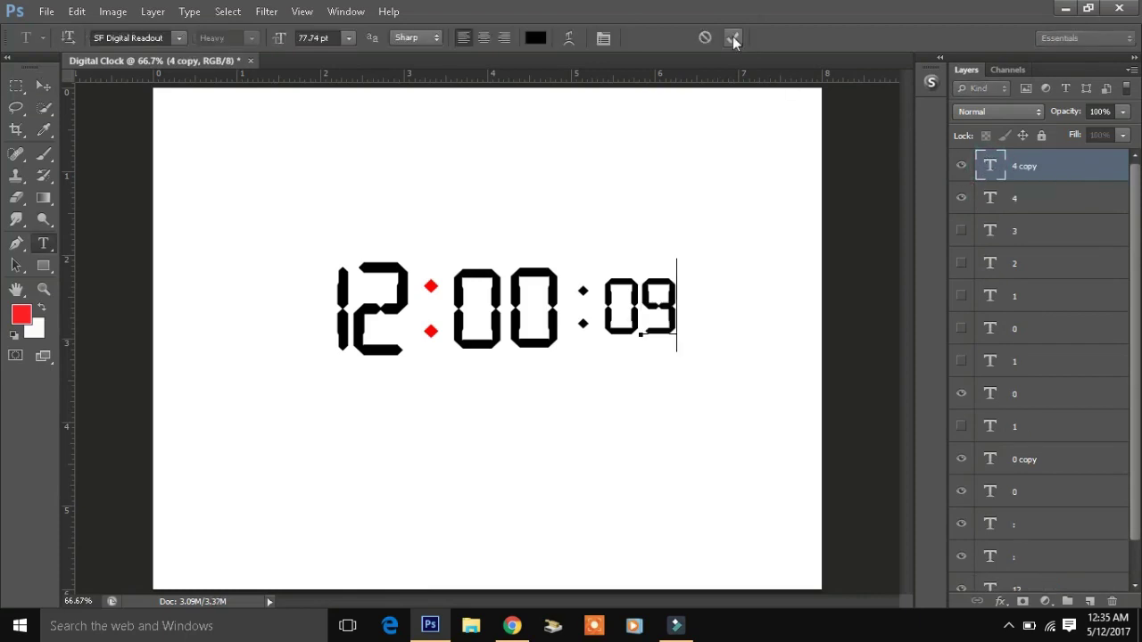
click(732, 37)
key(ctrl+j)
double_click(990, 166)
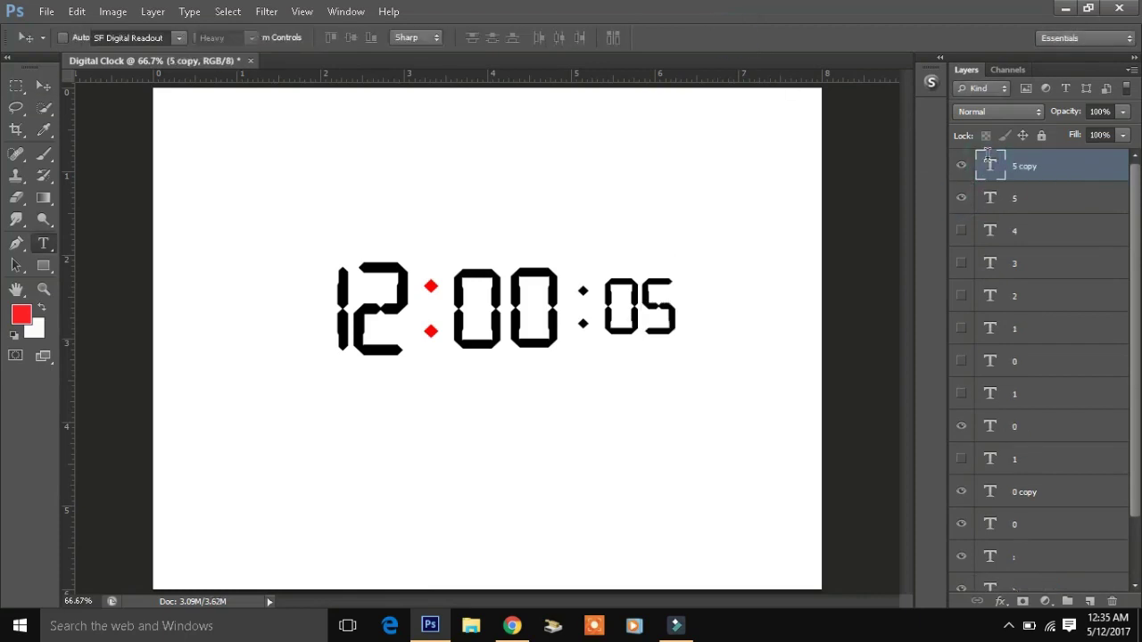
text(6)
click(733, 37)
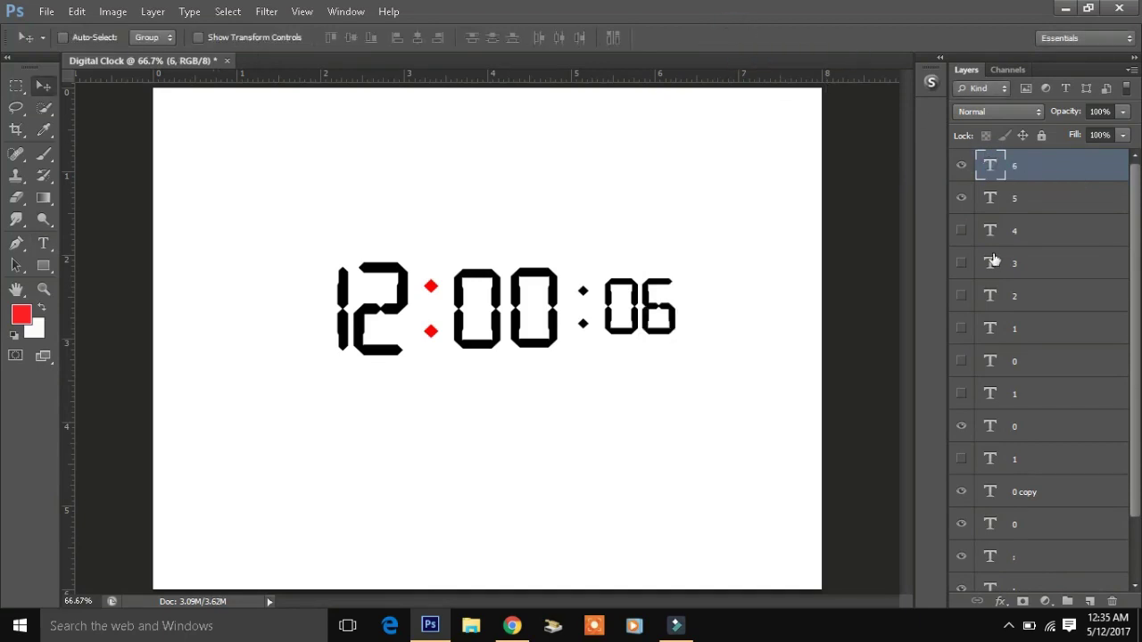
- Add a digit 7 layer hiding the 6, then undo a trial edit to 8
key(ctrl+j)
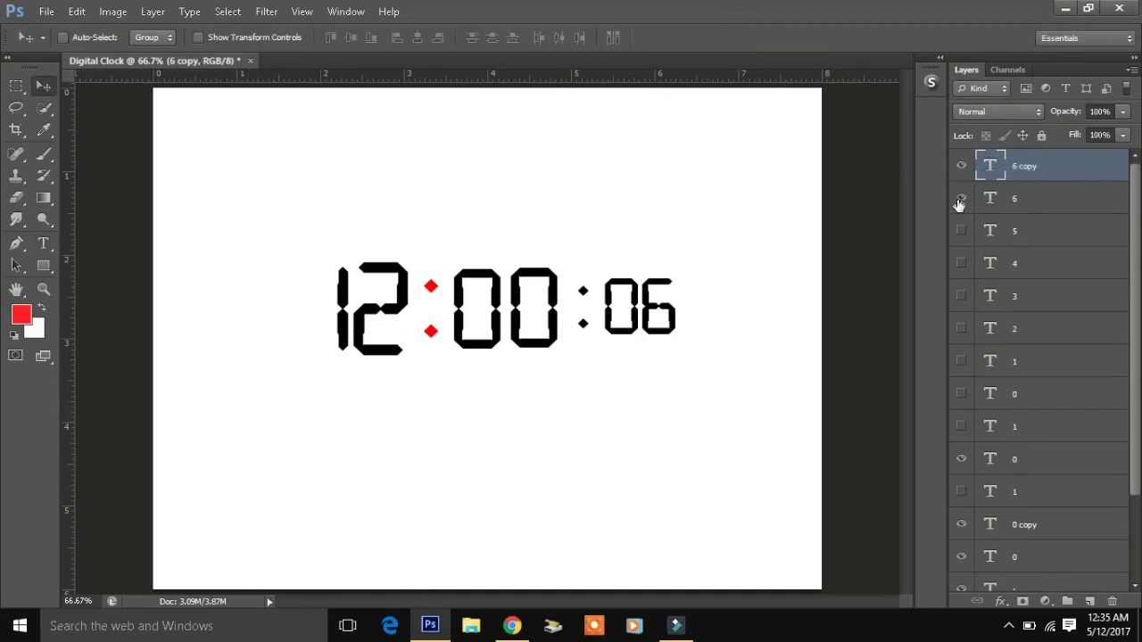
click(960, 198)
double_click(990, 166)
text(7)
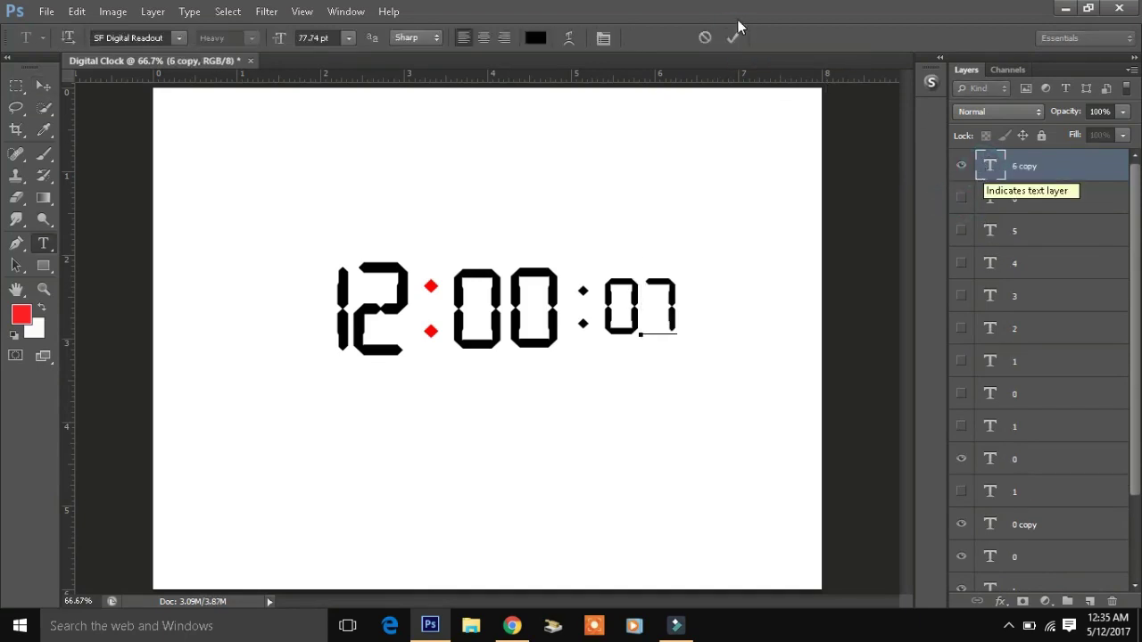
click(732, 38)
double_click(991, 167)
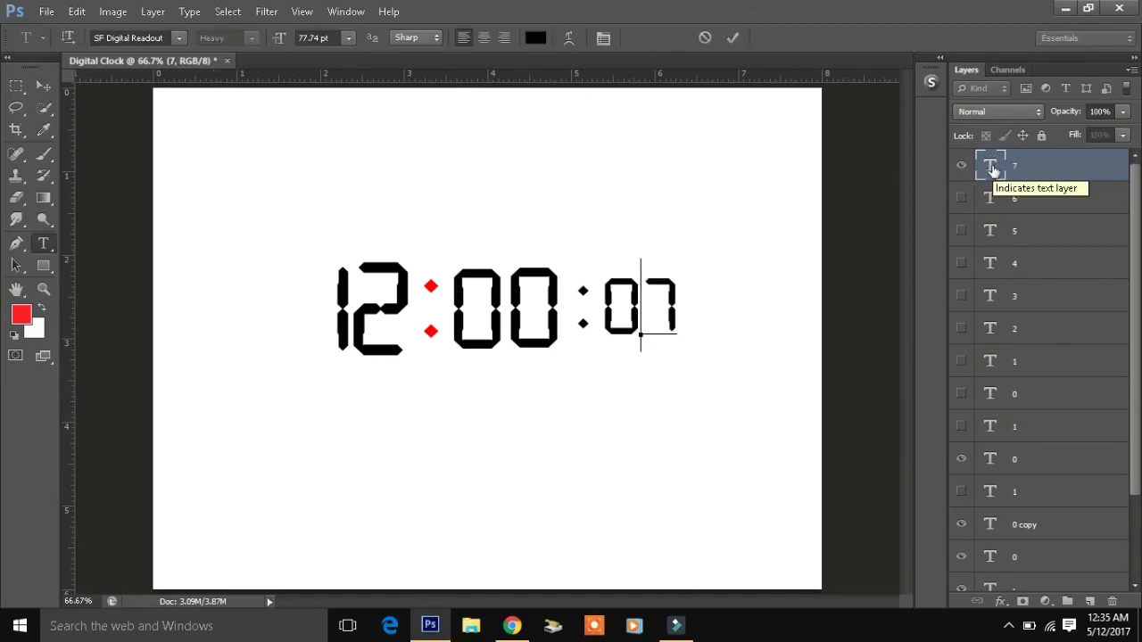
key(Delete)
text(8)
click(732, 39)
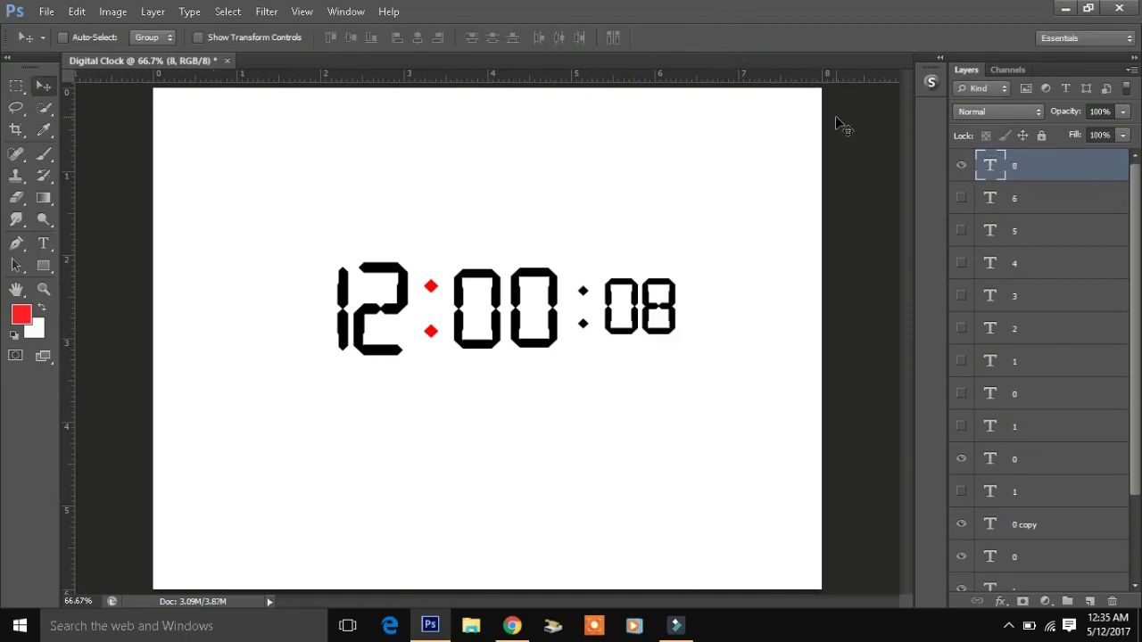
key(ctrl+z)
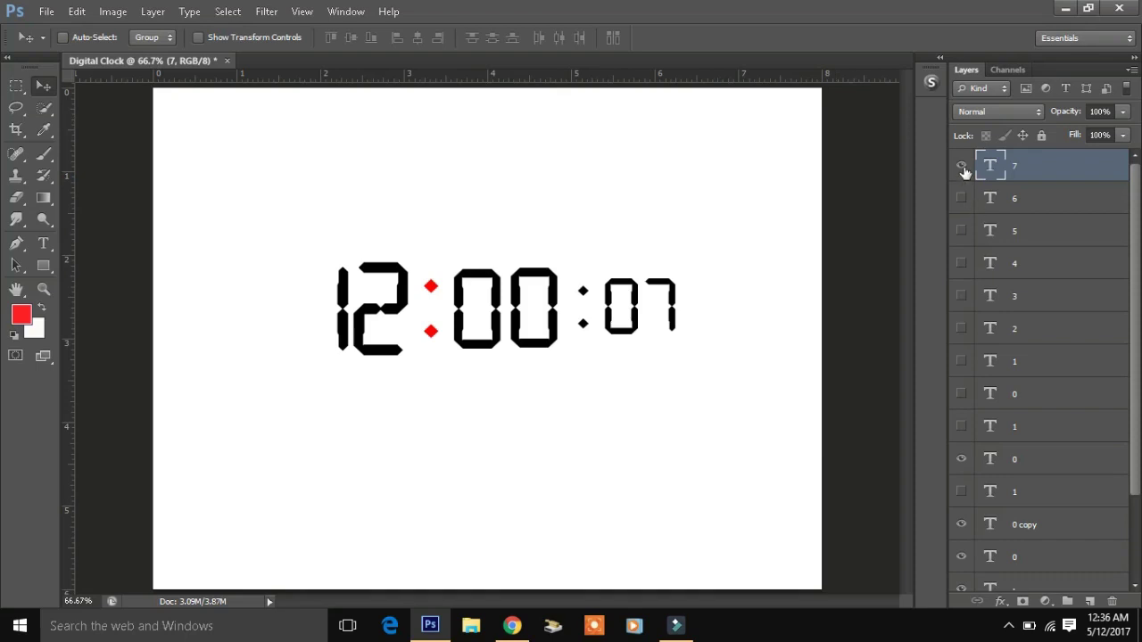
- Add digit layers 8 and 9, hiding the 8 so the seconds read 09
key(ctrl+j)
double_click(990, 169)
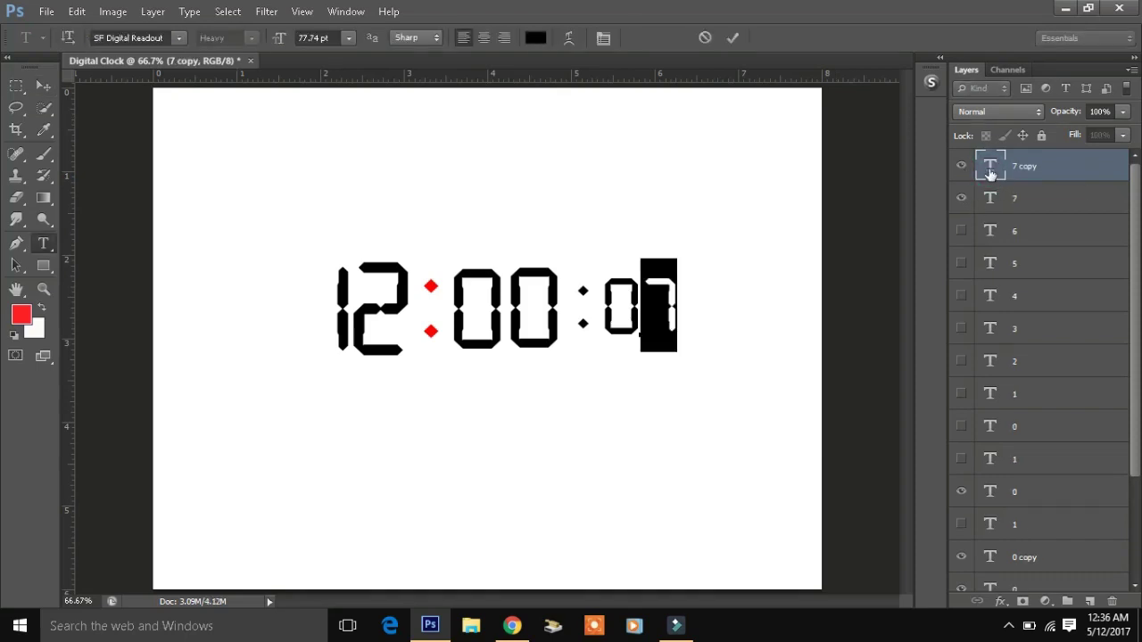
key(Delete)
text(8)
click(732, 37)
key(v)
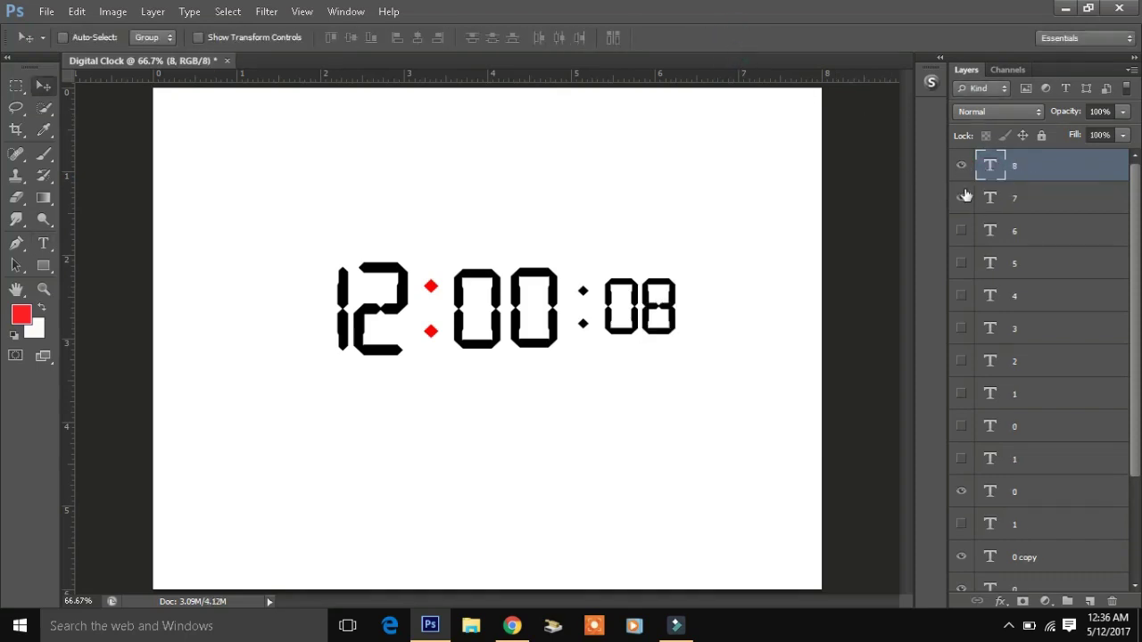
key(ctrl+j)
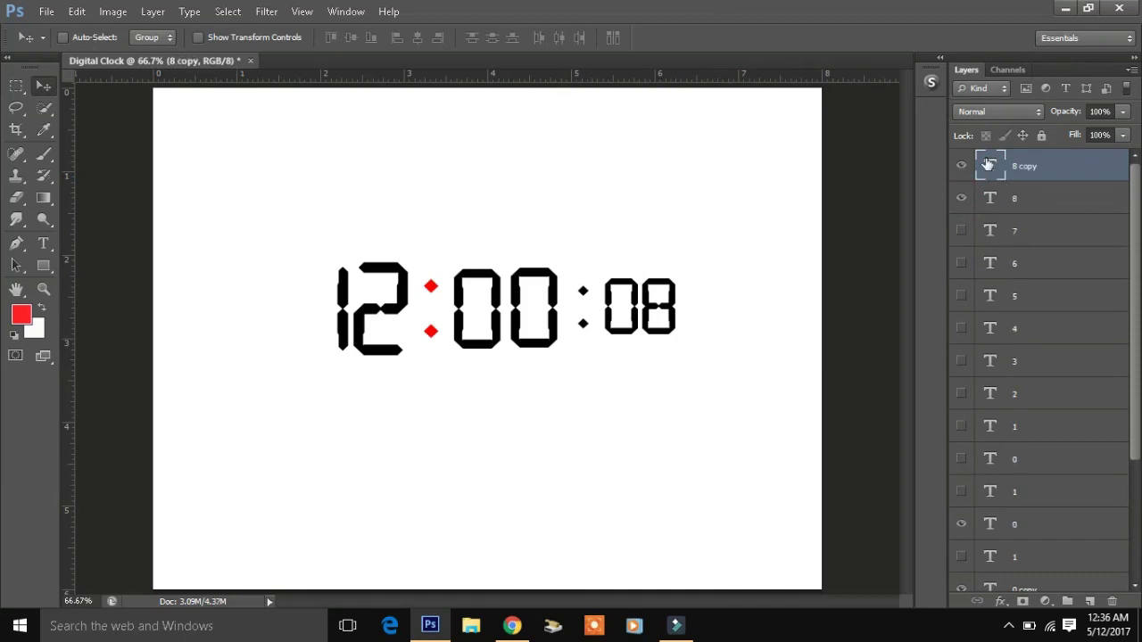
double_click(988, 163)
text(9)
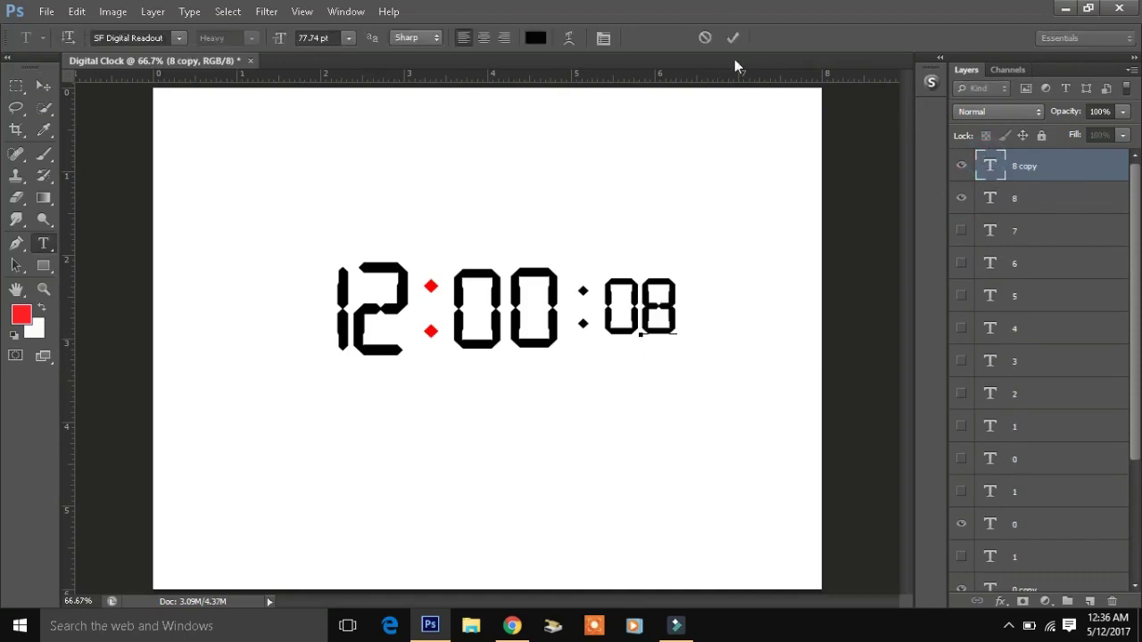
click(732, 37)
key(v)
click(960, 198)
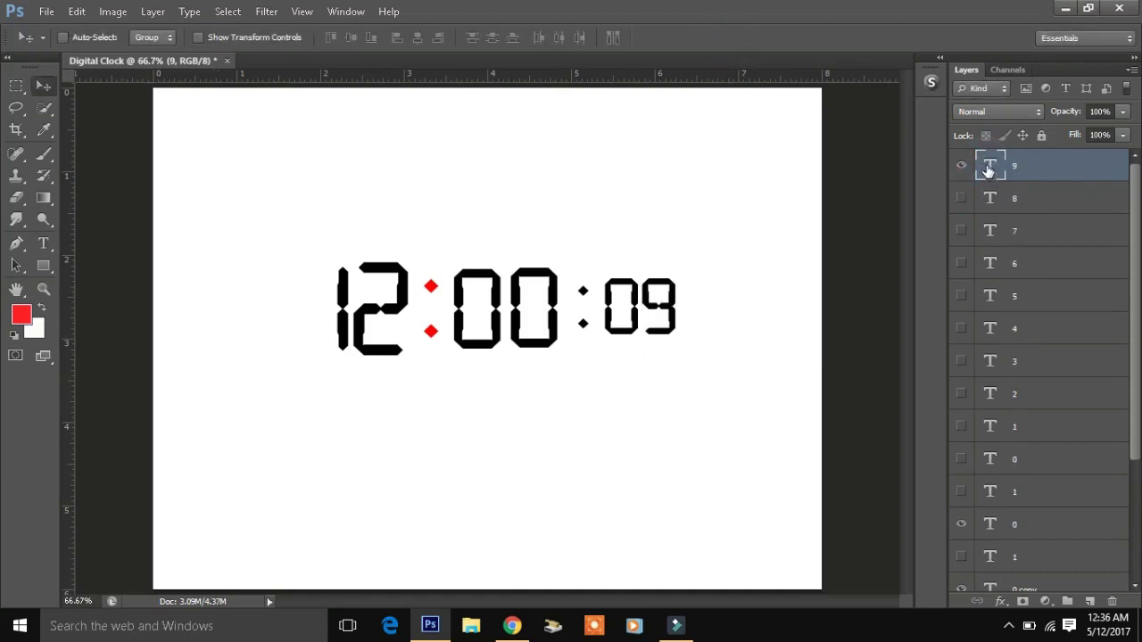
- Add a final digit 0 layer and hide the 9, showing 12:00:00
key(ctrl+j)
double_click(989, 168)
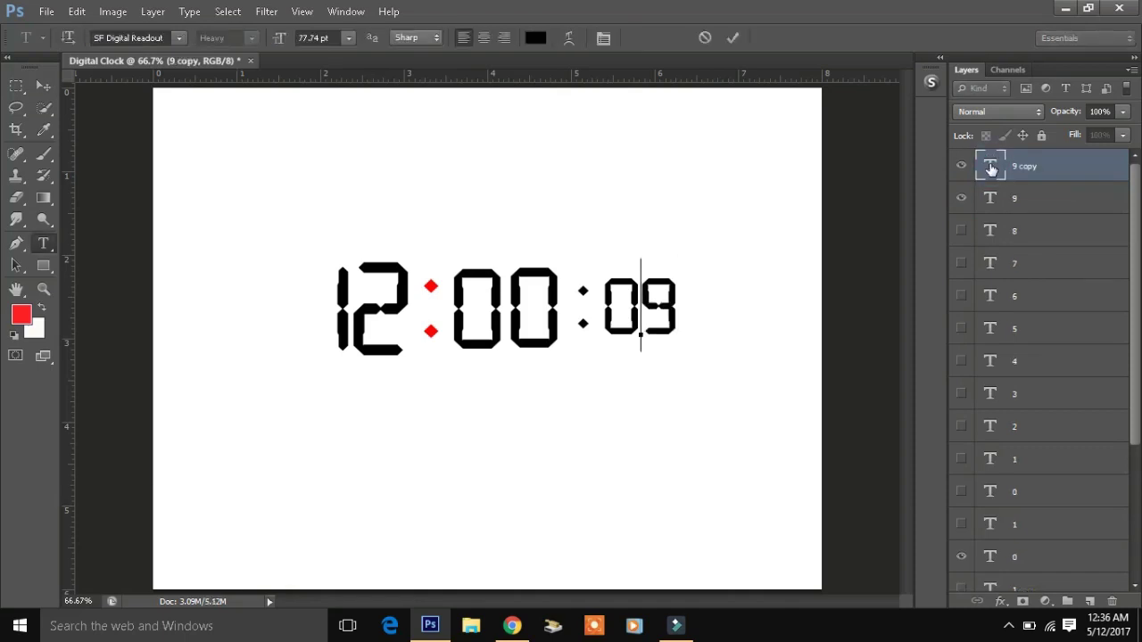
click(640, 299)
text(08)
click(733, 39)
key(v)
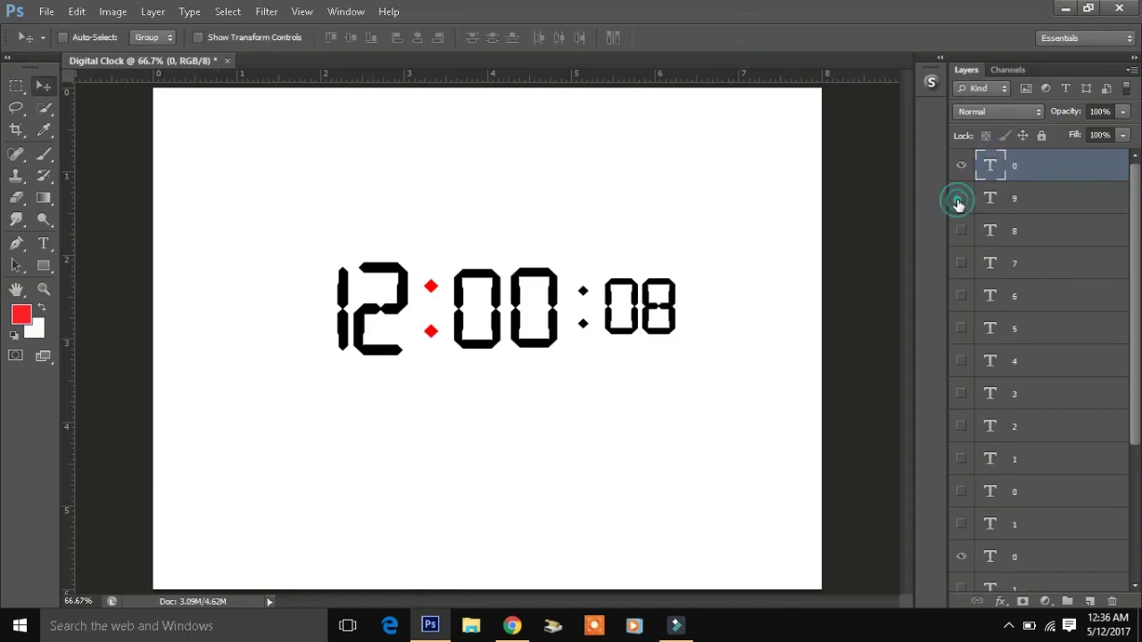
click(957, 203)
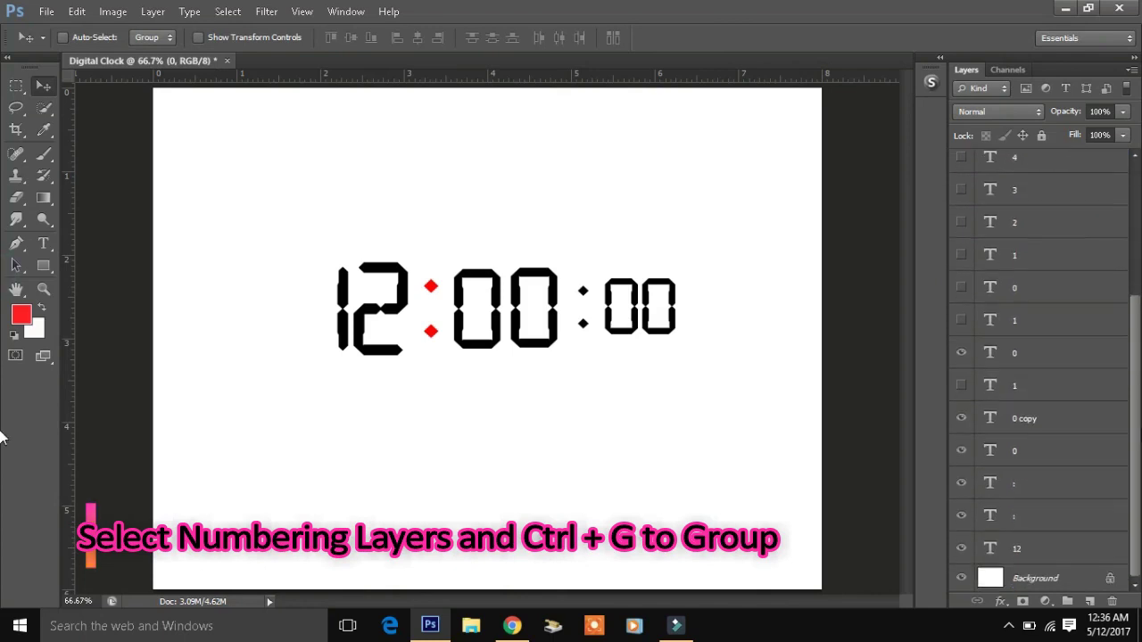
- Hide the extra 1 layer and group the seconds digit layers as 'second'
click(960, 323)
click(1036, 332)
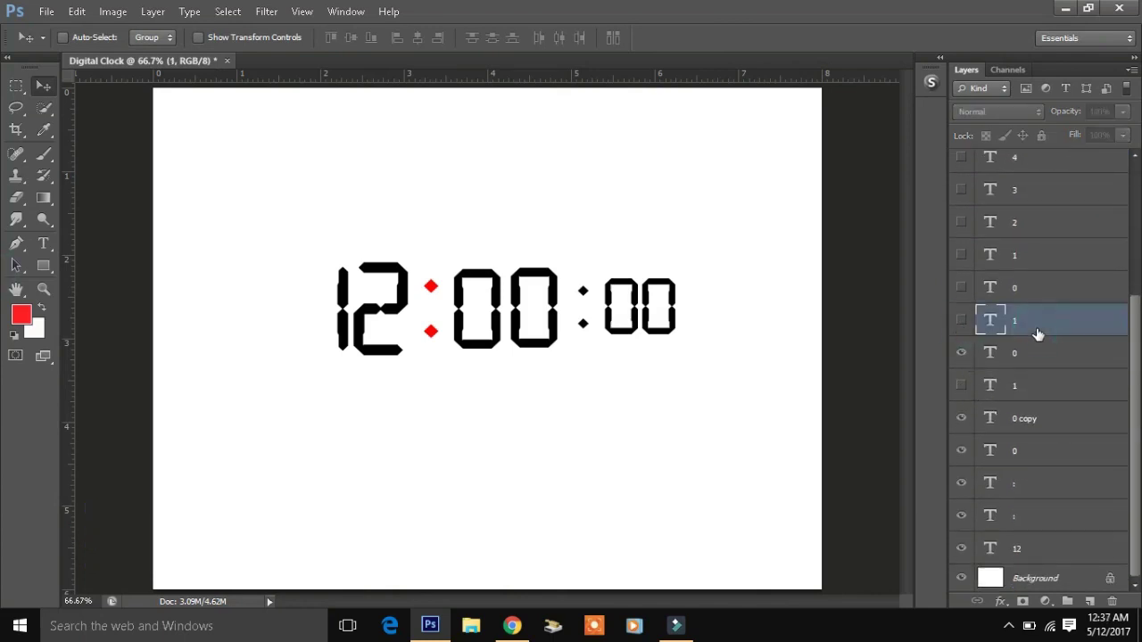
scroll(1053, 356, up, 5)
shift+click(1053, 159)
key(ctrl+g)
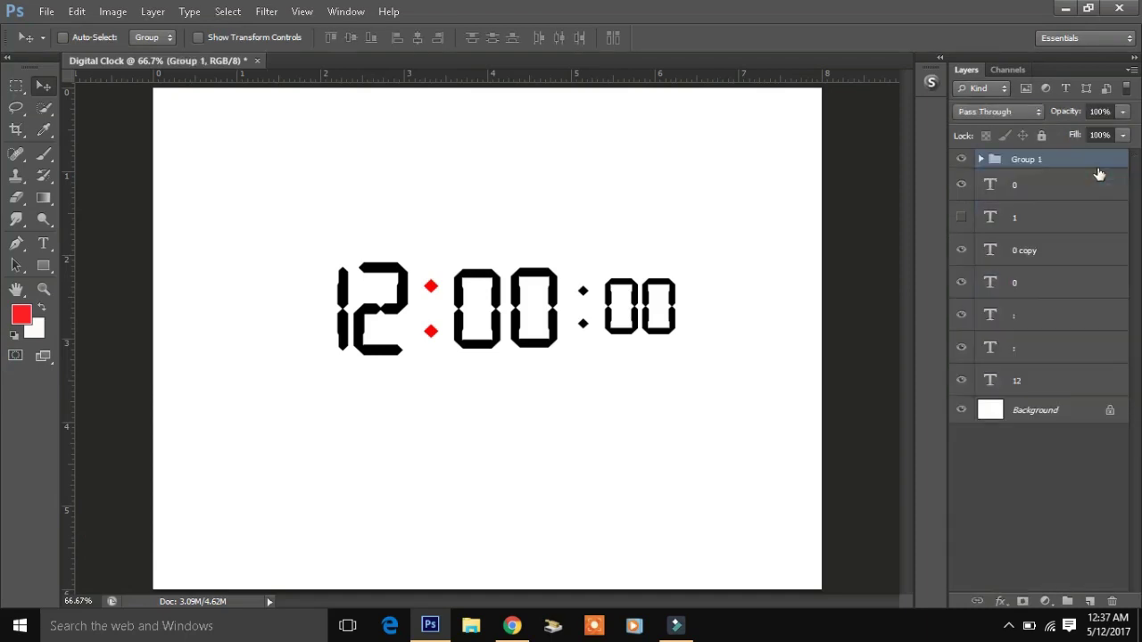
double_click(1028, 159)
text(second)
key(Return)
- Expand the group, show the 1 digit, hide the 0, and move the 0 above the 1
click(981, 158)
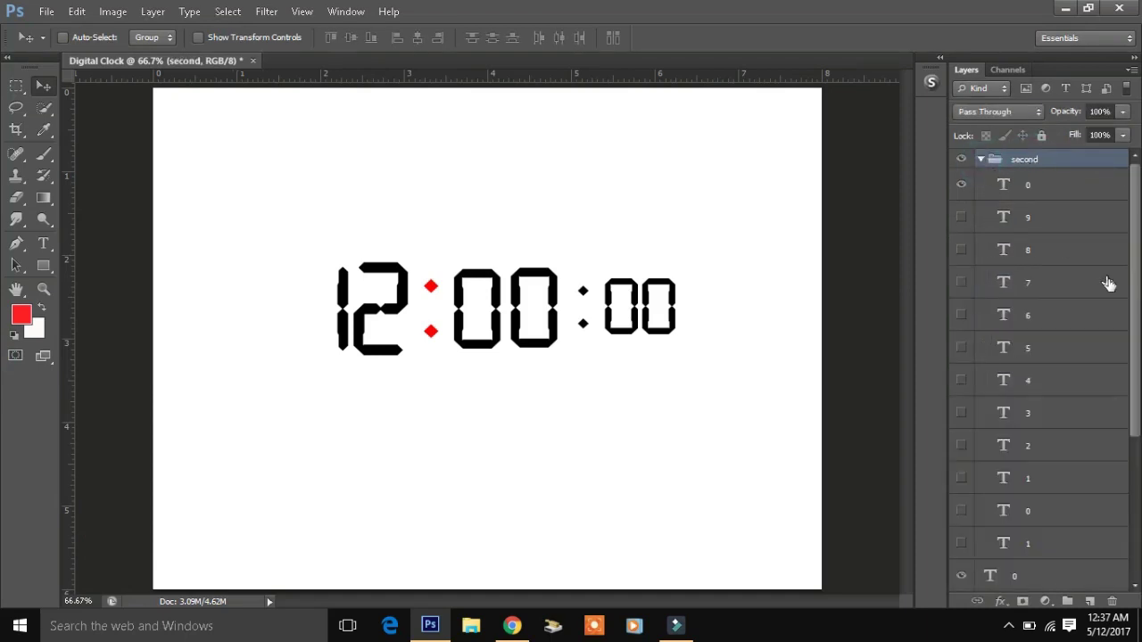
click(1070, 185)
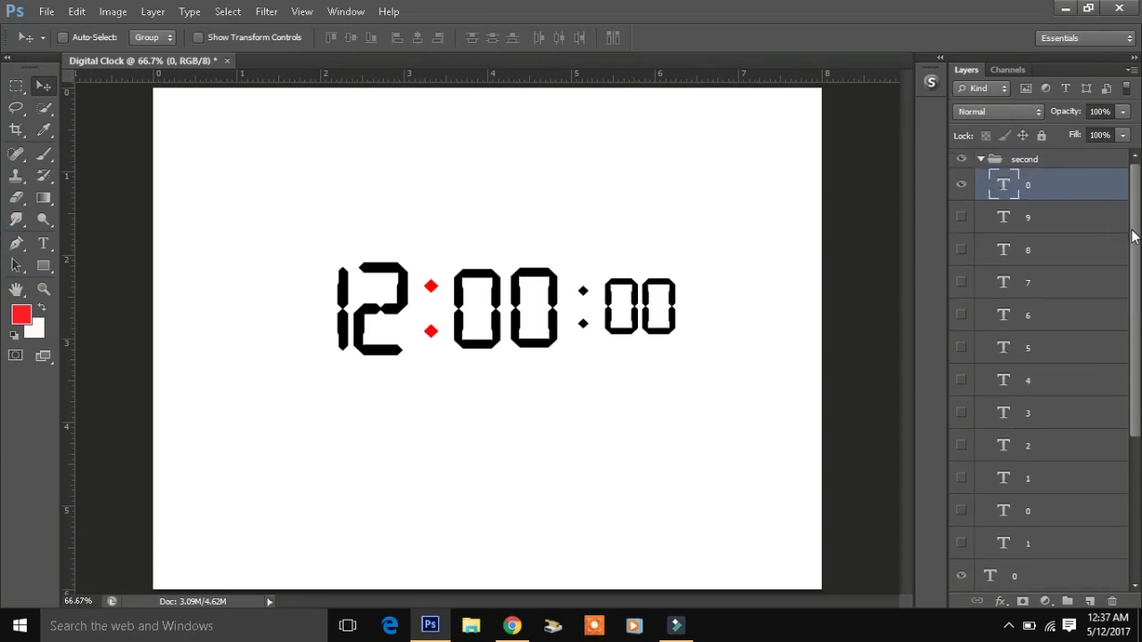
drag(1133, 236, 1133, 268)
click(961, 494)
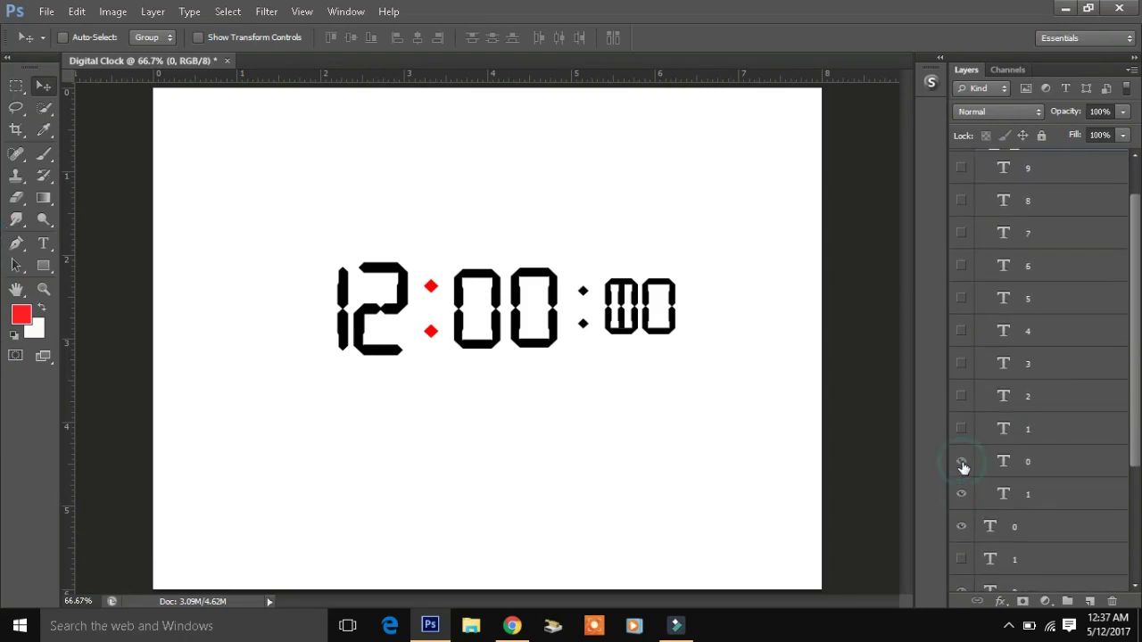
click(962, 527)
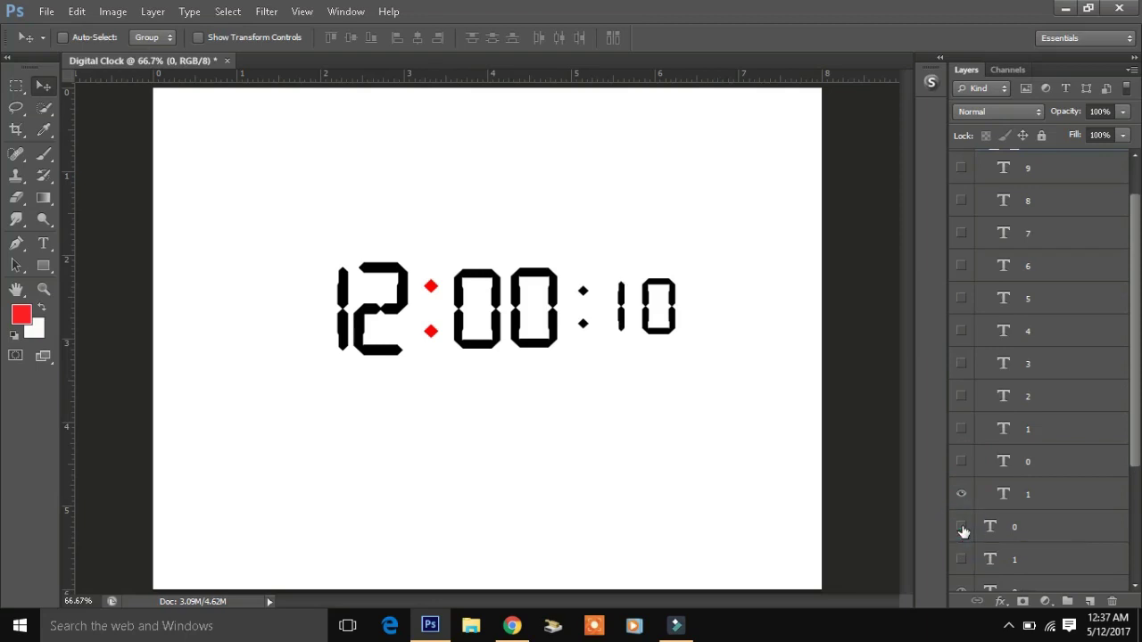
mouse_move(1040, 536)
mouse_down()
mouse_move(1036, 490)
mouse_move(1033, 526)
mouse_up()
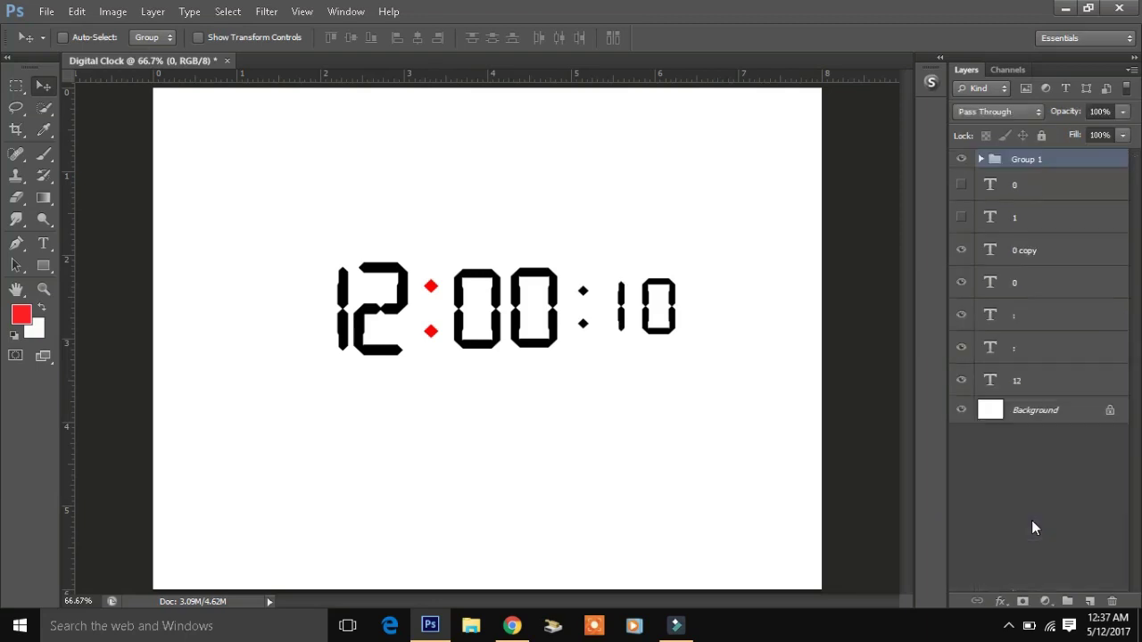
- Regroup the selected seconds digit layers into a new group named 'second'
scroll(1084, 436, down, 2)
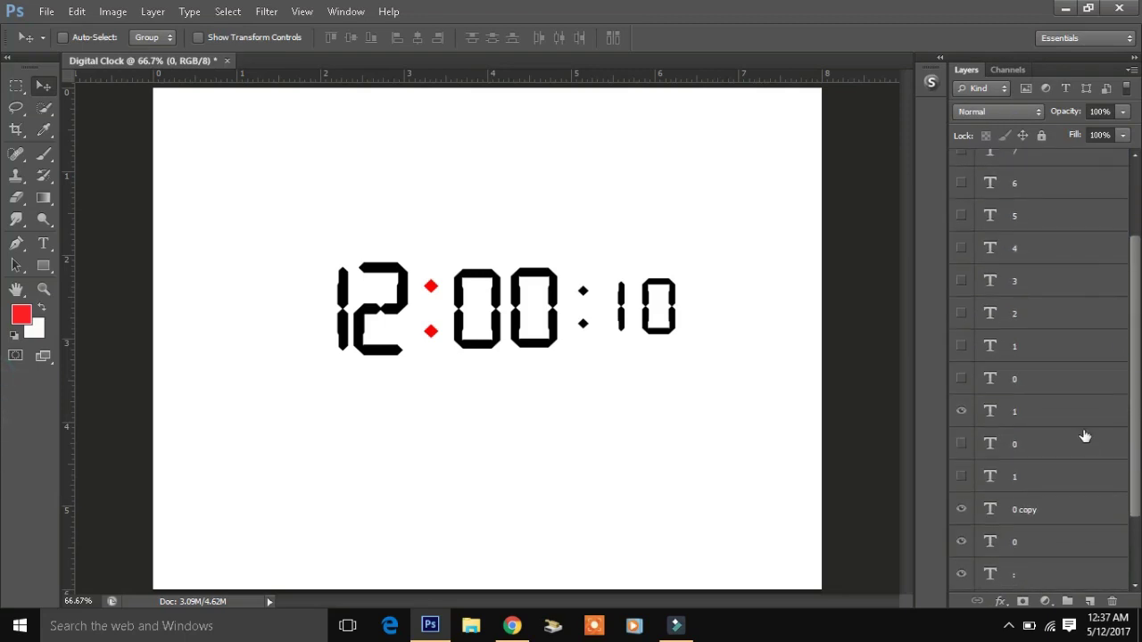
shift+click(1062, 445)
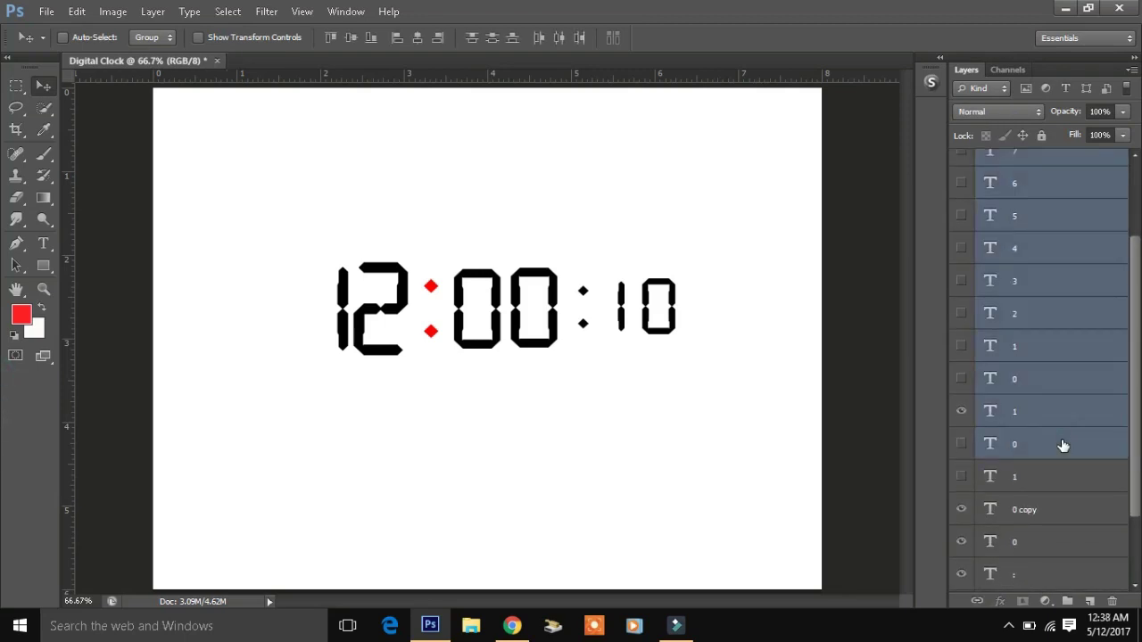
key(ctrl+g)
double_click(1026, 161)
text(secon)
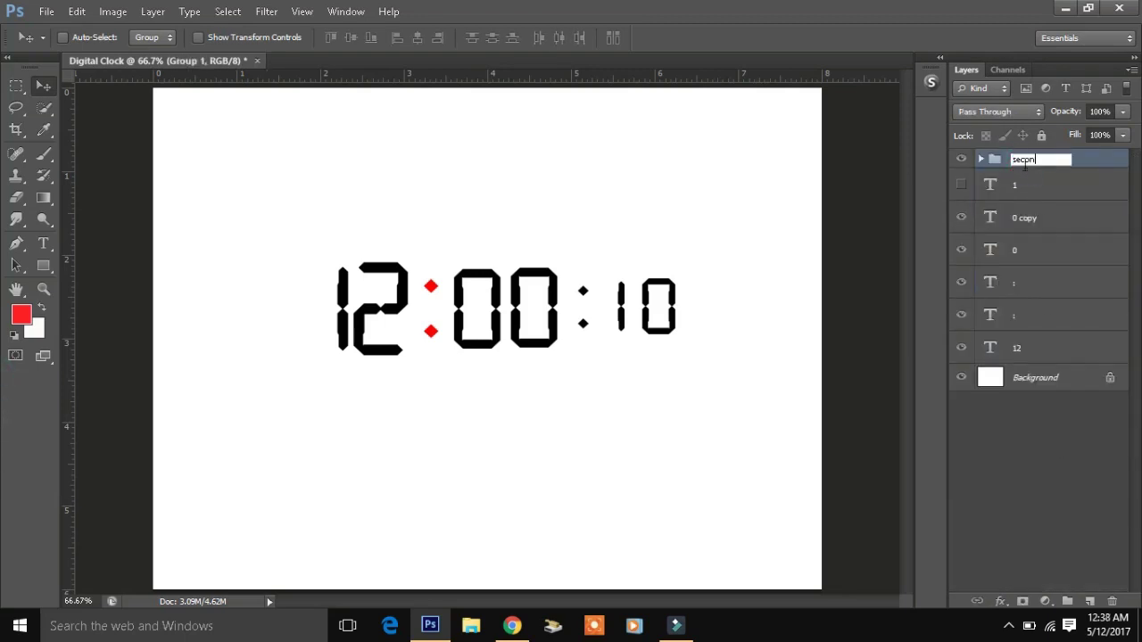
text(d)
key(Return)
click(981, 159)
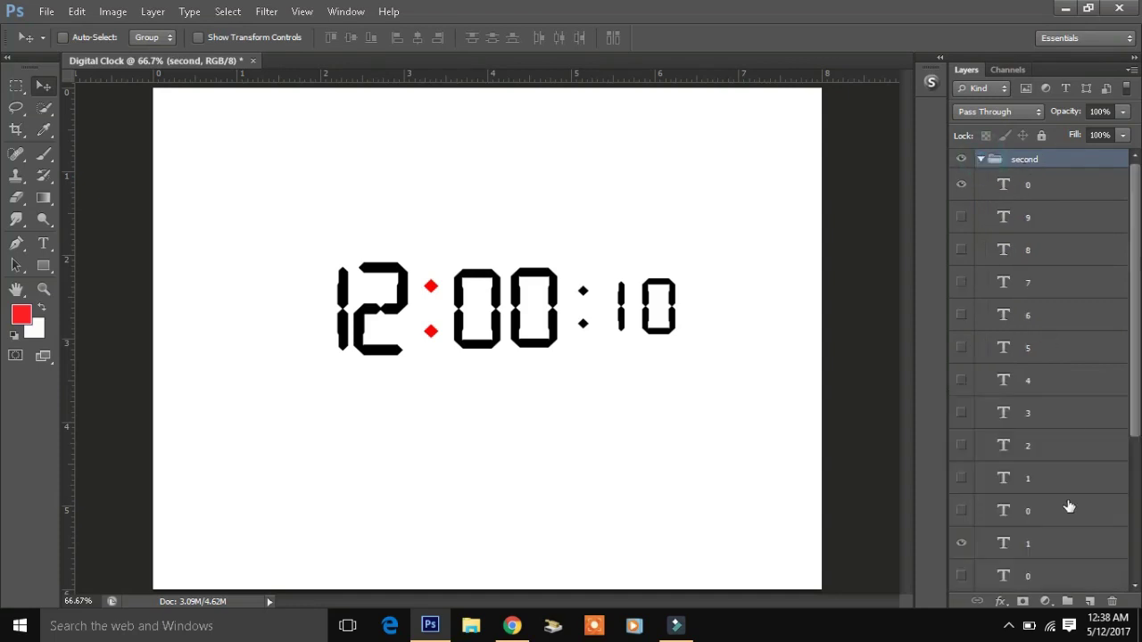
- Set the digit layers' visibility so the 1 shows over a hidden 0, reading 10
click(961, 542)
scroll(1130, 420, down, 1)
scroll(988, 487, down, 1)
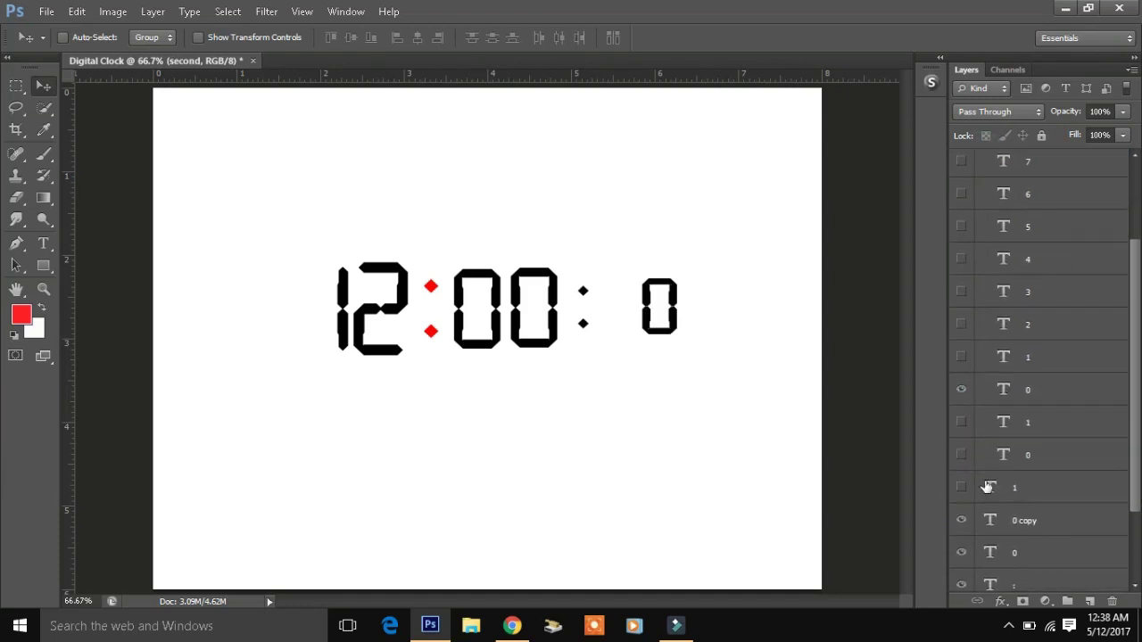
click(960, 487)
click(960, 487)
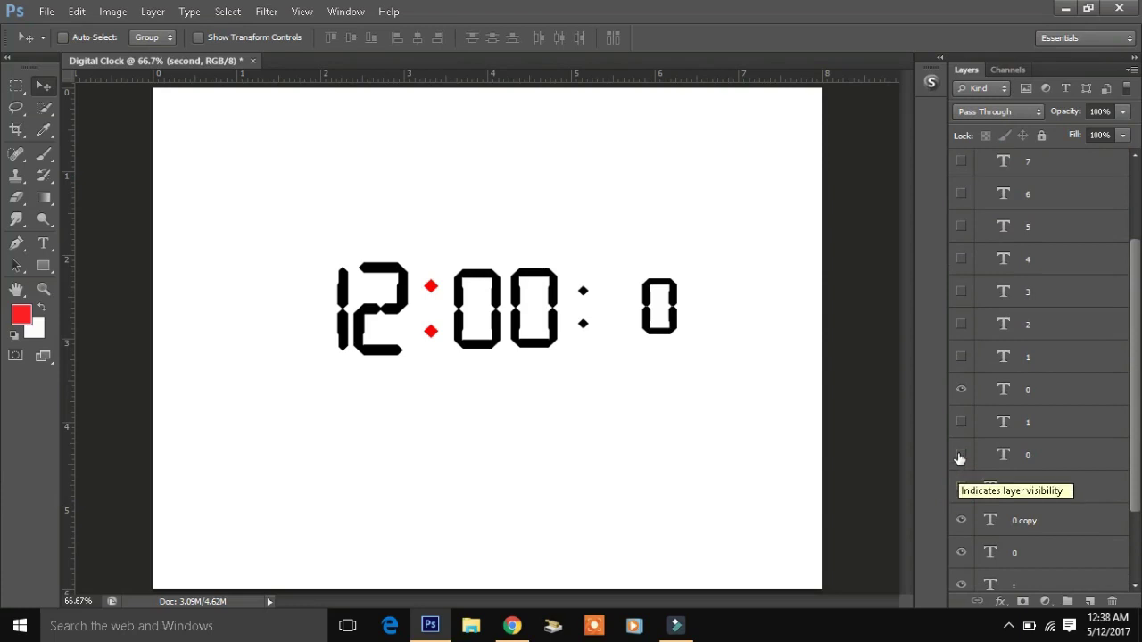
click(960, 455)
click(961, 421)
click(961, 455)
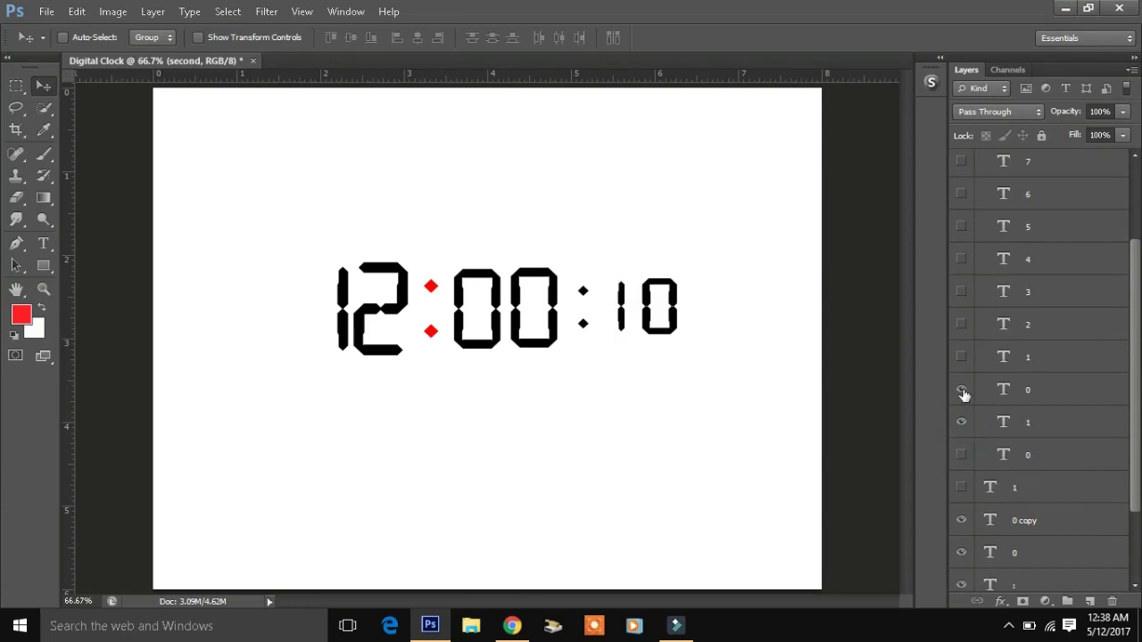
scroll(963, 406, up, 2)
- Duplicate the top 0 seconds layer as digit 1, nudge it left, and hide the 0 layer
click(1030, 195)
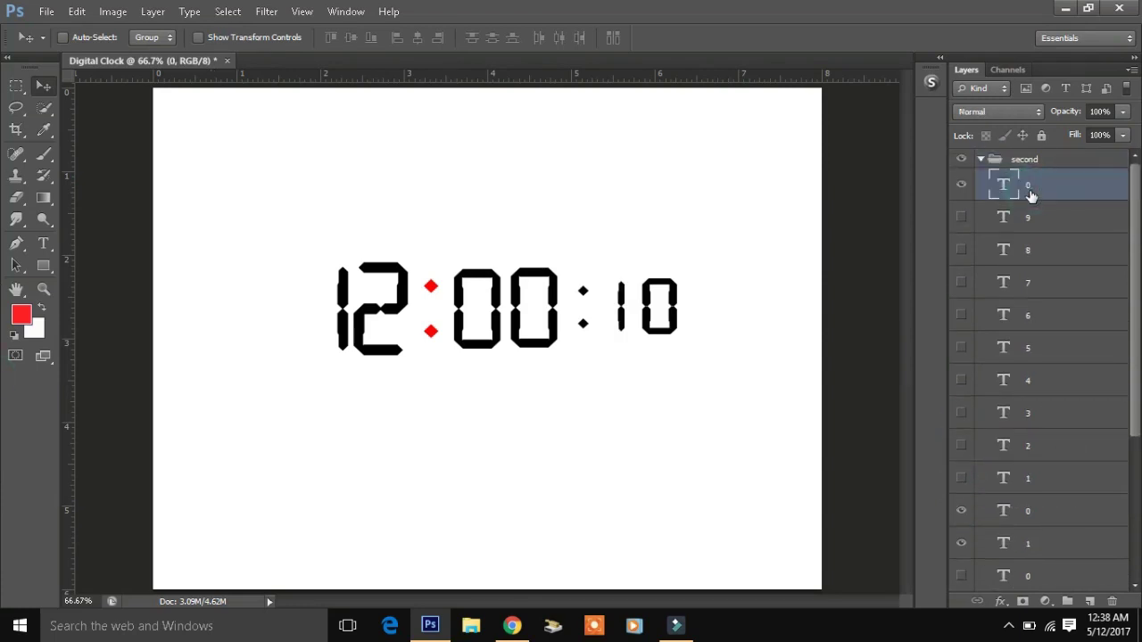
key(ctrl+j)
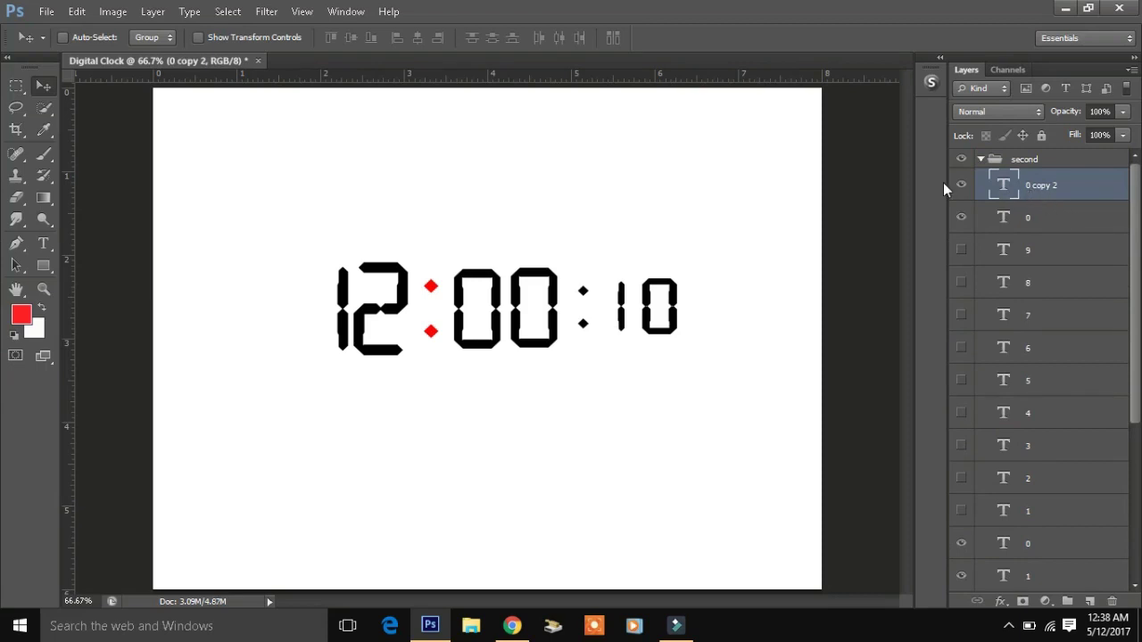
double_click(1005, 184)
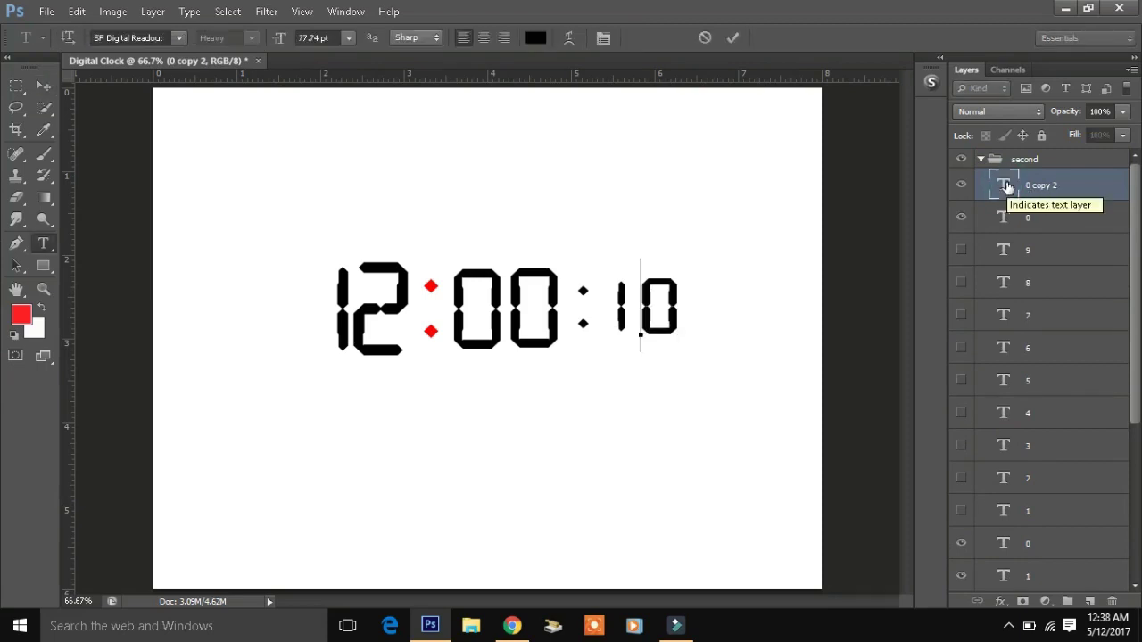
click(961, 216)
key(v)
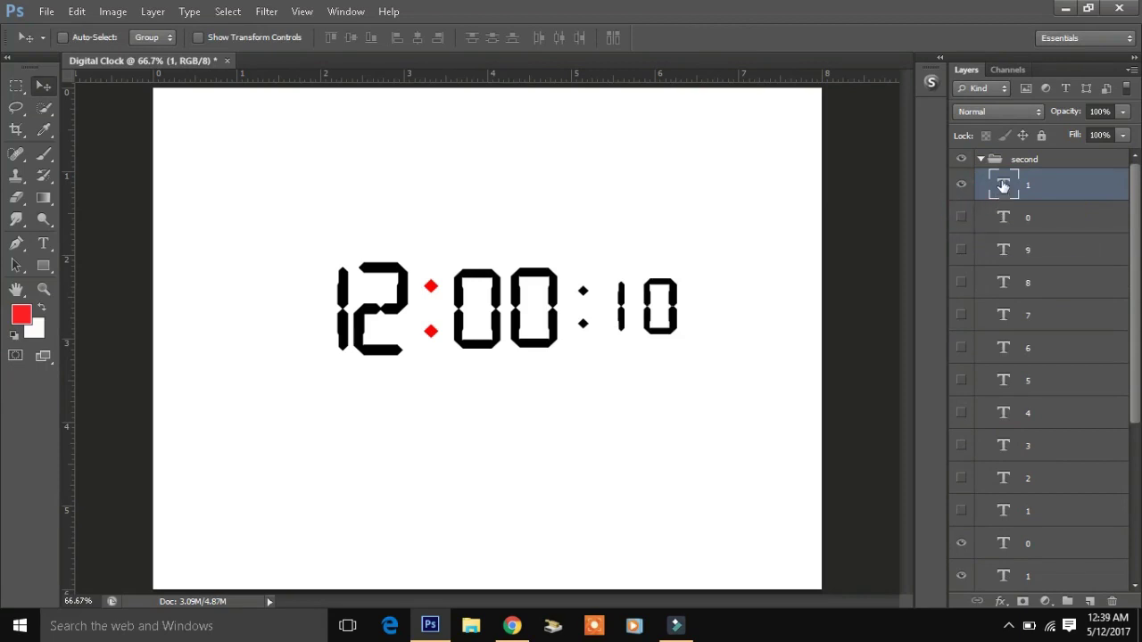
double_click(1002, 185)
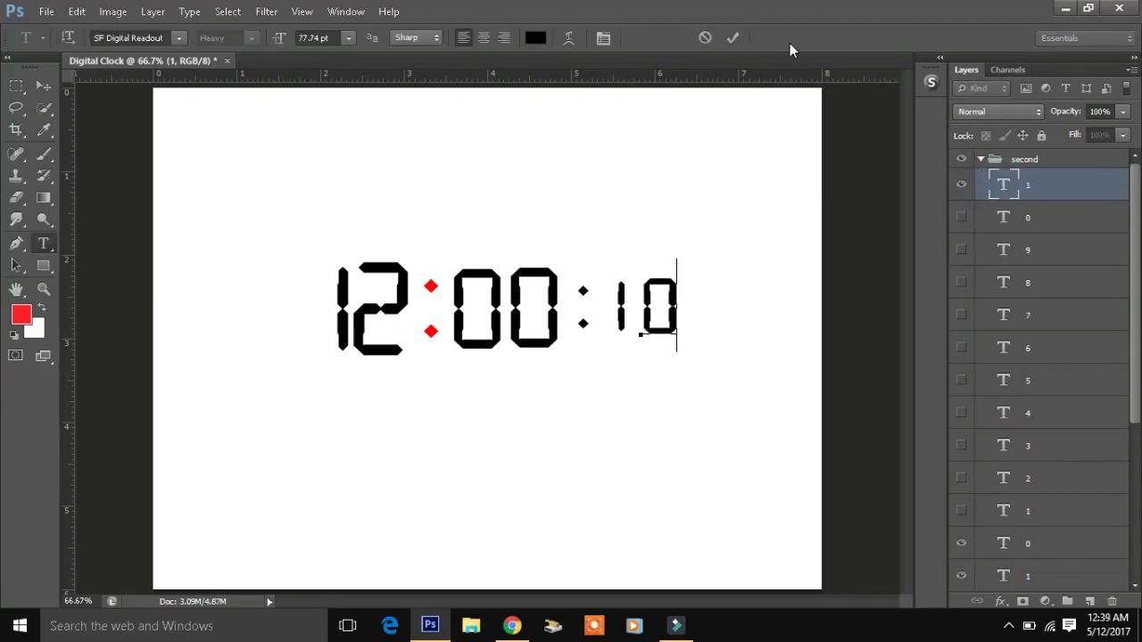
key(Escape)
key(v)
key(Left)
key(Left)
key(Left)
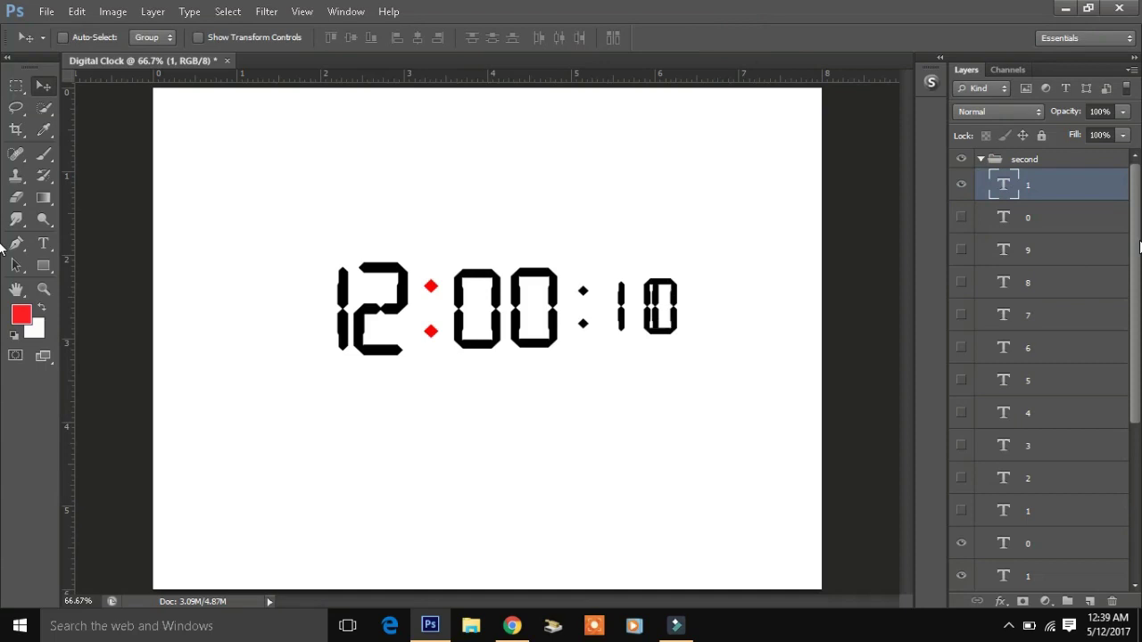
scroll(1053, 312, down, 5)
click(960, 384)
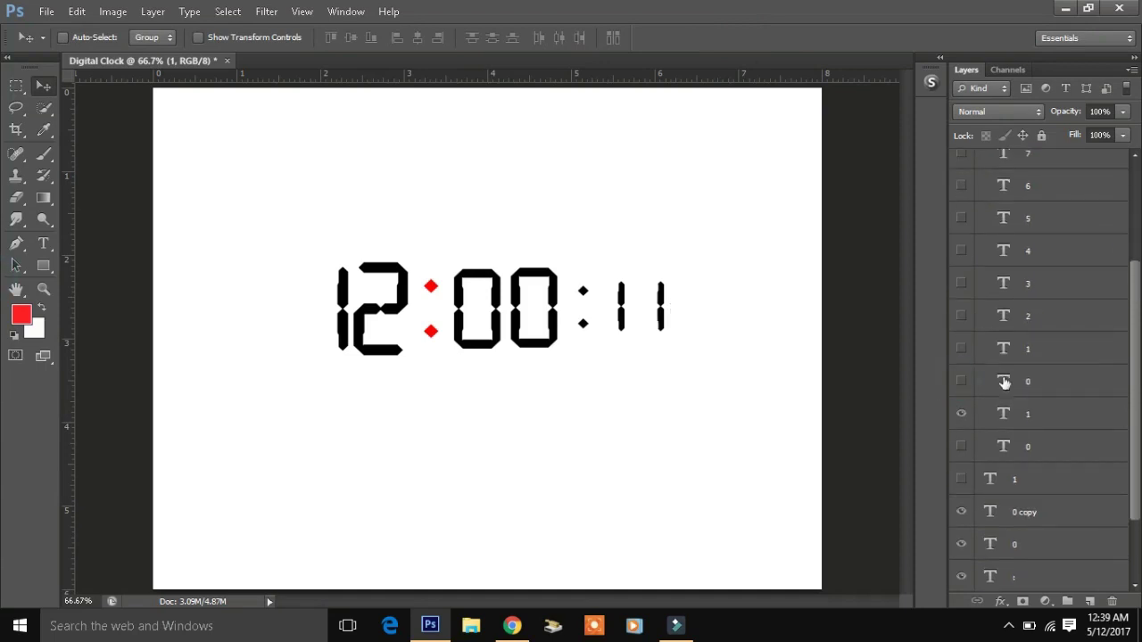
scroll(1025, 268, up, 5)
- Add ones-digit layers 2 and 3, each hiding the layer beneath
key(ctrl+j)
double_click(1001, 187)
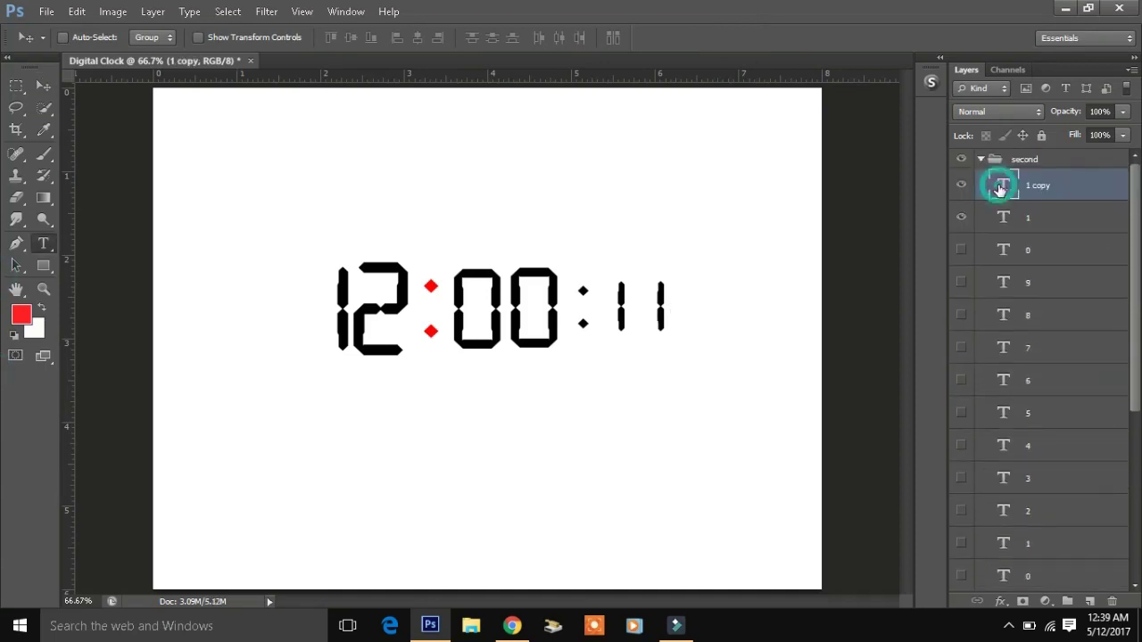
key(BackSpace)
text(2)
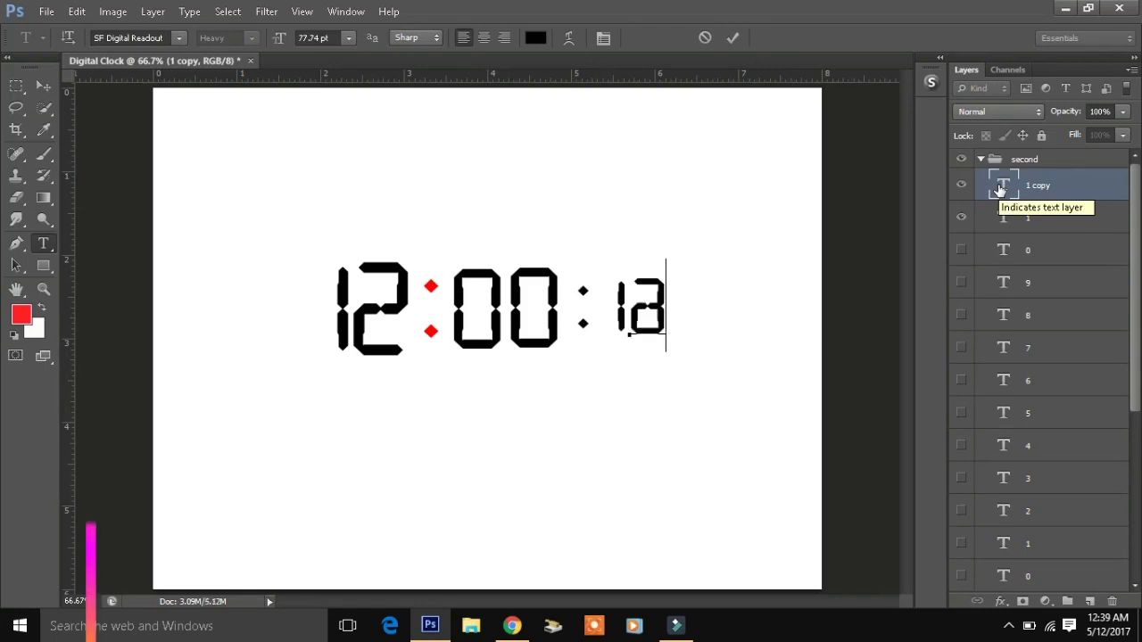
click(961, 216)
key(v)
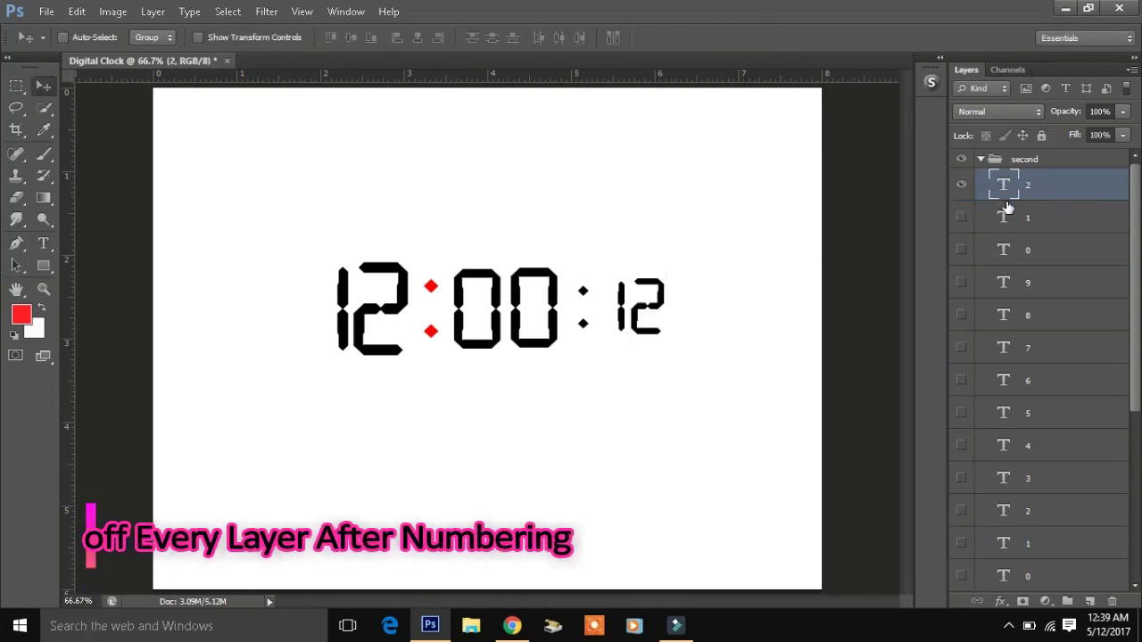
key(ctrl+j)
double_click(1003, 185)
key(BackSpace)
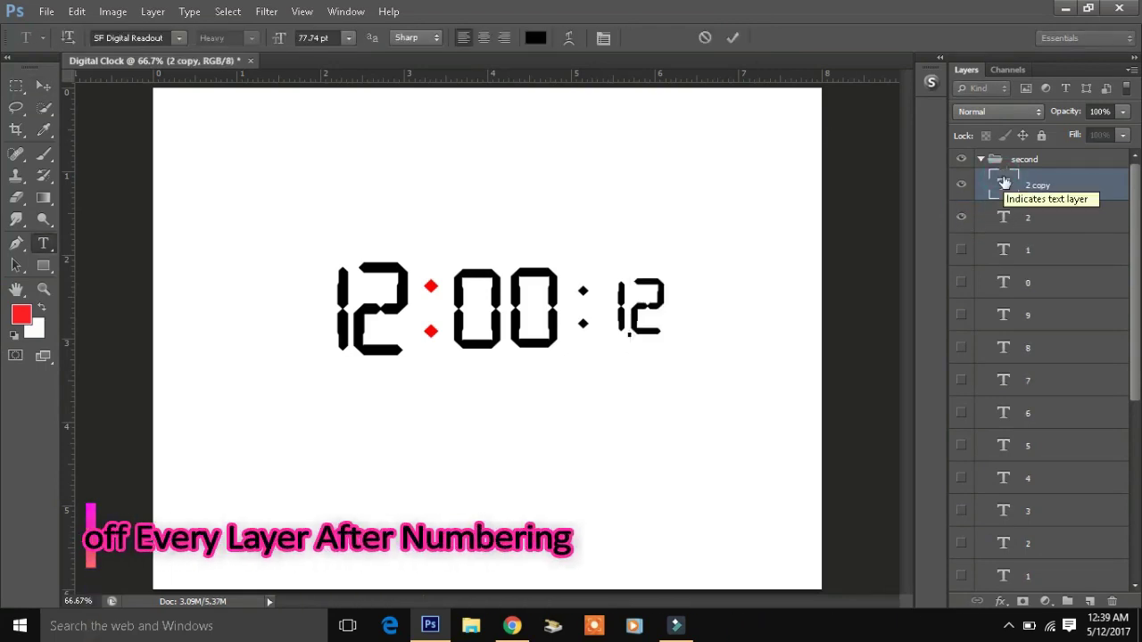
text(3)
click(961, 217)
key(v)
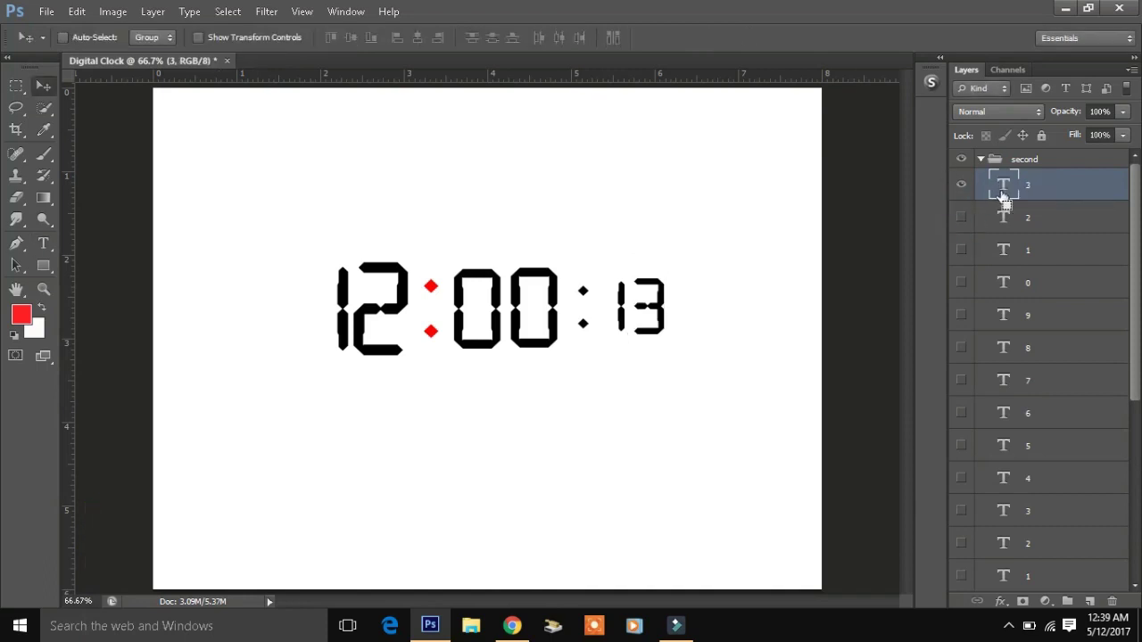
- Add ones-digit layers 4 and 5, fixing a mistyped 9, hiding each previous layer
key(ctrl+j)
double_click(1003, 185)
text(9)
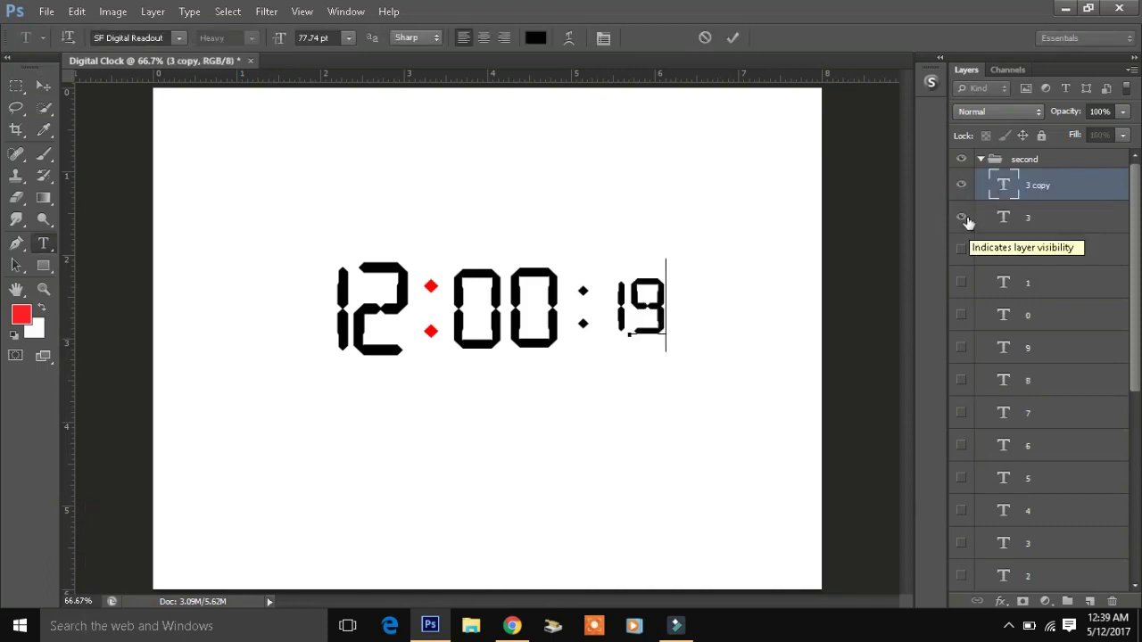
key(BackSpace)
text(4)
click(960, 217)
key(v)
key(ctrl+j)
double_click(1003, 184)
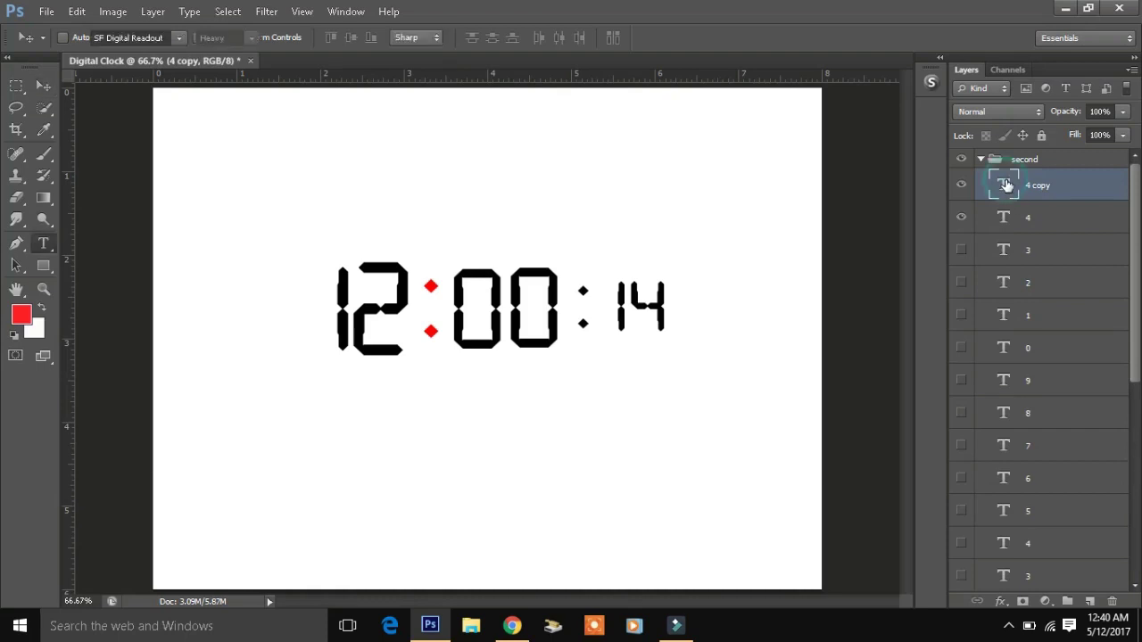
key(BackSpace)
text(5)
click(960, 217)
key(v)
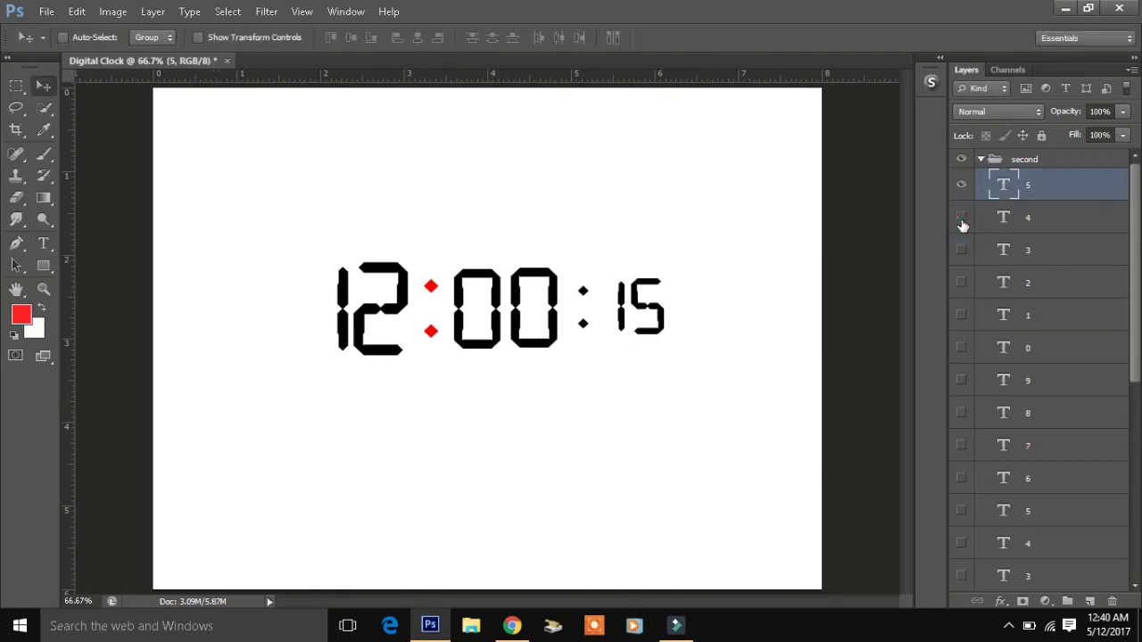
- Add ones-digit layers 6 and 7, hiding each previous layer
key(ctrl+j)
double_click(1003, 188)
text(6)
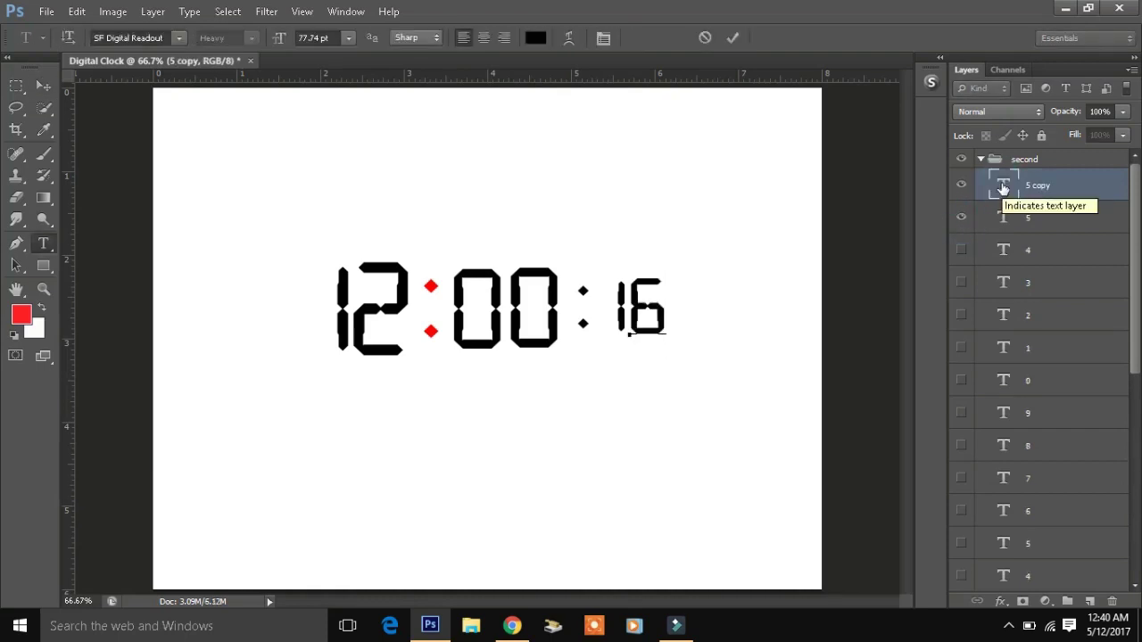
click(961, 216)
key(v)
key(ctrl+j)
double_click(1003, 187)
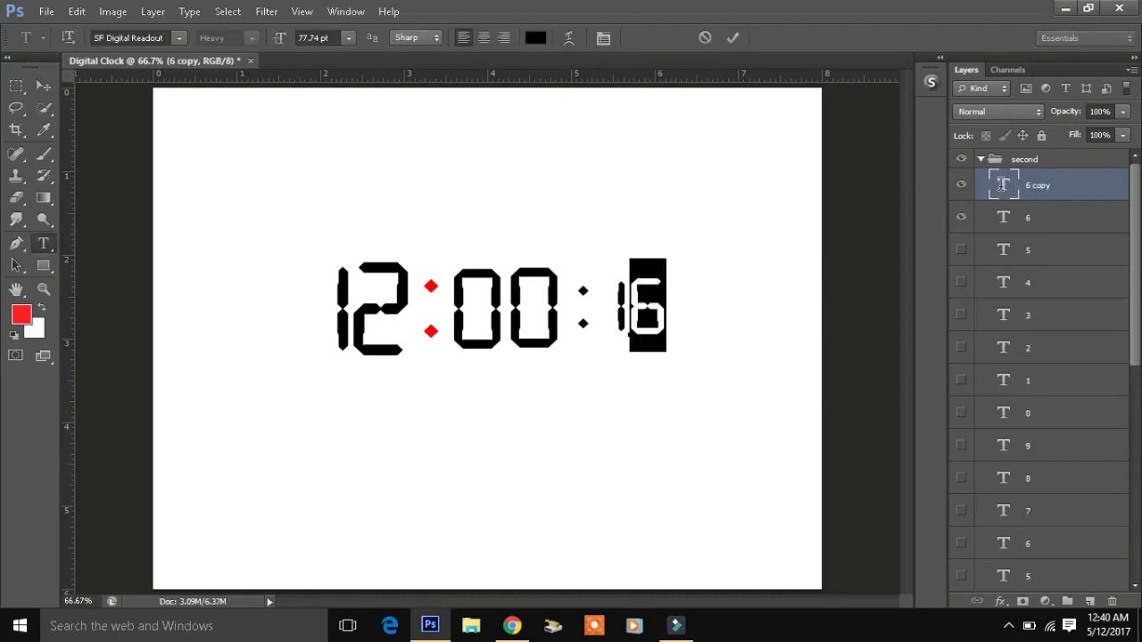
text(8)
click(961, 217)
key(v)
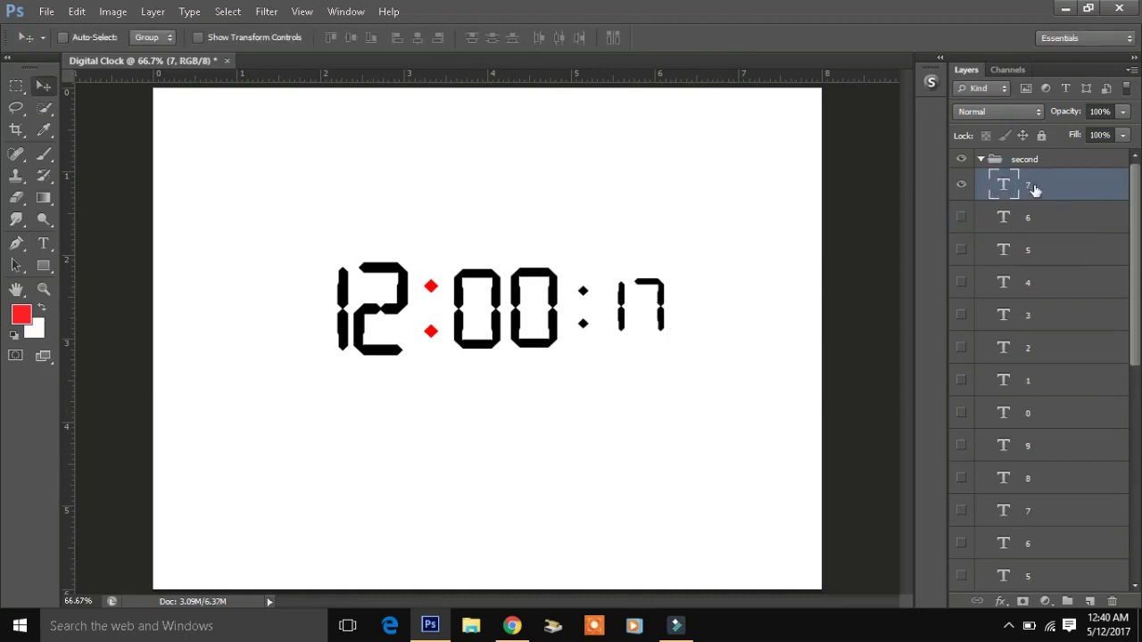
- Add ones-digit layers 8 and 9, hiding each previous layer
key(ctrl+j)
double_click(1003, 187)
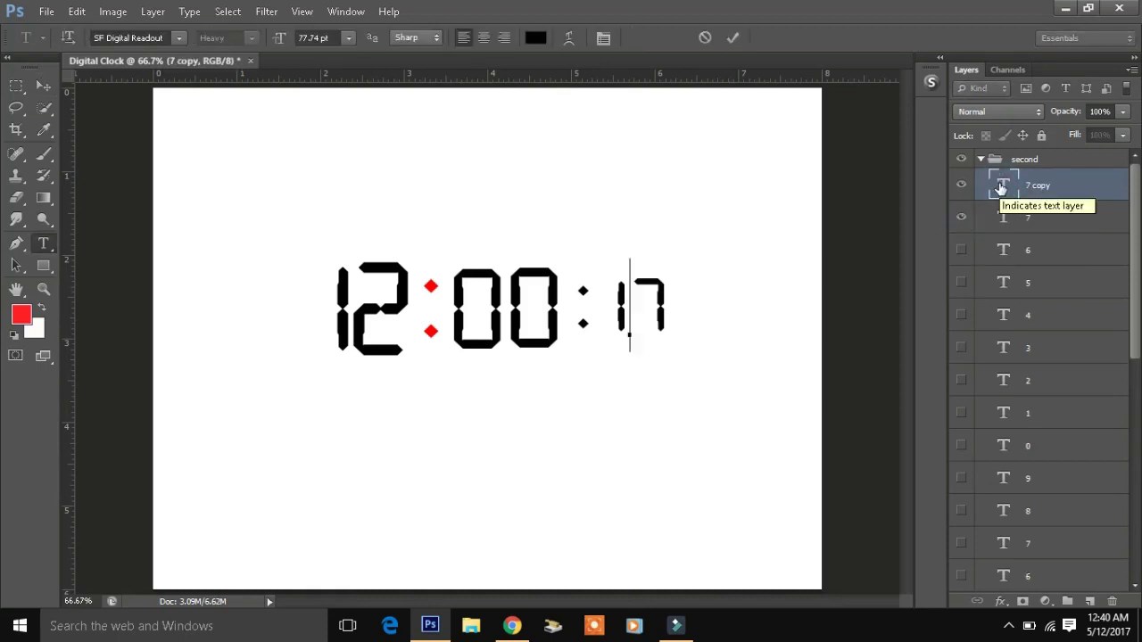
text(8)
click(961, 217)
key(v)
key(ctrl+j)
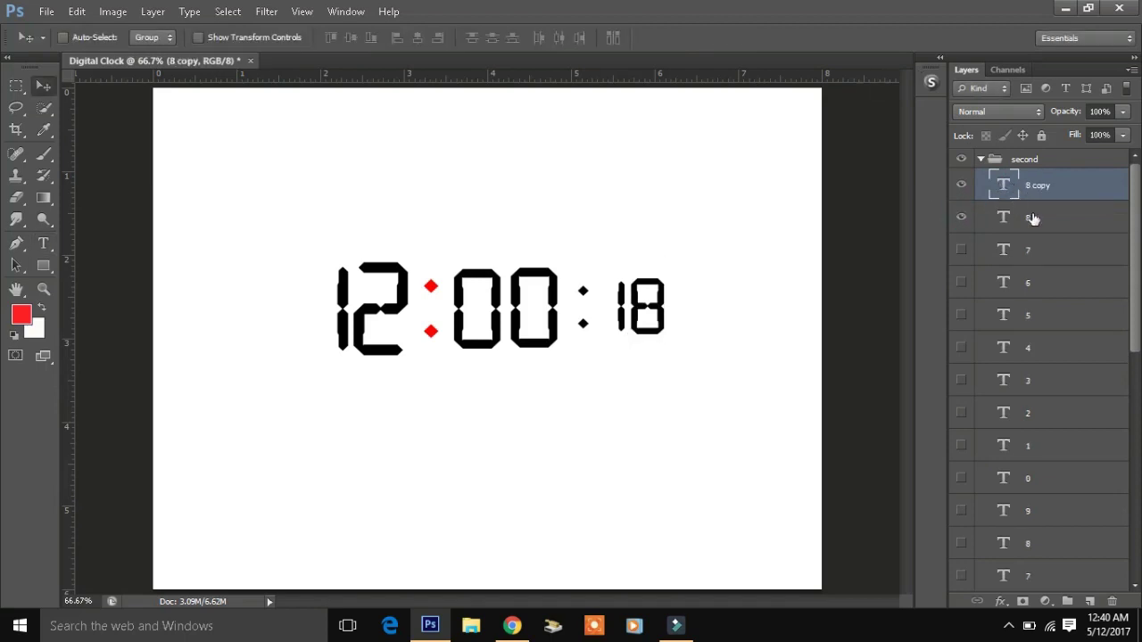
double_click(999, 185)
text(9)
click(961, 217)
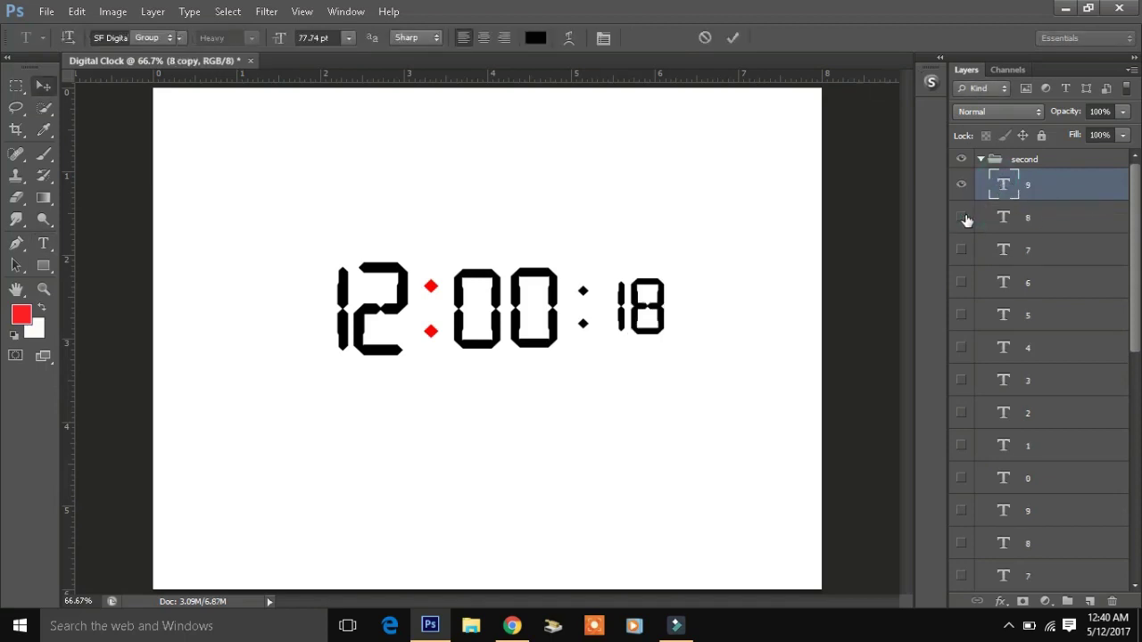
key(v)
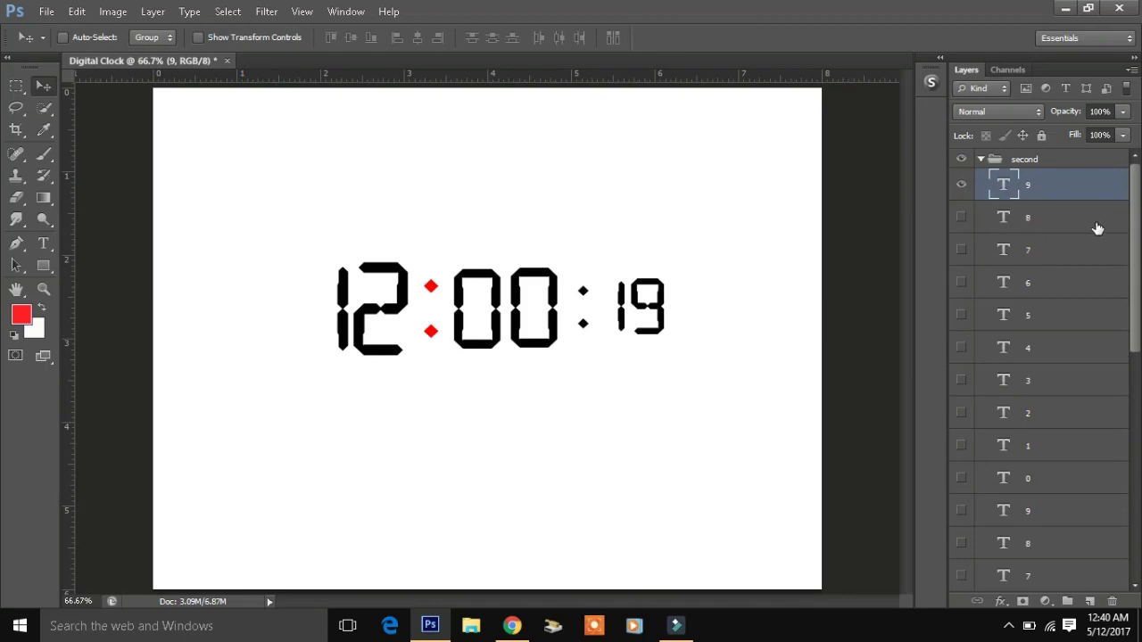
- Duplicate the 9 layer as a new 0 digit and hide the 9 below
key(ctrl+j)
double_click(1002, 186)
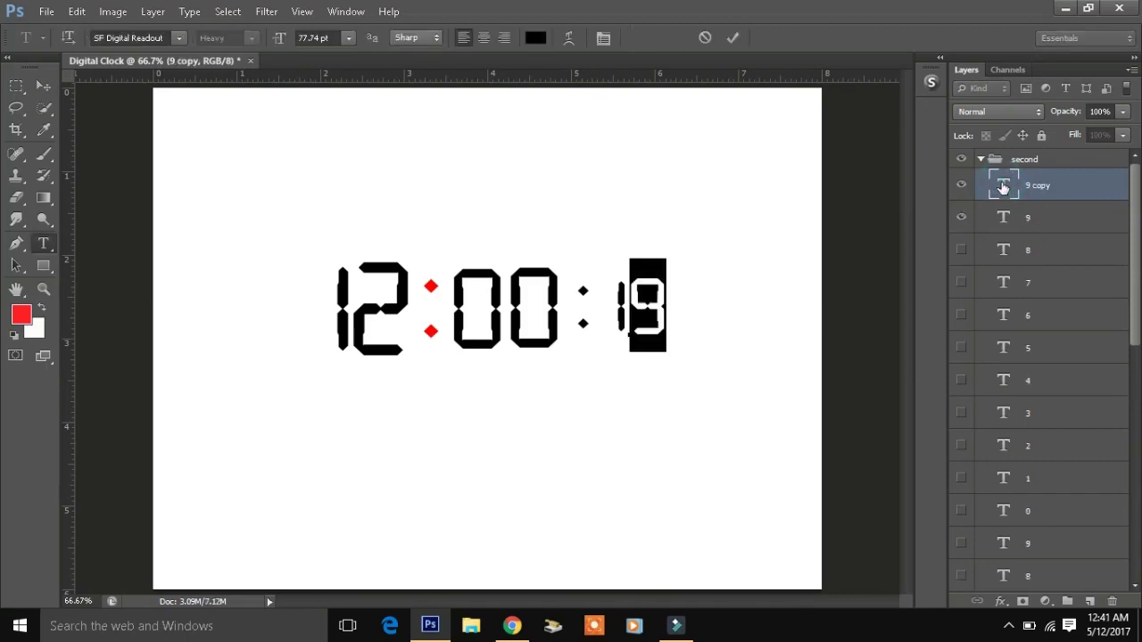
text(0)
click(962, 216)
key(v)
- Select the tens-digit 1 layer and duplicate it
scroll(1079, 268, down, 3)
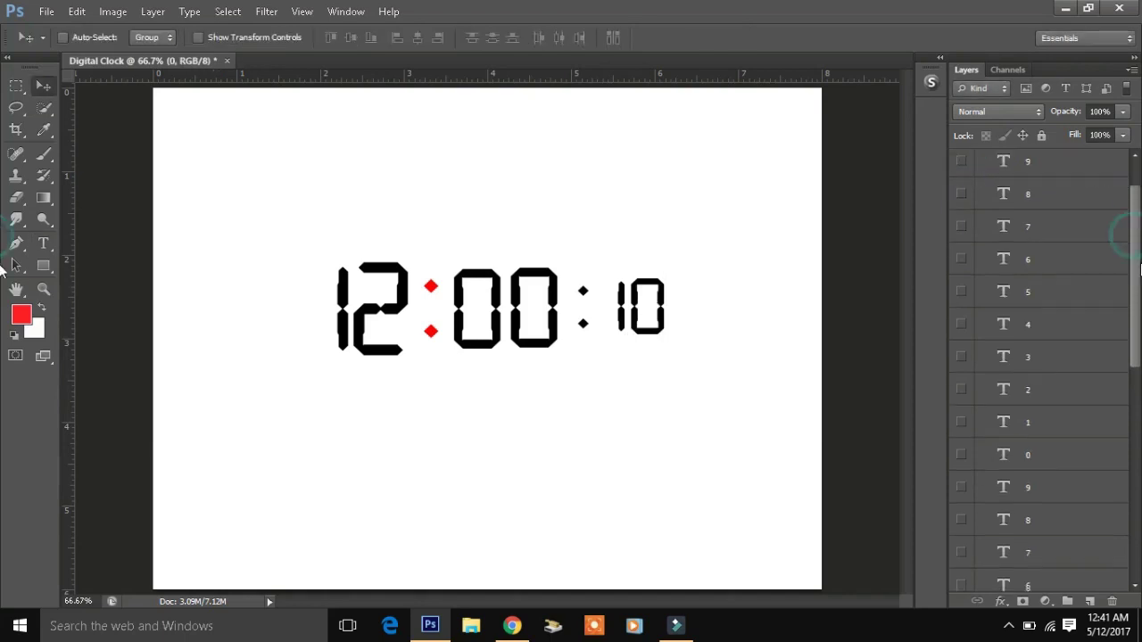
scroll(1034, 392, down, 3)
click(1019, 355)
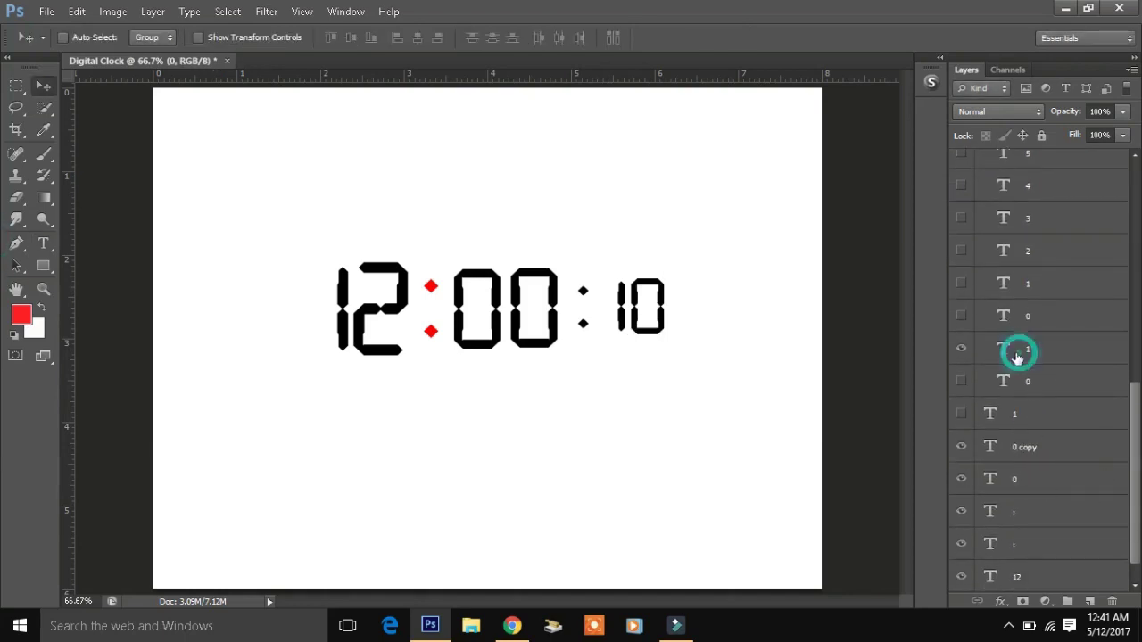
click(962, 349)
click(961, 348)
key(ctrl+j)
- Change the '1 copy' tens-digit layer's text to 2
double_click(1002, 348)
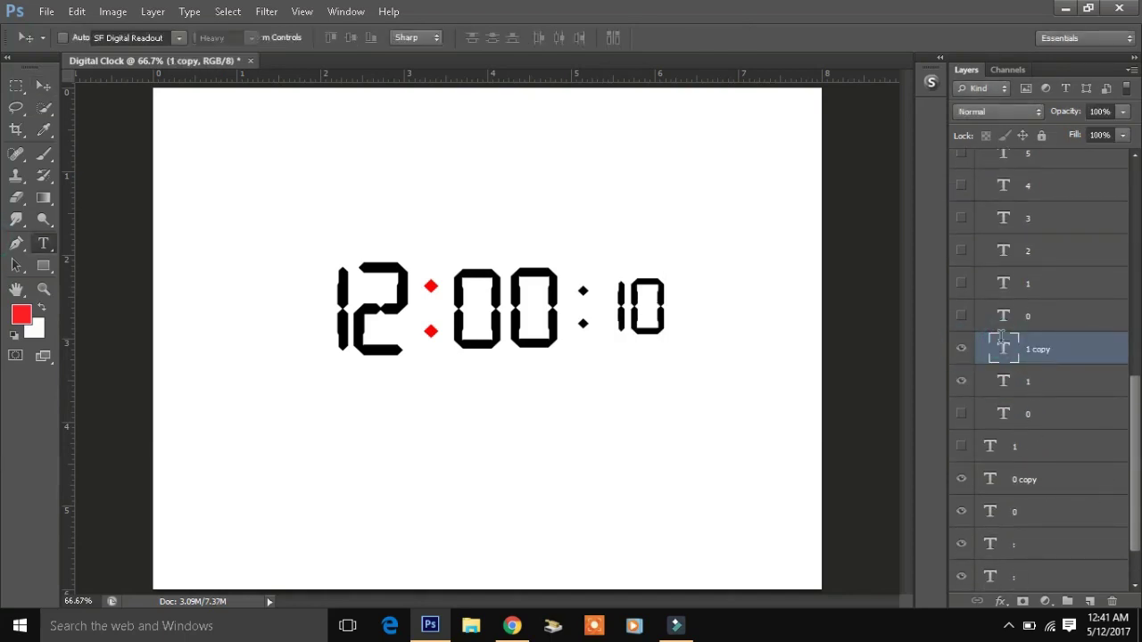
key(BackSpace)
text(2)
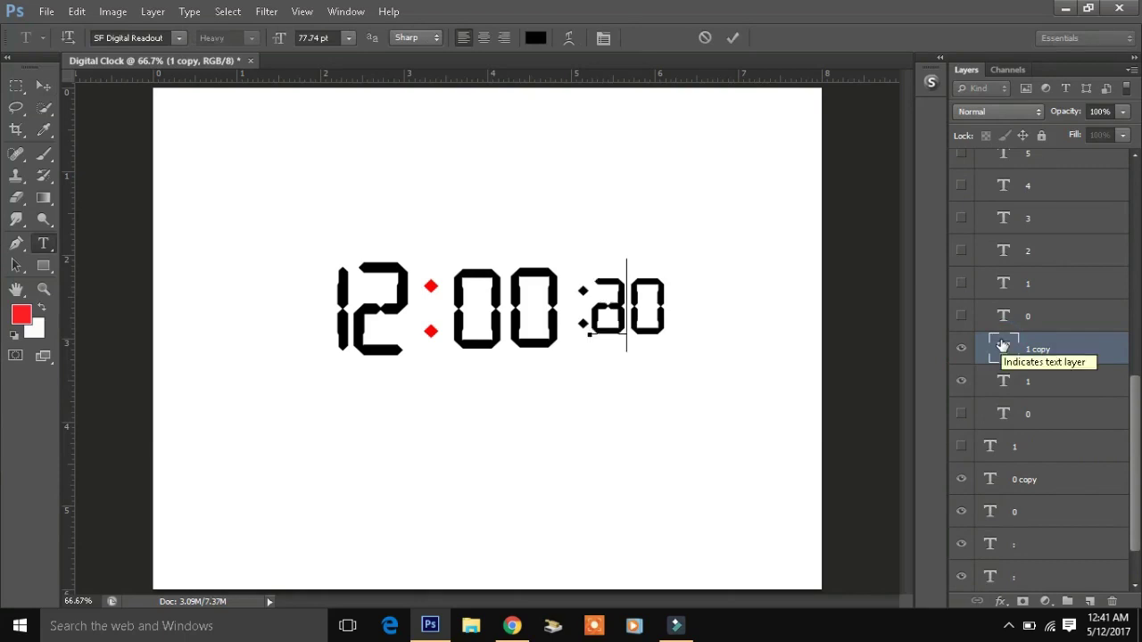
key(ctrl+Return)
key(v)
drag(1134, 428, 1134, 219)
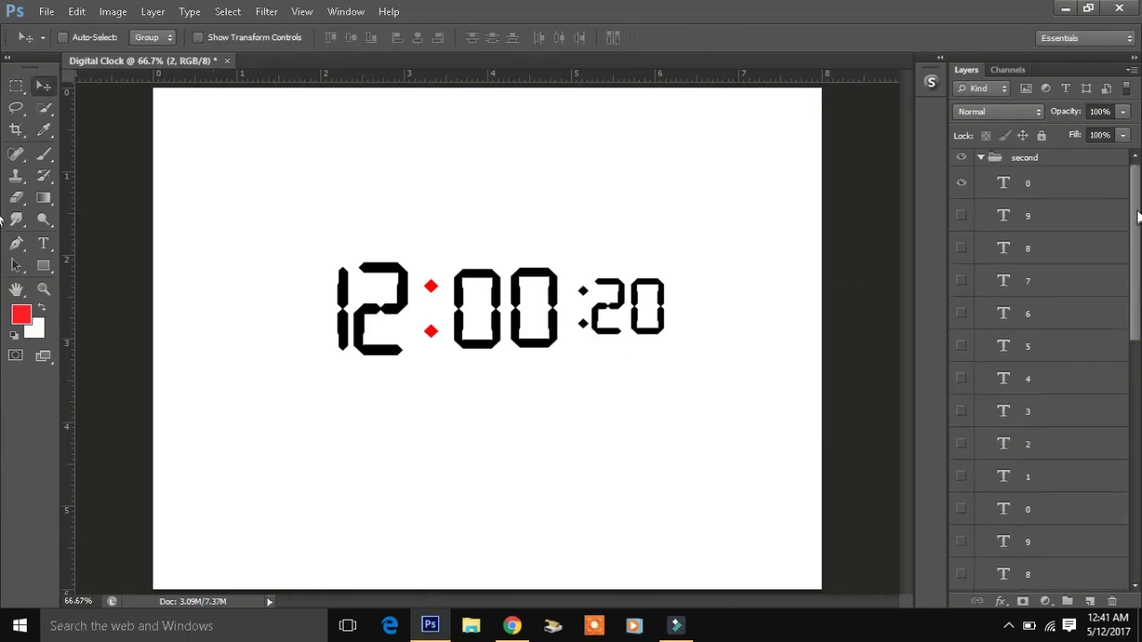
- Add ones-digit layers 1 and 2 above the 0, hiding each previous layer
click(1047, 191)
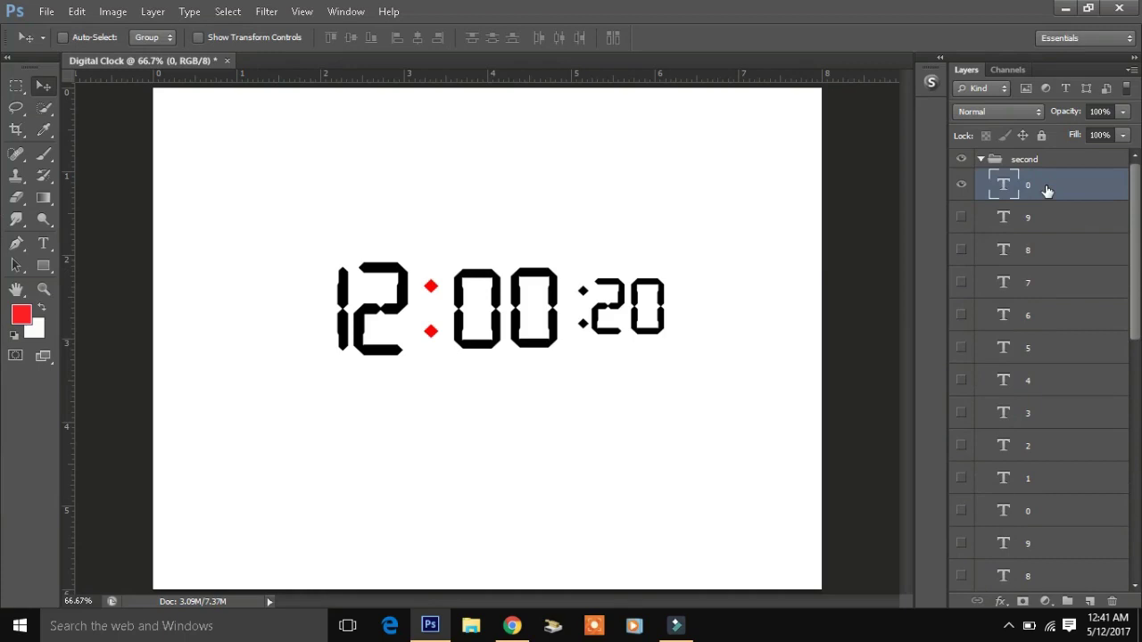
key(ctrl+j)
double_click(1005, 185)
key(BackSpace)
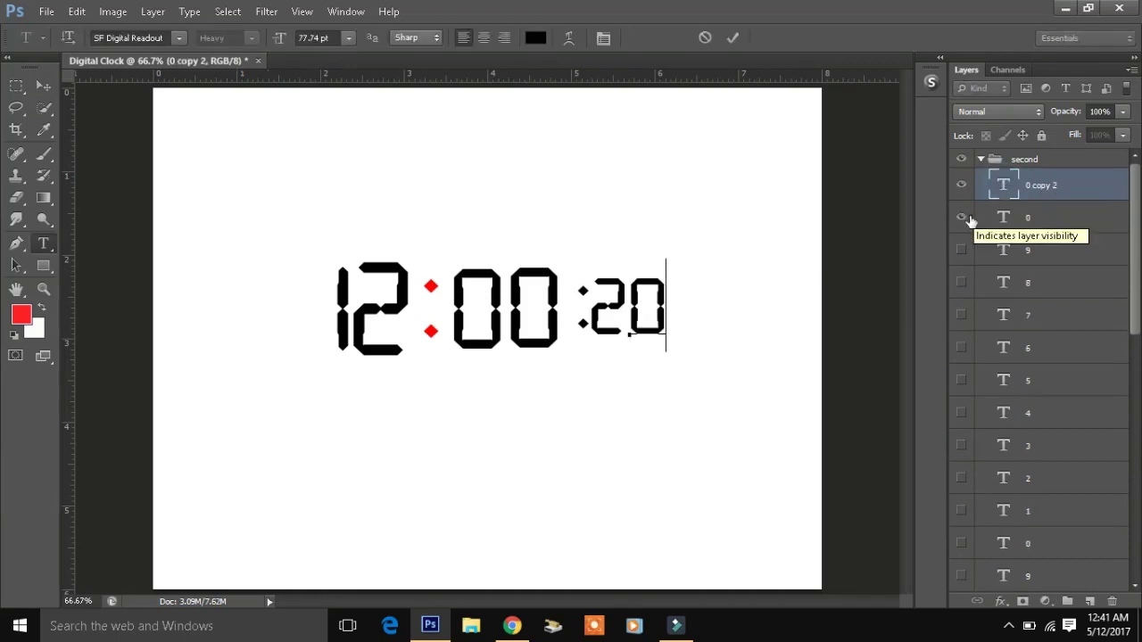
text(1)
click(962, 218)
key(v)
double_click(1002, 185)
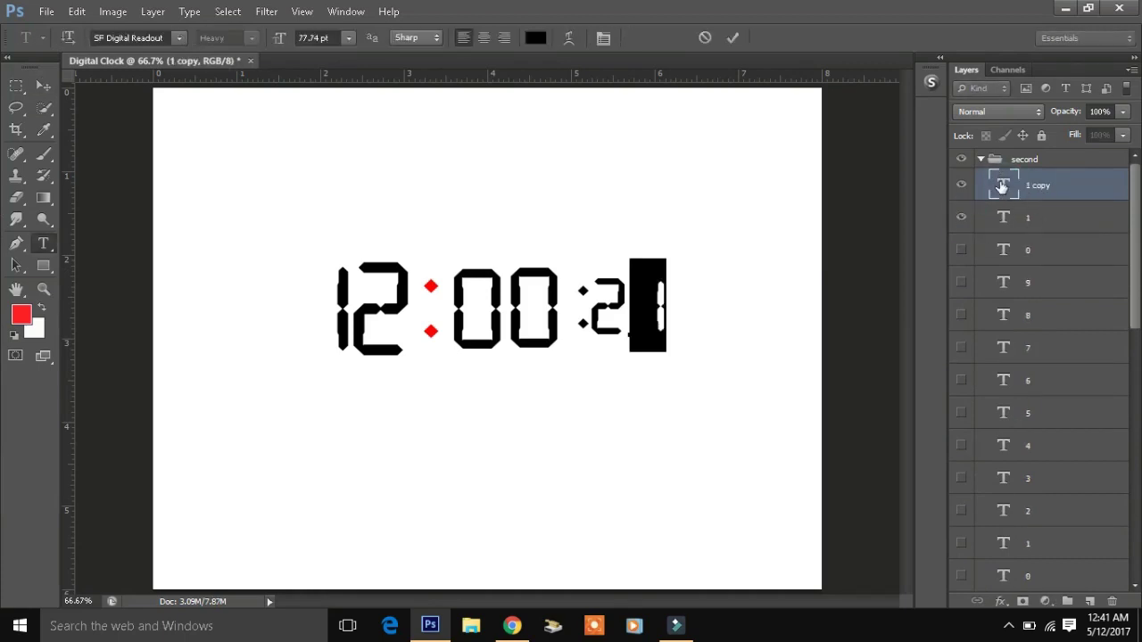
text(2)
click(962, 218)
key(v)
- Add ones-digit layers 3 and 4, hiding each previous layer
key(ctrl+j)
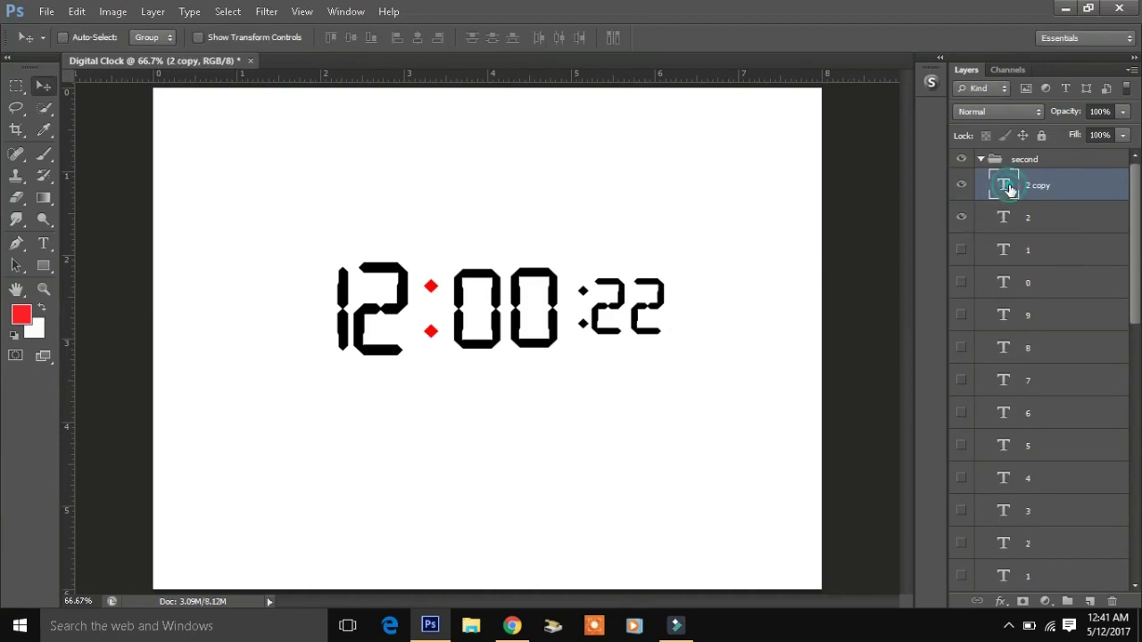
double_click(1006, 186)
text(3)
click(961, 217)
key(v)
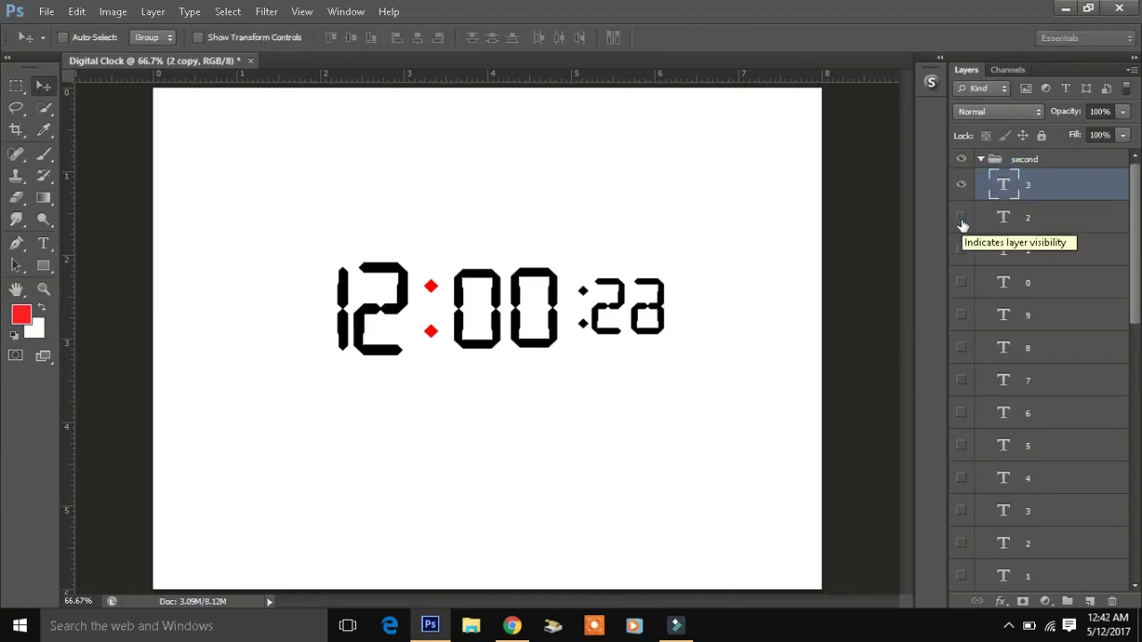
key(ctrl+j)
double_click(1002, 185)
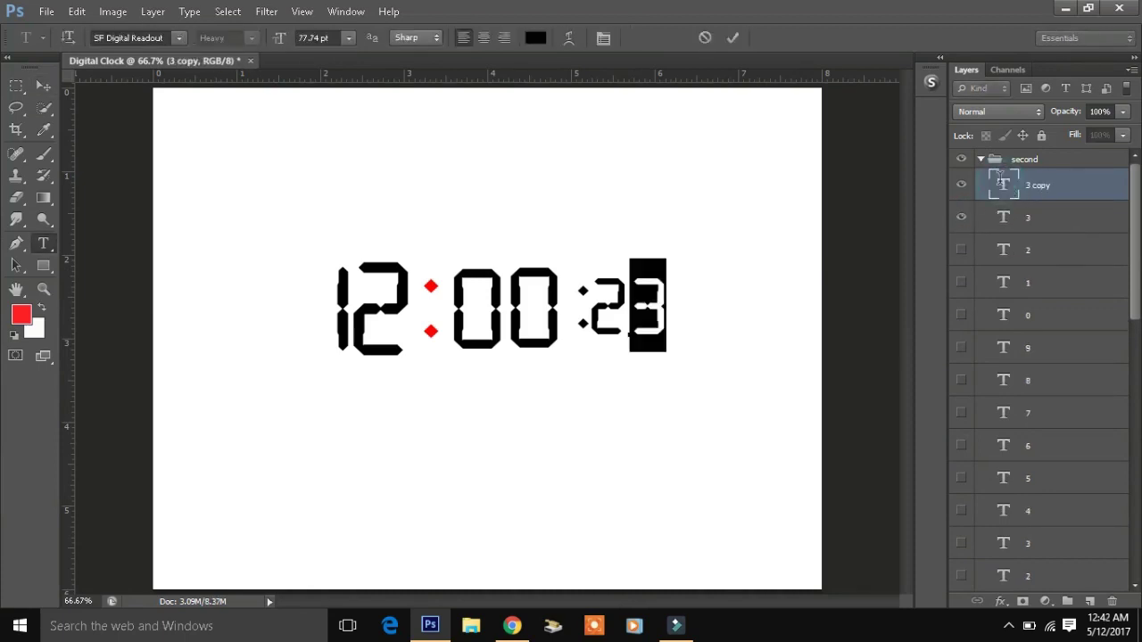
text(4)
key(ctrl+Return)
key(v)
click(961, 218)
- Add ones-digit layers 5 and 6, hiding each previous layer
key(ctrl+j)
double_click(1002, 184)
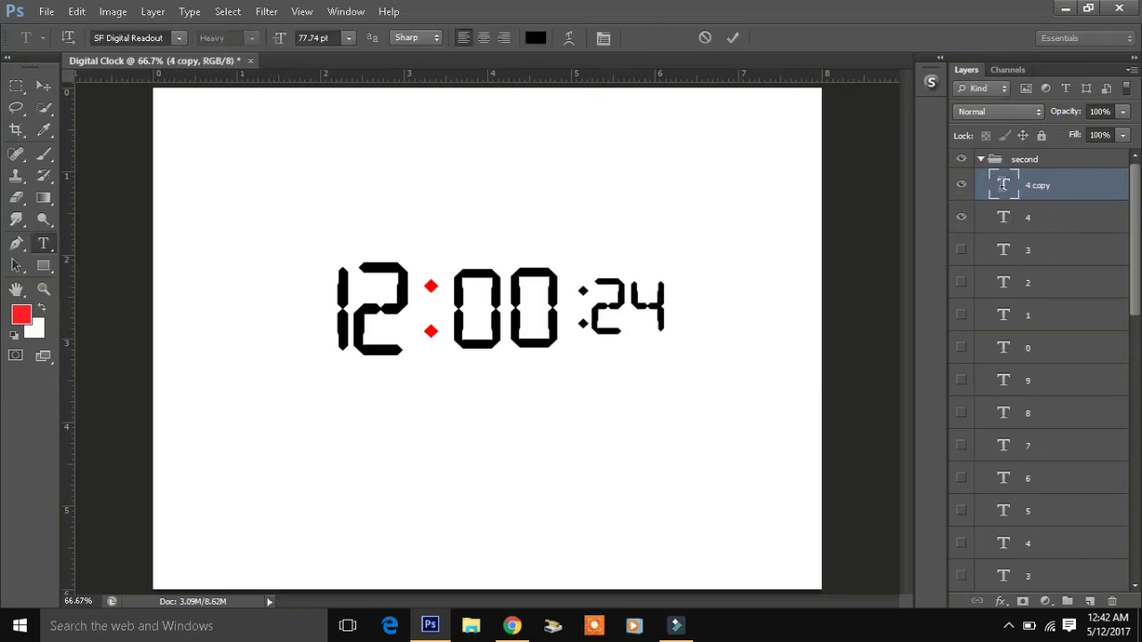
text(5)
key(ctrl+Return)
key(v)
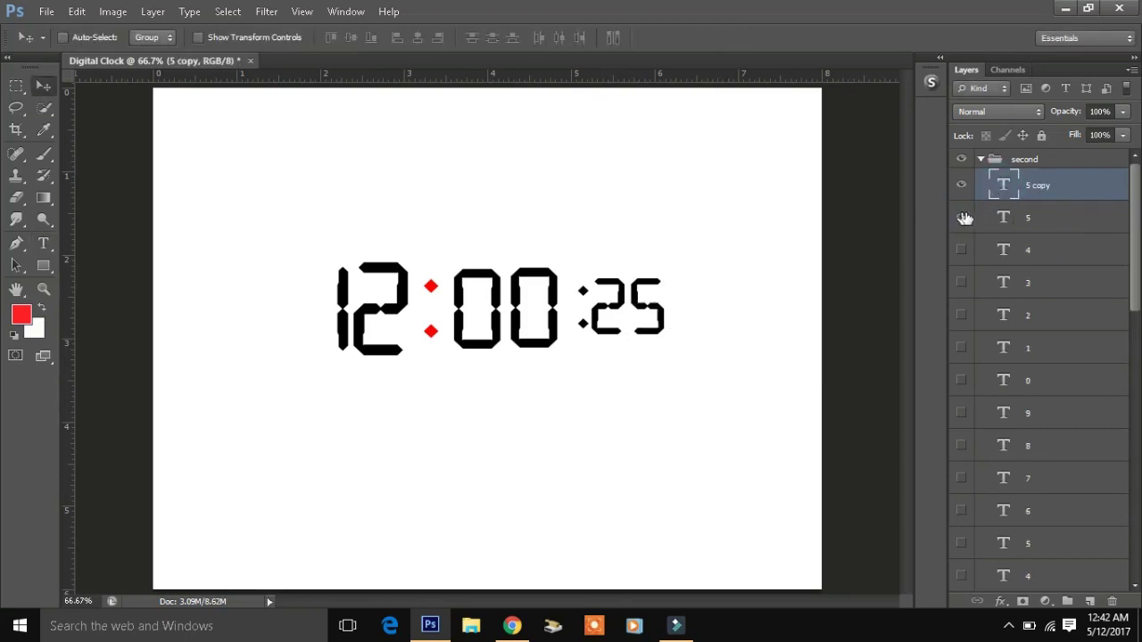
click(961, 218)
key(ctrl+j)
double_click(1003, 185)
text(6)
key(ctrl+Return)
key(v)
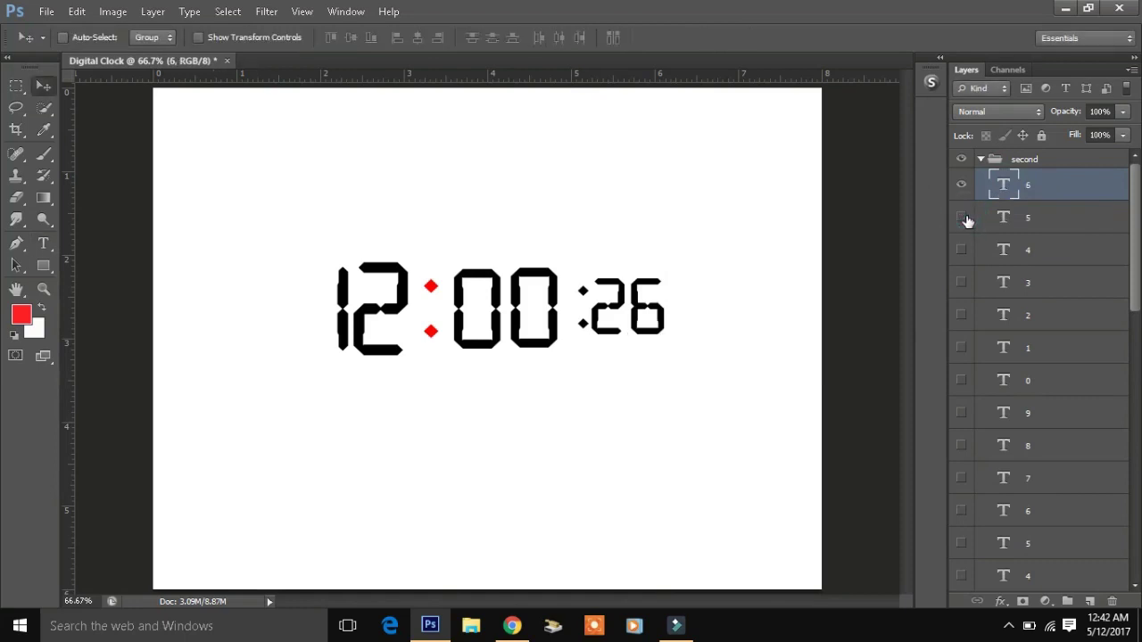
click(962, 217)
- Add ones-digit layers 7 and 8, hiding each previous layer
key(ctrl+j)
double_click(1002, 185)
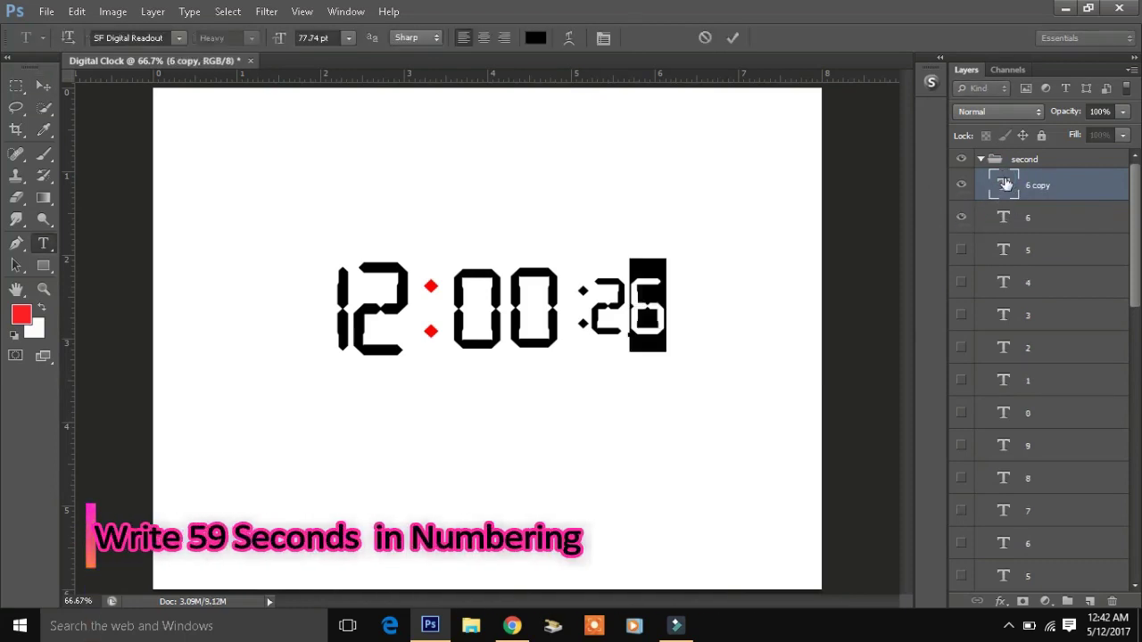
text(87)
key(ctrl+Return)
click(962, 217)
key(ctrl+j)
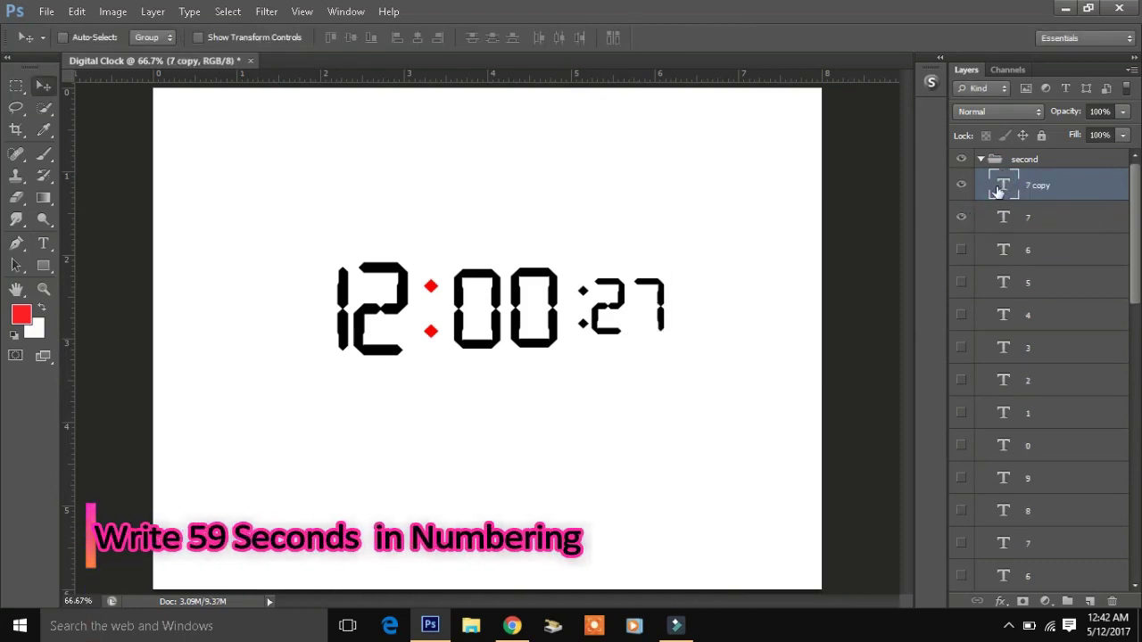
double_click(1002, 185)
text(8)
key(ctrl+Return)
key(v)
click(962, 218)
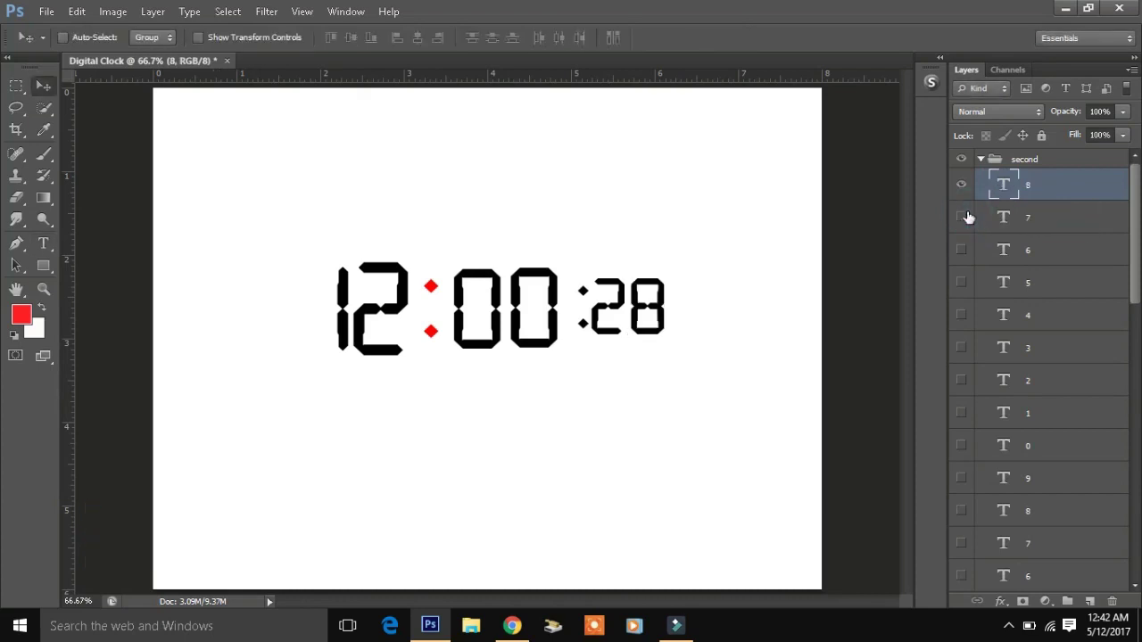
- Add ones-digit layer 9, hide the 8, then duplicate it as a final 0
double_click(1003, 185)
text(9)
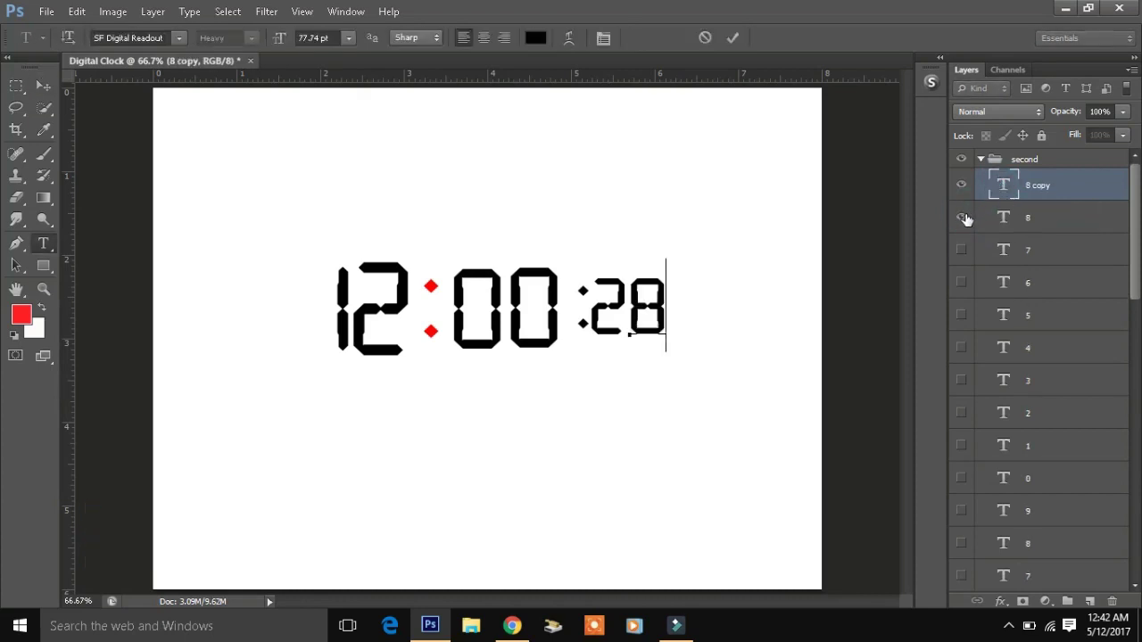
key(ctrl+Return)
key(v)
click(961, 218)
key(ctrl+j)
double_click(1002, 184)
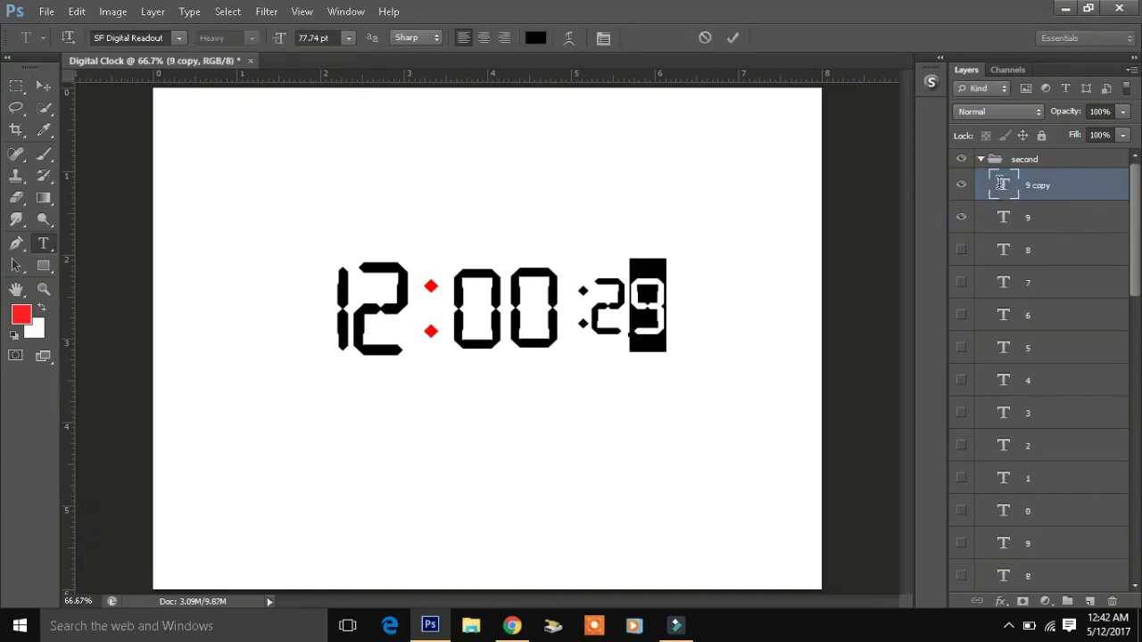
text(0)
key(ctrl+Return)
- Hide the 9 layer and make a tens-digit 3 layer from the 2, hiding the 2
key(v)
click(962, 218)
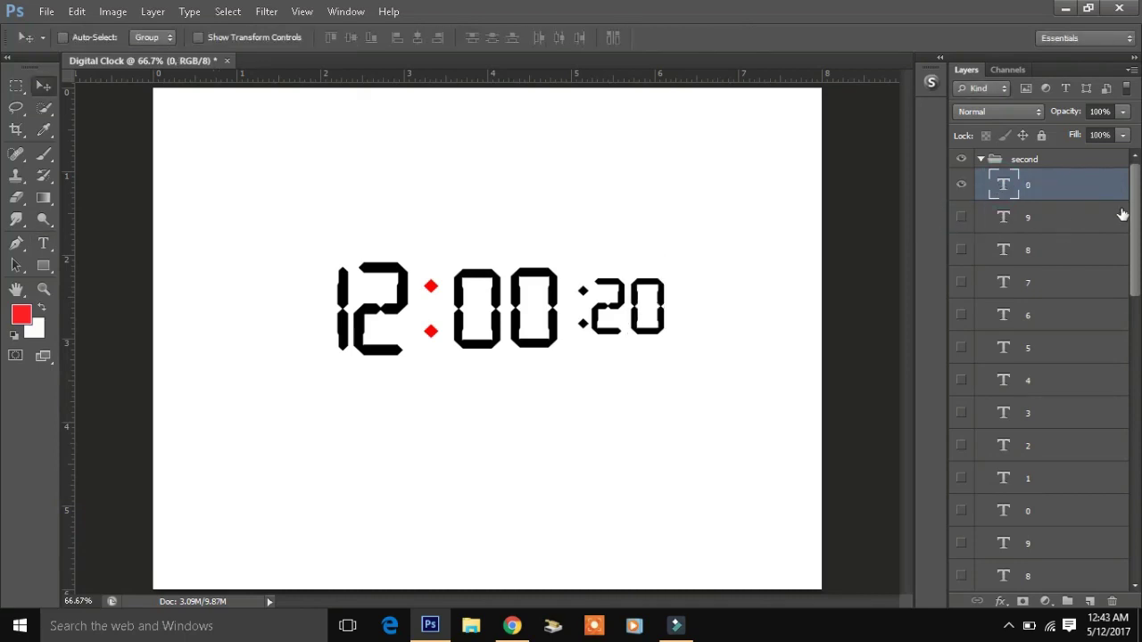
scroll(1121, 216, down, 3)
mouse_move(1135, 290)
mouse_down()
mouse_move(1136, 501)
mouse_move(1135, 444)
mouse_up()
click(1052, 438)
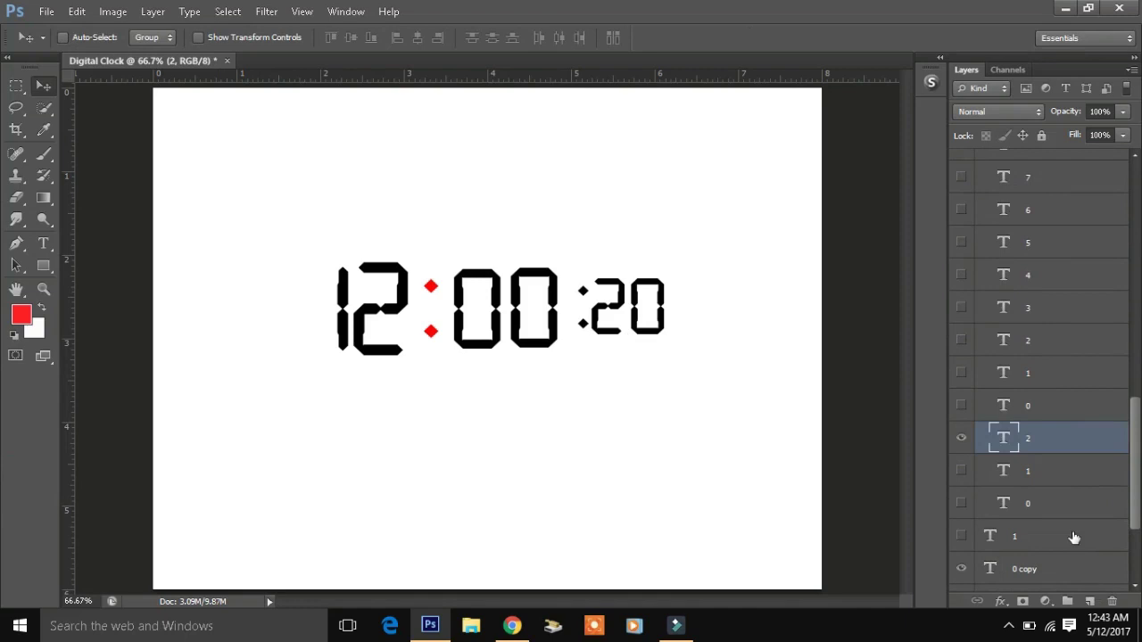
key(ctrl+j)
double_click(1003, 437)
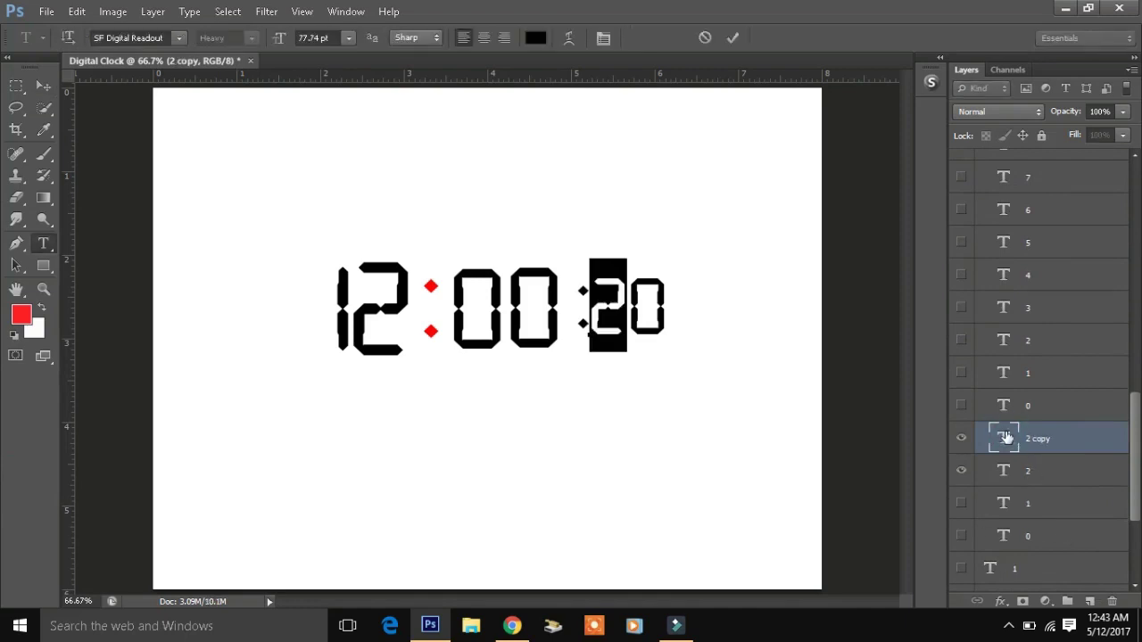
text(3)
key(ctrl+Return)
click(961, 470)
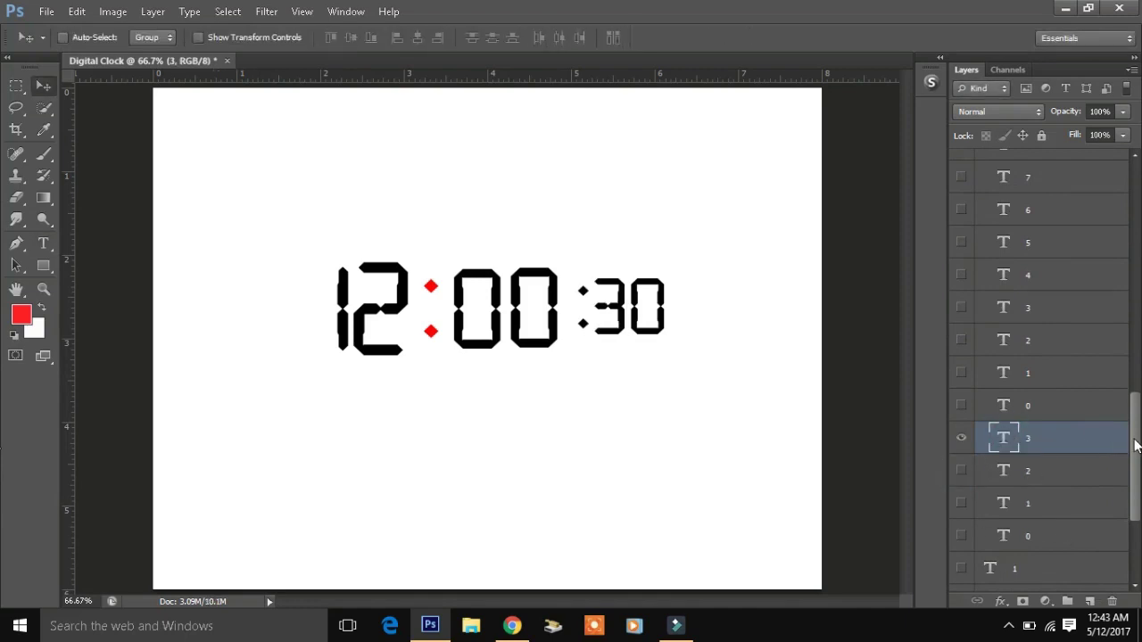
- Duplicate the ones-digit 0 layer as digit 1 and hide the 0 layer
drag(1136, 446, 1131, 185)
click(1065, 190)
key(ctrl+j)
double_click(1003, 183)
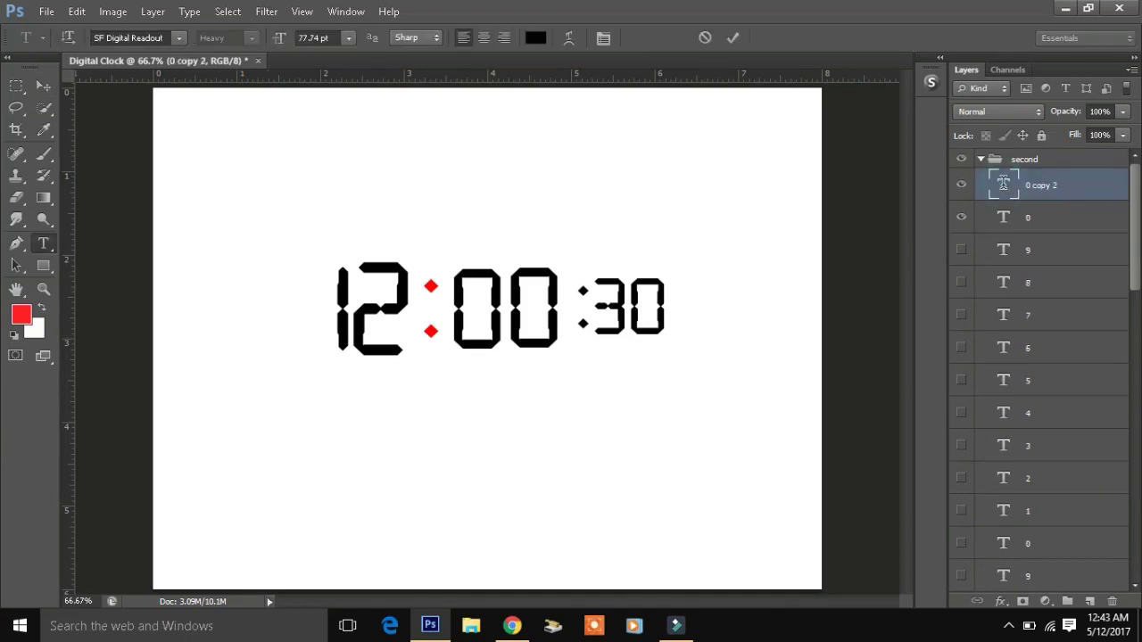
text(1)
key(ctrl+Return)
click(961, 217)
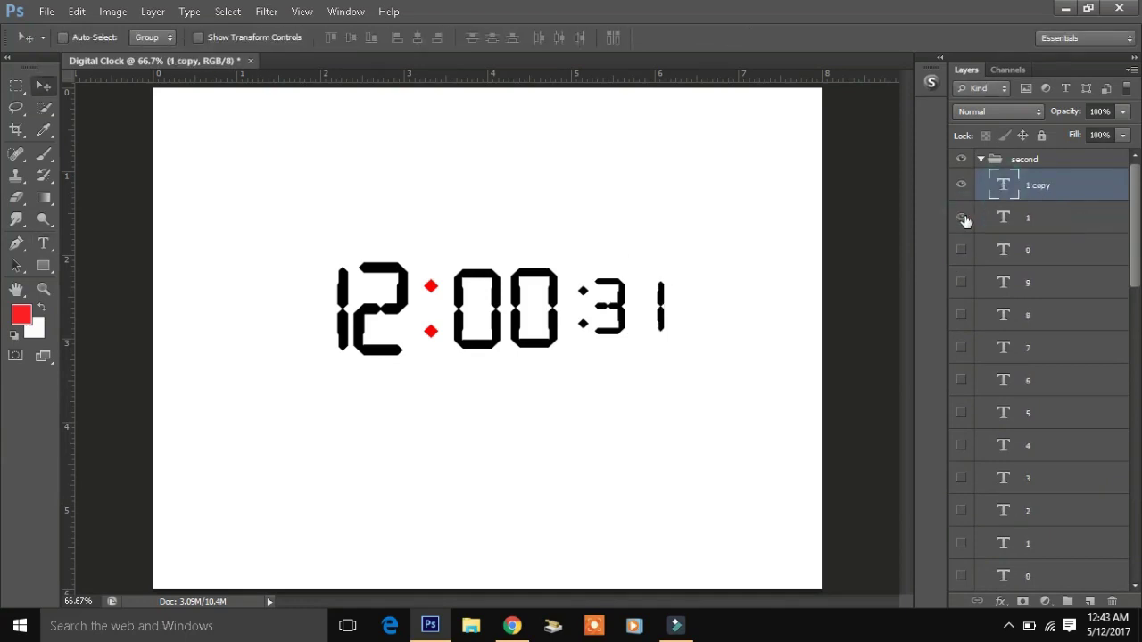
- Change the copy to digit 2, then add a digit 3 copy, hiding the 2
double_click(1003, 183)
text(2)
key(ctrl+Return)
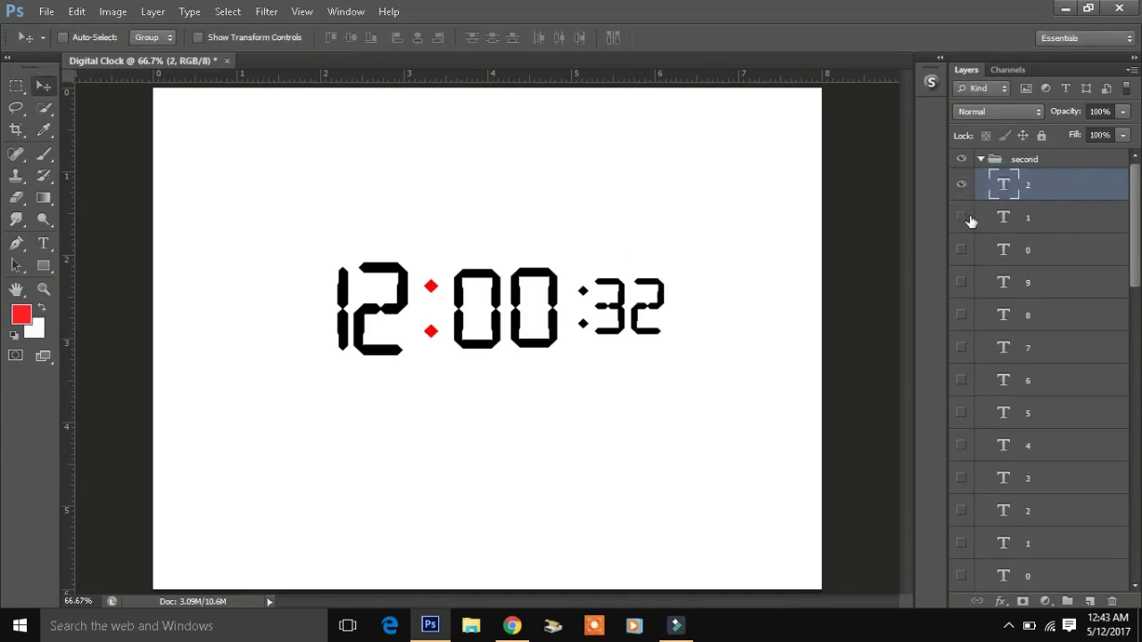
key(ctrl+j)
double_click(1003, 183)
text(3)
key(ctrl+Return)
click(962, 217)
- Add ones digits 4 and 5, hiding each previous digit layer
key(ctrl+j)
double_click(1004, 183)
text(4)
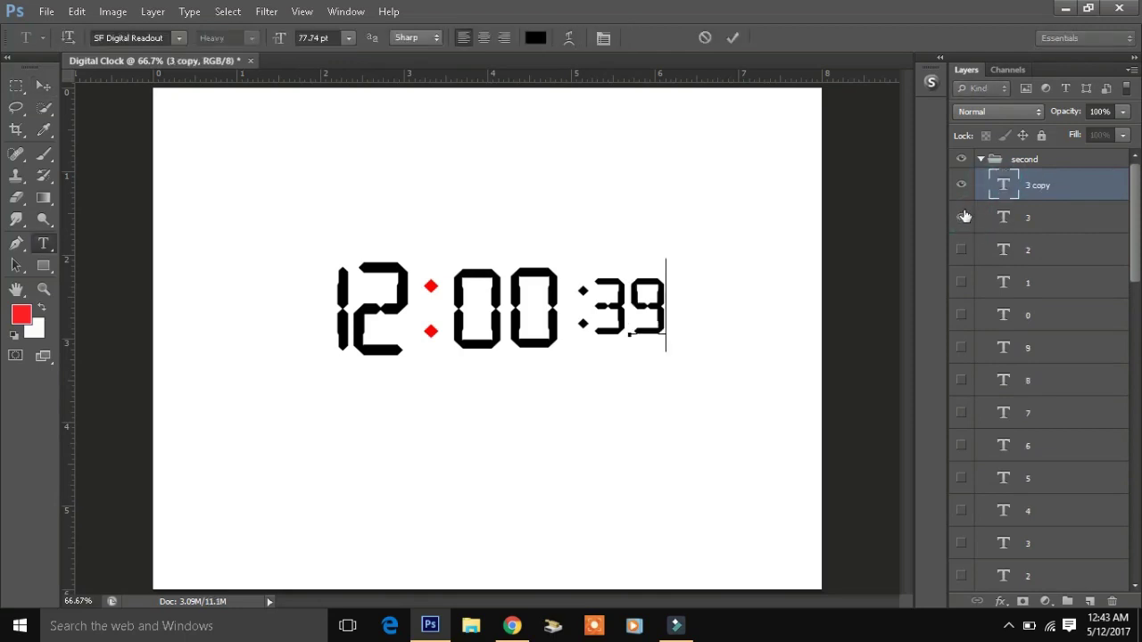
key(ctrl+Return)
click(962, 218)
double_click(1015, 194)
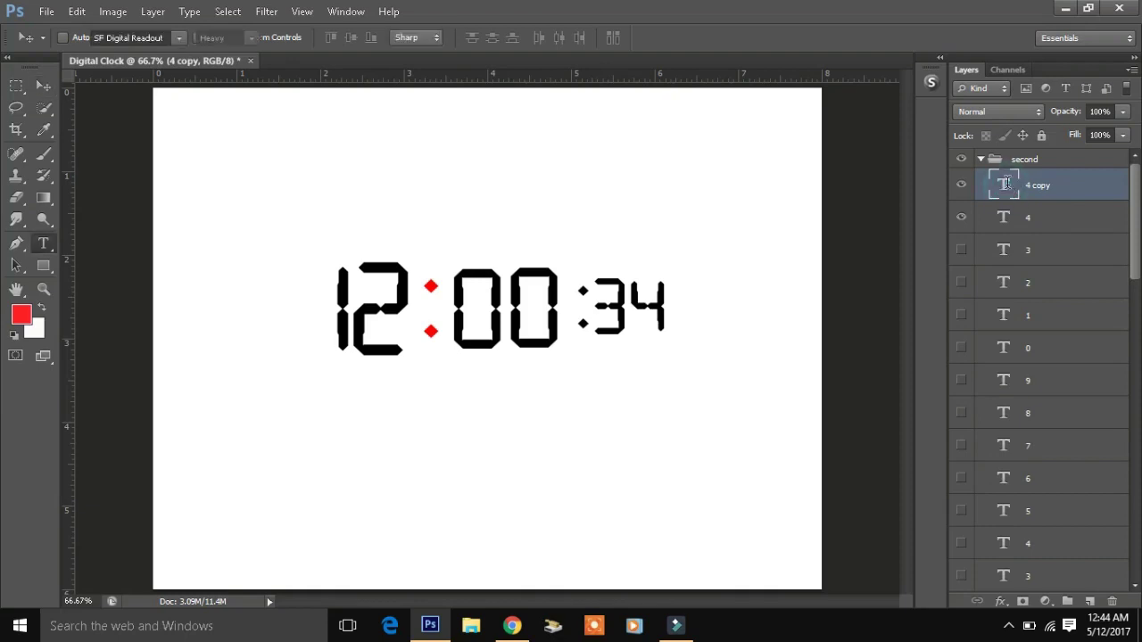
text(5)
click(963, 217)
- Add ones digits 6 and 7, hiding each previous digit layer
key(ctrl+j)
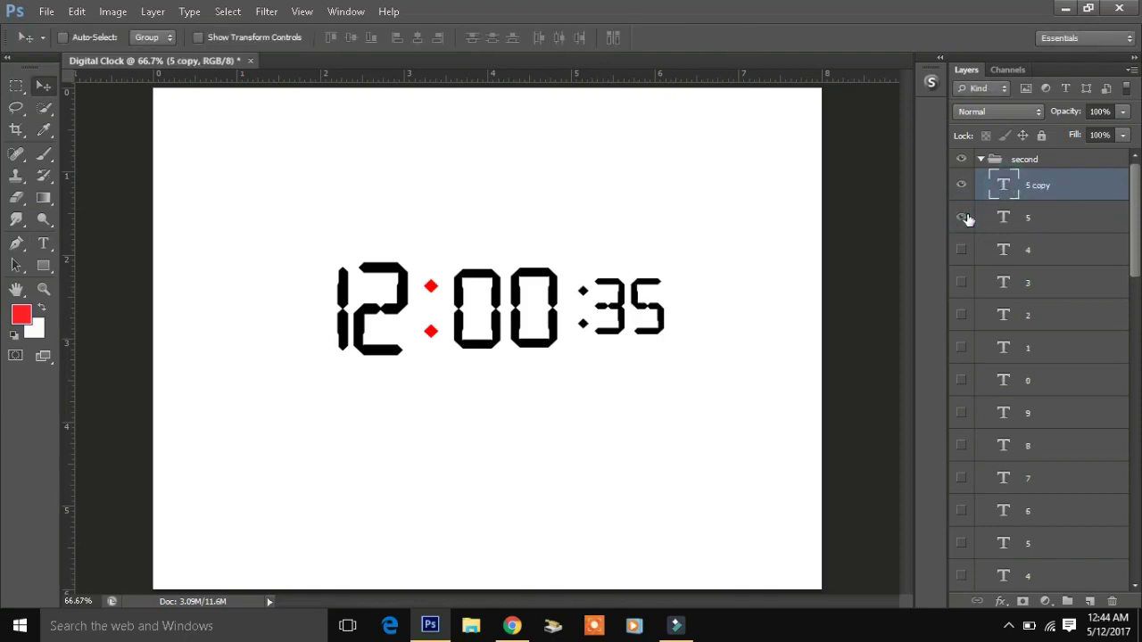
double_click(1015, 194)
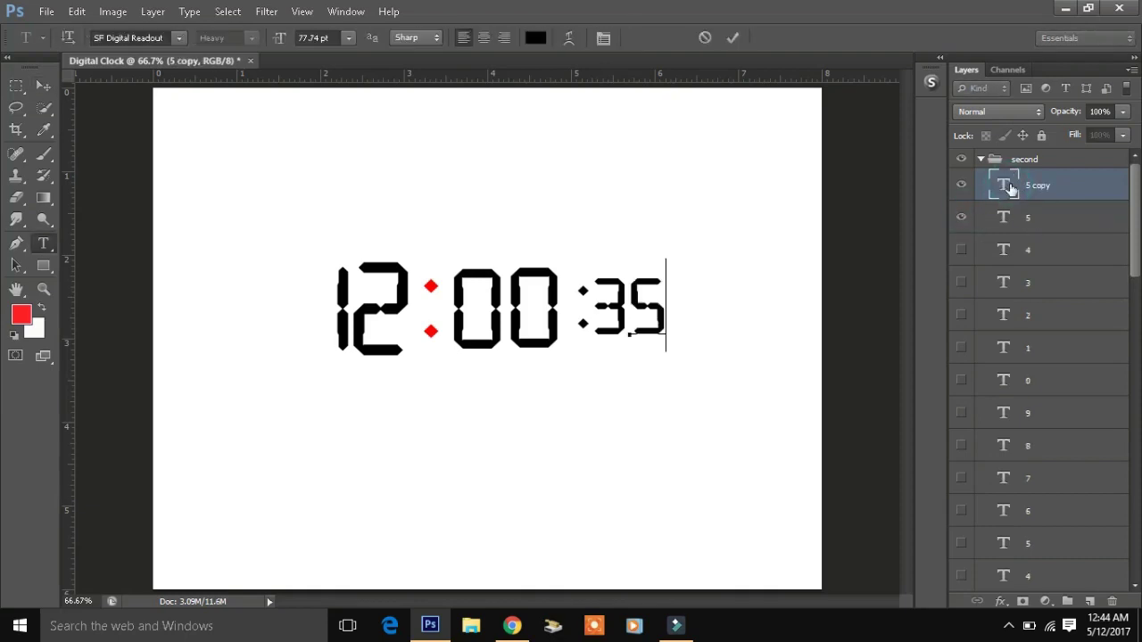
text(6)
click(963, 217)
key(ctrl+j)
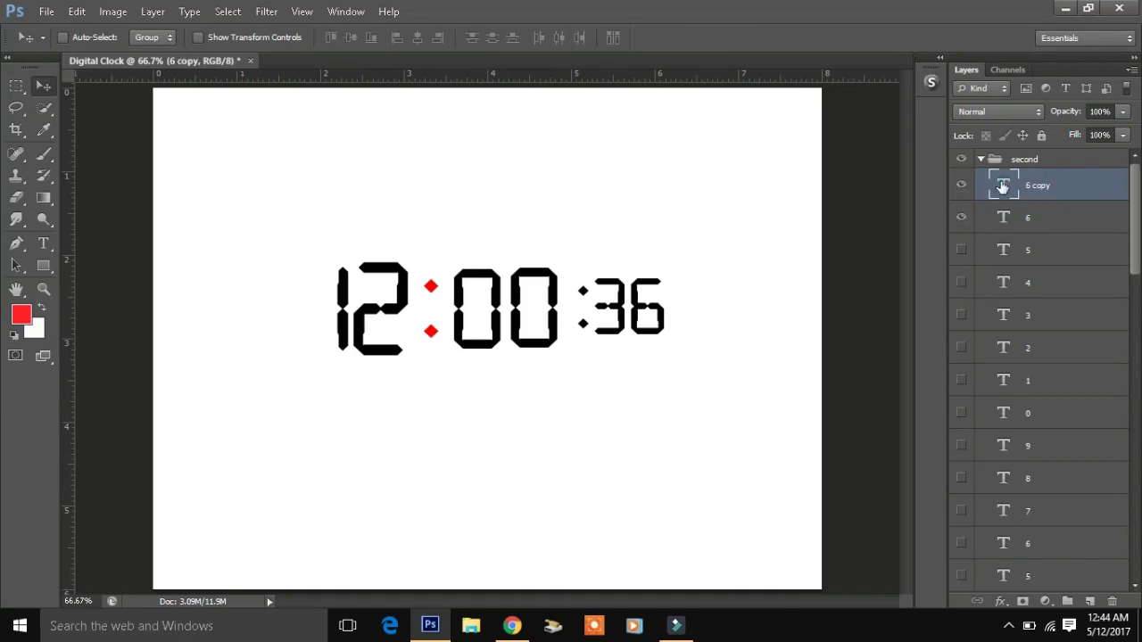
double_click(1003, 185)
text(7)
click(963, 218)
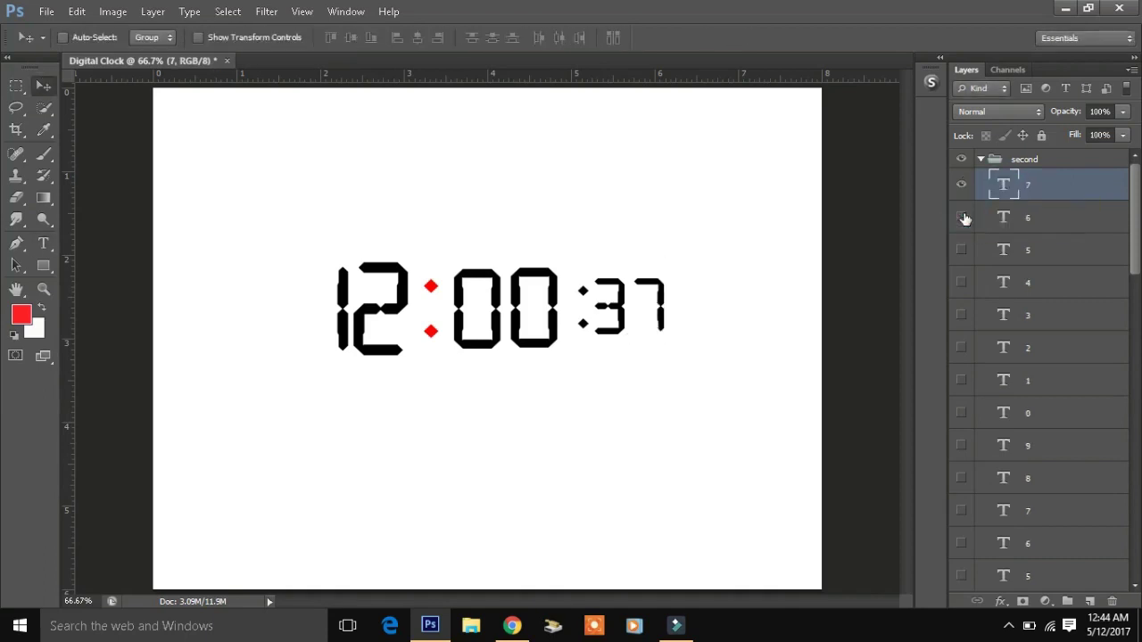
- Add ones digits 8 and 9, hiding each previous digit layer
key(ctrl+j)
double_click(1003, 184)
text(8)
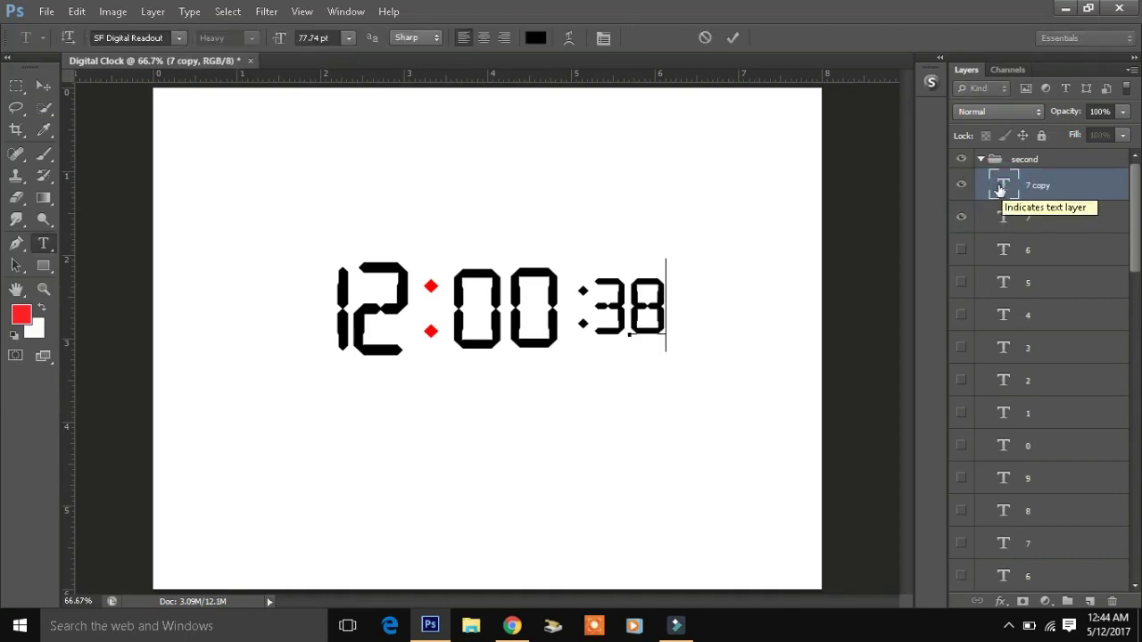
click(964, 217)
key(ctrl+j)
double_click(1002, 184)
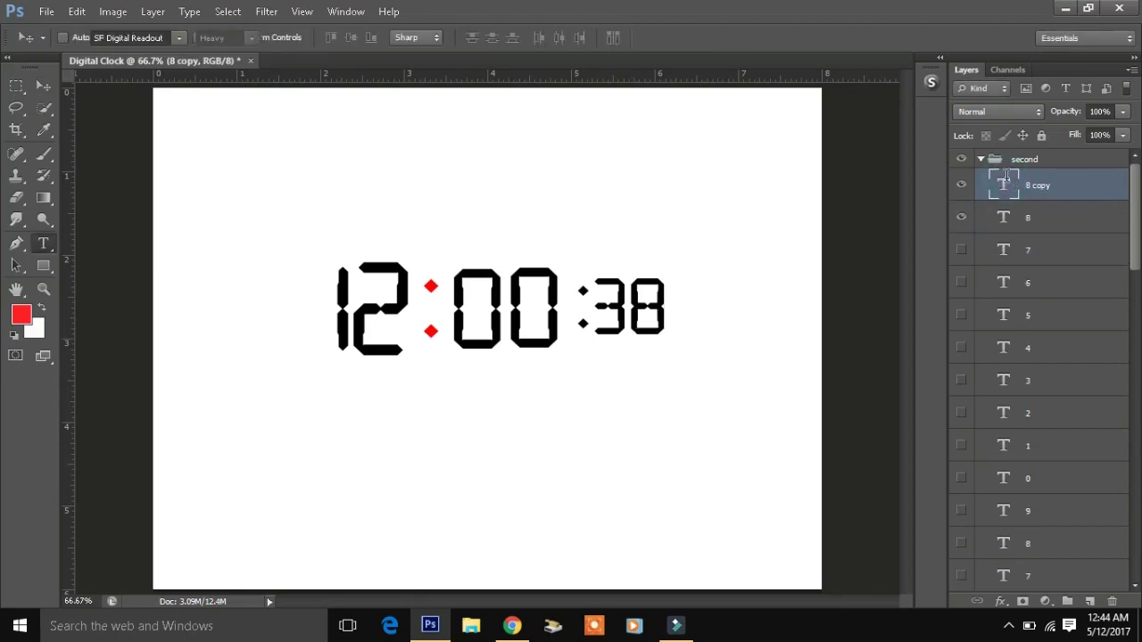
text(9)
click(964, 218)
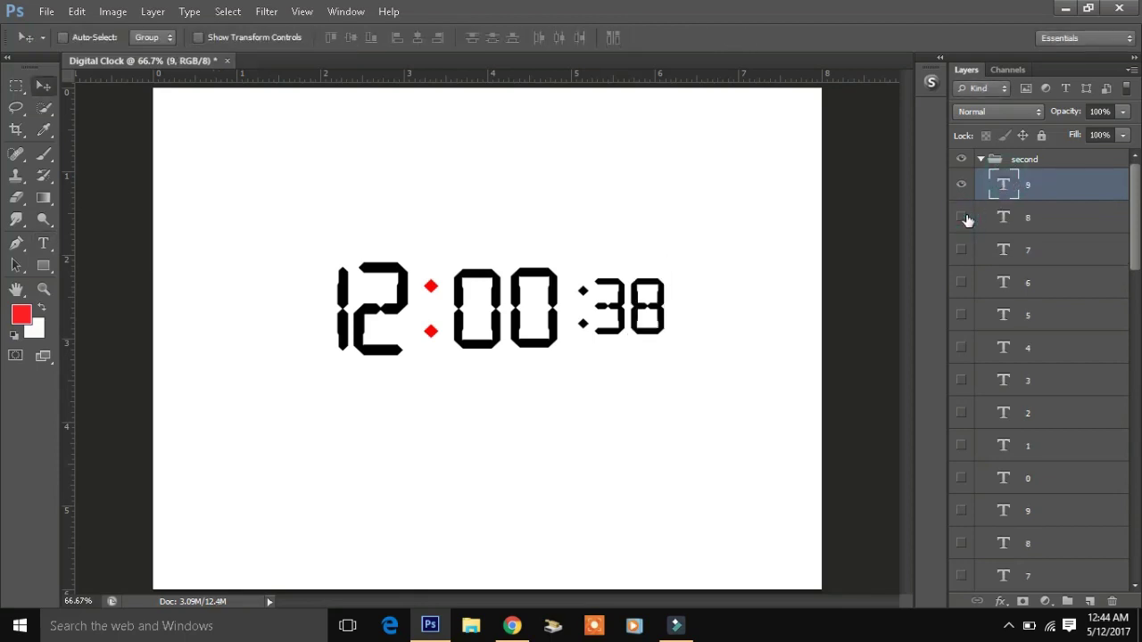
- Duplicate the 9 layer and enter 8 as the new copy's digit
key(ctrl+j)
double_click(1002, 185)
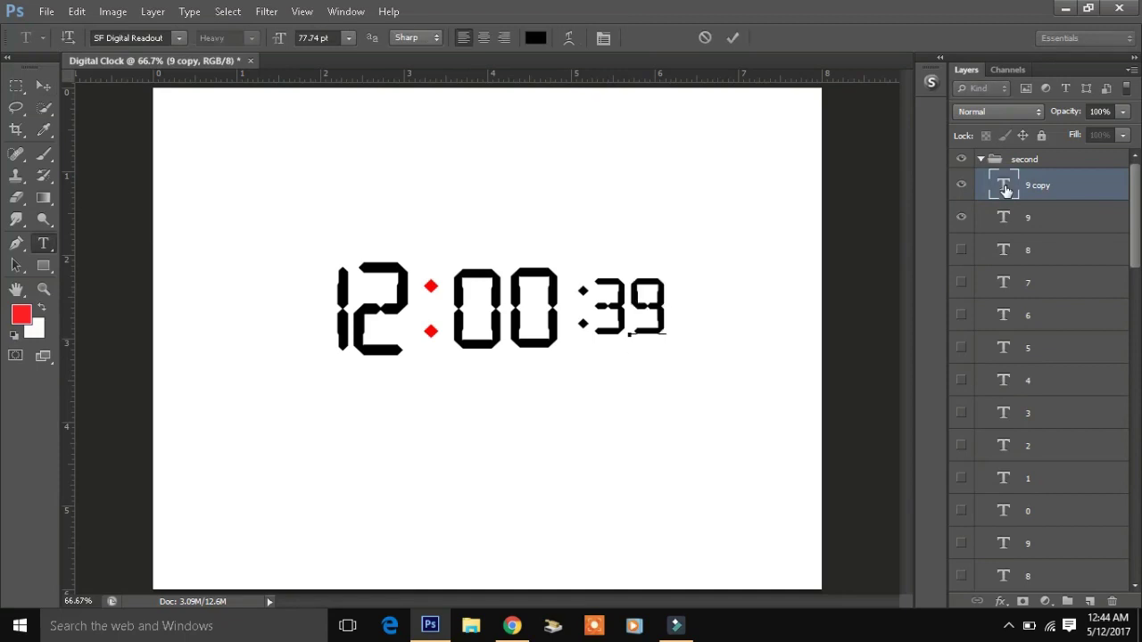
text(8)
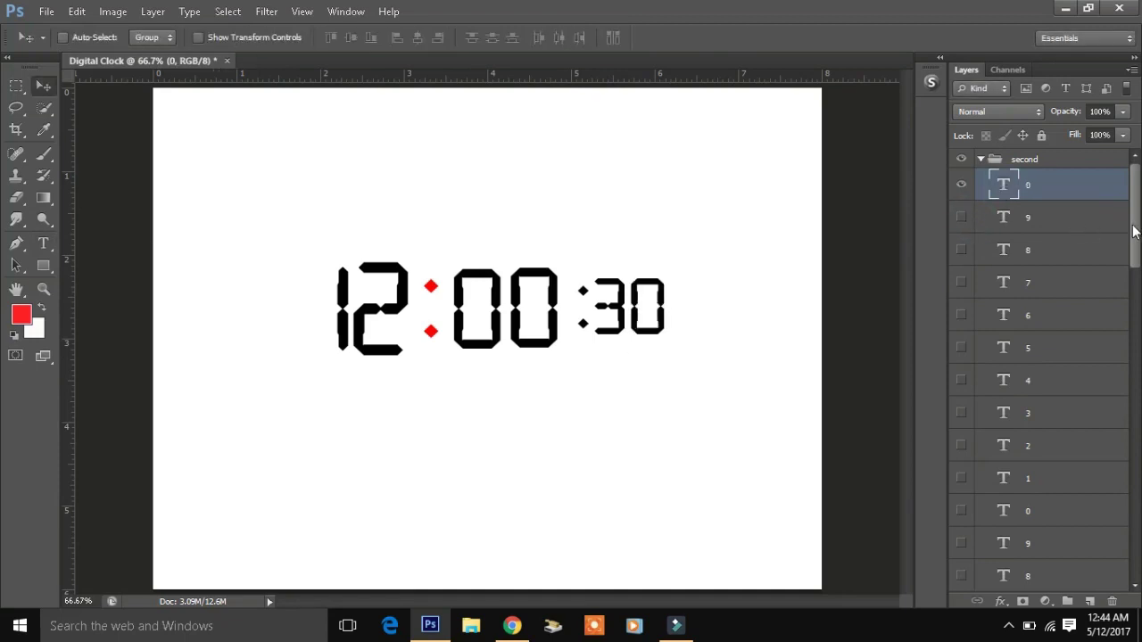
scroll(1042, 401, down, 2)
- Make a tens-digit 4 layer from the tens 3 layer and hide the 3
scroll(1042, 401, down, 2)
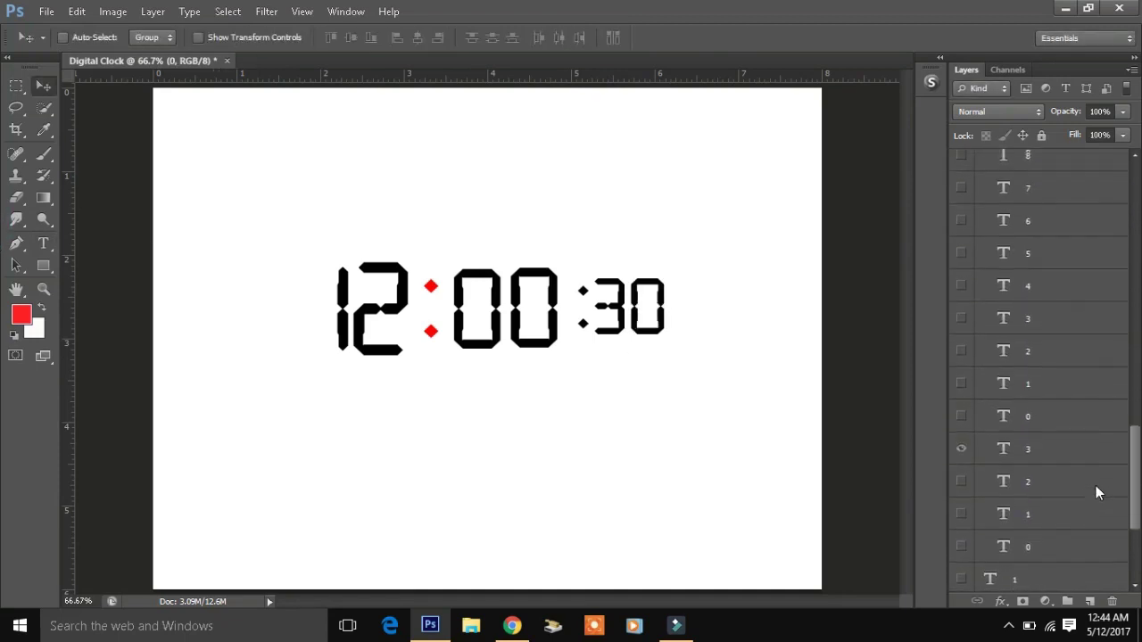
scroll(1042, 401, down, 2)
click(1011, 373)
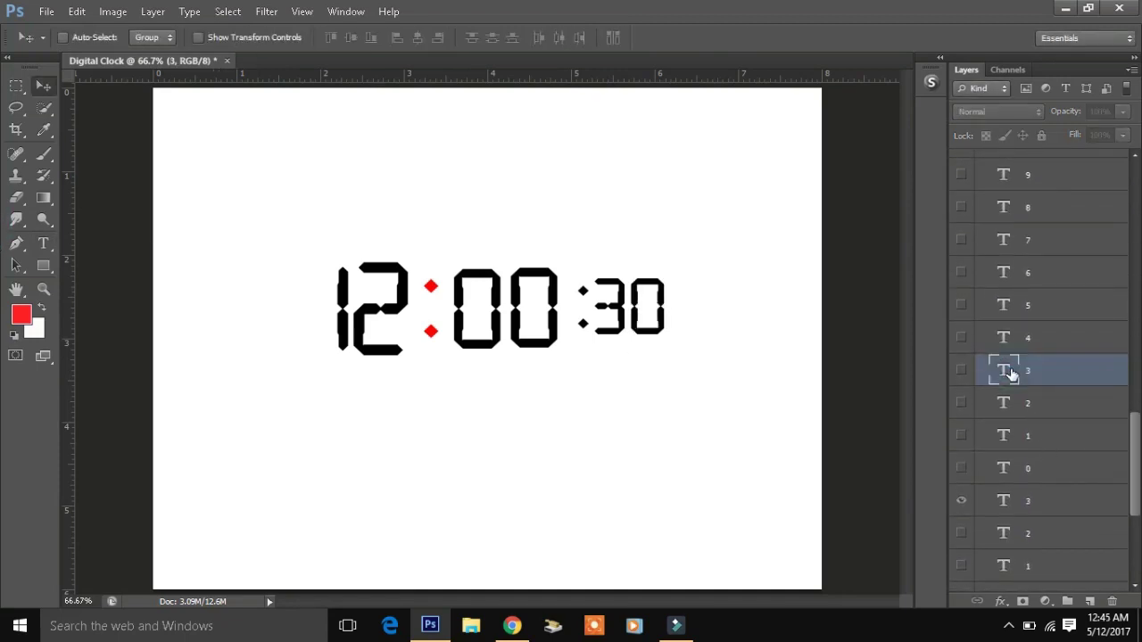
scroll(1043, 393, down, 1)
scroll(1044, 393, down, 2)
click(1044, 397)
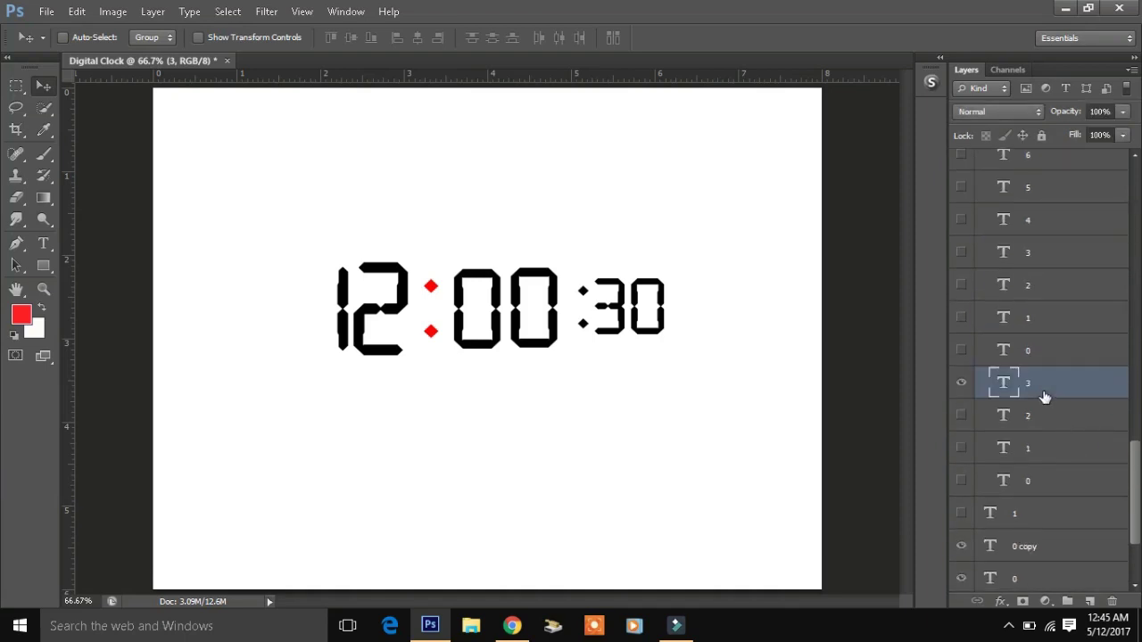
key(ctrl+j)
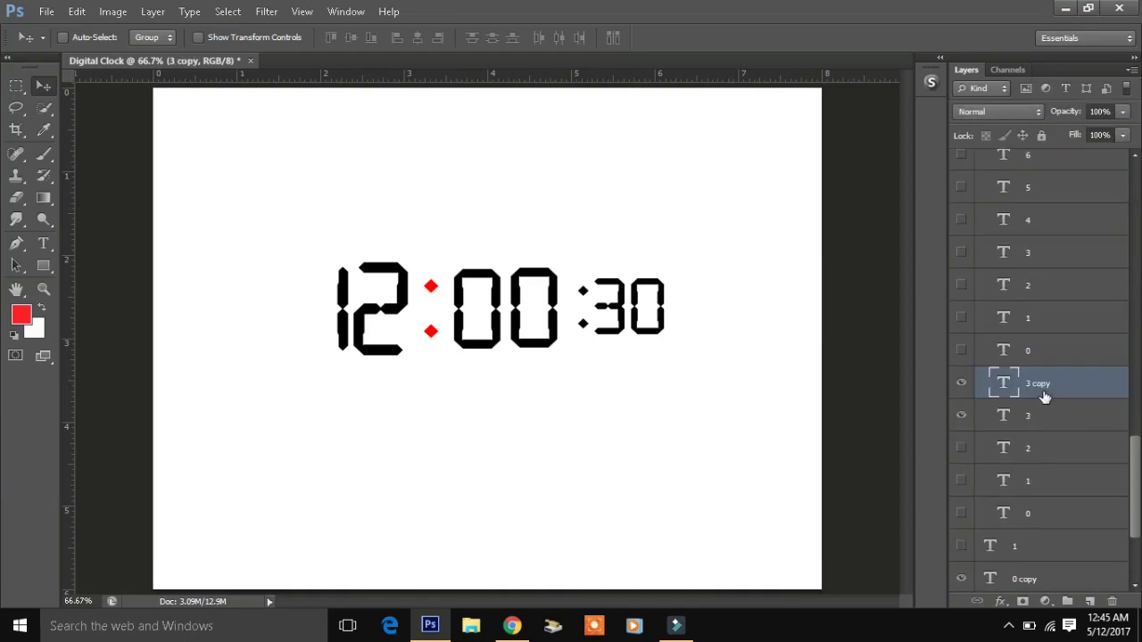
double_click(1003, 385)
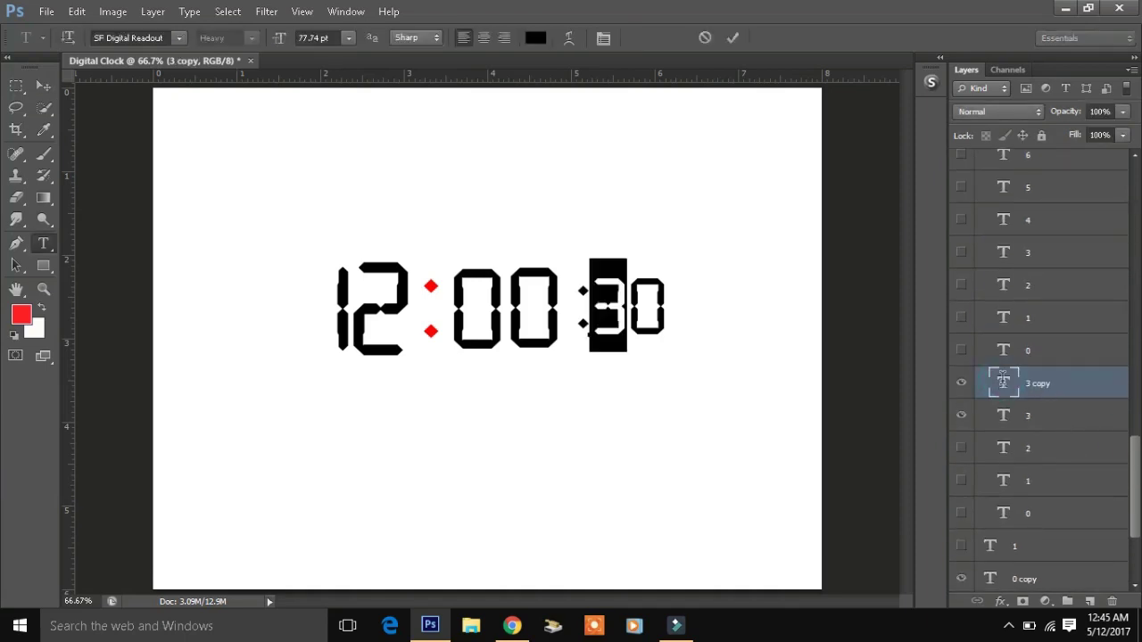
key(BackSpace)
text(4)
click(962, 415)
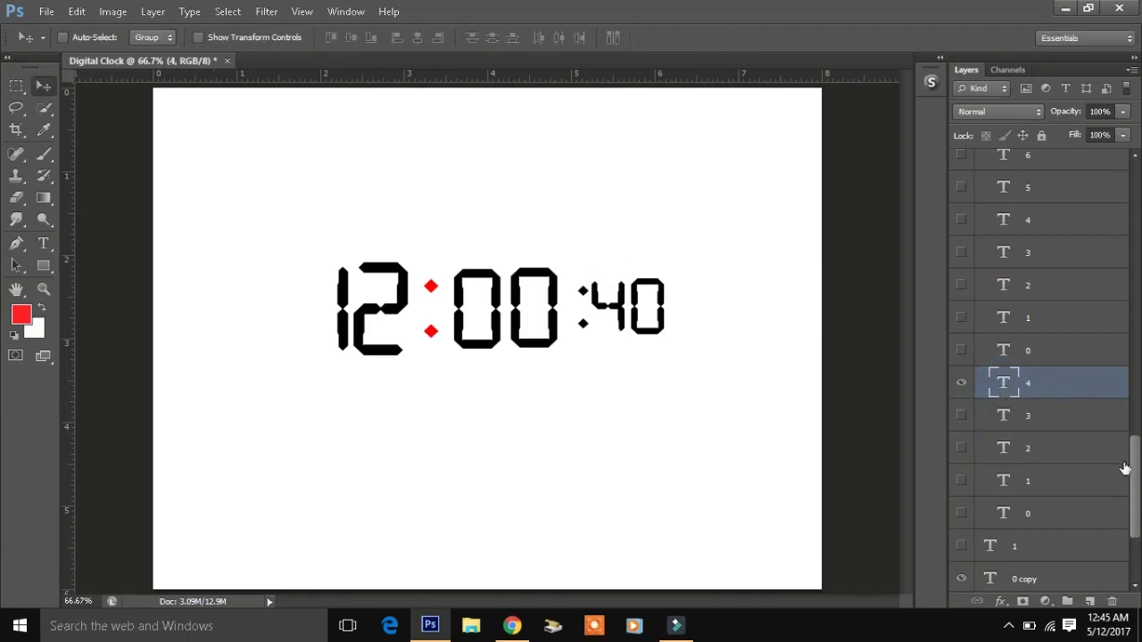
- Duplicate the ones-digit 0 layer as digit 1 and hide the 0 layer
drag(1124, 468, 1129, 255)
click(1017, 187)
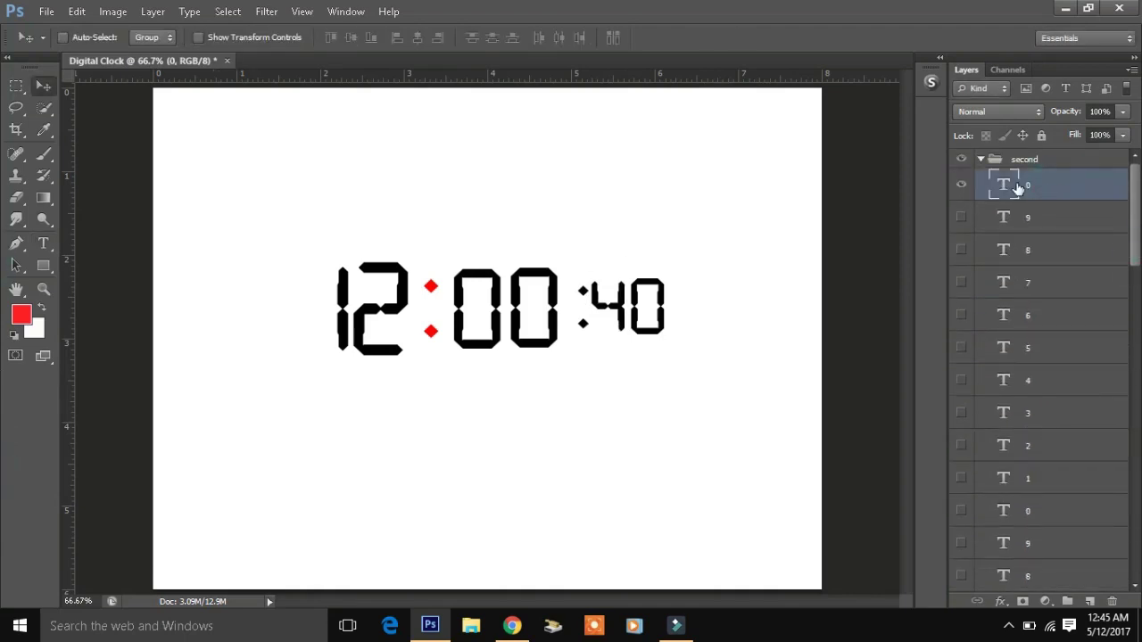
key(ctrl+j)
double_click(1003, 184)
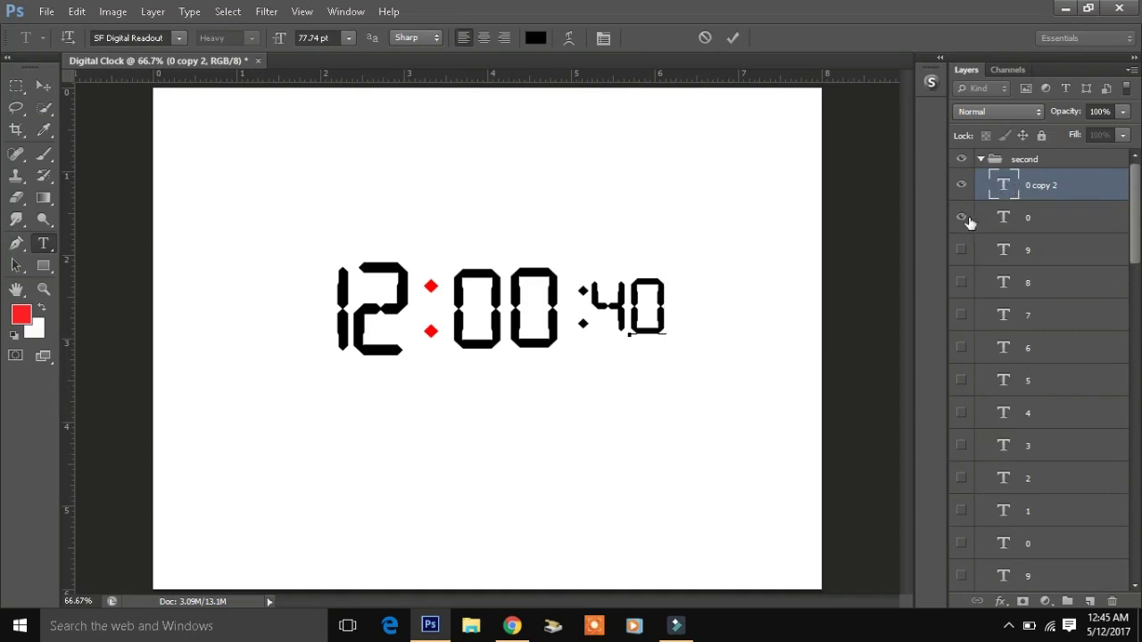
key(ctrl+Return)
click(962, 217)
- Add ones-digit layers 2 and 3
key(ctrl+j)
double_click(1003, 185)
text(2)
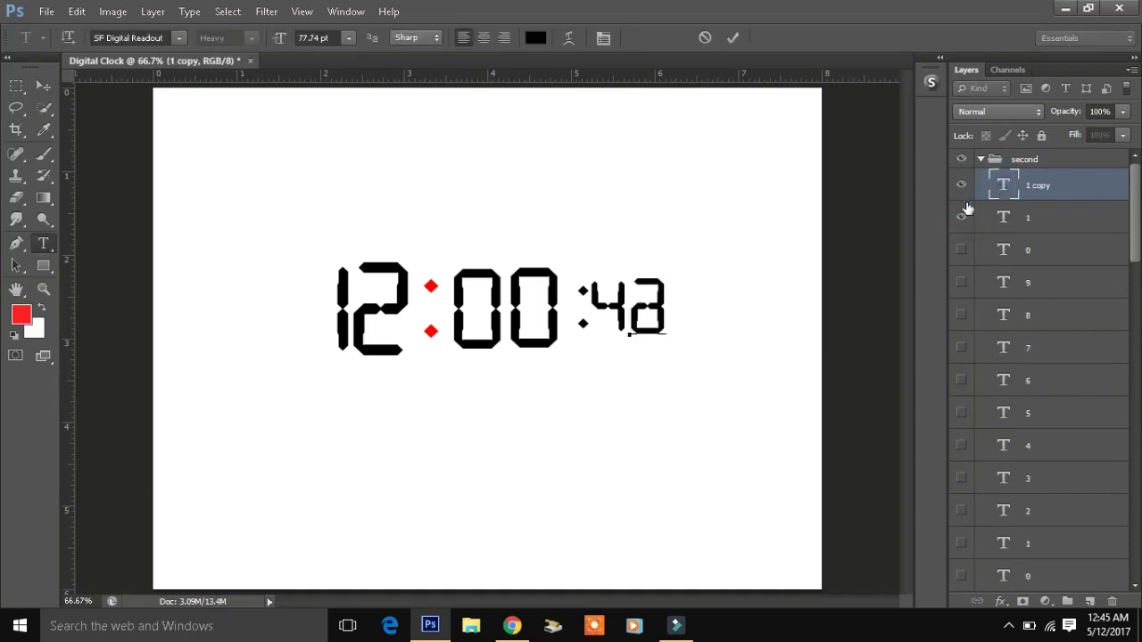
key(ctrl+Return)
double_click(1003, 184)
text(3)
key(ctrl+Return)
- Duplicate the 3 layer as ones digit 4 and hide the 3
key(ctrl+j)
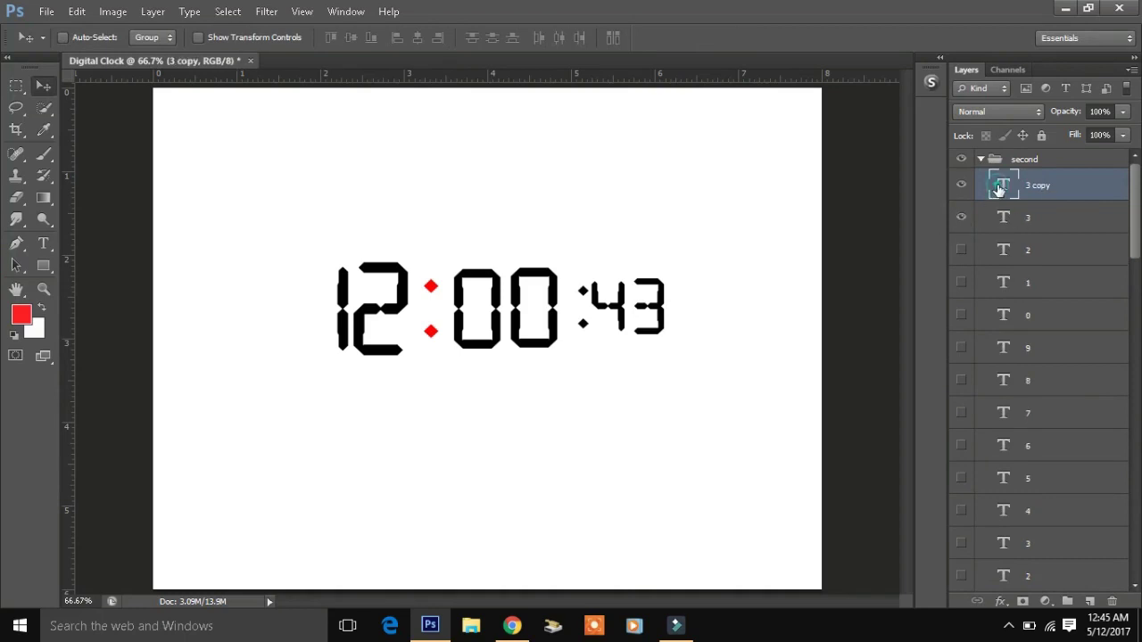
double_click(999, 187)
text(4)
click(962, 217)
key(ctrl+Return)
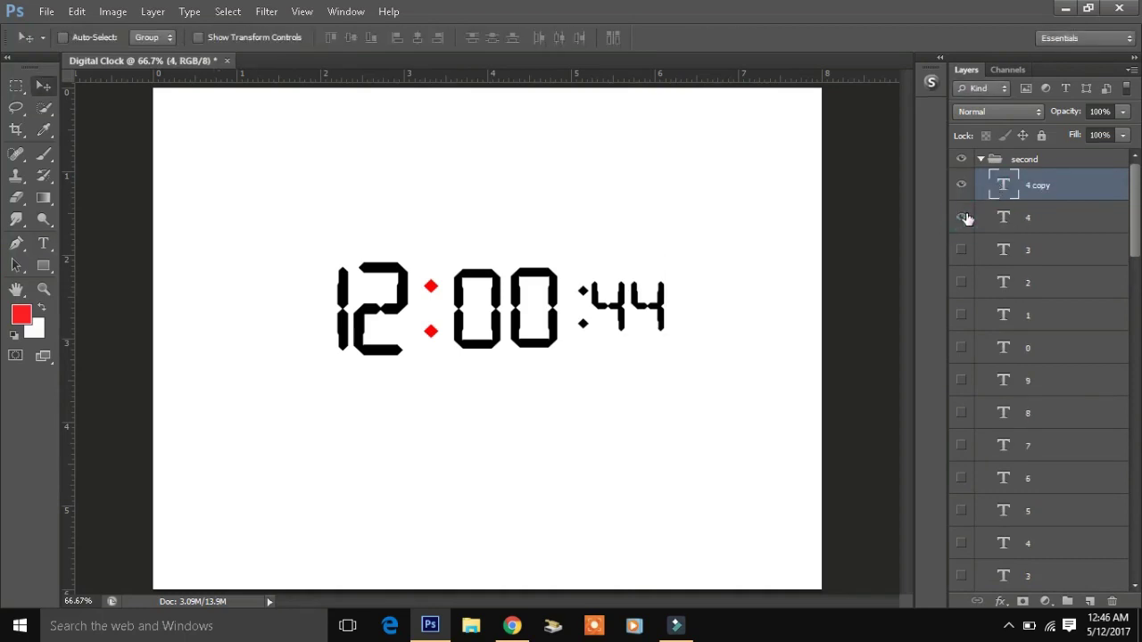
- Close the accidentally opened Preferences window and add ones digit 5, hiding the 4
key(ctrl+k)
click(901, 72)
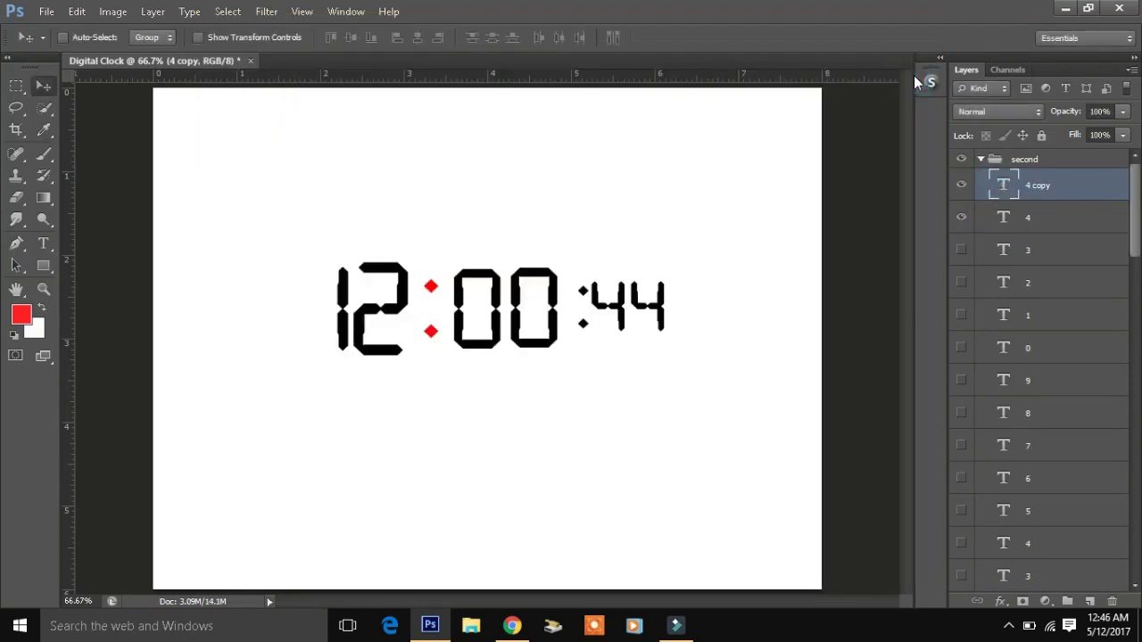
double_click(1004, 186)
text(5)
click(962, 217)
key(ctrl+Return)
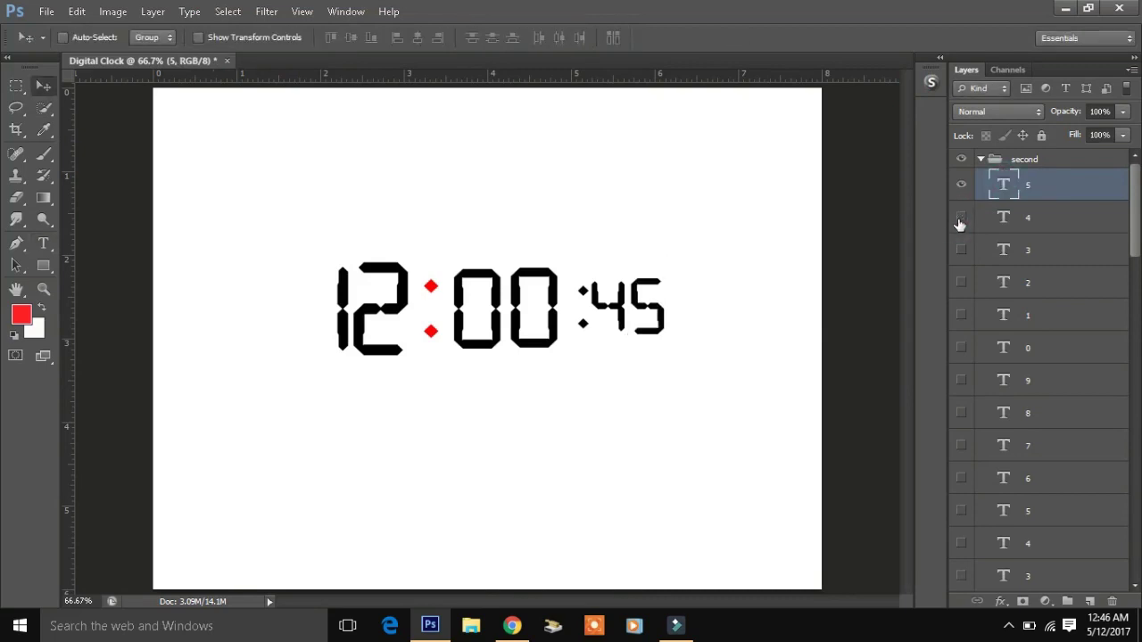
- Add ones digits 6 and 7, hiding each previous digit layer
key(ctrl+j)
double_click(1005, 186)
text(6)
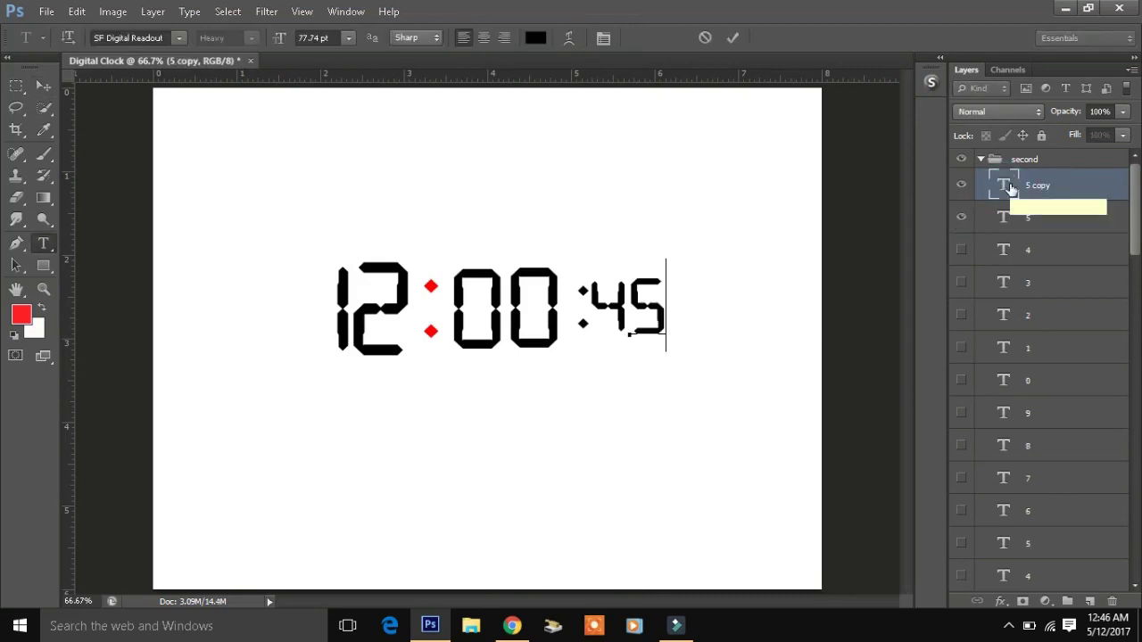
click(962, 217)
key(ctrl+Return)
key(ctrl+j)
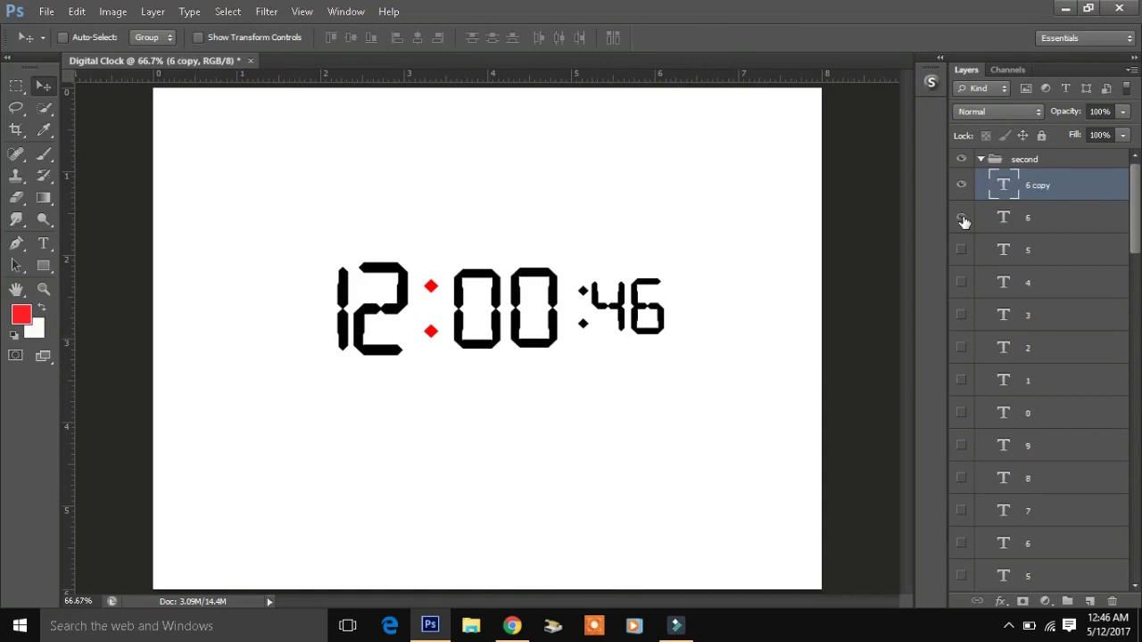
double_click(1005, 186)
text(7)
click(961, 217)
key(ctrl+Return)
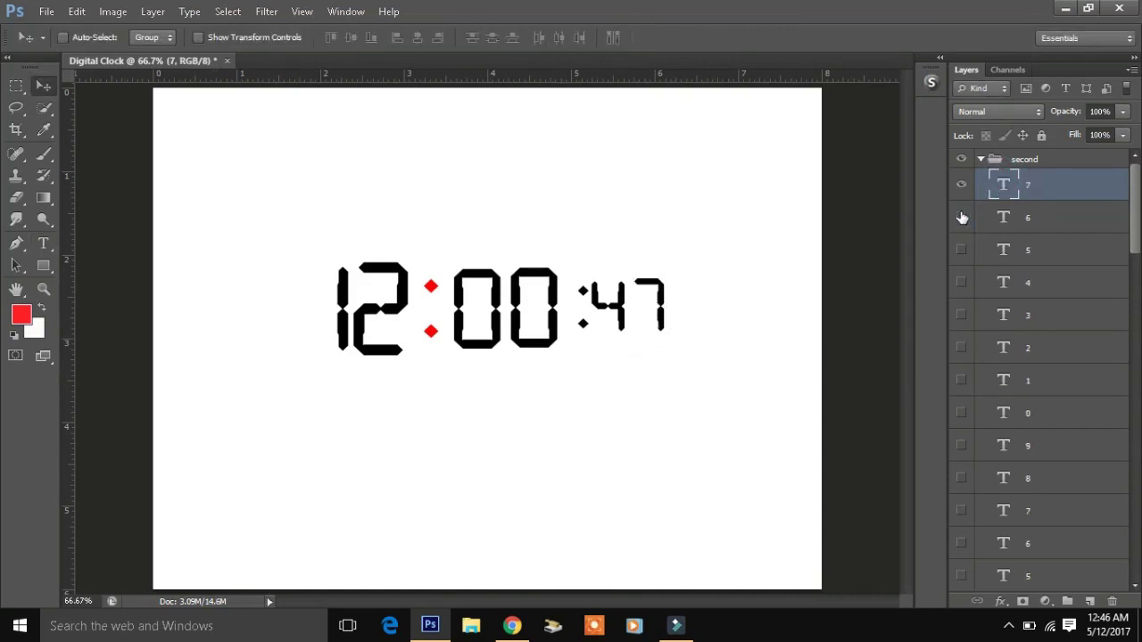
- Add ones digits 8 and 9, hiding each previous digit layer
key(ctrl+j)
double_click(1004, 185)
text(8)
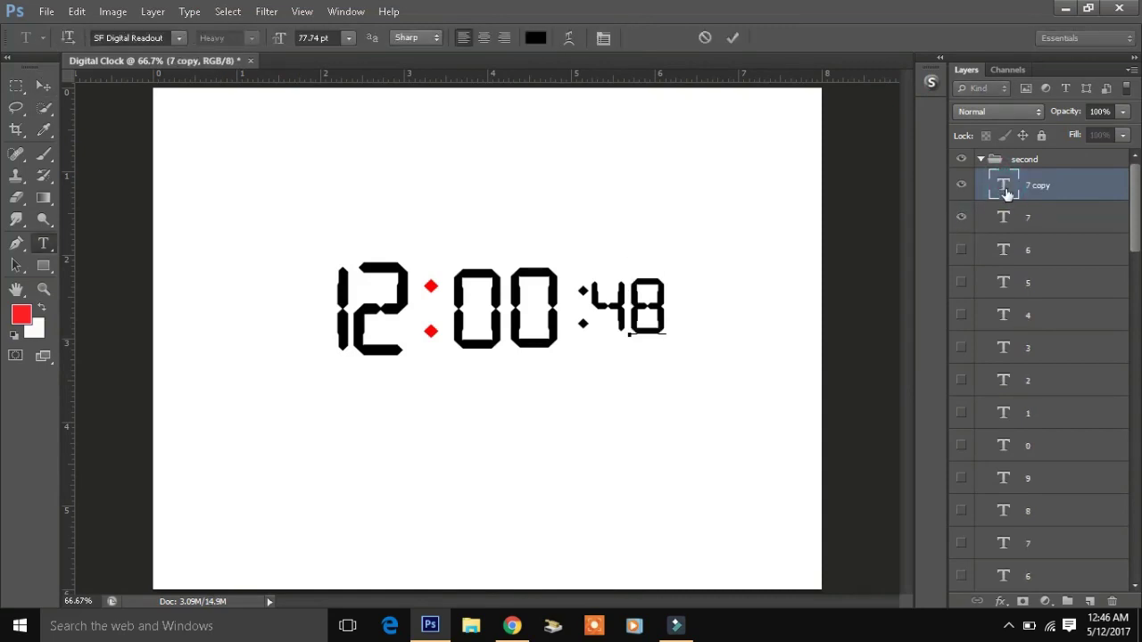
click(962, 217)
key(ctrl+Return)
key(ctrl+j)
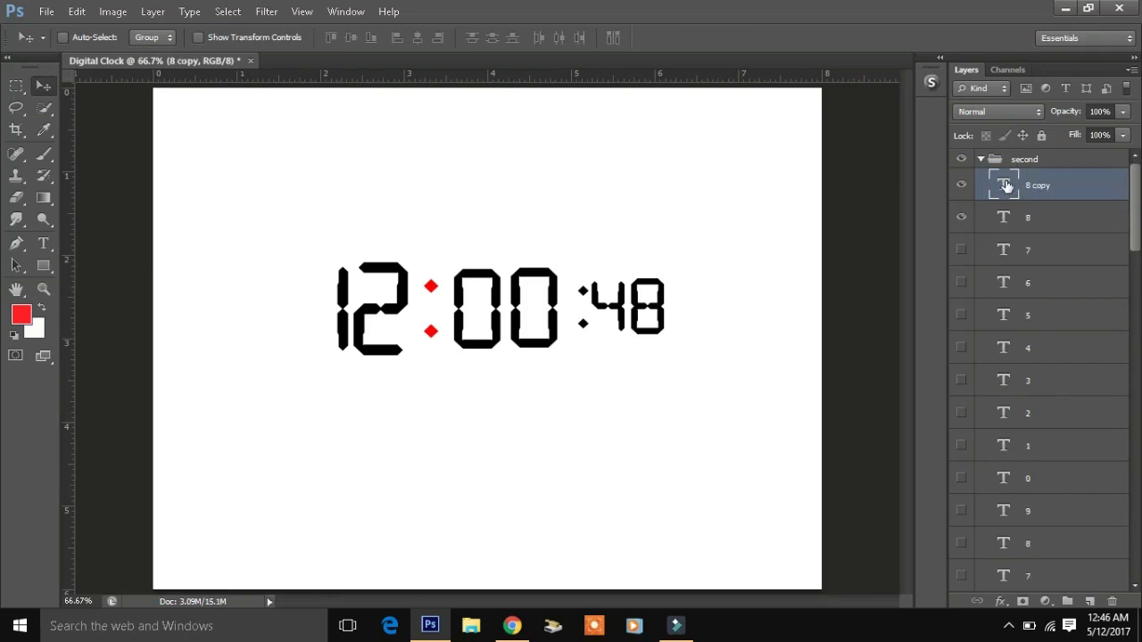
double_click(1004, 186)
text(9)
click(962, 217)
key(ctrl+Return)
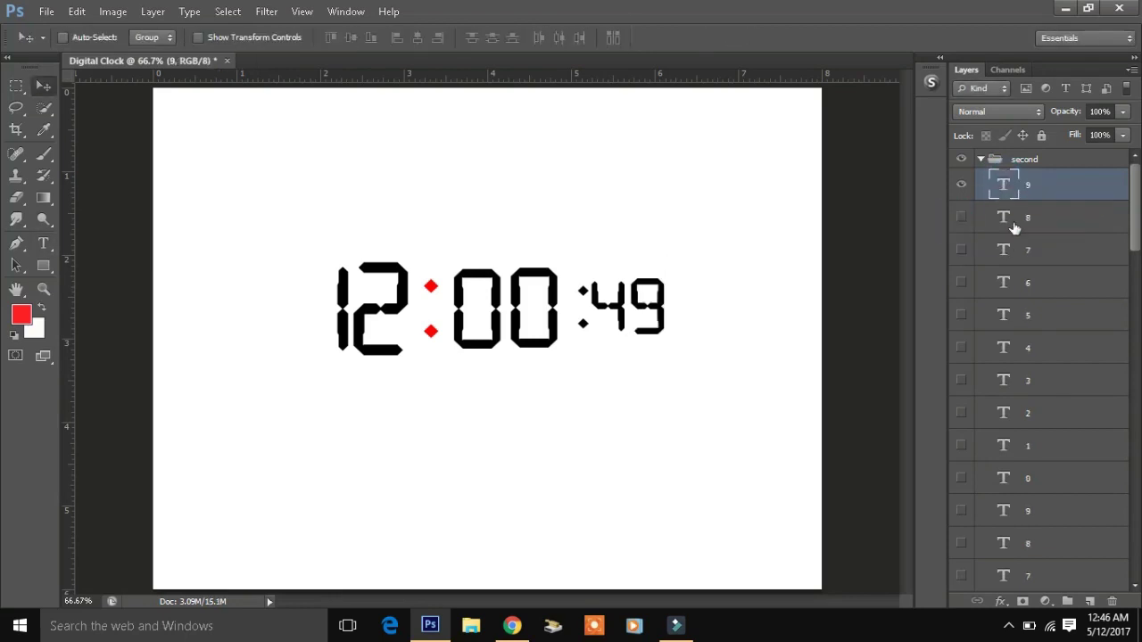
- Duplicate the 9 layer as ones digit 0 and hide the 9
key(ctrl+j)
double_click(1004, 185)
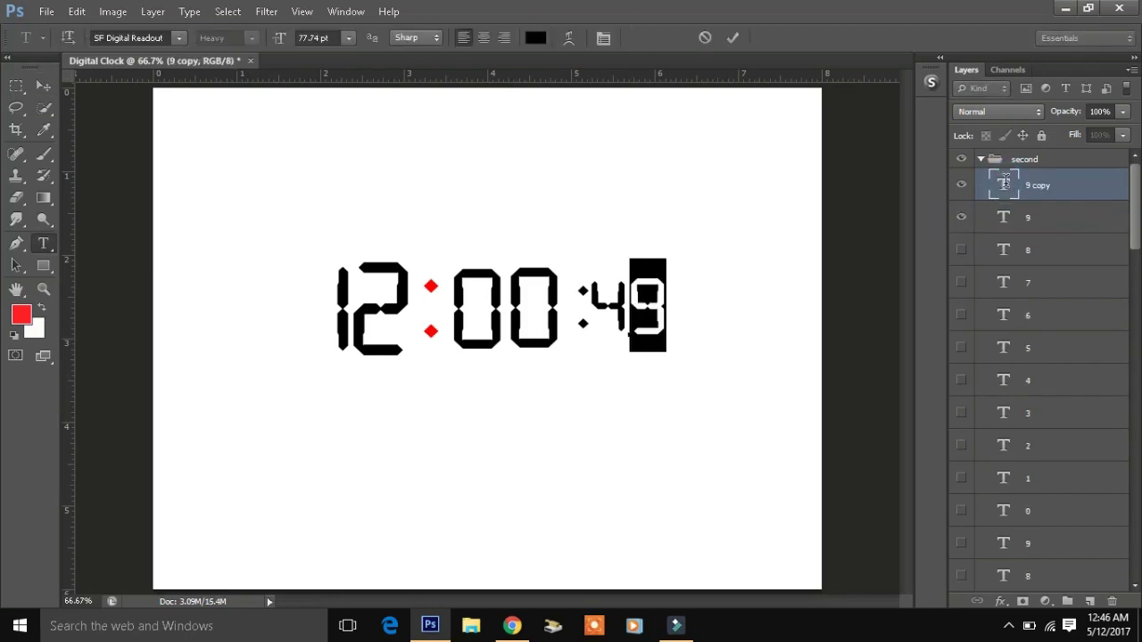
text(0)
click(961, 217)
key(ctrl+Return)
- Add a tens-of-seconds 5 layer copied from the 4, hiding the 4
drag(1133, 188, 1133, 499)
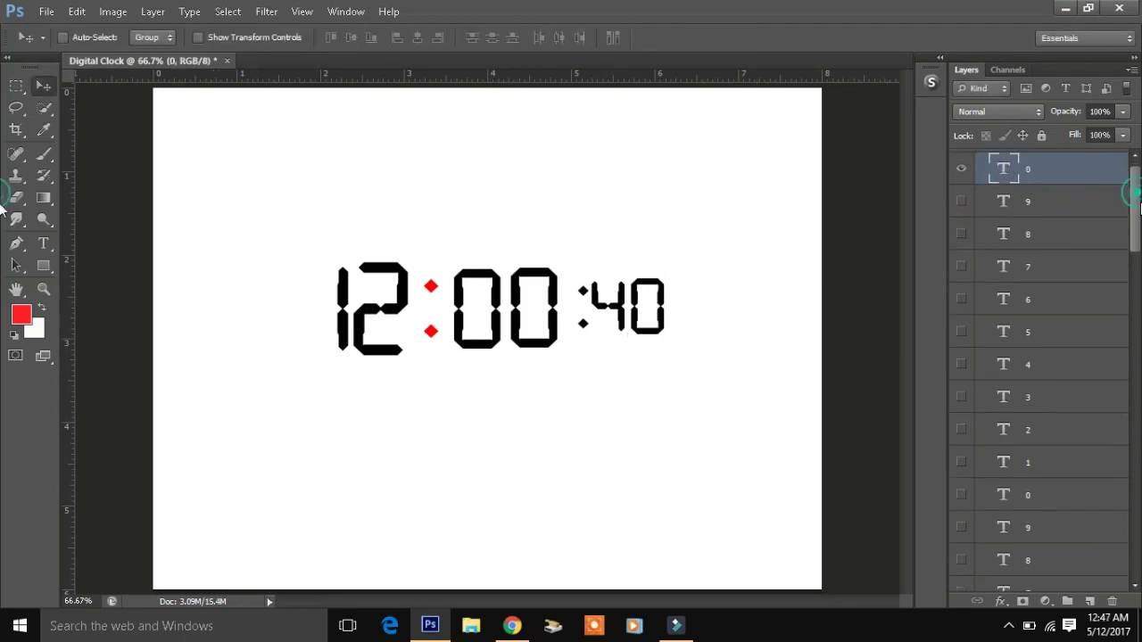
click(1054, 390)
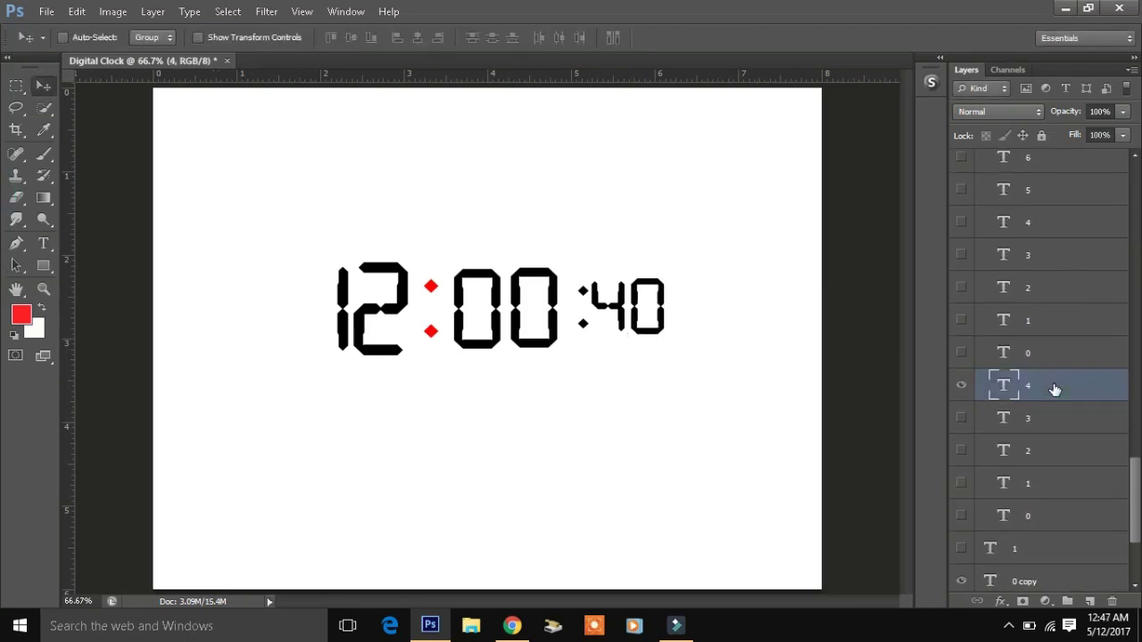
key(ctrl+j)
double_click(1002, 383)
text(5)
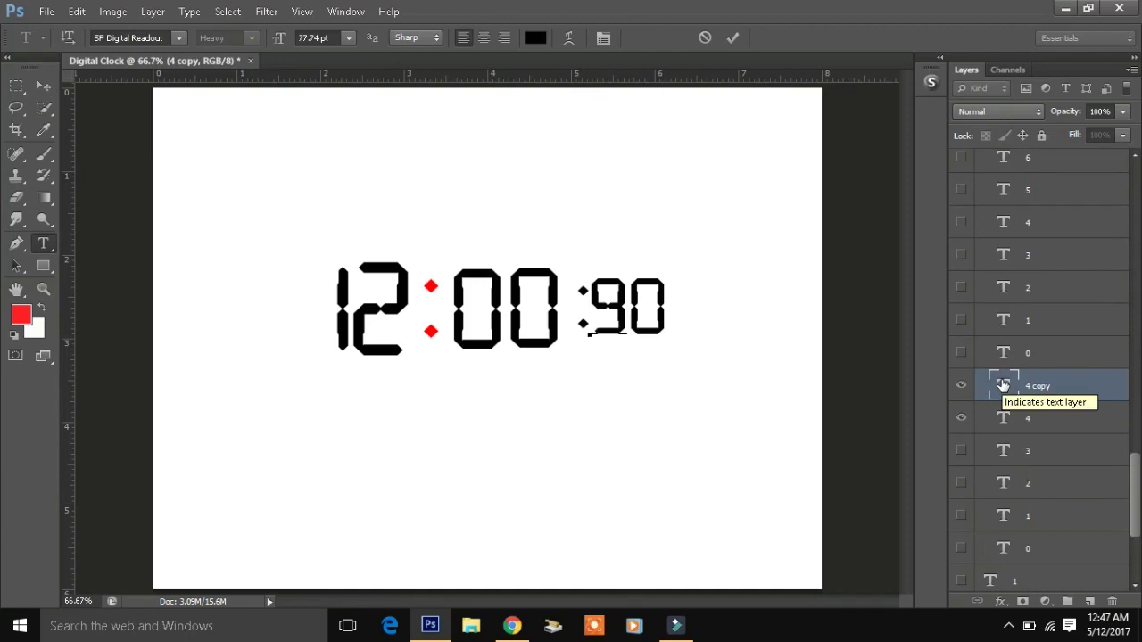
key(ctrl+Return)
click(961, 418)
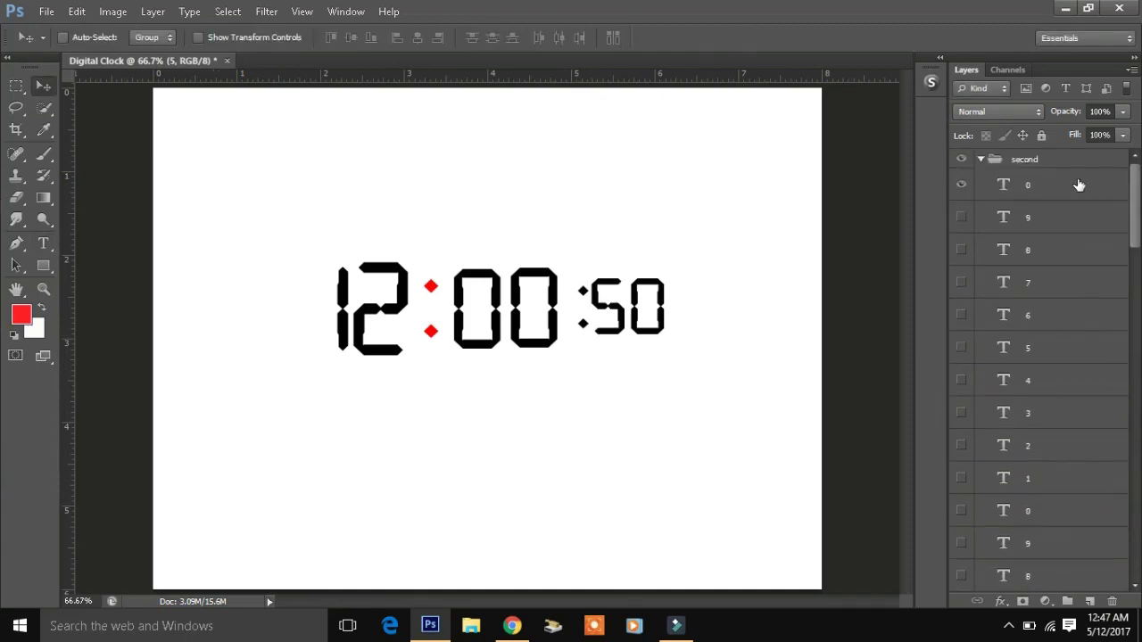
- Add a ones-digit 1 layer copied from the 0, hiding the 0
click(1079, 185)
key(ctrl+j)
double_click(1010, 183)
text(1)
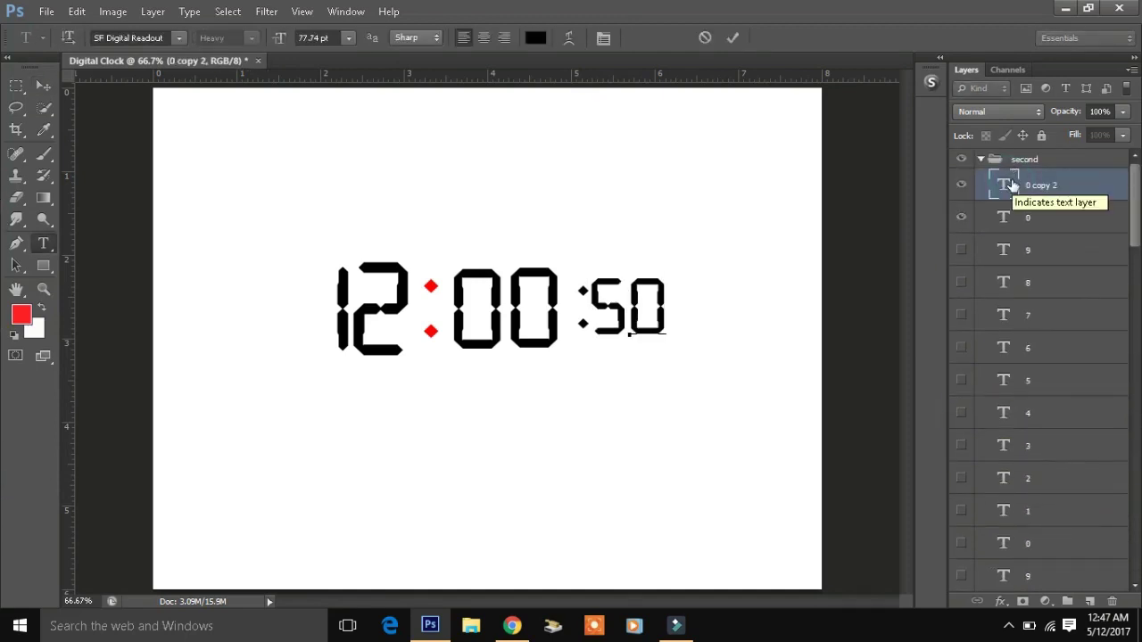
key(ctrl+Return)
click(960, 216)
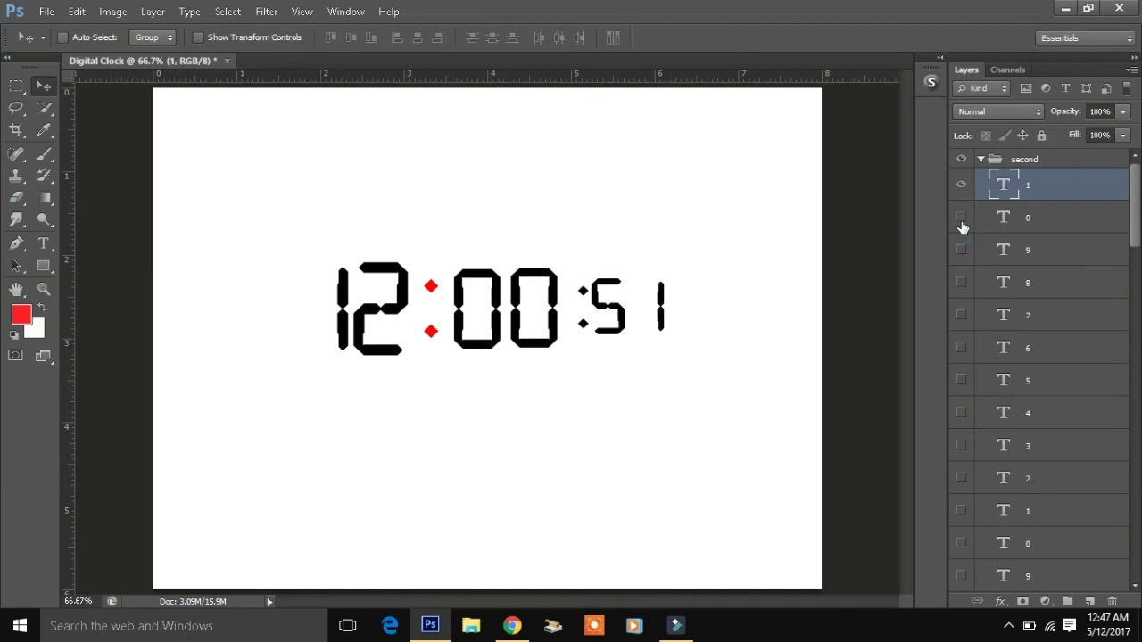
- Create the ones-digit 2 layer from a copy of 1, nudged slightly left, hiding the 1
key(ctrl+j)
double_click(1006, 187)
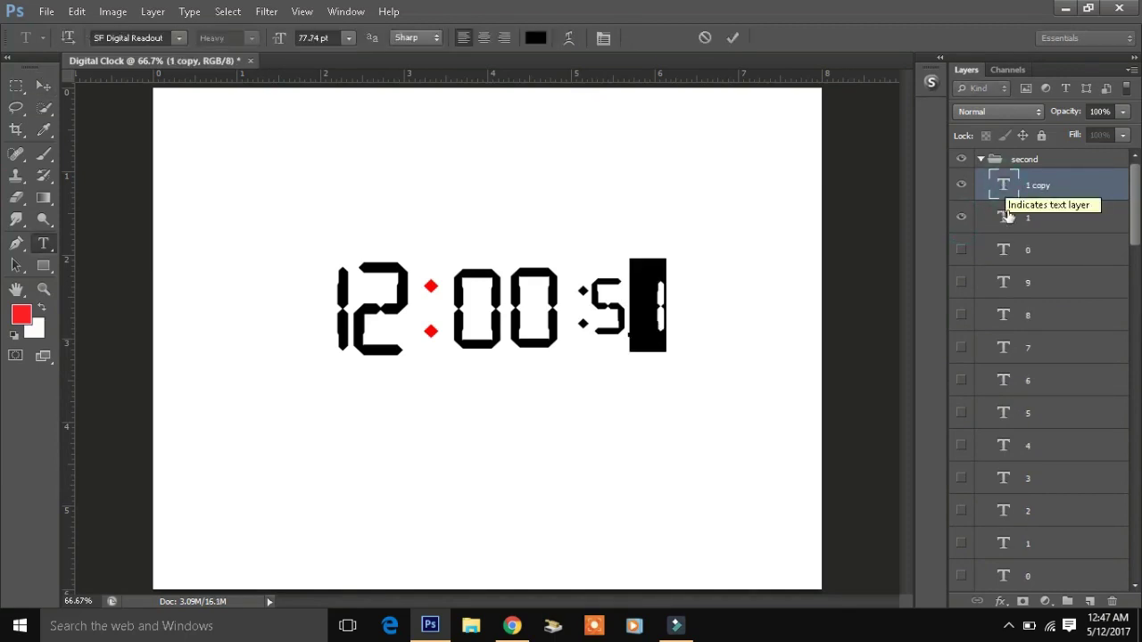
text(1)
click(1008, 217)
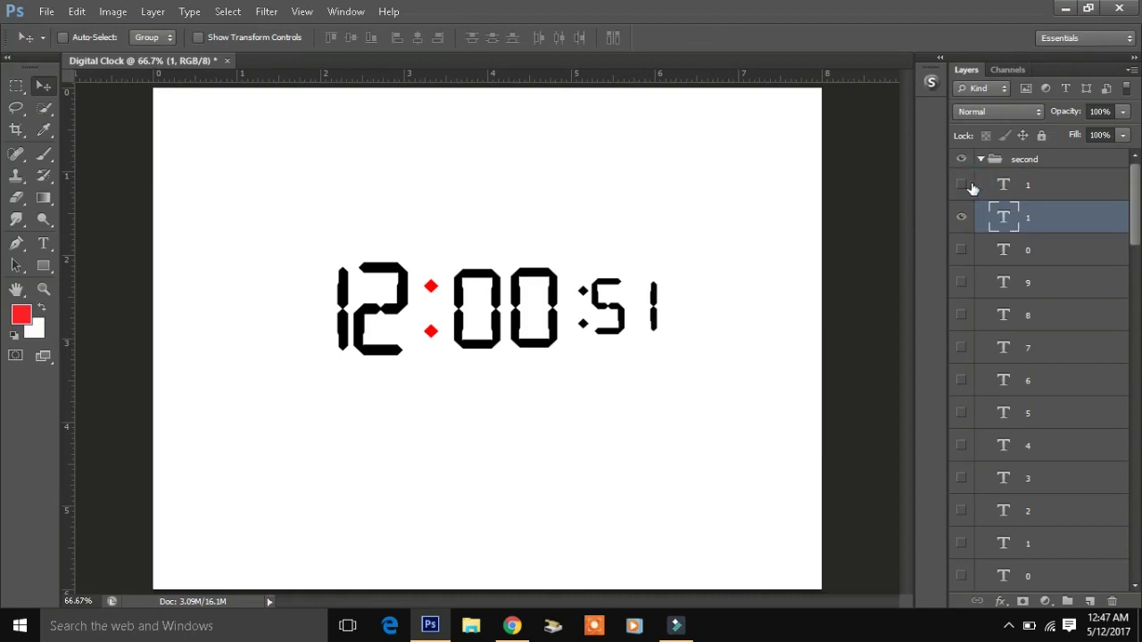
key(Left)
key(Left)
key(Left)
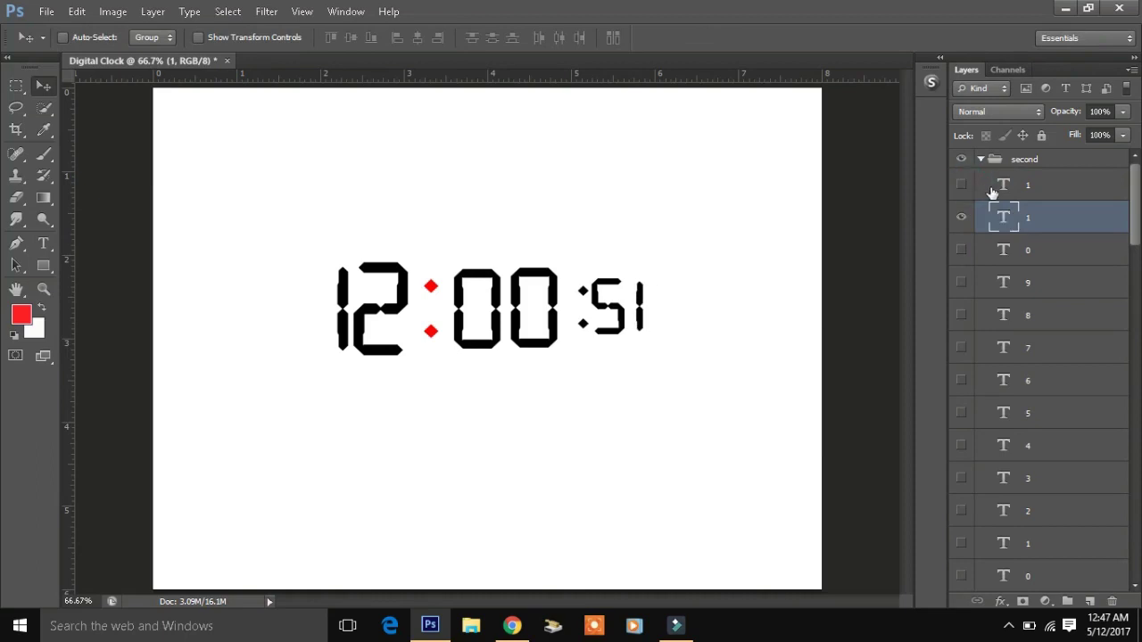
click(960, 184)
double_click(1005, 186)
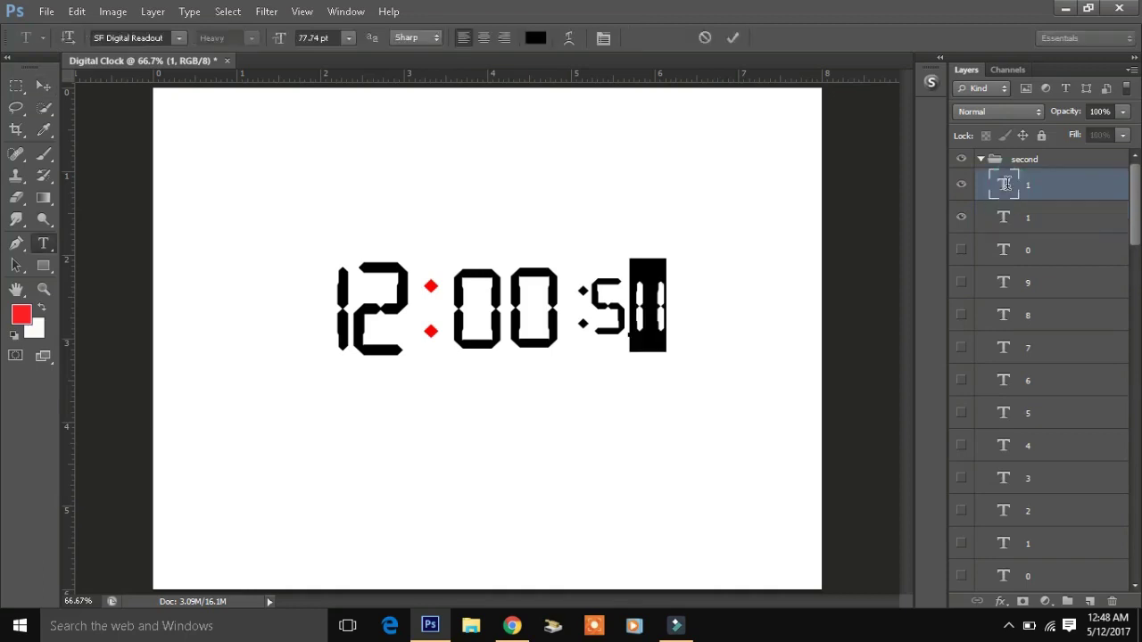
click(640, 330)
text(8)
key(BackSpace)
text(2)
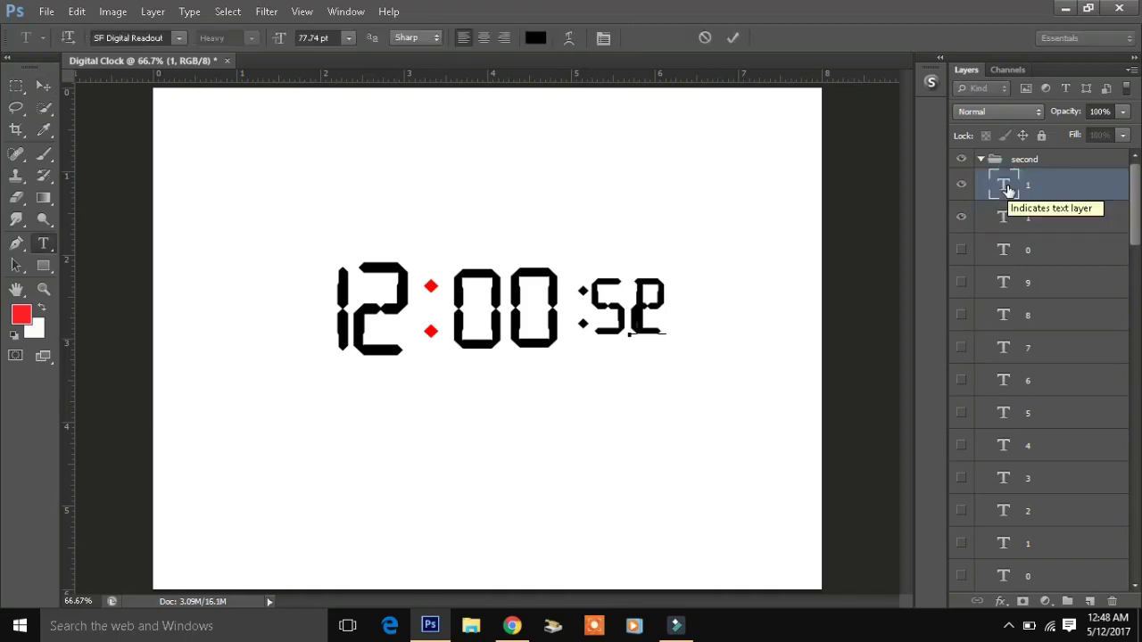
click(962, 216)
key(ctrl+Return)
- Add the ones-digit 3 layer copied from the 2, hiding the 2
key(ctrl+j)
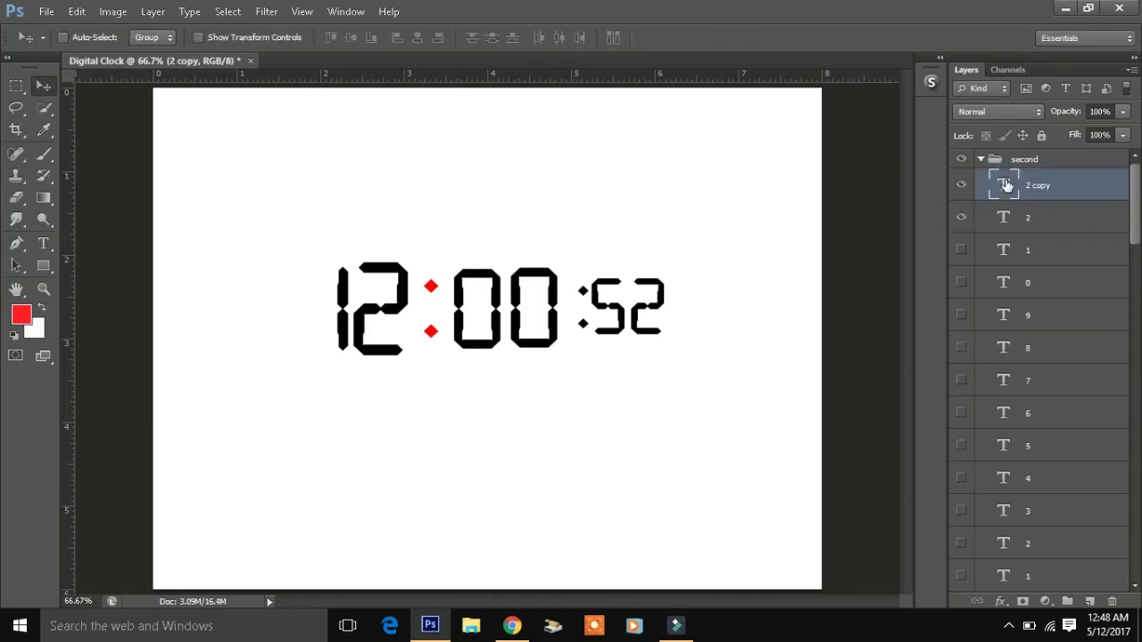
double_click(1003, 185)
key(BackSpace)
text(3)
click(961, 217)
key(ctrl+Return)
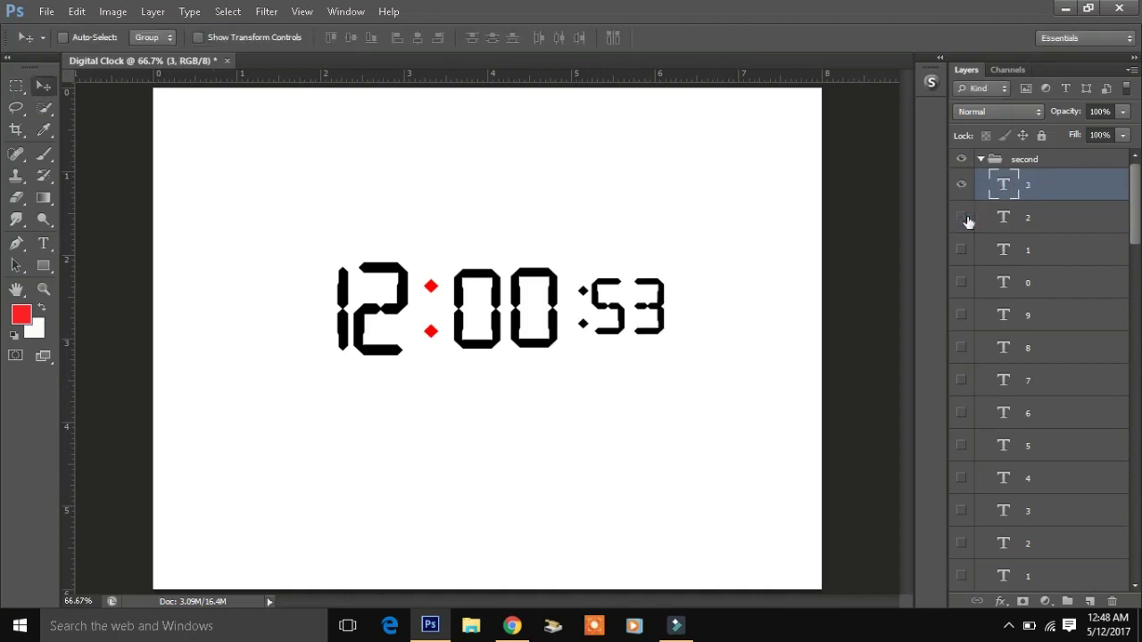
- Add the ones-digit 4 layer, hiding the 3, undoing a stray retype to 5
key(ctrl+j)
double_click(1003, 185)
key(BackSpace)
text(4)
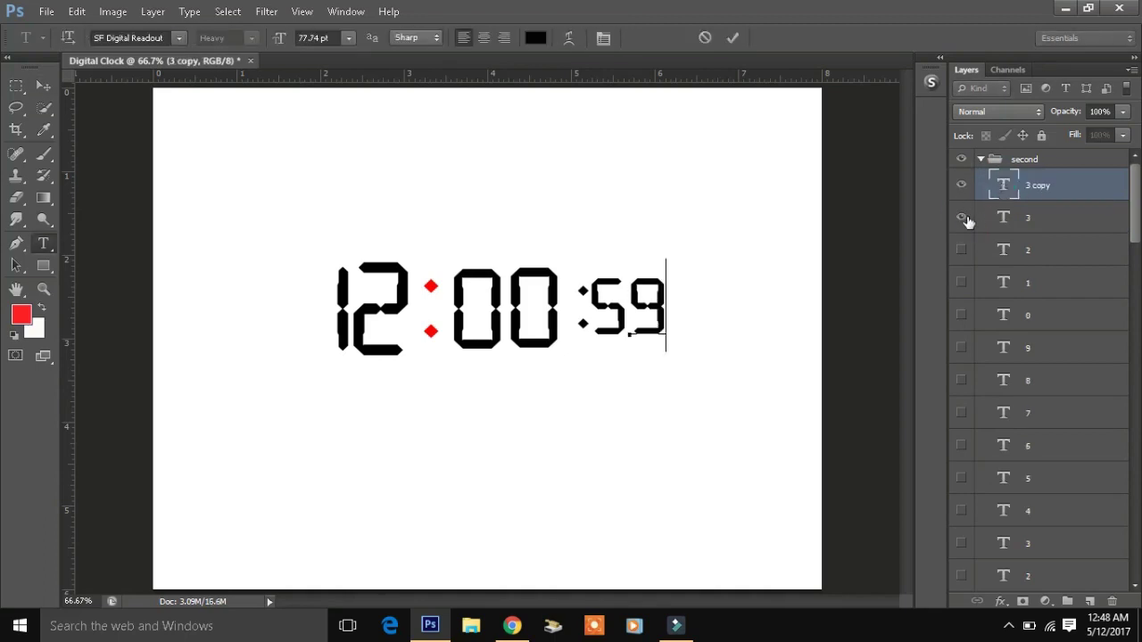
click(962, 216)
key(ctrl+Return)
double_click(1004, 184)
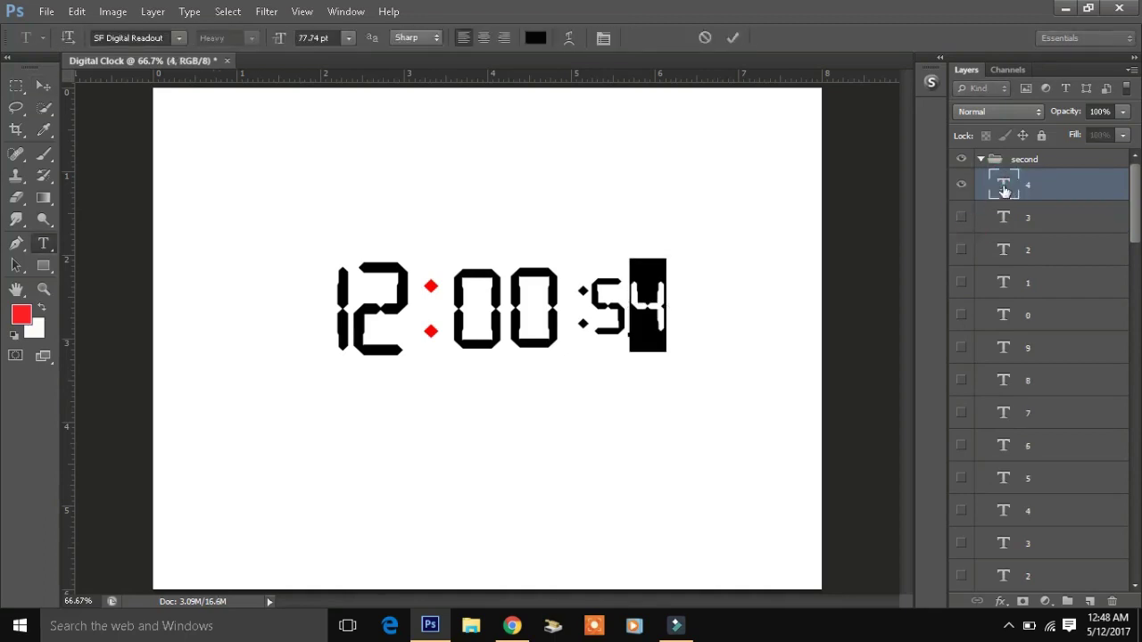
key(BackSpace)
text(5)
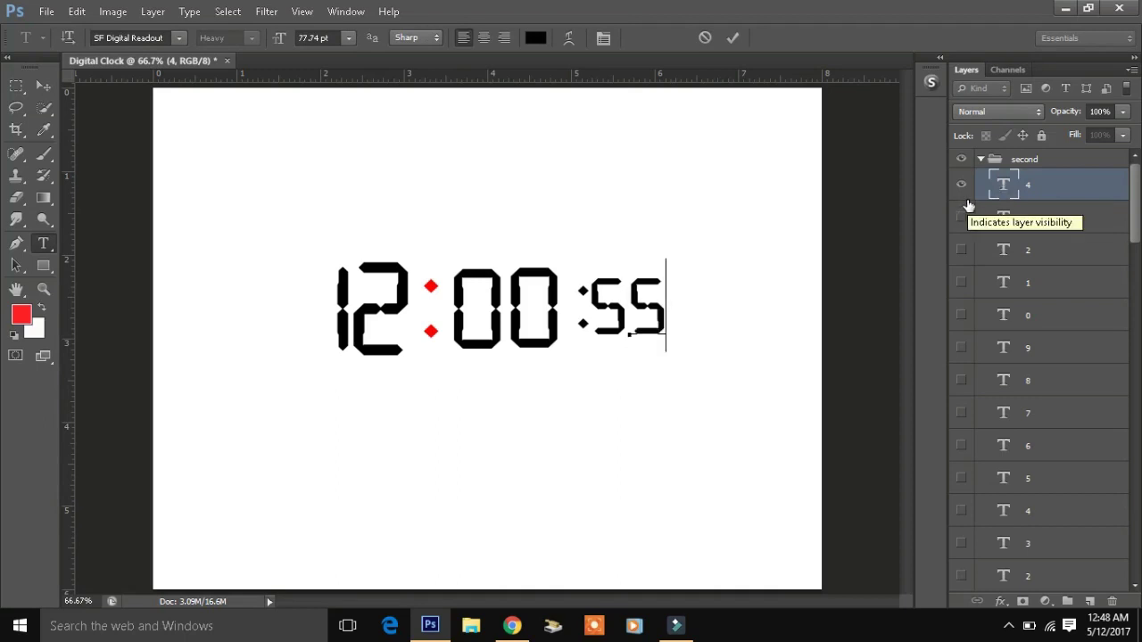
key(ctrl+z)
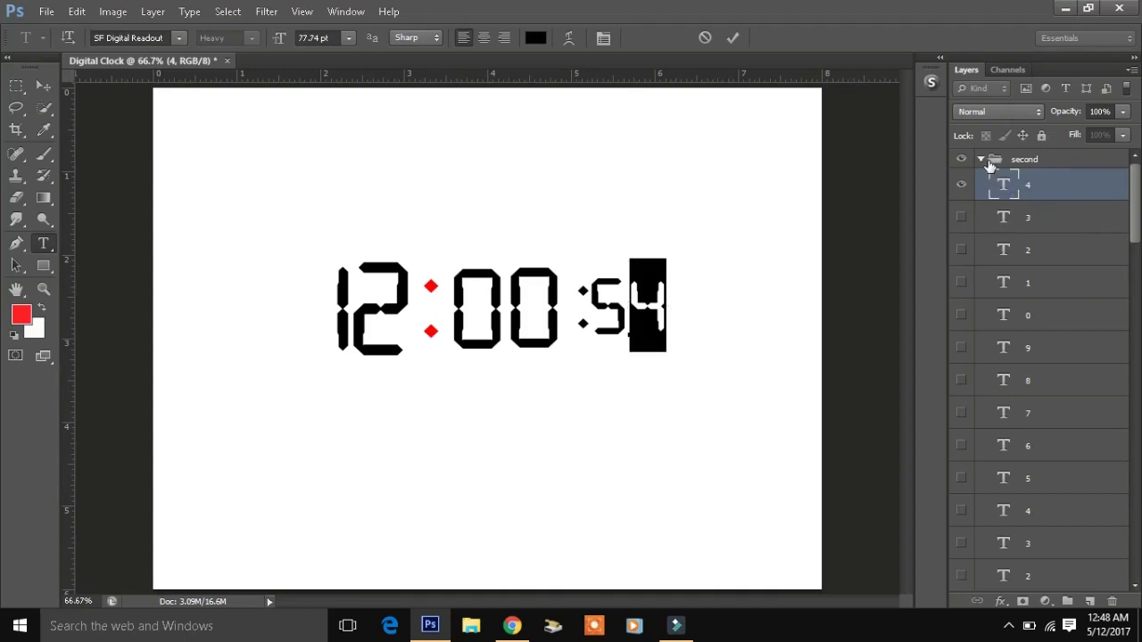
- Commit the 4 edit and restore the accidentally deleted second group
click(1044, 162)
key(v)
key(Delete)
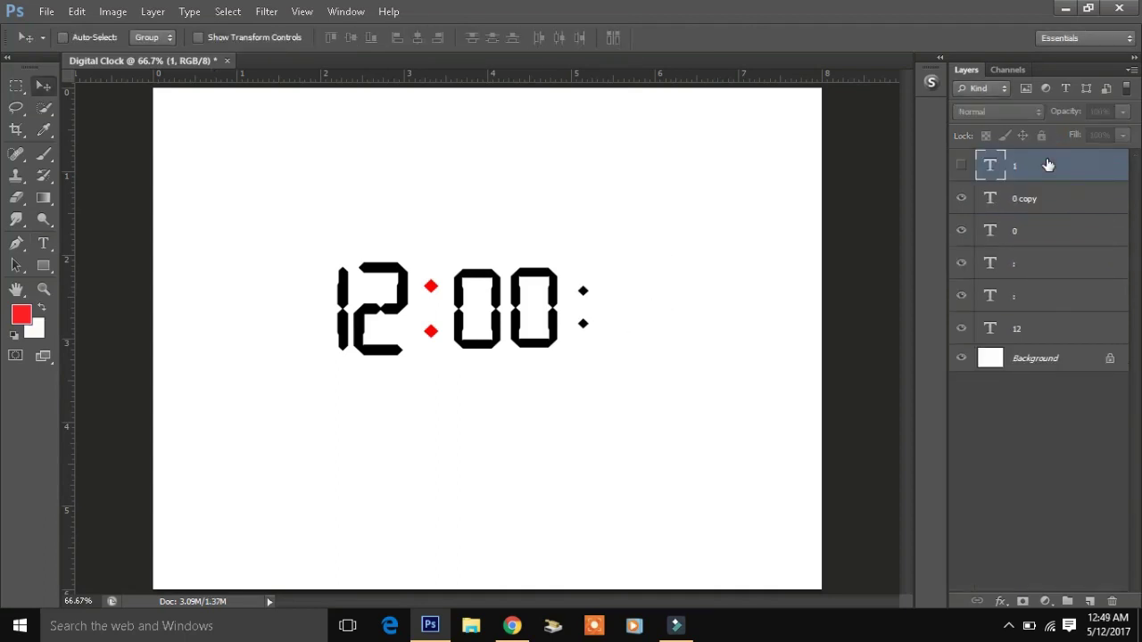
key(ctrl+z)
- Add ones-digit layers 5 and 6, hiding the 4 and 5 beneath
click(1040, 183)
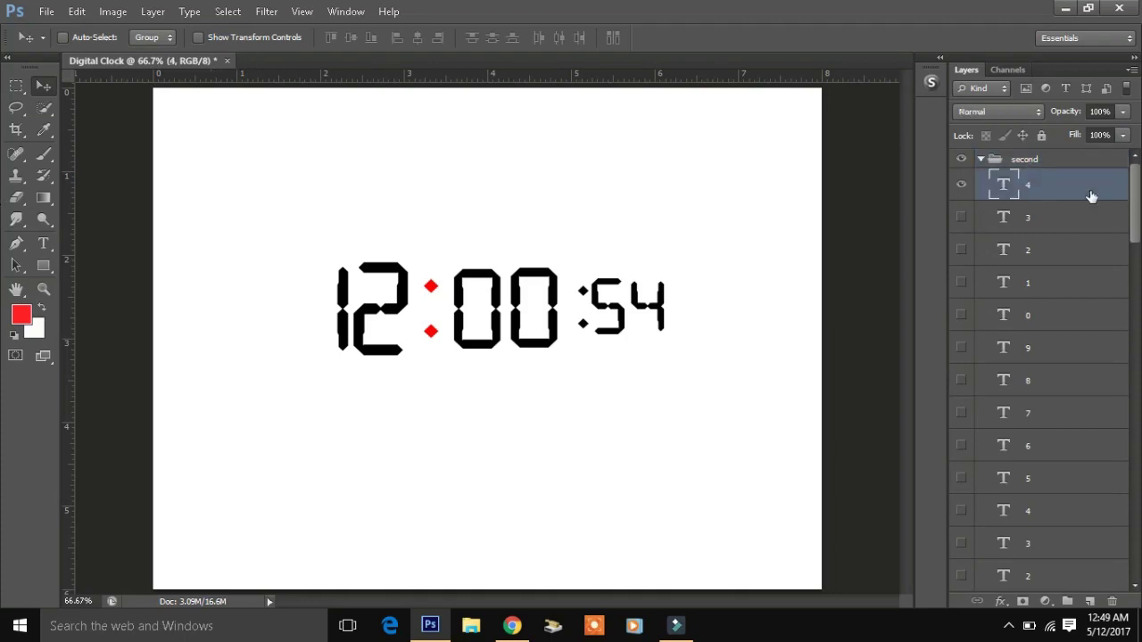
key(ctrl+j)
double_click(1005, 185)
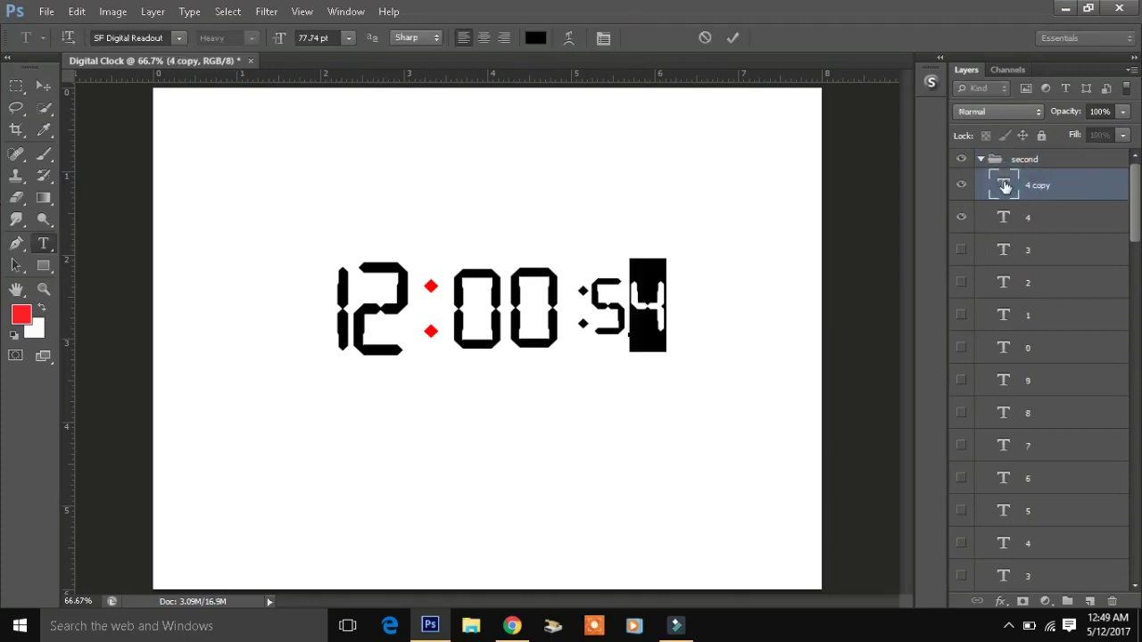
text(5)
click(961, 217)
key(ctrl+j)
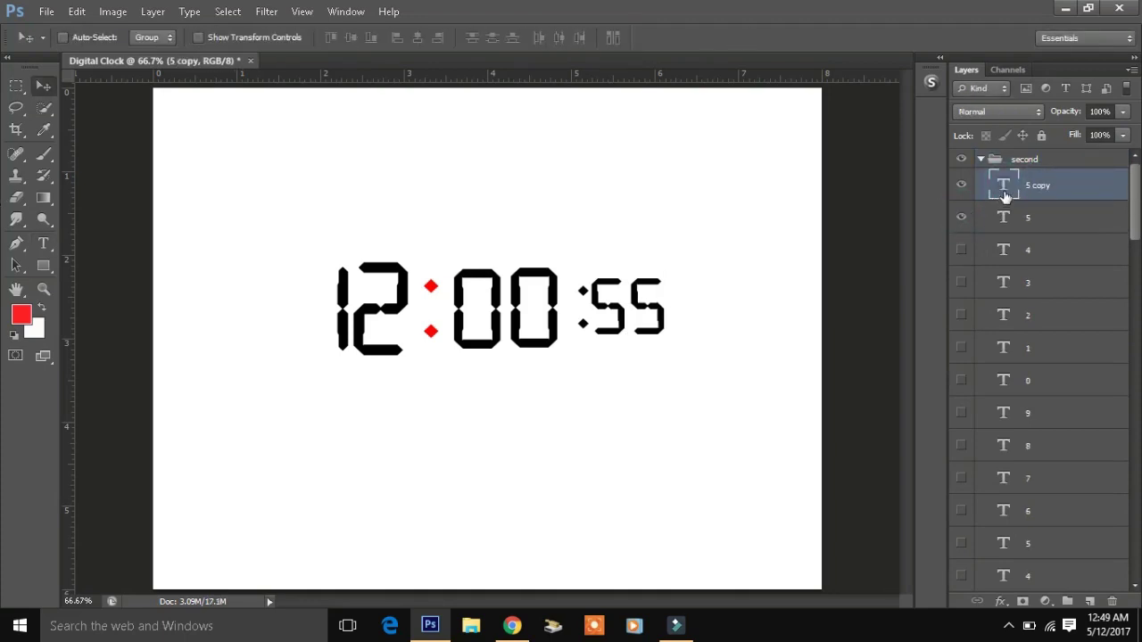
double_click(1005, 185)
text(6)
click(960, 218)
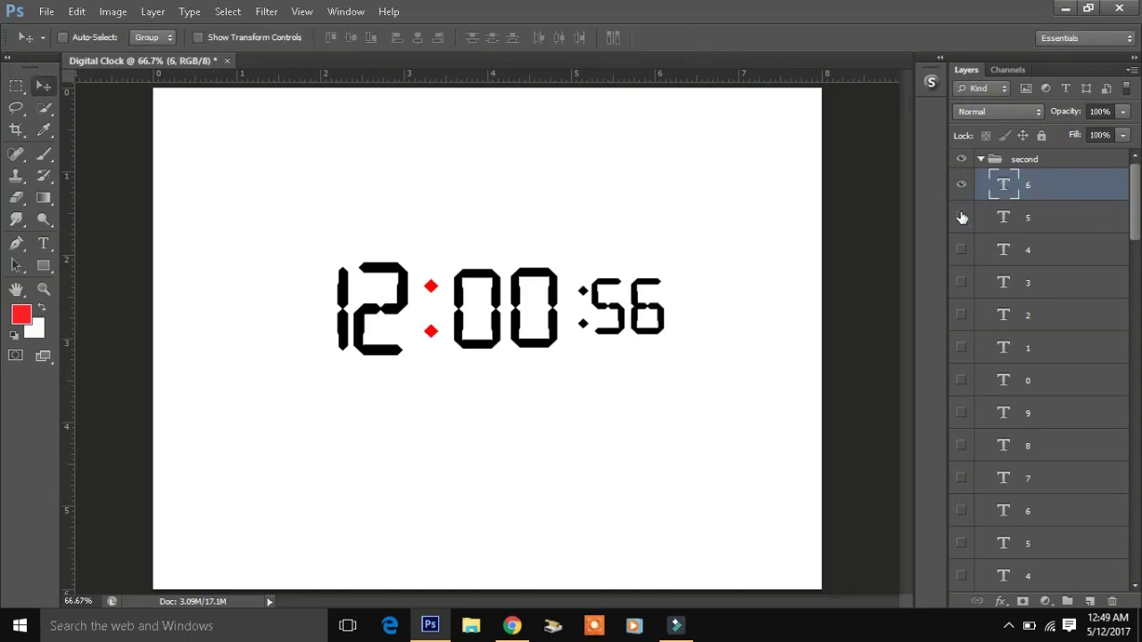
- Add ones-digit layers 7 and 8, hiding the 6 and 7 beneath
key(ctrl+j)
double_click(1004, 186)
text(7)
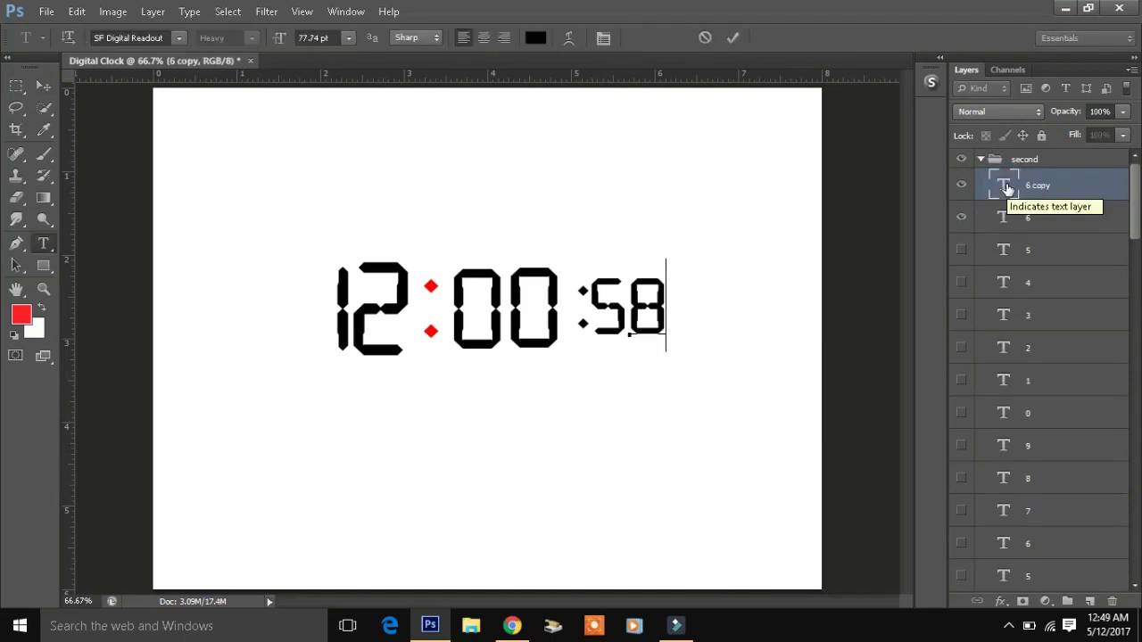
click(961, 217)
key(ctrl+j)
double_click(1003, 186)
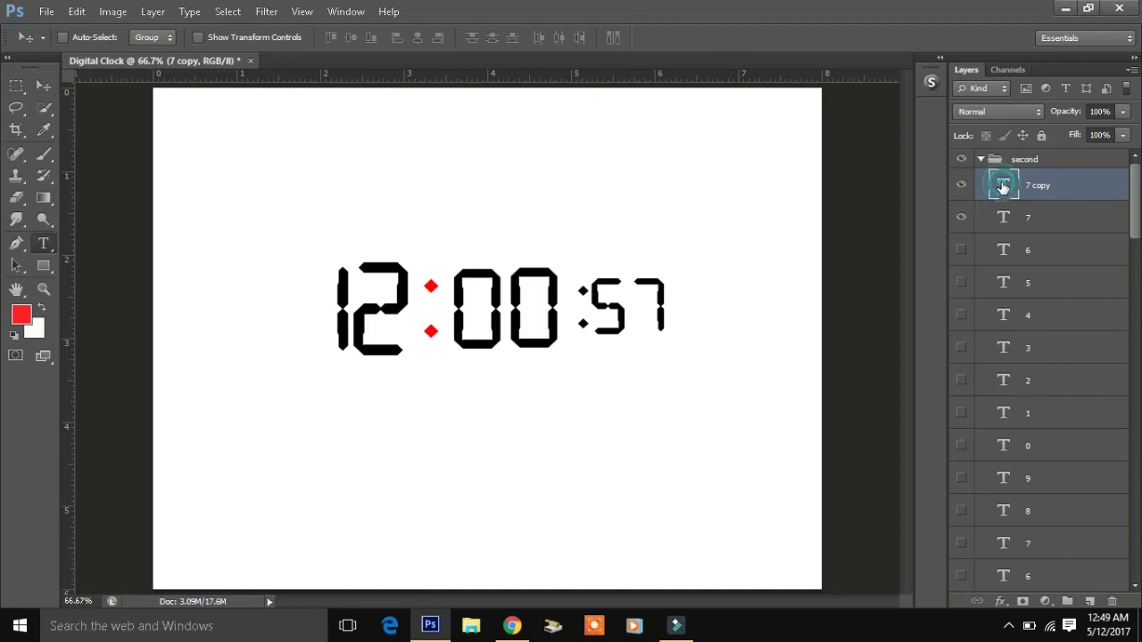
text(8)
click(961, 217)
- Add the ones-digit 9 layer, hiding the 8, and duplicate it for the next digit
key(ctrl+j)
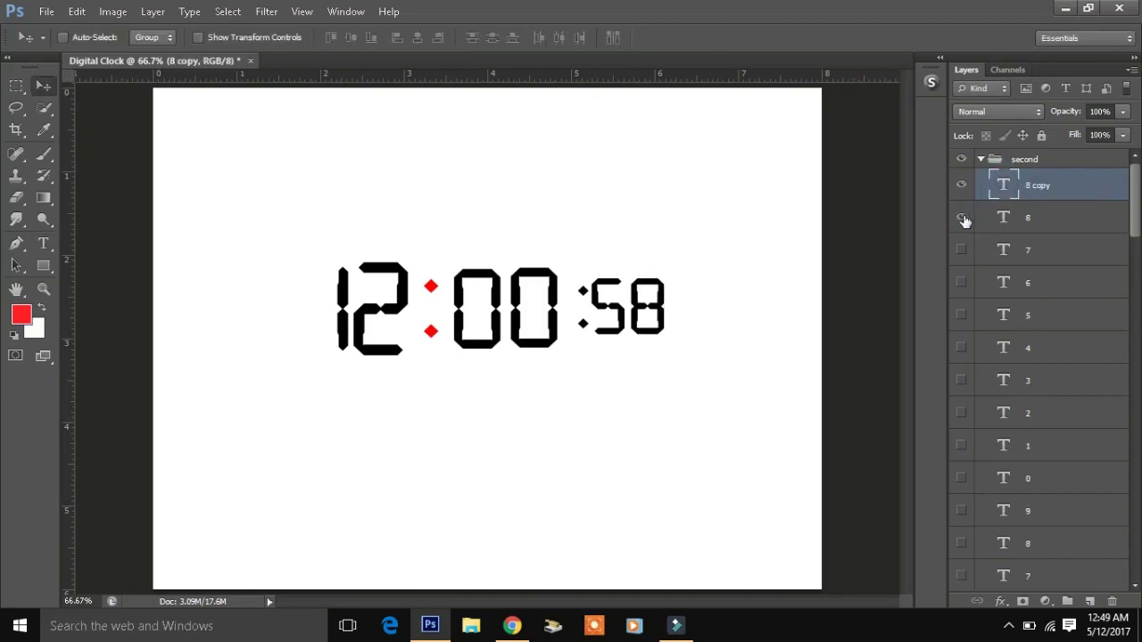
double_click(1004, 186)
text(9)
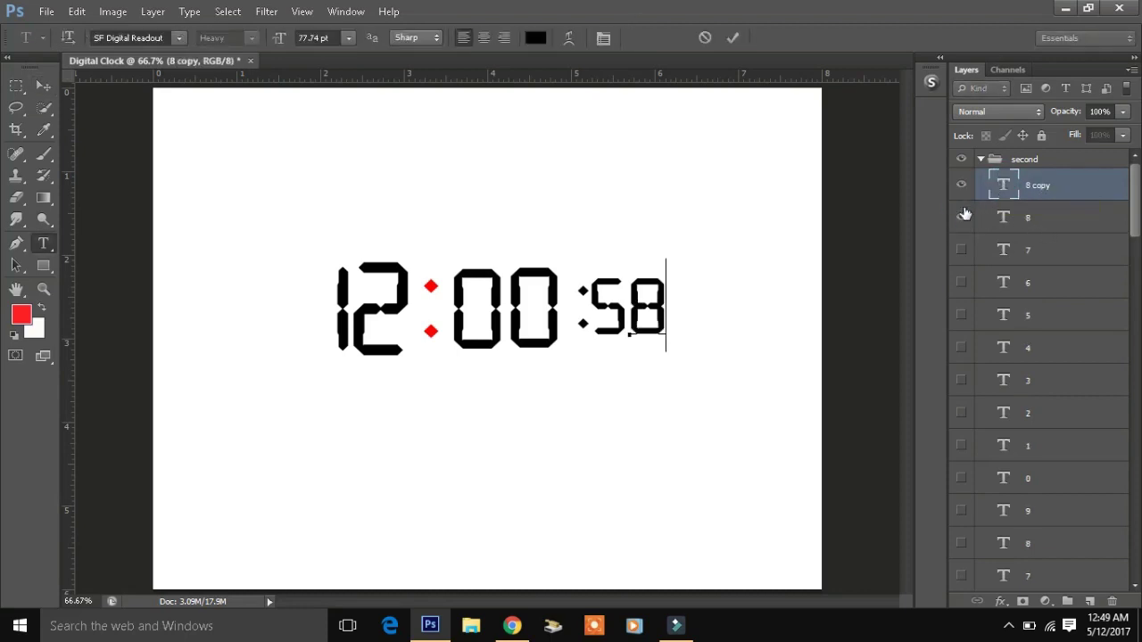
click(962, 217)
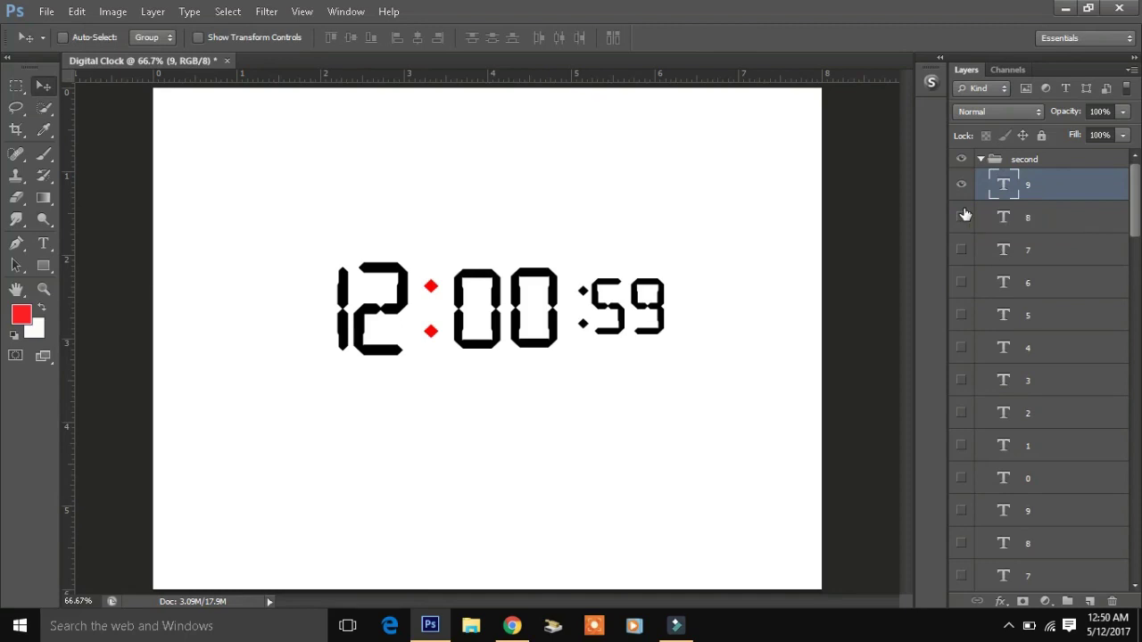
double_click(1002, 183)
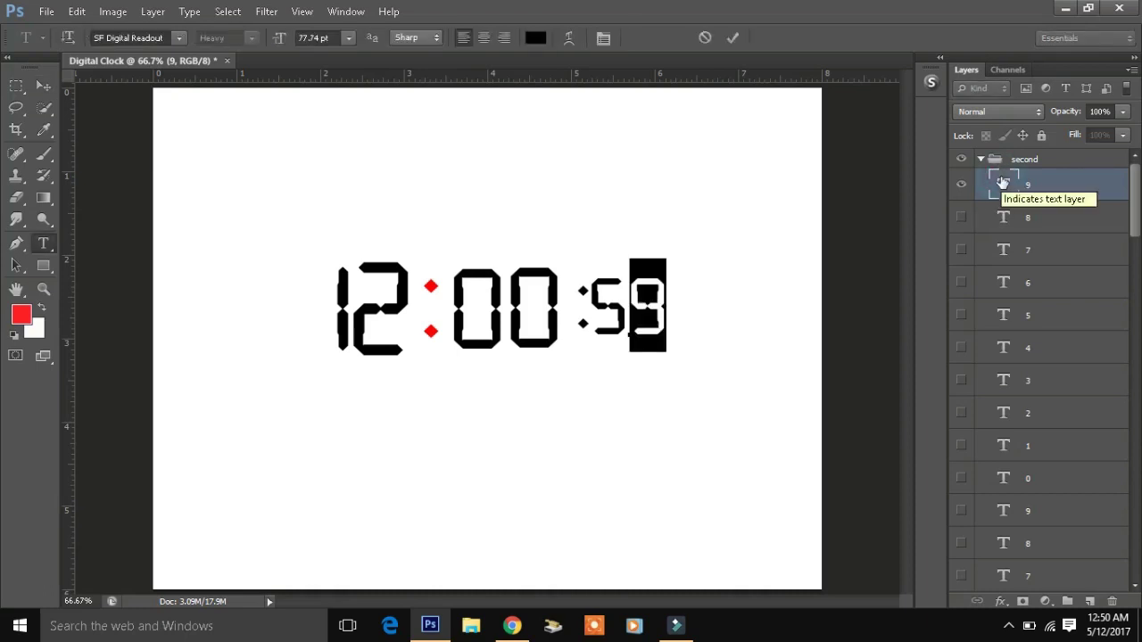
click(732, 39)
key(ctrl+j)
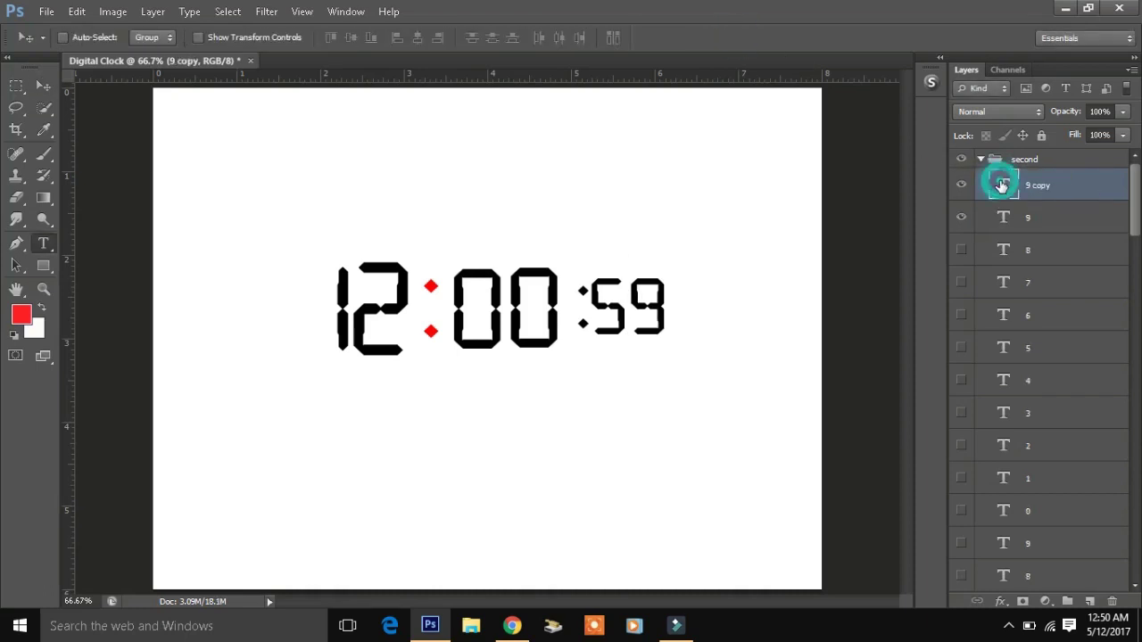
double_click(1002, 185)
- Finish the new ones-digit layer's text and return to the Move tool
text(8)
key(ctrl+Return)
key(v)
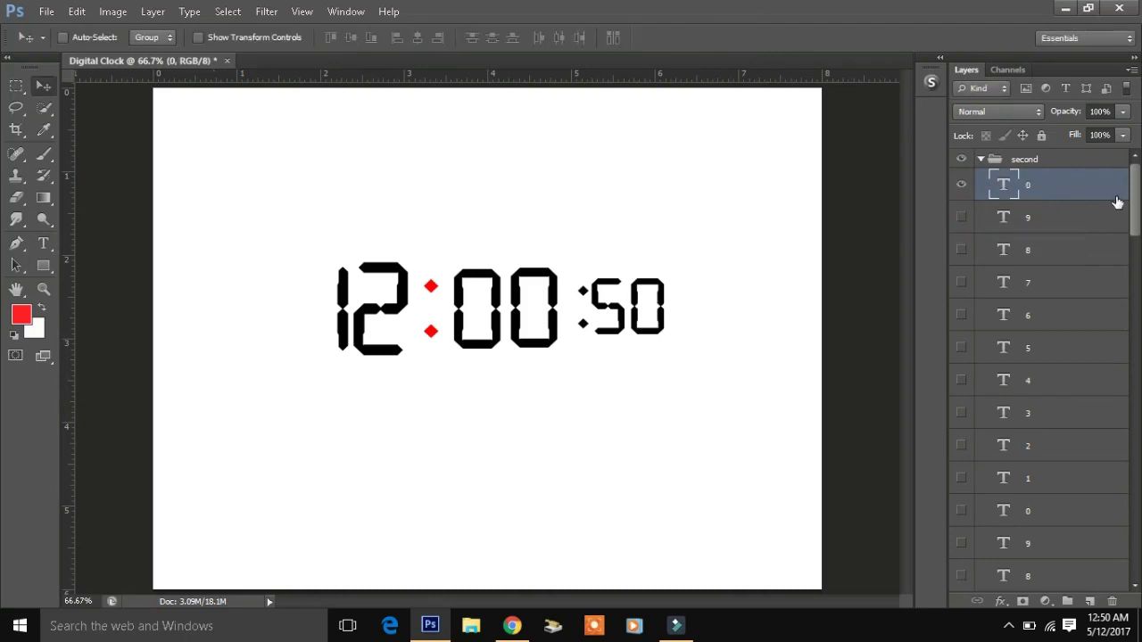
- Add a tens-of-seconds 0 layer copied from the 5, hiding the 5
scroll(1039, 357, down, 3)
scroll(1039, 401, down, 5)
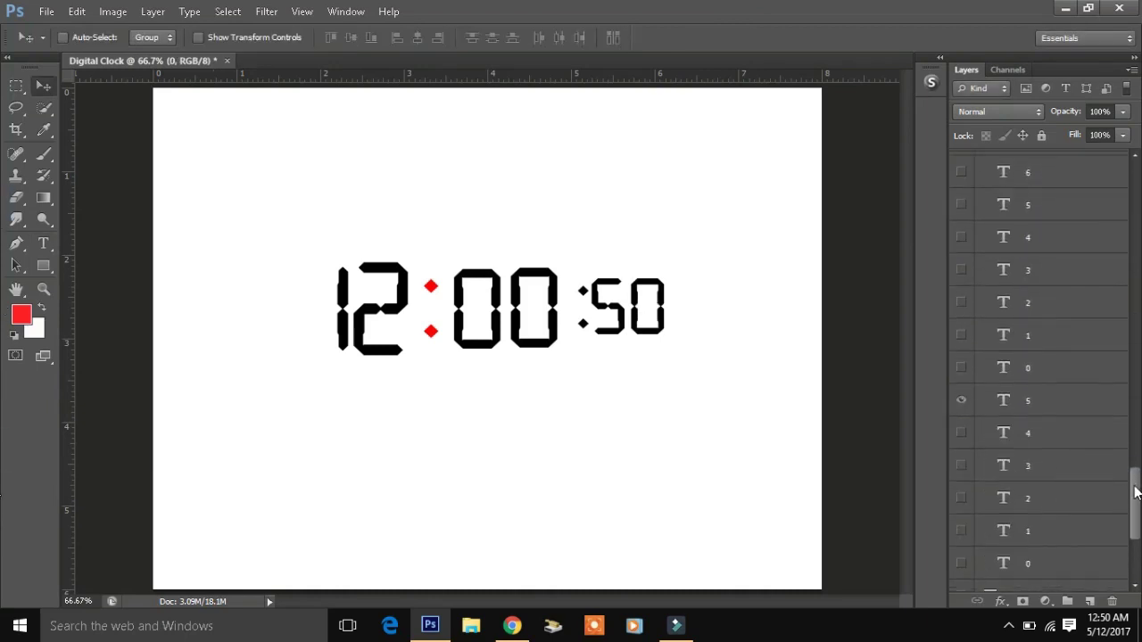
click(1026, 411)
key(ctrl+j)
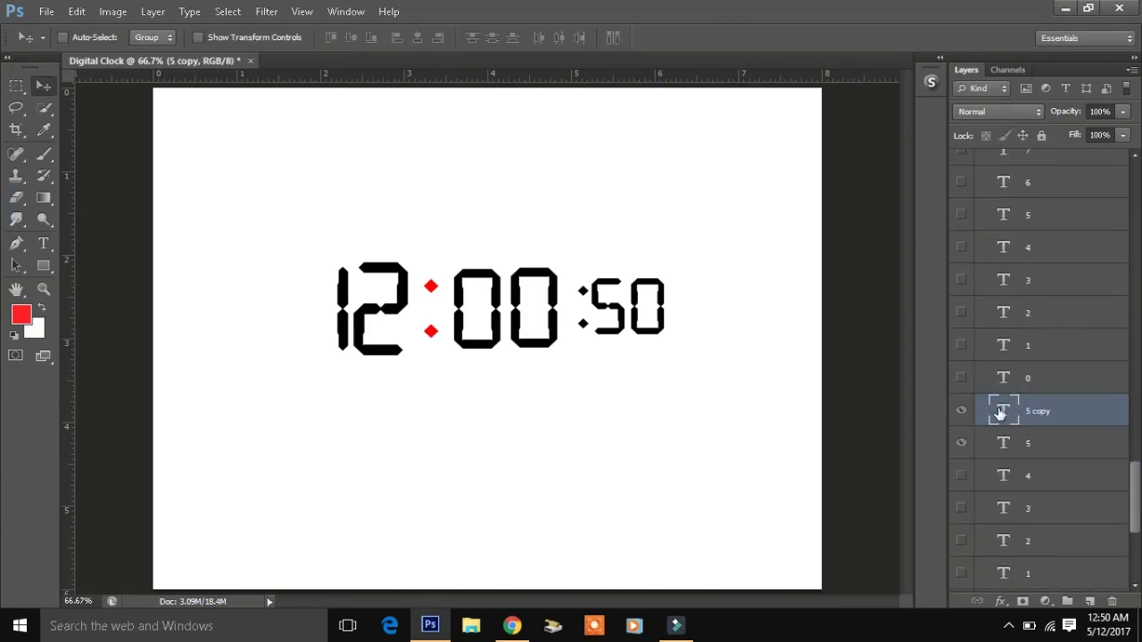
double_click(1001, 412)
key(BackSpace)
text(0)
click(960, 444)
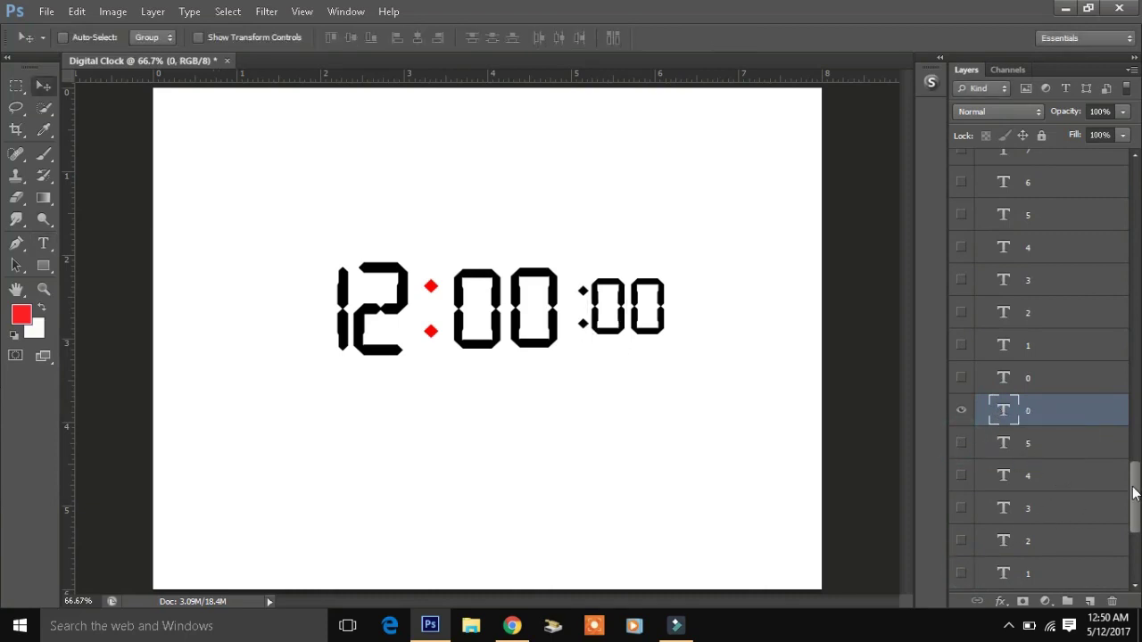
- Preview the minutes switching between 00 and 01, then restore them to 00
drag(1132, 493, 1136, 532)
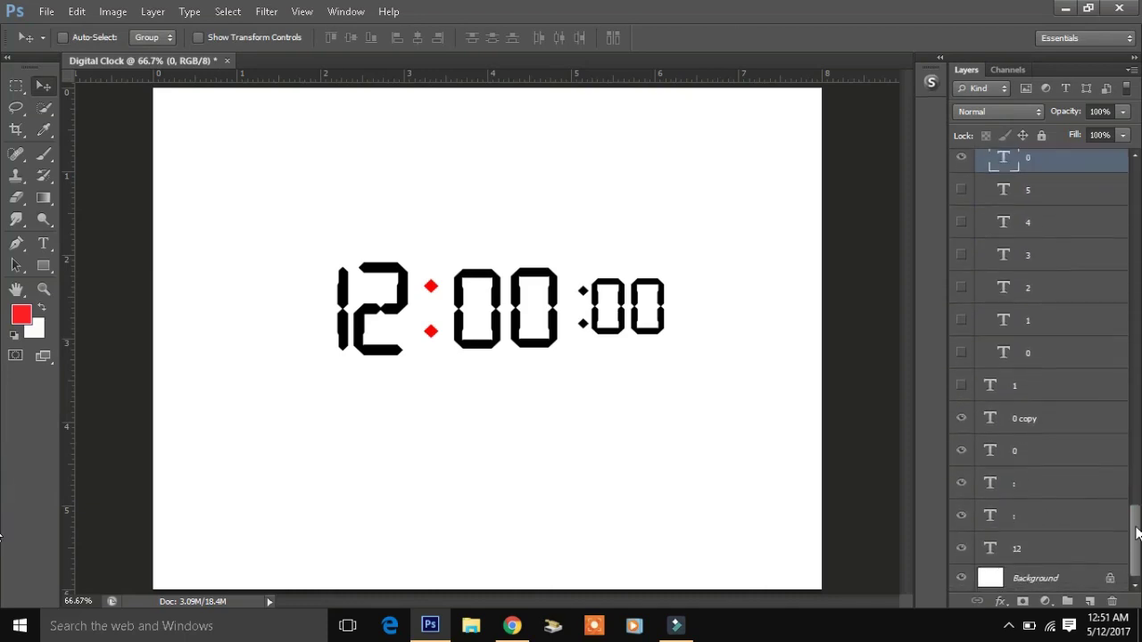
click(962, 386)
click(962, 418)
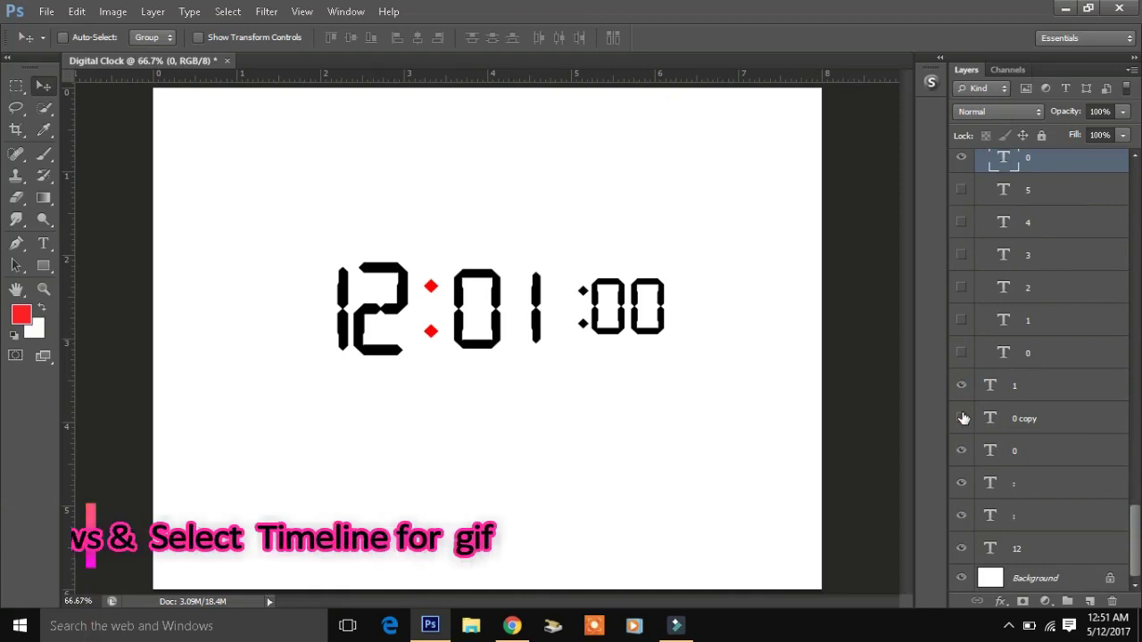
click(963, 418)
click(963, 418)
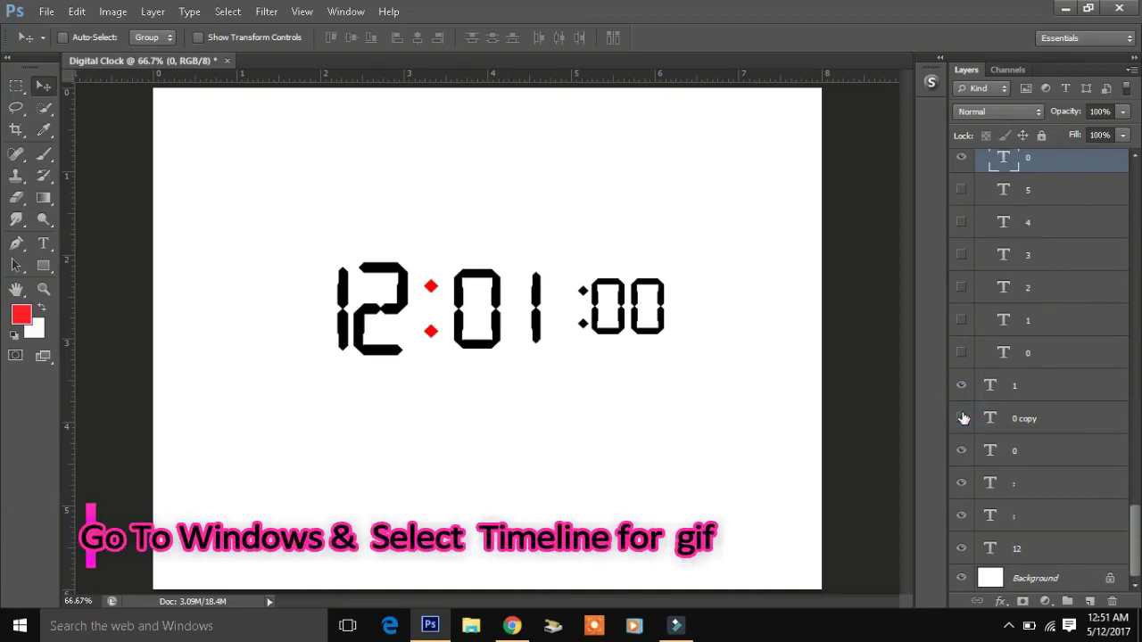
drag(963, 419, 965, 390)
click(966, 390)
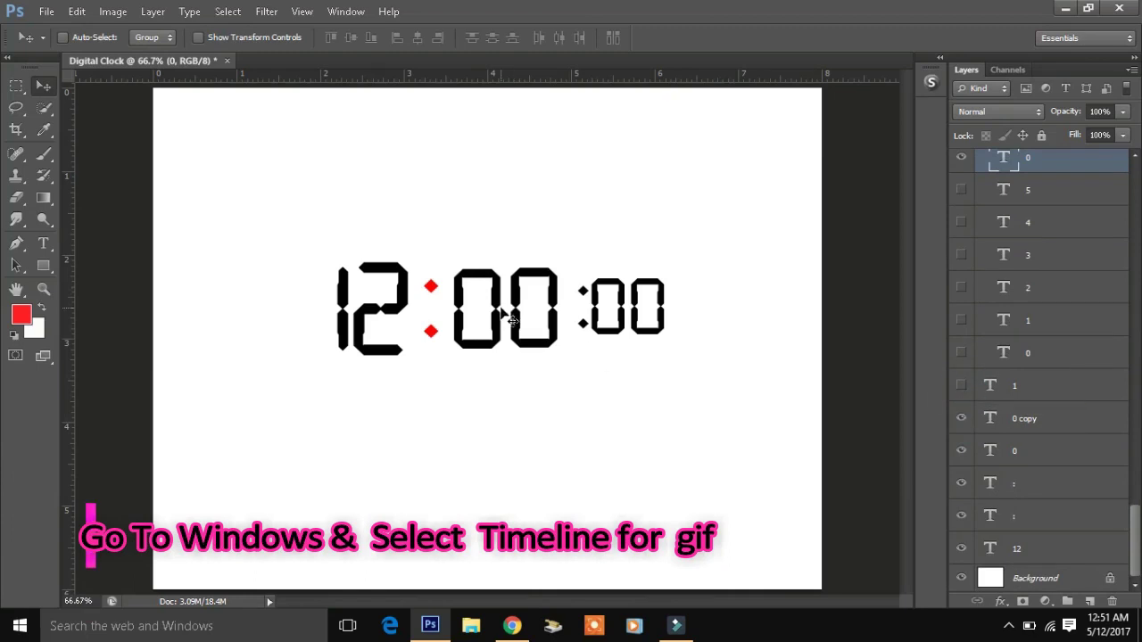
drag(1121, 515, 4, 209)
scroll(1002, 523, down, 5)
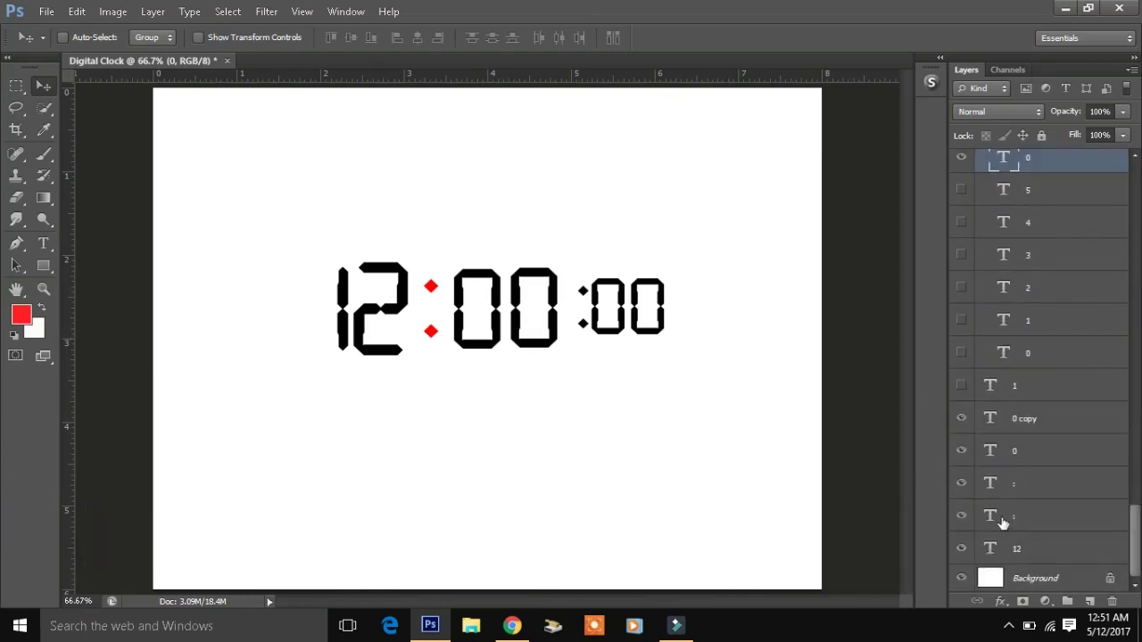
- Show the animation Timeline panel, fit it on screen, and duplicate the first frame
click(346, 11)
click(371, 441)
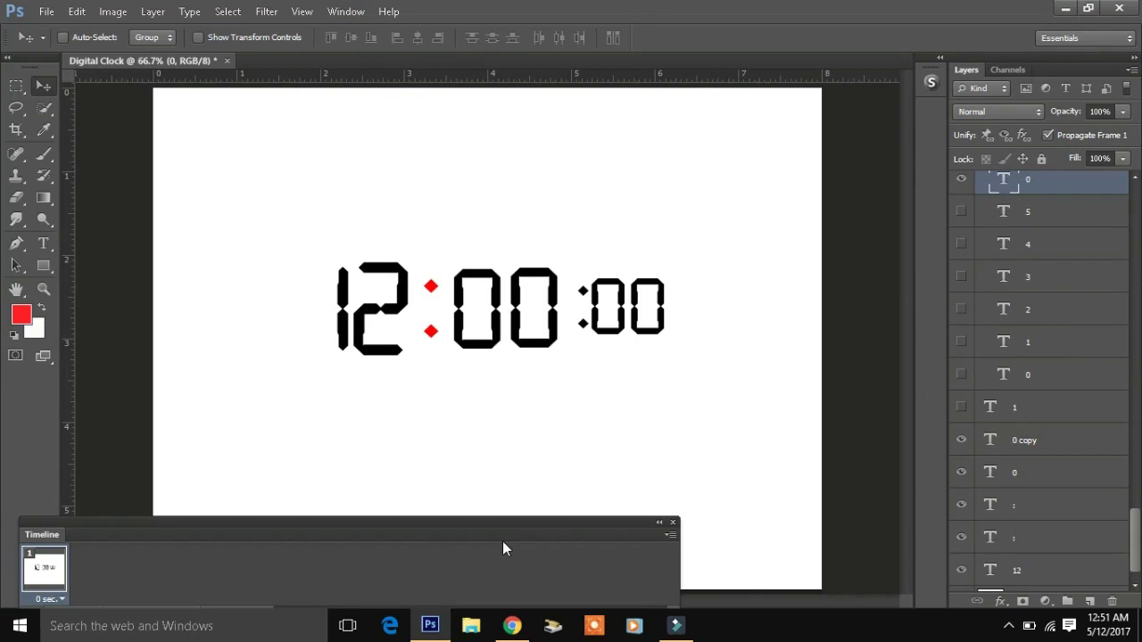
drag(561, 520, 568, 491)
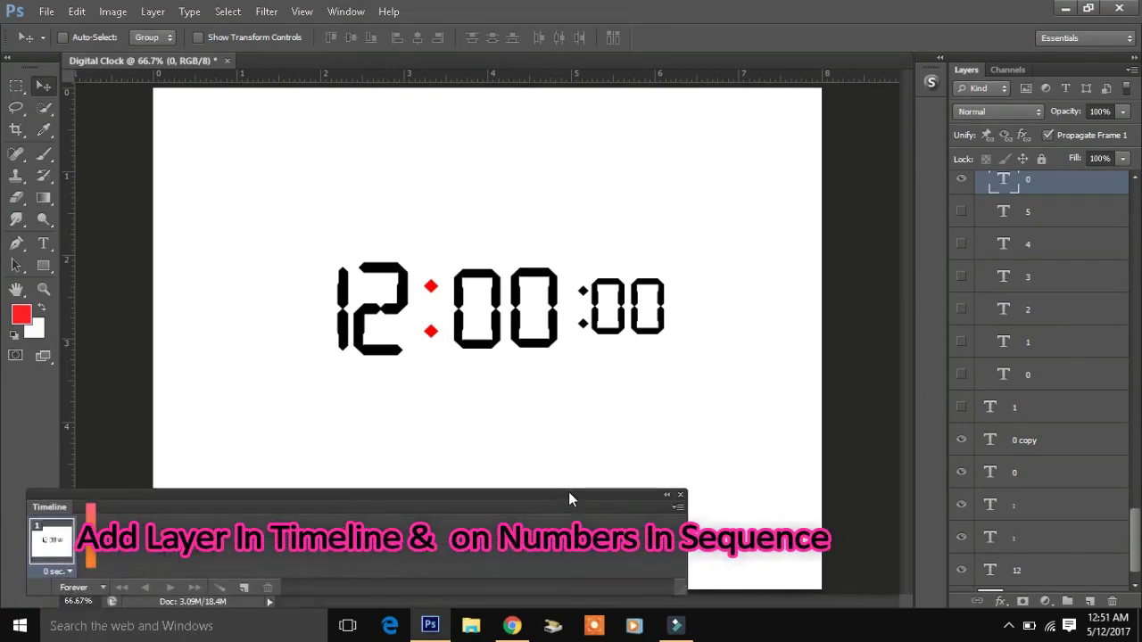
click(245, 588)
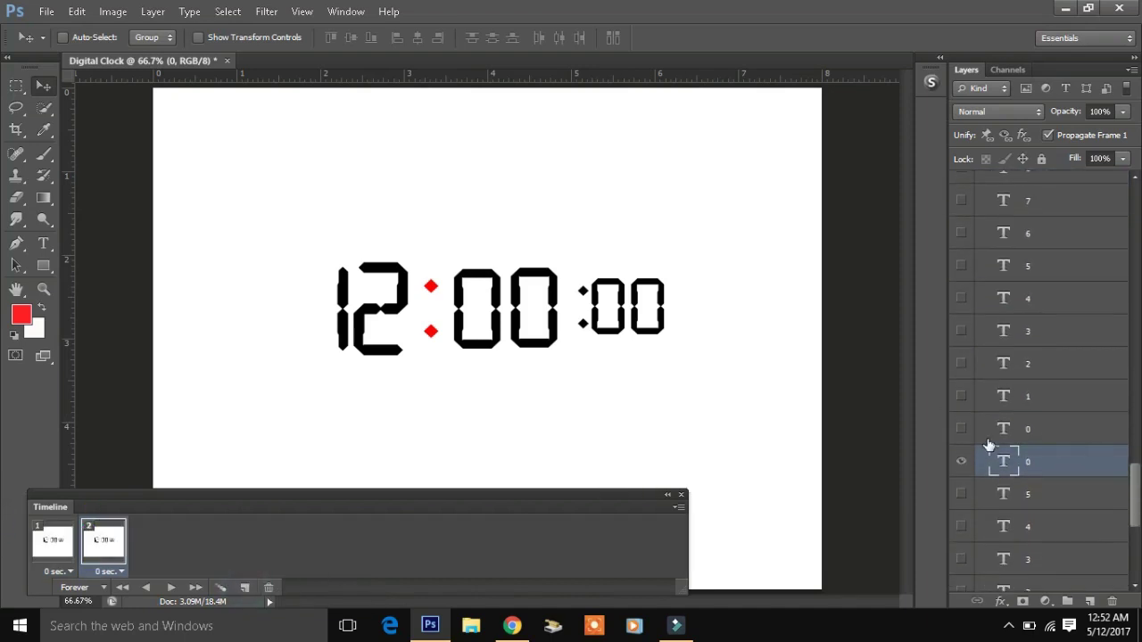
- In the second frame, hide the top '0' seconds layer so the clock reads 12:00:0
click(972, 429)
click(964, 431)
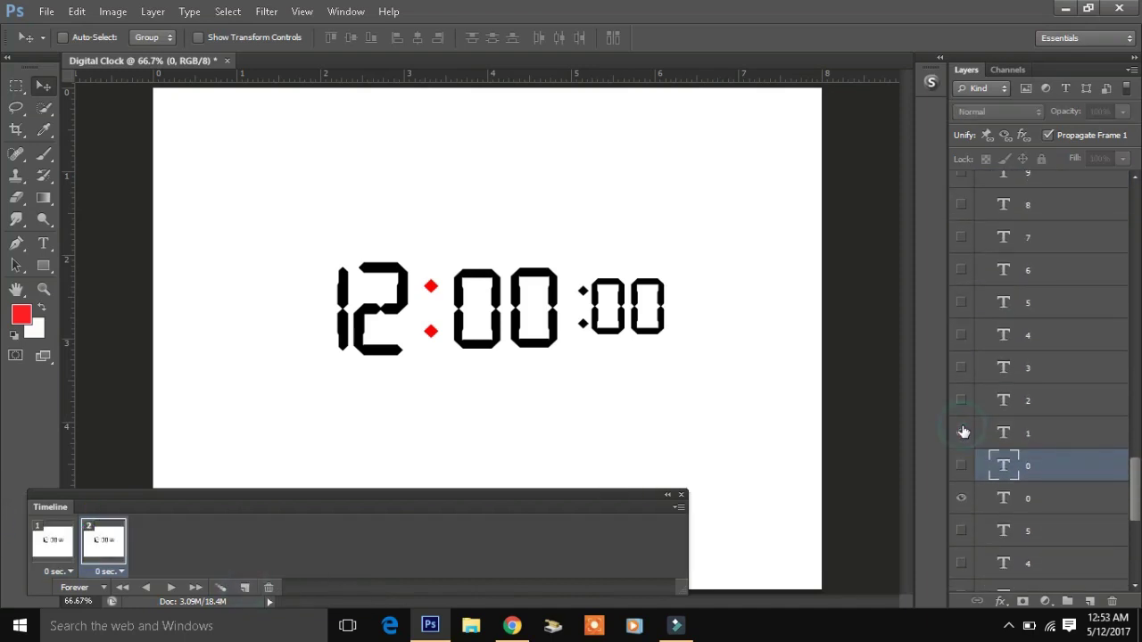
right_click(660, 324)
click(685, 347)
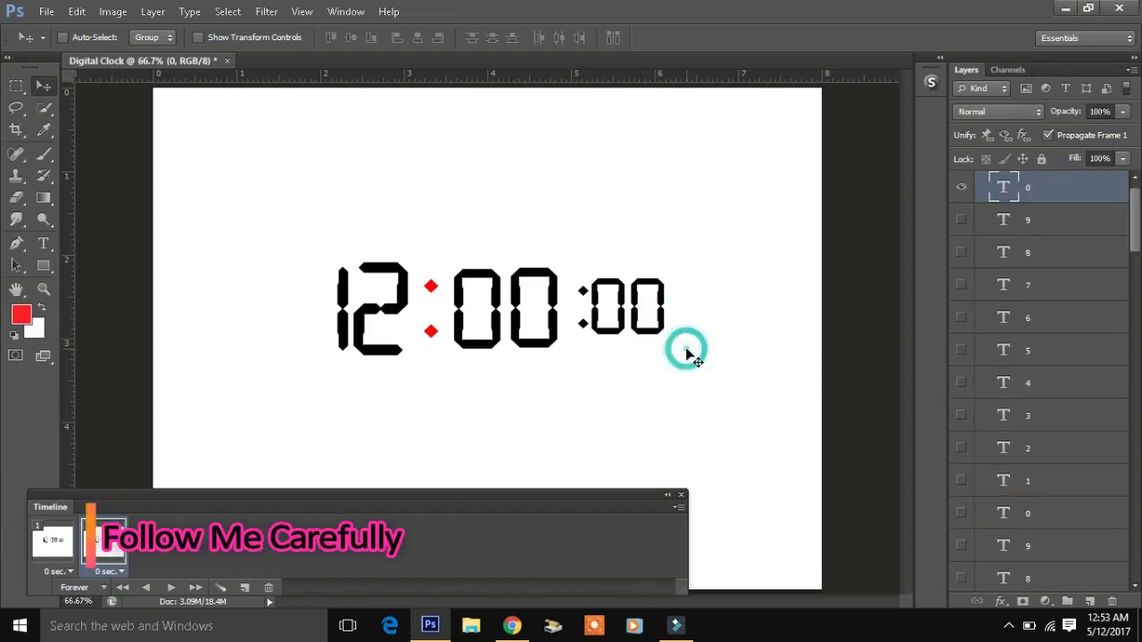
click(961, 187)
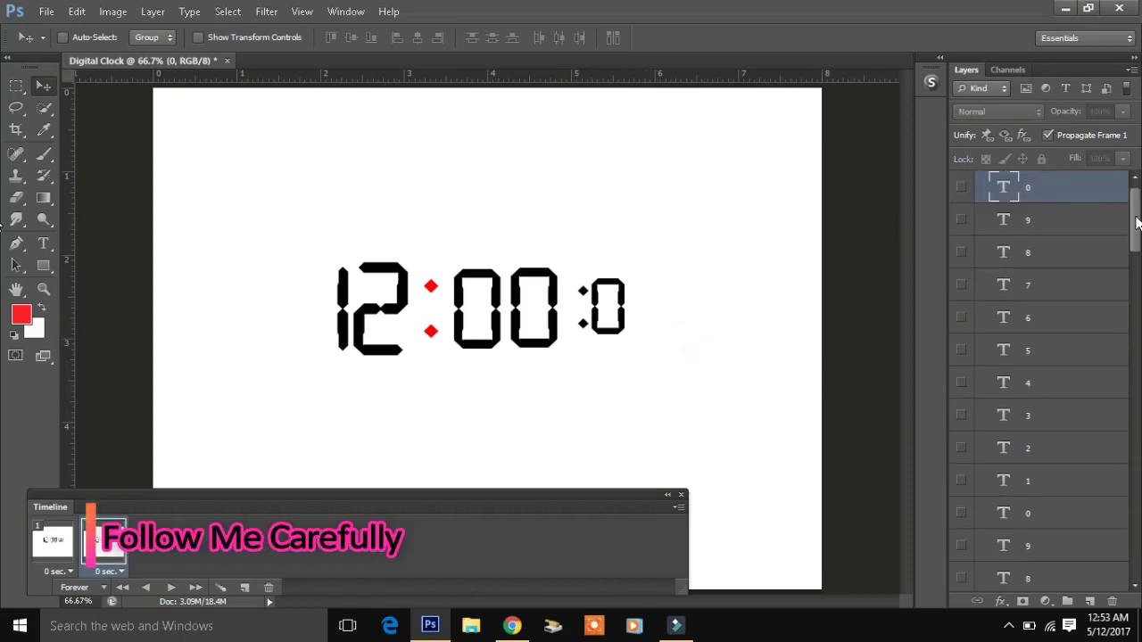
- Preview the 1 and 0 digit layers, leaving both hidden
drag(1135, 214, 1137, 507)
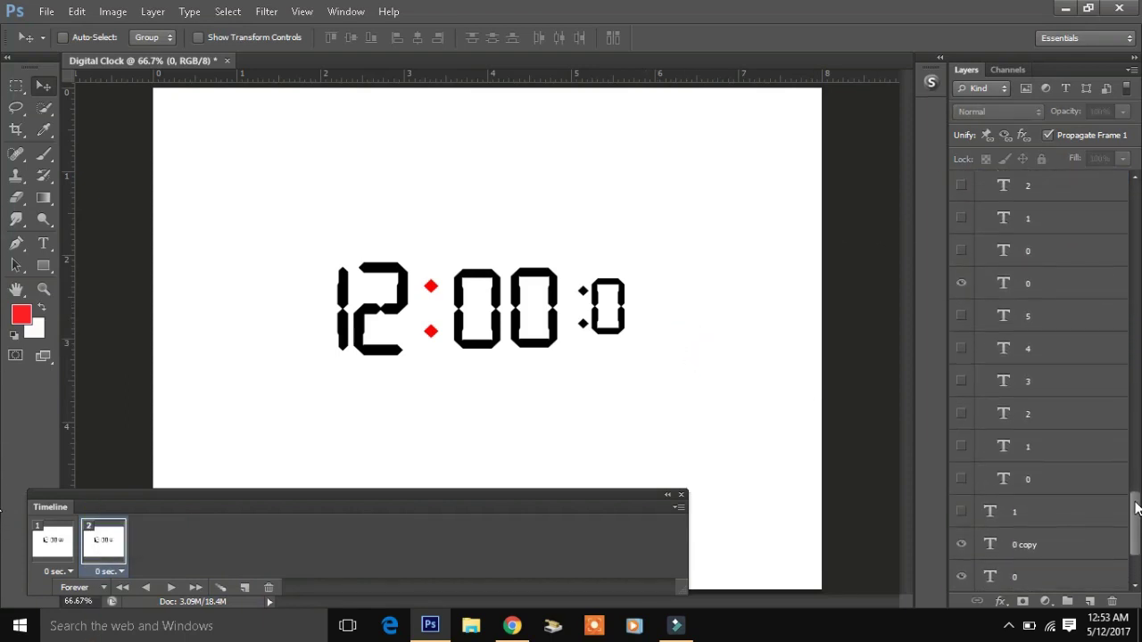
click(960, 511)
click(960, 511)
drag(1138, 510, 1138, 466)
click(961, 528)
click(962, 528)
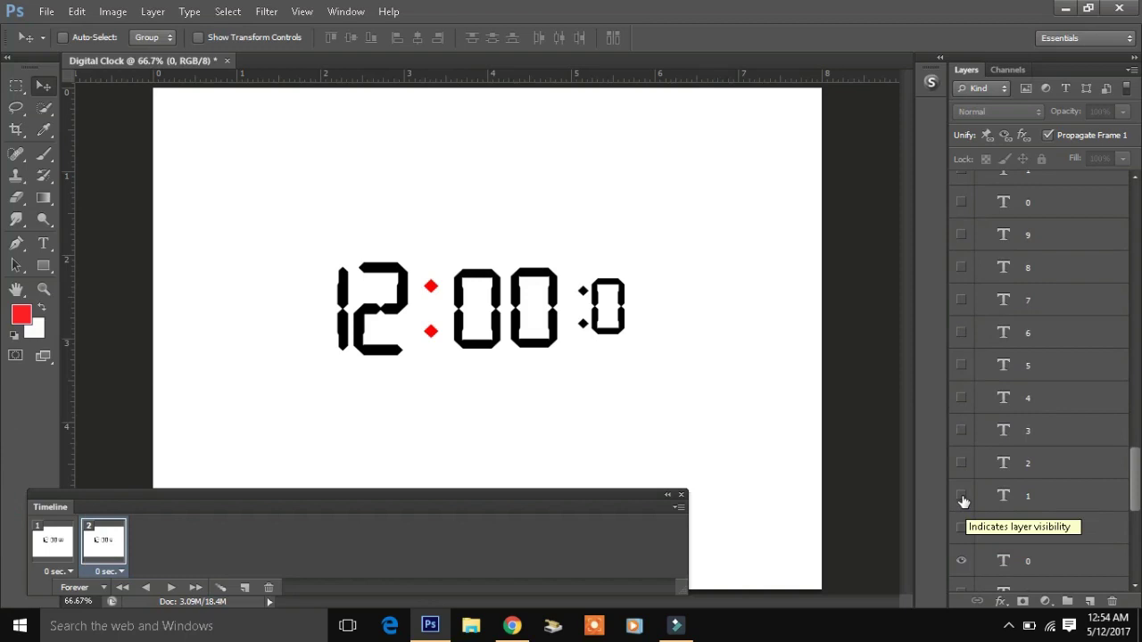
- Show the 1 as the last seconds digit and turn off the stray 8 digit
click(961, 496)
click(961, 468)
click(961, 468)
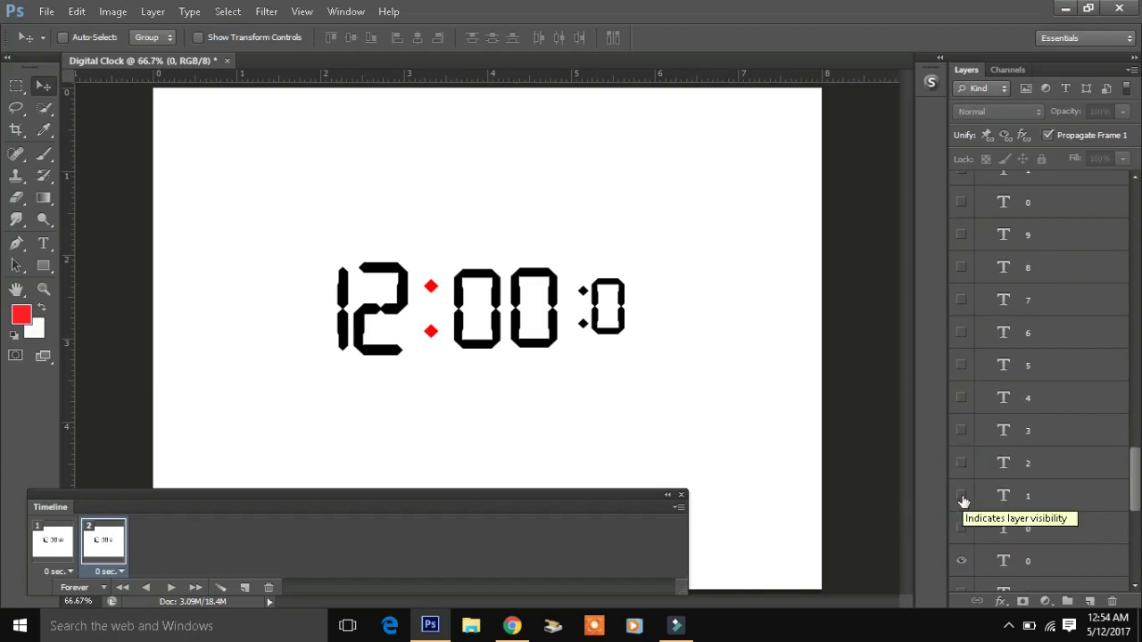
click(961, 269)
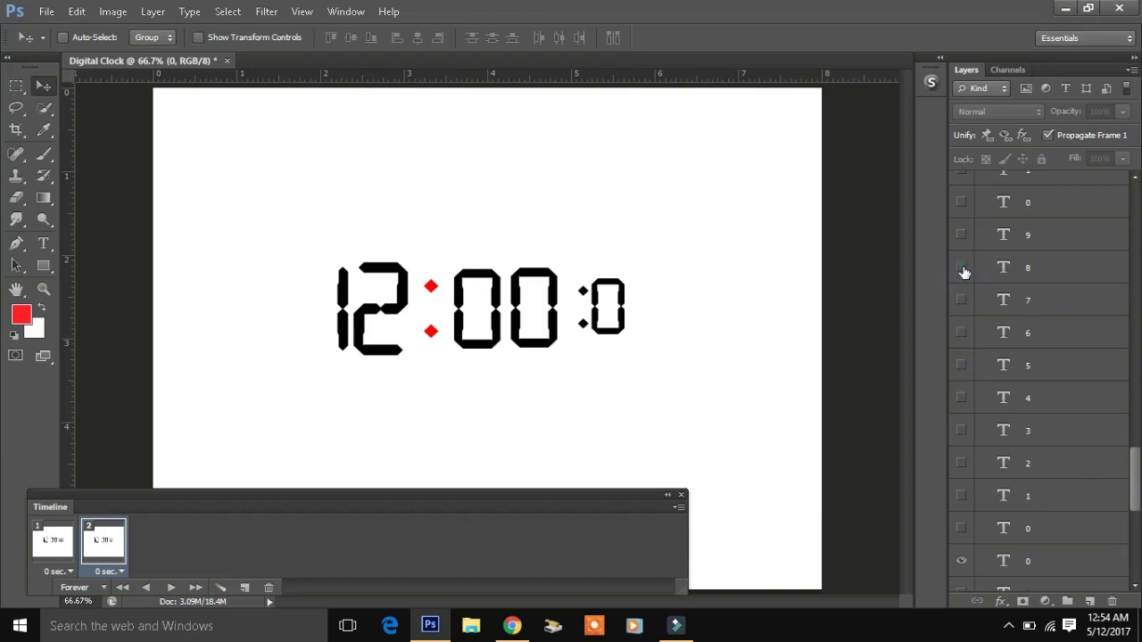
click(962, 502)
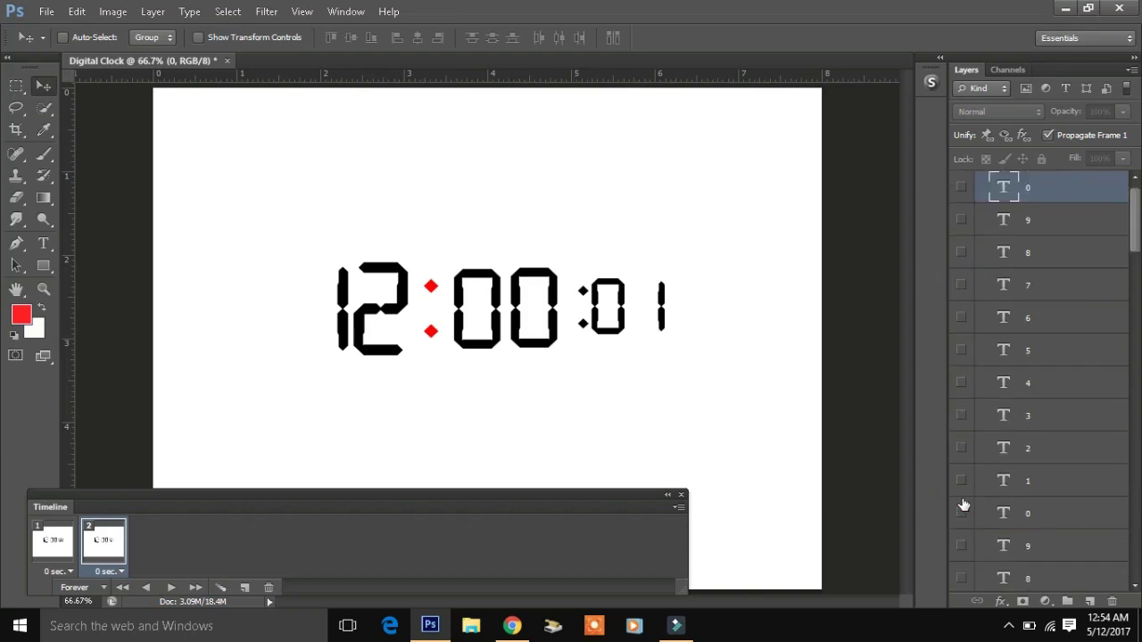
- Nudge the 1 digit layer slightly left into place
drag(967, 493, 978, 511)
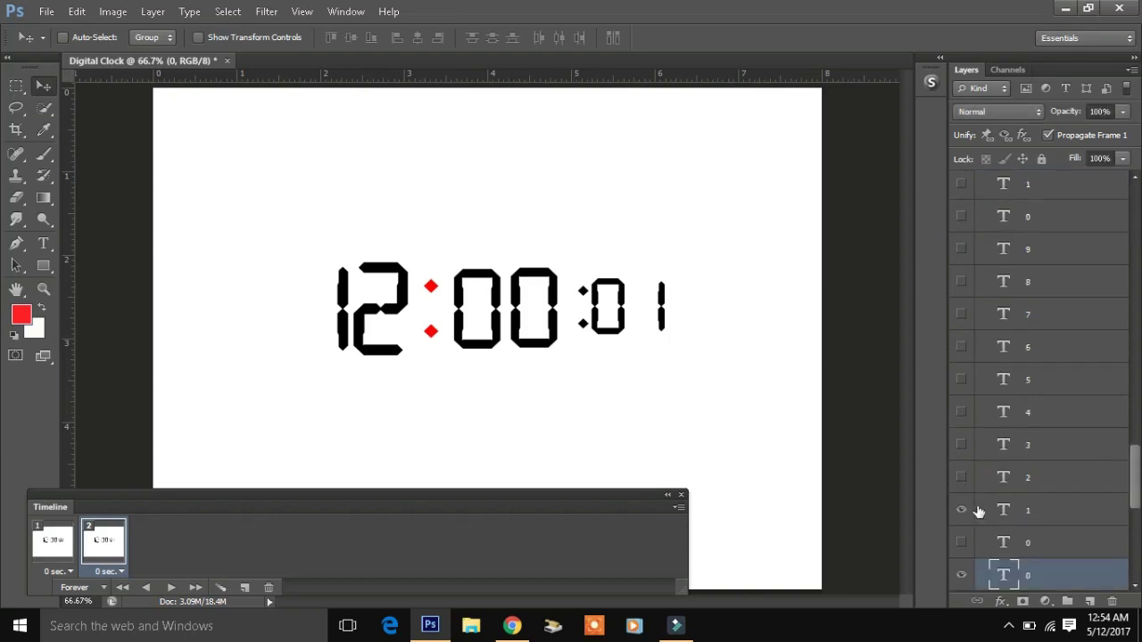
click(1110, 512)
scroll(1076, 467, down, 3)
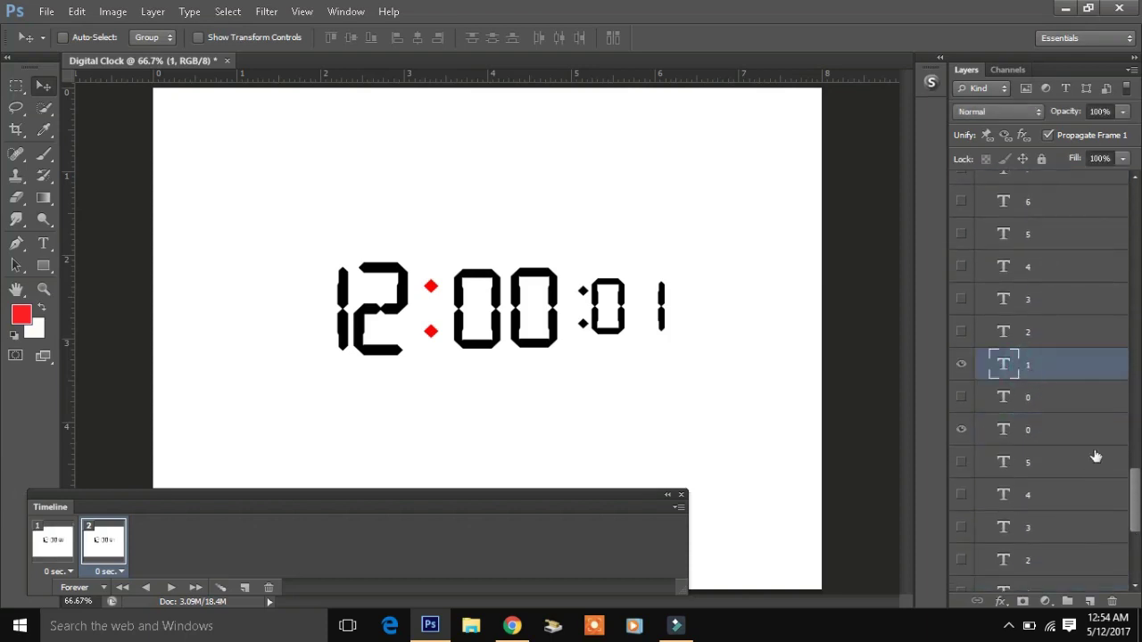
drag(1133, 484, 1133, 471)
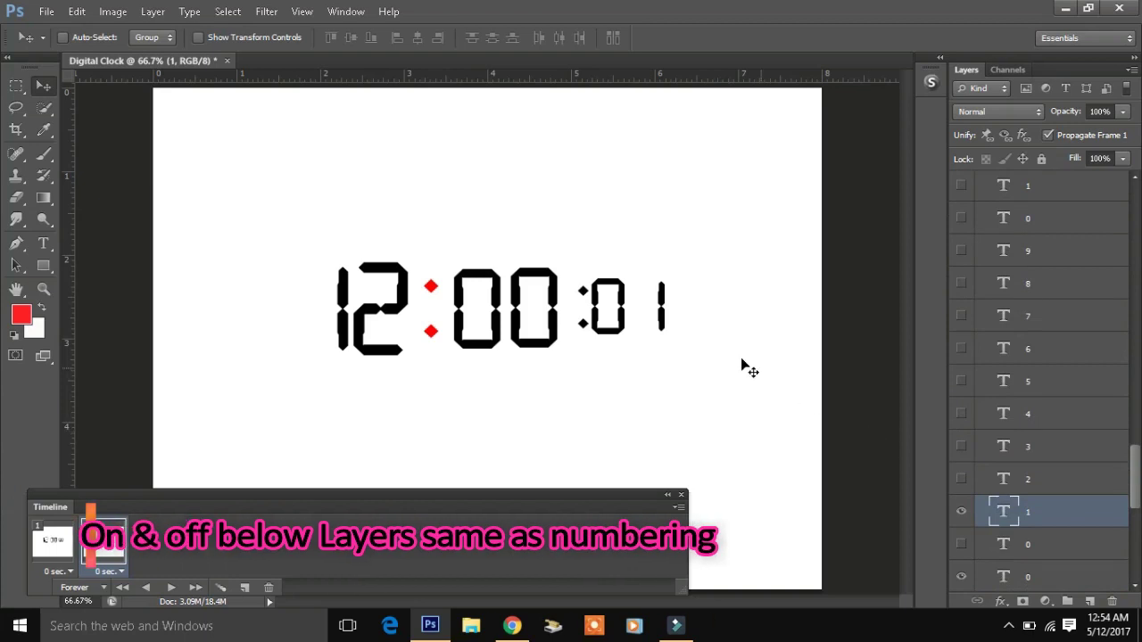
drag(662, 323, 653, 320)
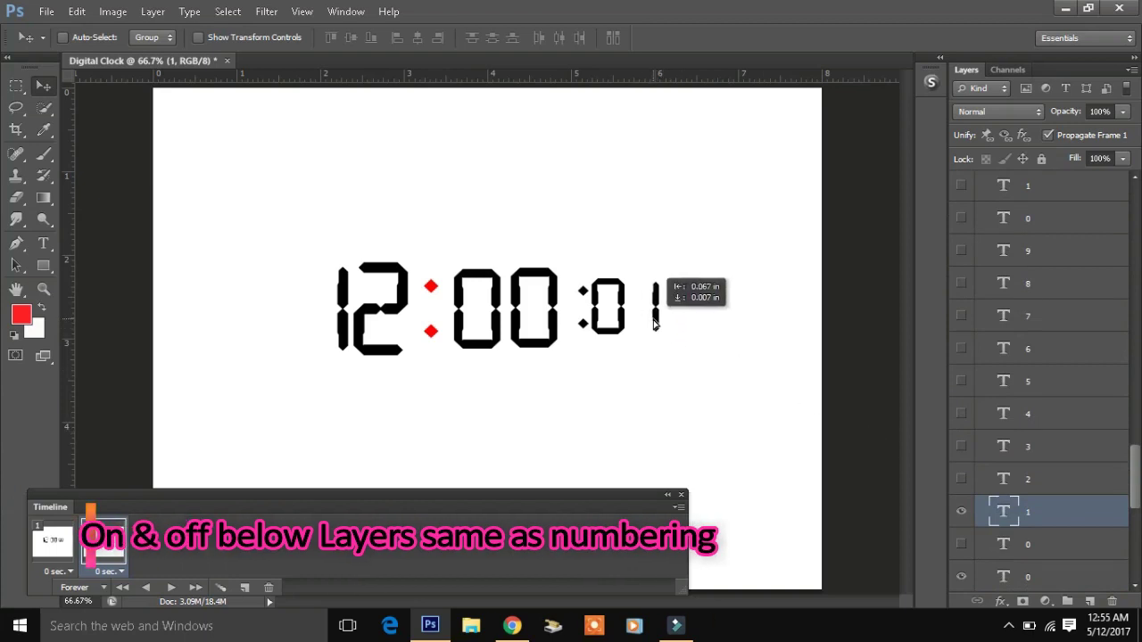
- Recheck the 1 and 2 digit layers, leaving 1 visible so seconds read 01
click(961, 511)
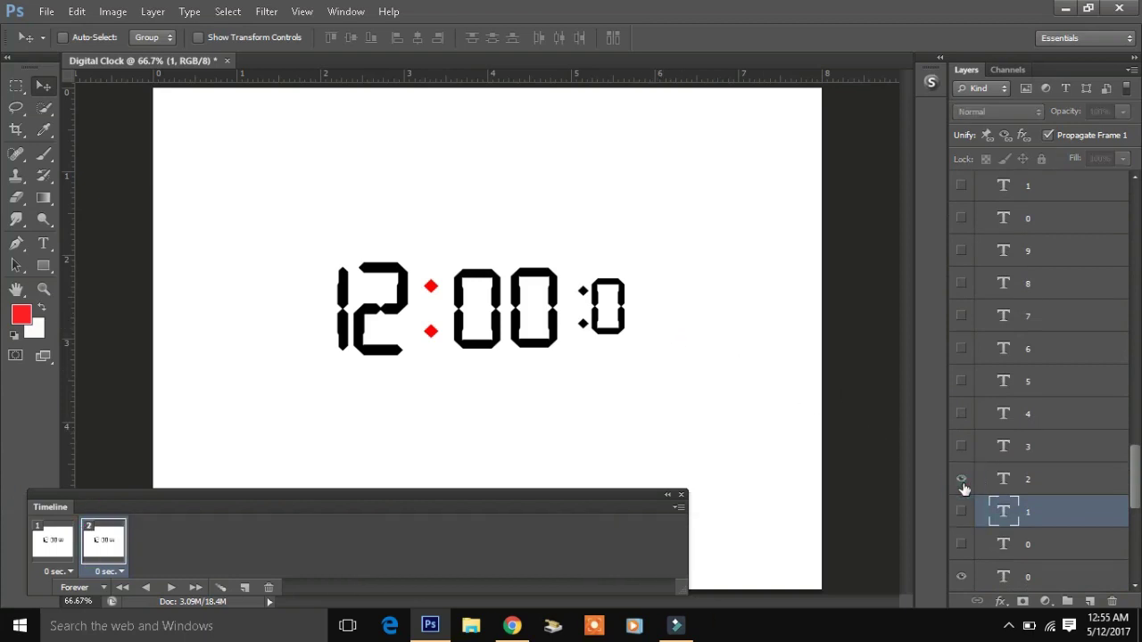
click(961, 479)
click(963, 488)
click(965, 515)
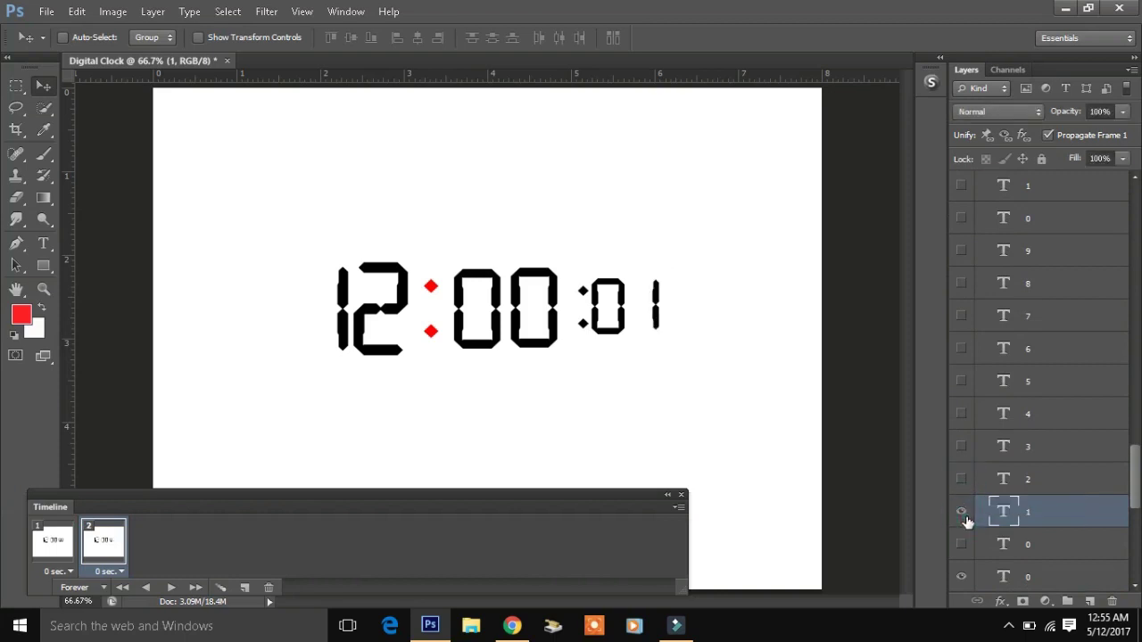
- Add frames 3, 4 and 5 showing seconds 02, 03 and 04
click(252, 585)
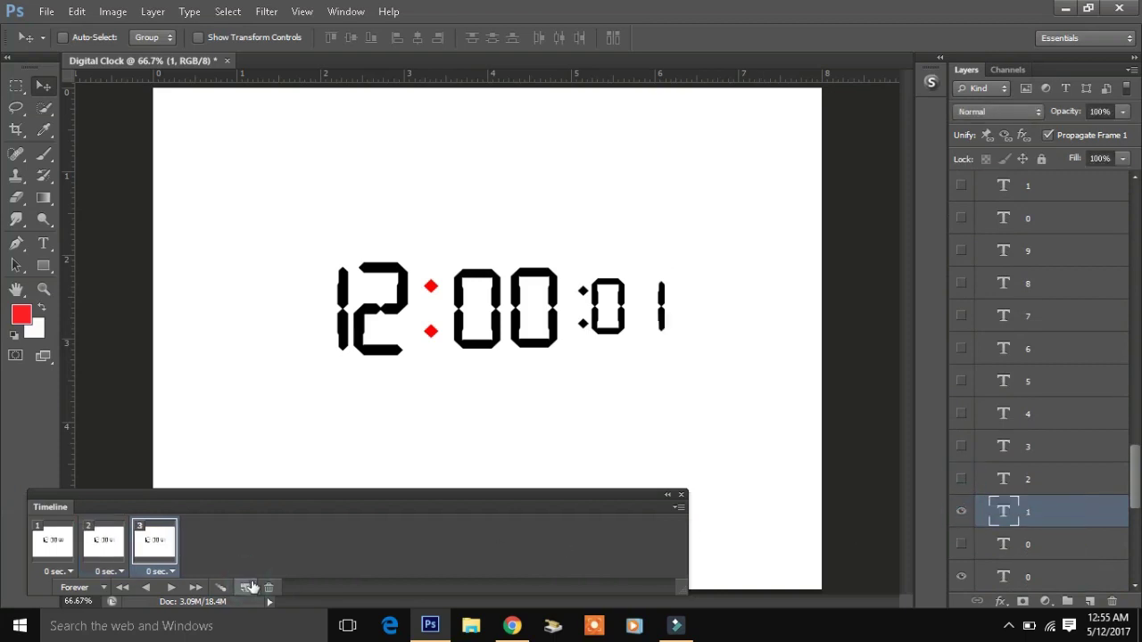
click(960, 511)
click(960, 479)
click(242, 588)
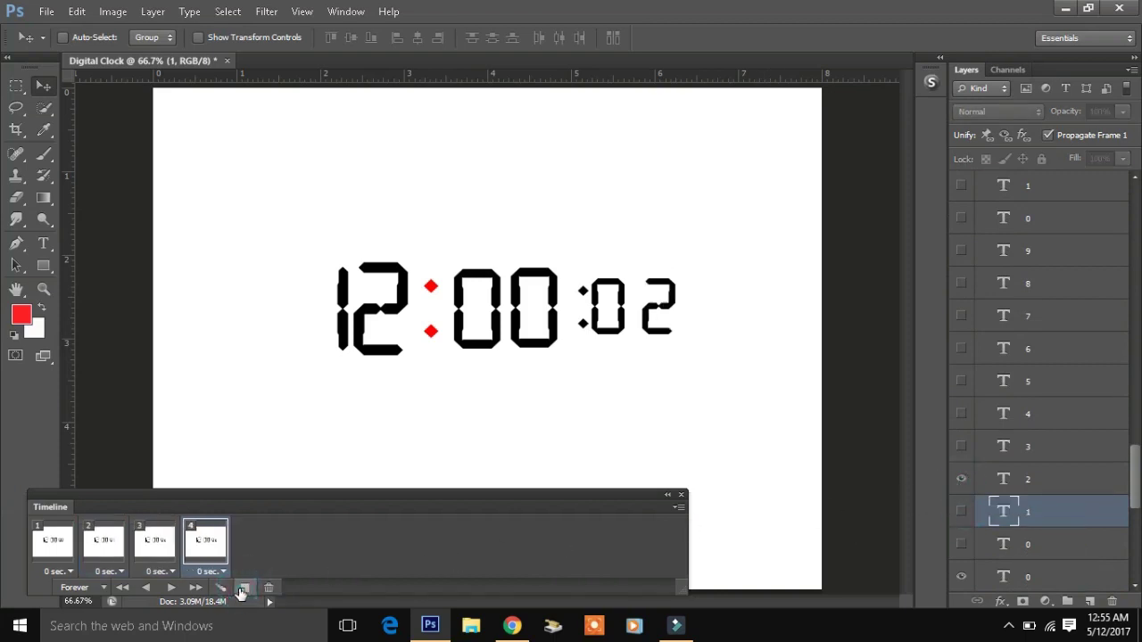
click(960, 479)
click(960, 446)
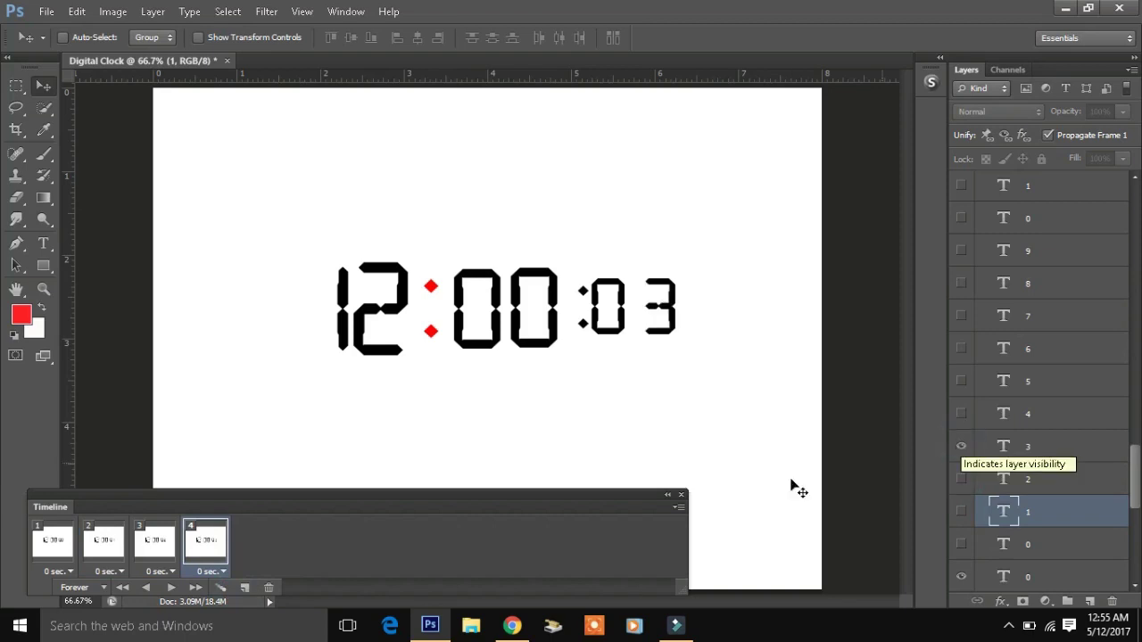
click(244, 587)
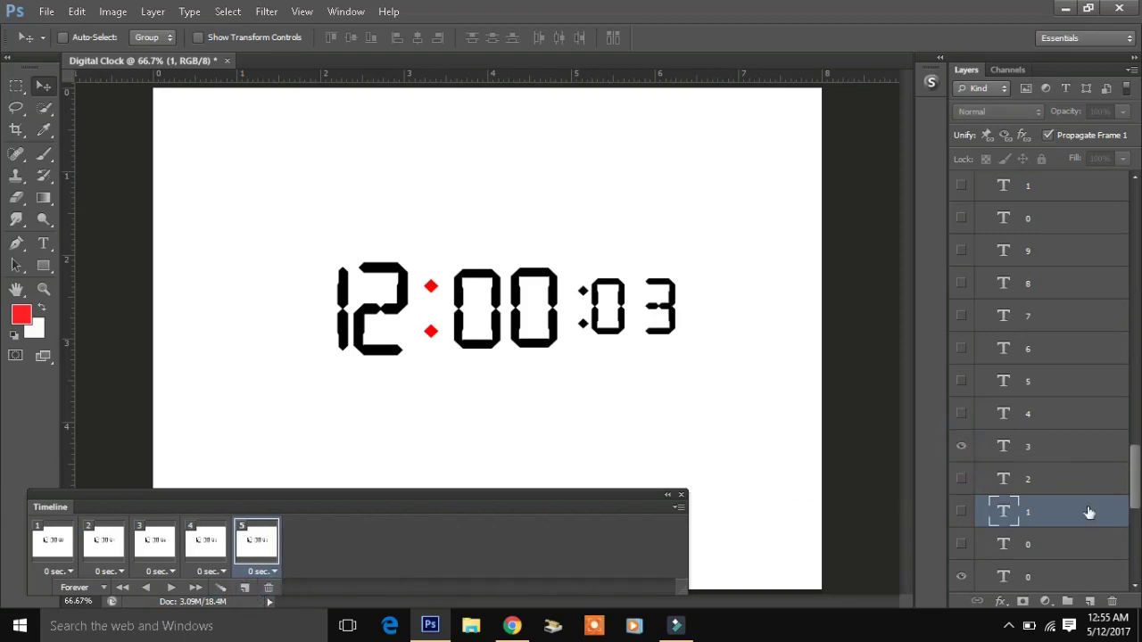
click(961, 446)
click(961, 414)
- Add frames 6 through 9 showing seconds 05, 06, 07 and 08
click(244, 588)
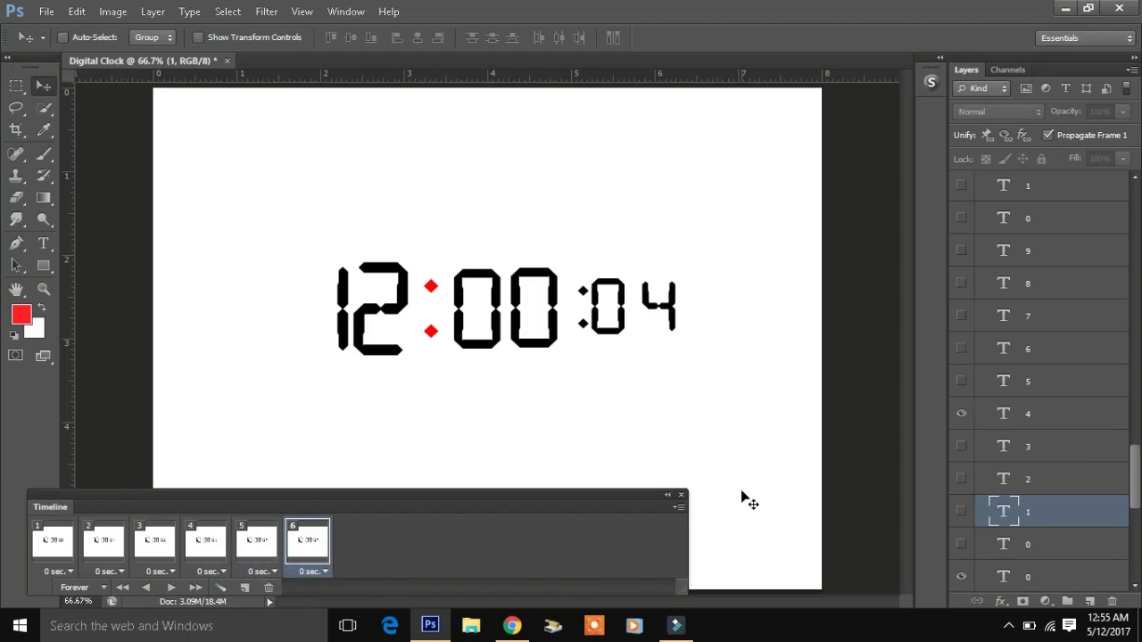
click(961, 414)
click(961, 380)
click(244, 588)
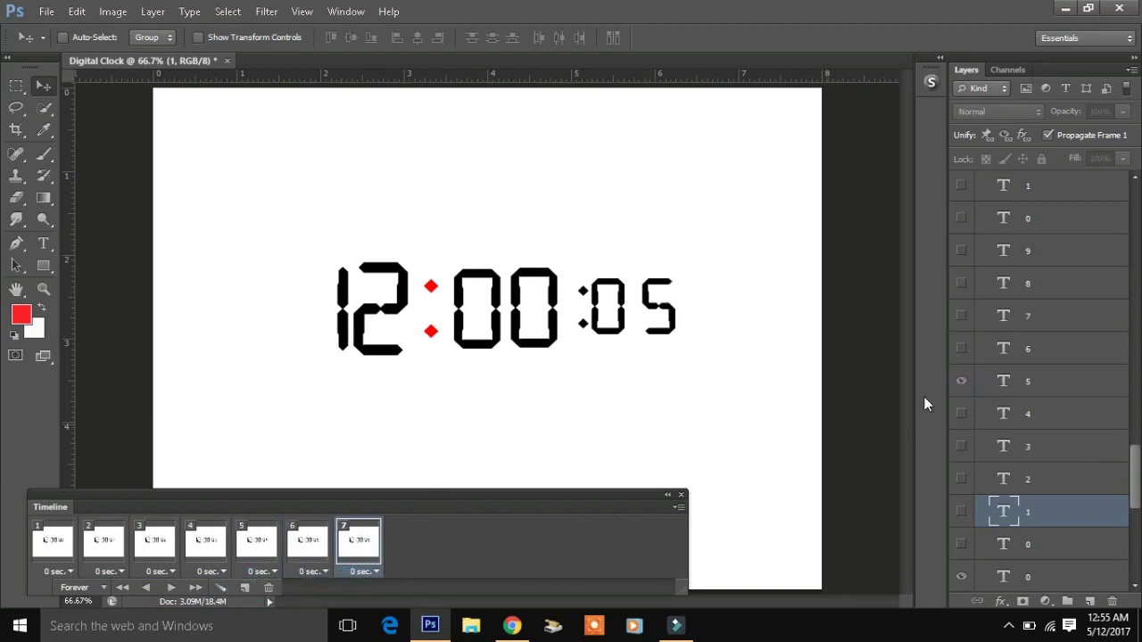
click(960, 381)
click(961, 349)
click(244, 588)
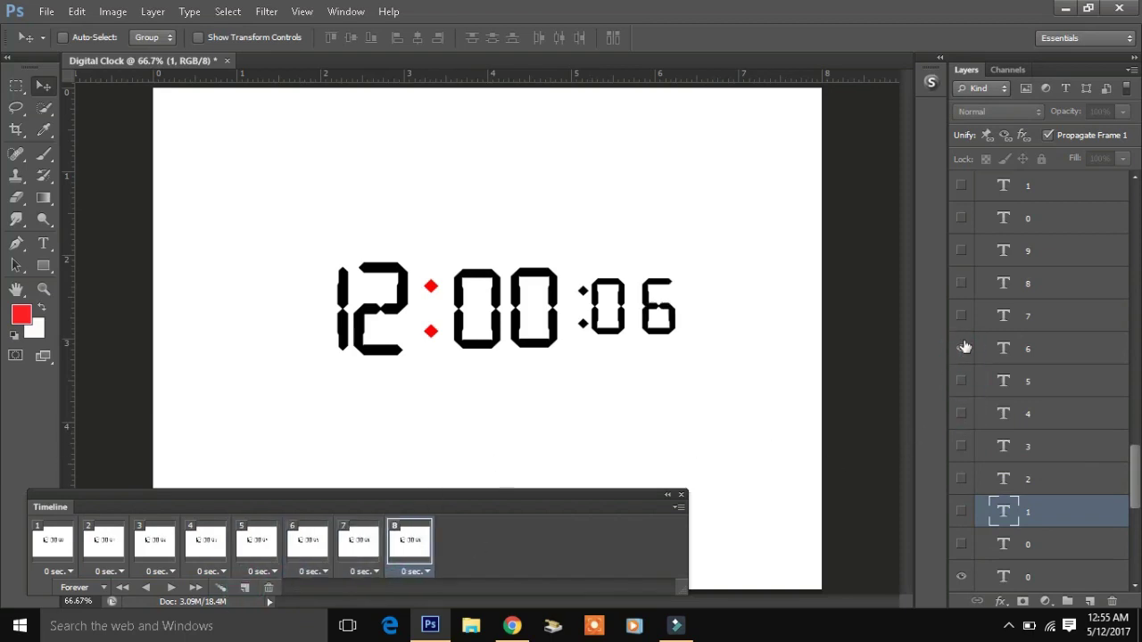
click(961, 349)
click(960, 316)
click(244, 587)
click(961, 315)
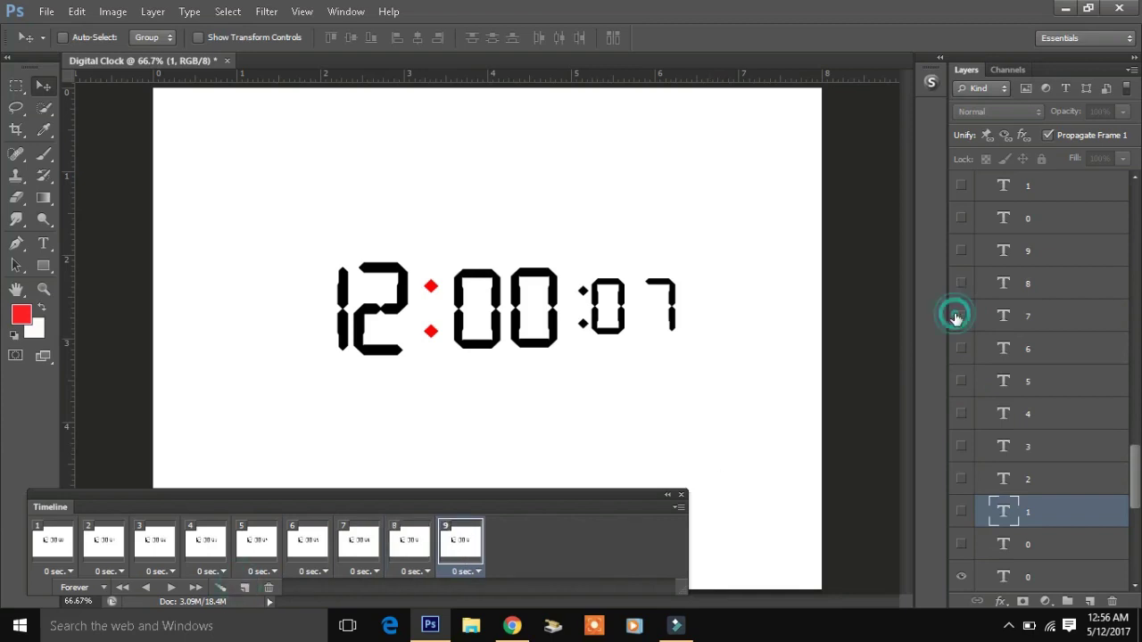
click(961, 283)
- Hide the red colon in frame 2 and both colons in frame 4
click(59, 539)
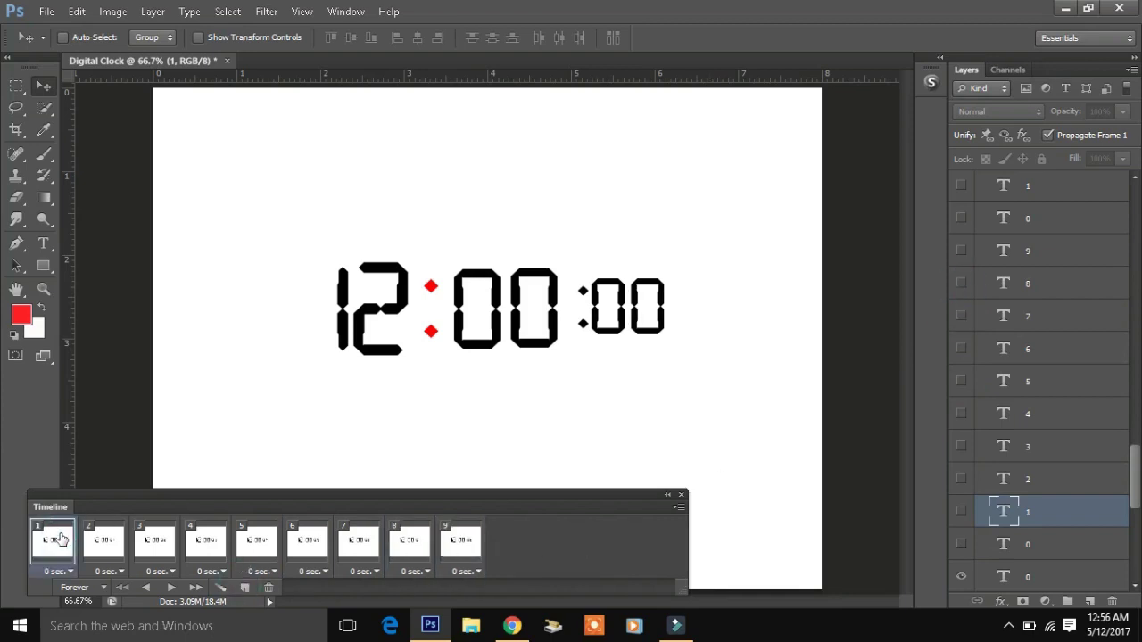
click(95, 546)
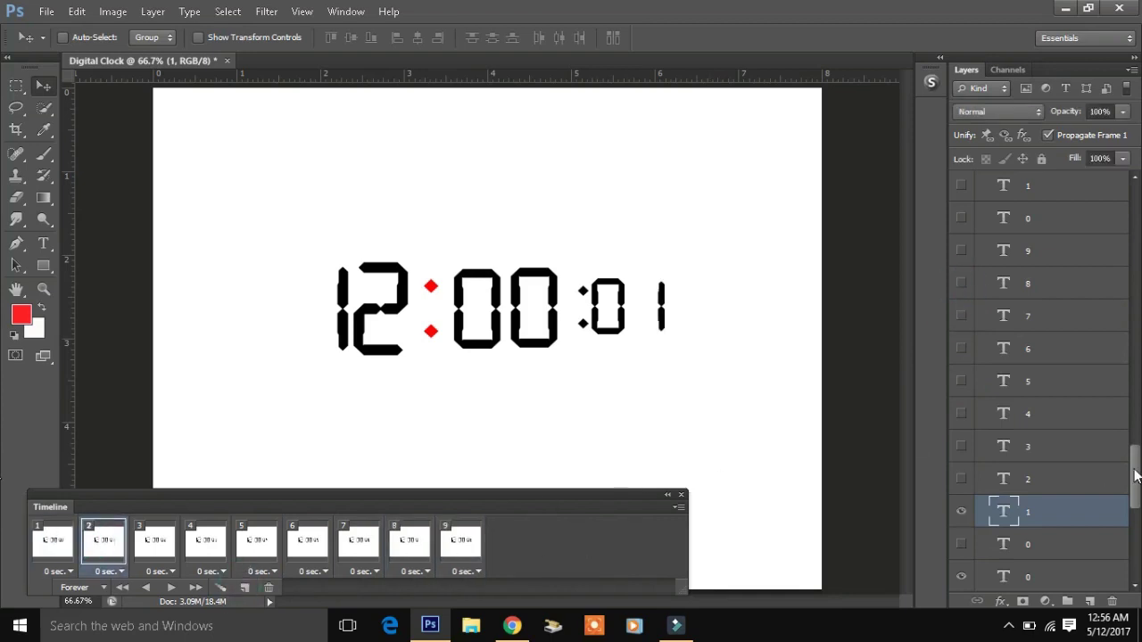
drag(1135, 475, 1135, 546)
click(961, 517)
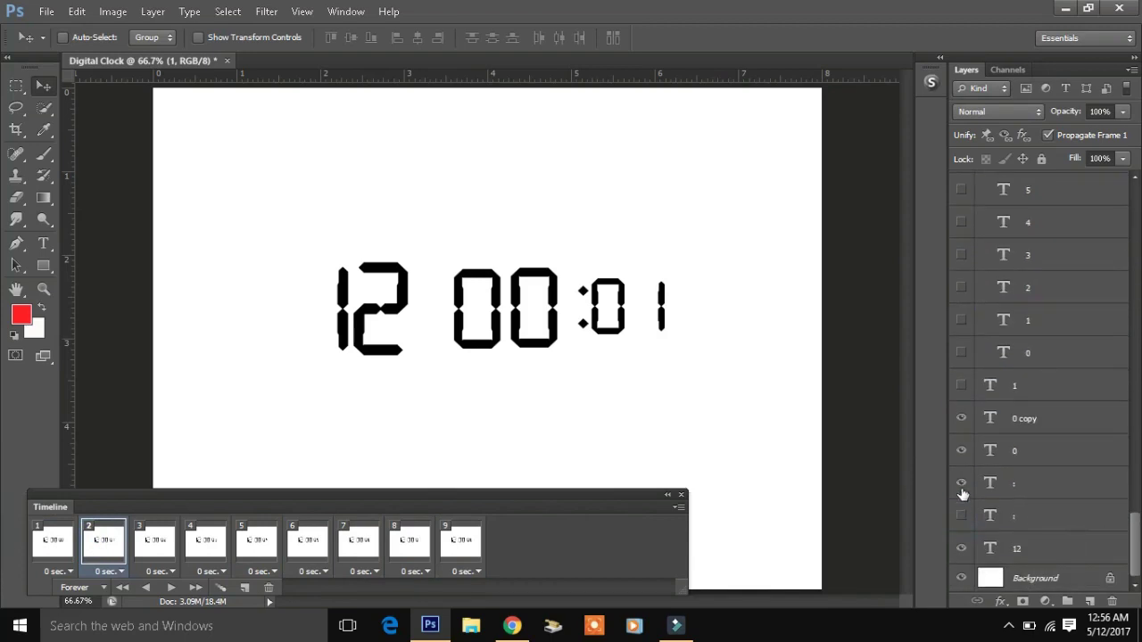
click(154, 540)
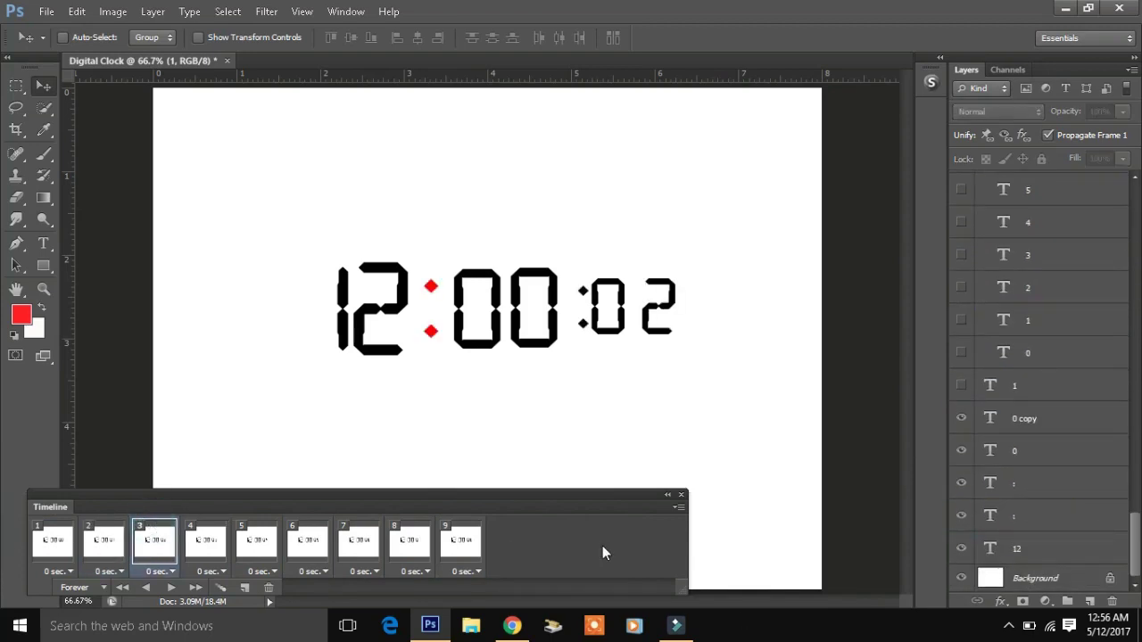
click(206, 548)
click(960, 515)
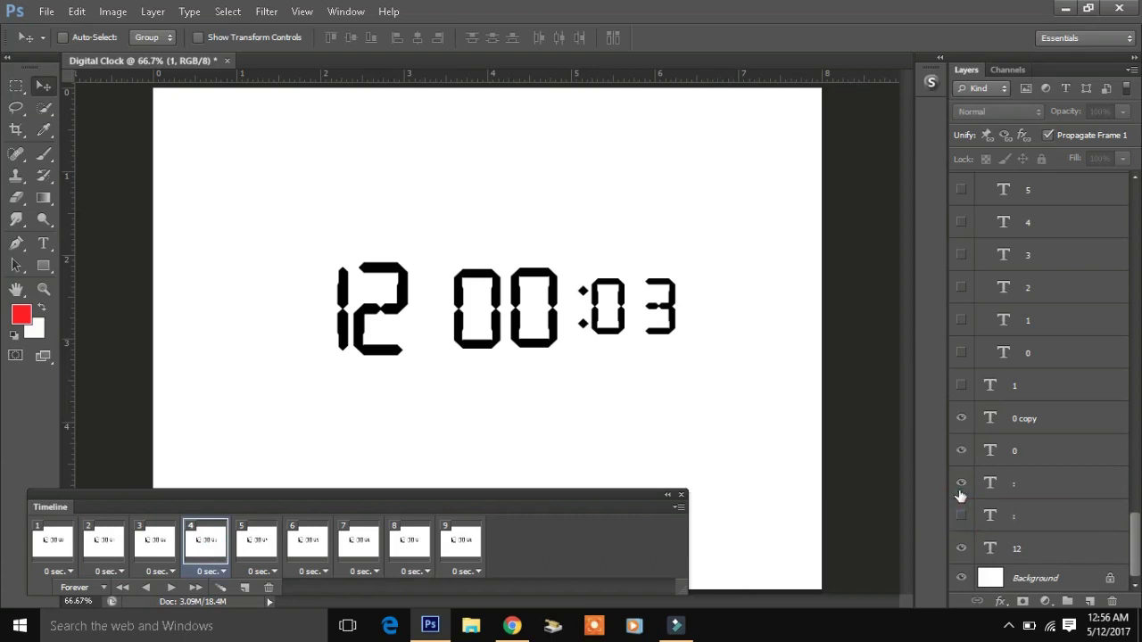
click(961, 482)
- Hide both colons in frames 6 and 8
click(262, 553)
click(308, 553)
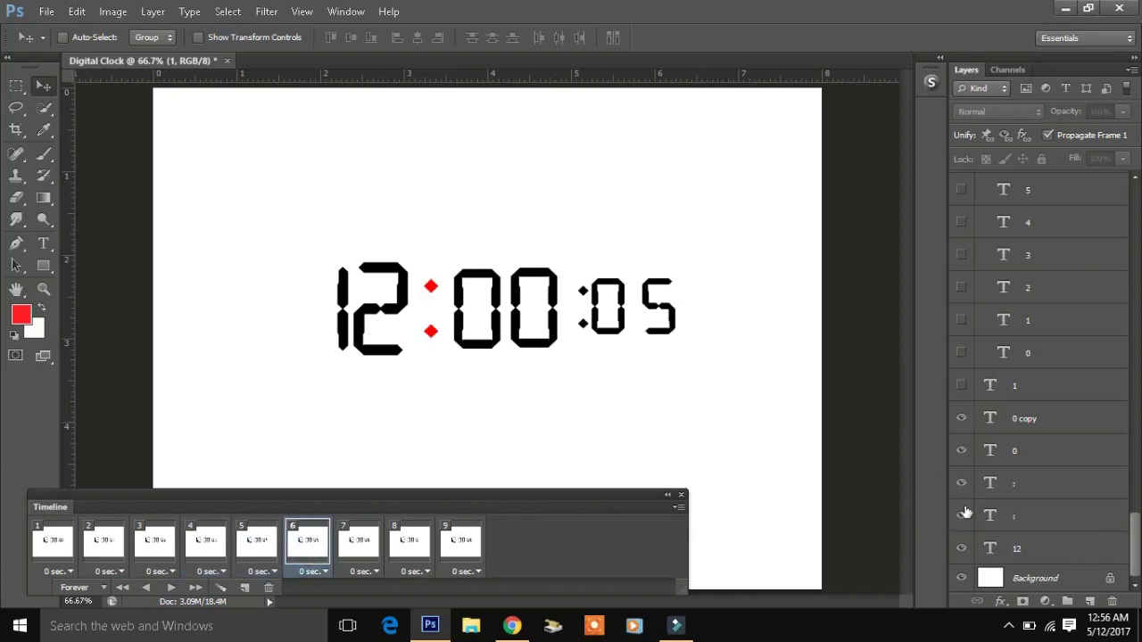
click(960, 515)
click(960, 483)
click(346, 553)
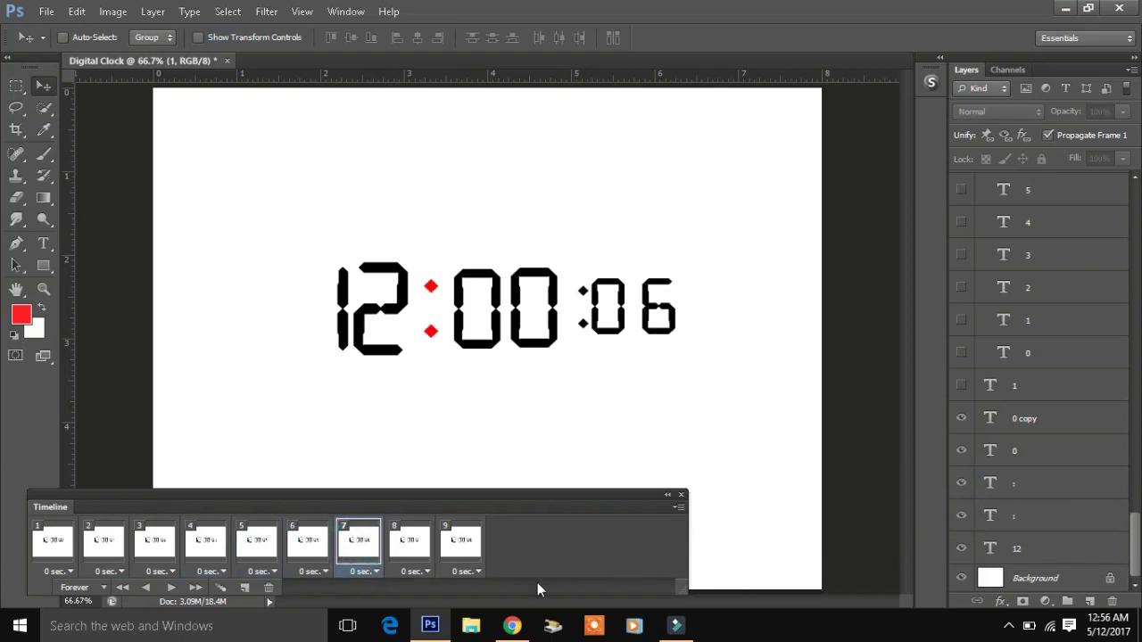
click(410, 544)
click(961, 516)
click(960, 482)
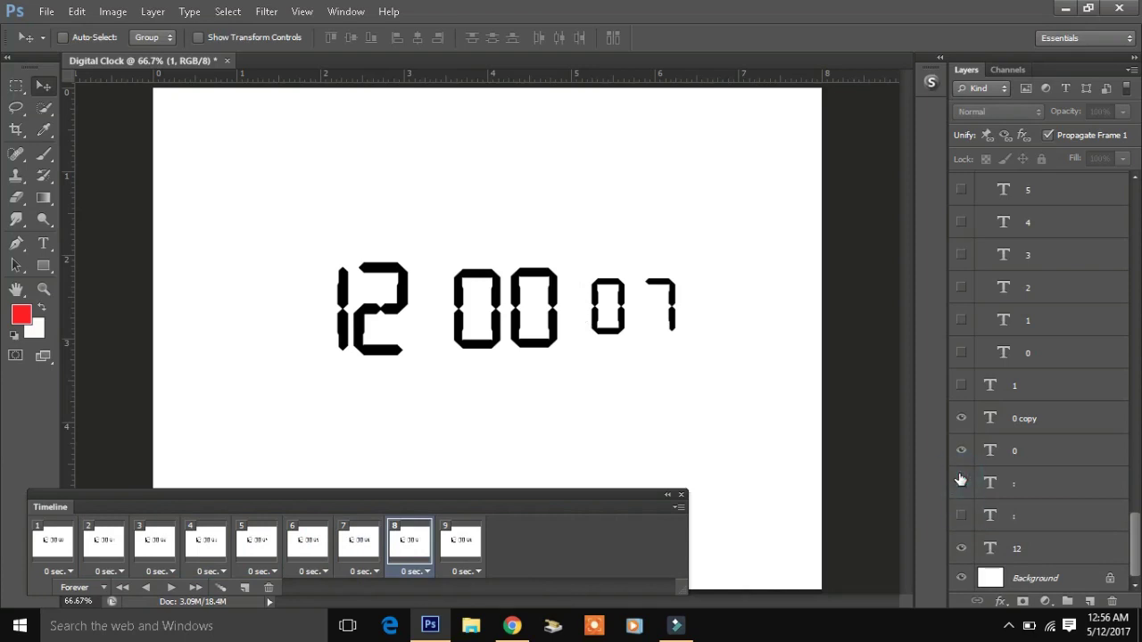
click(470, 535)
- Add a tenth frame showing 12:00:09 with both colons visible
click(244, 588)
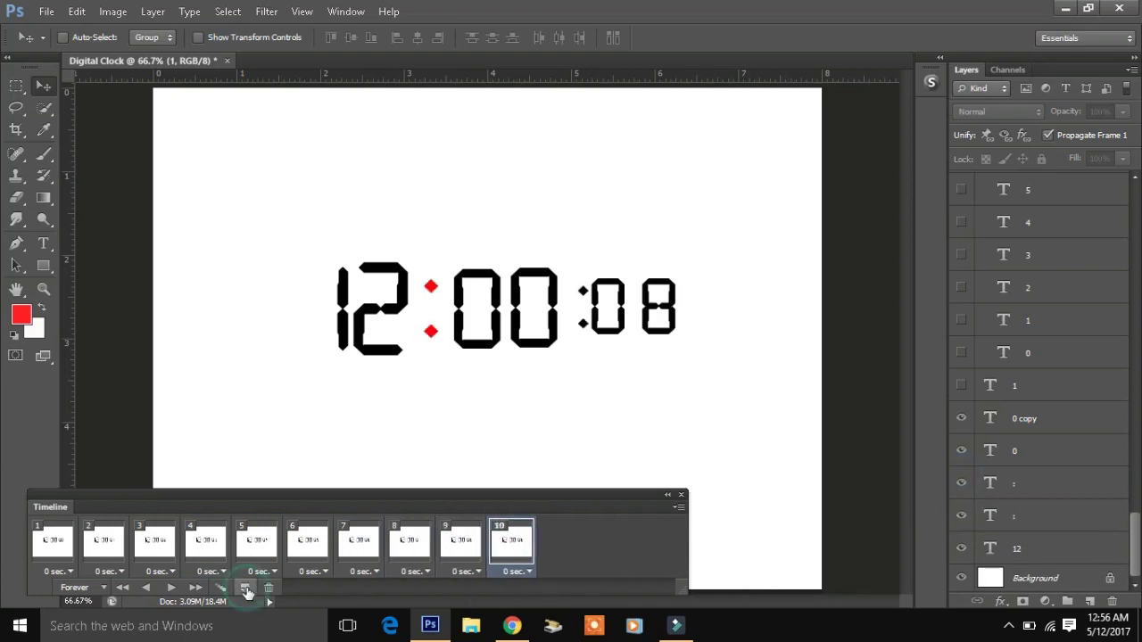
click(960, 516)
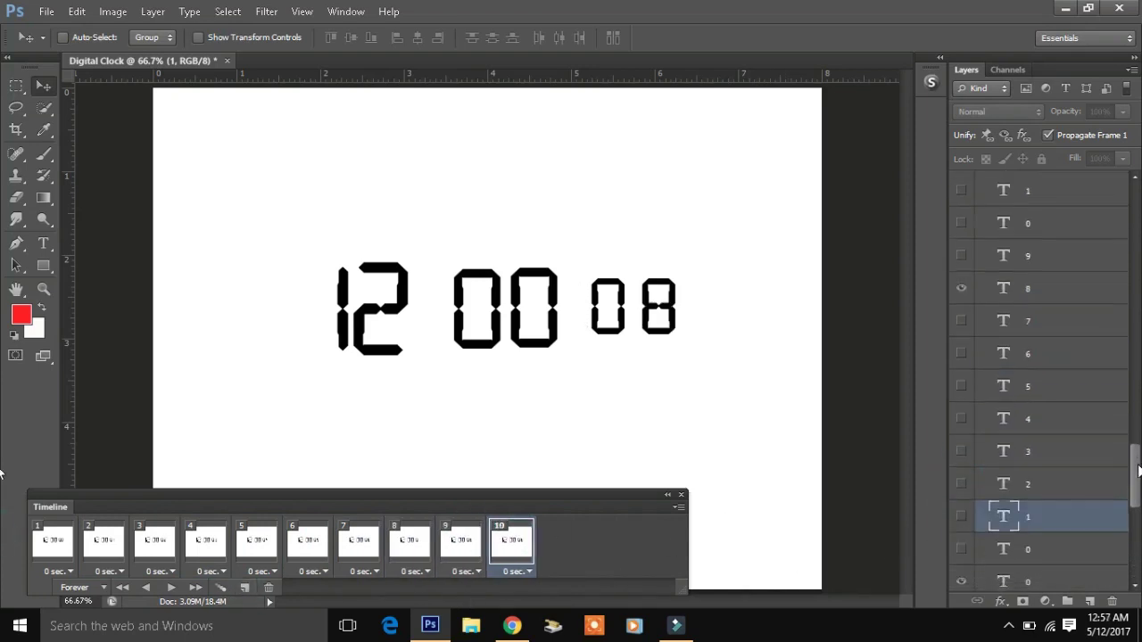
scroll(1026, 500, up, 10)
click(960, 502)
click(960, 470)
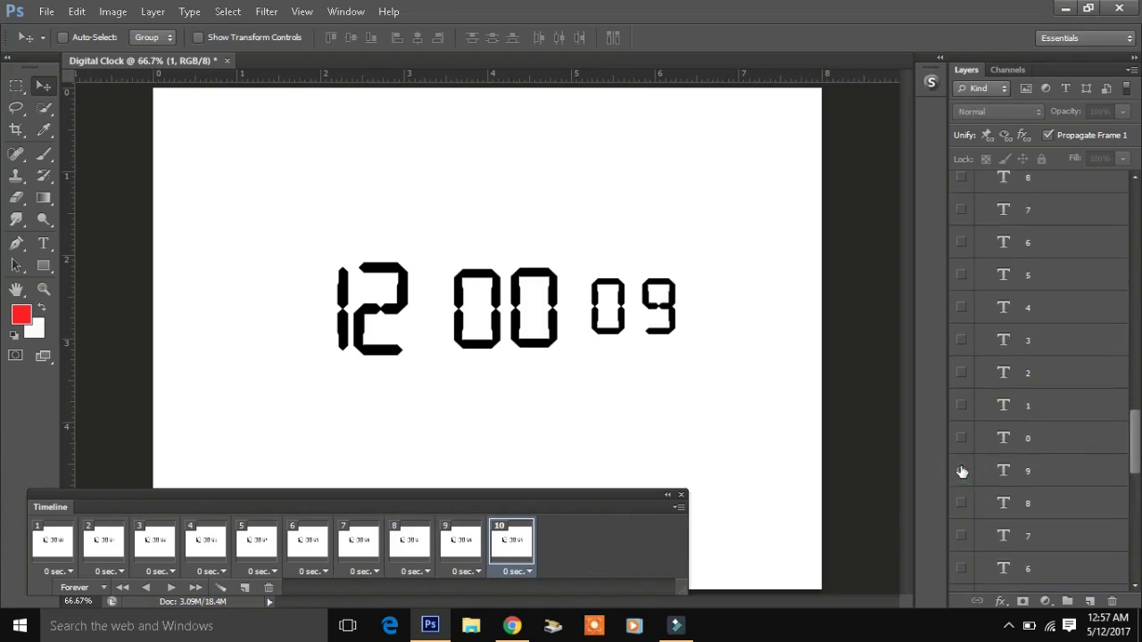
drag(1133, 441, 1133, 546)
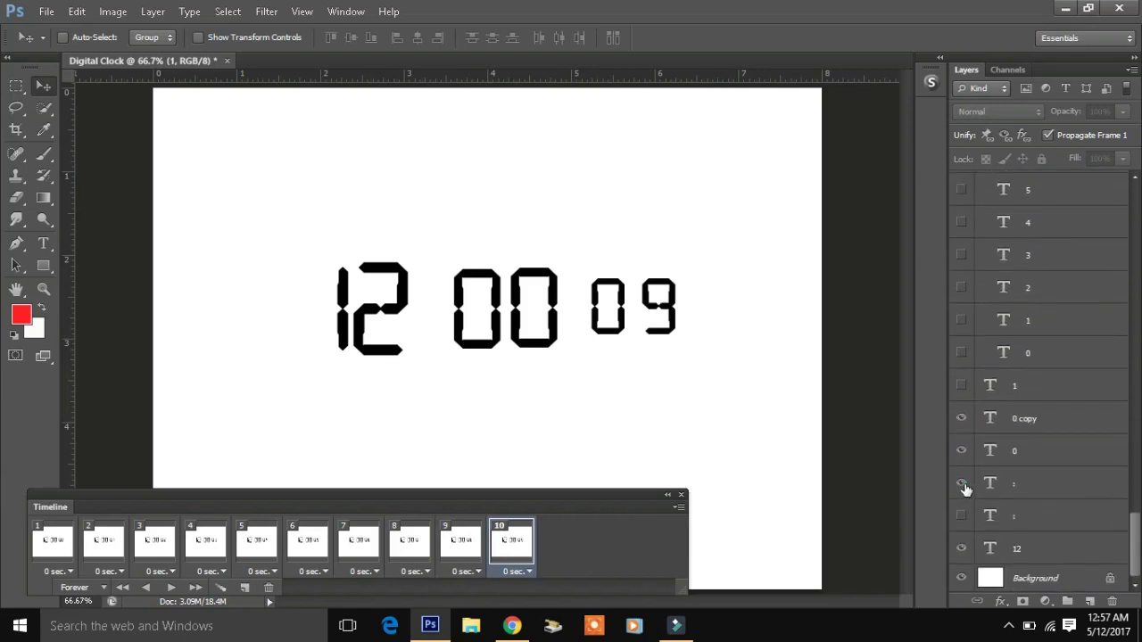
click(961, 516)
- Compare frames 8, 9 and 10 by switching between them
click(460, 540)
click(511, 539)
click(409, 540)
click(455, 546)
click(503, 546)
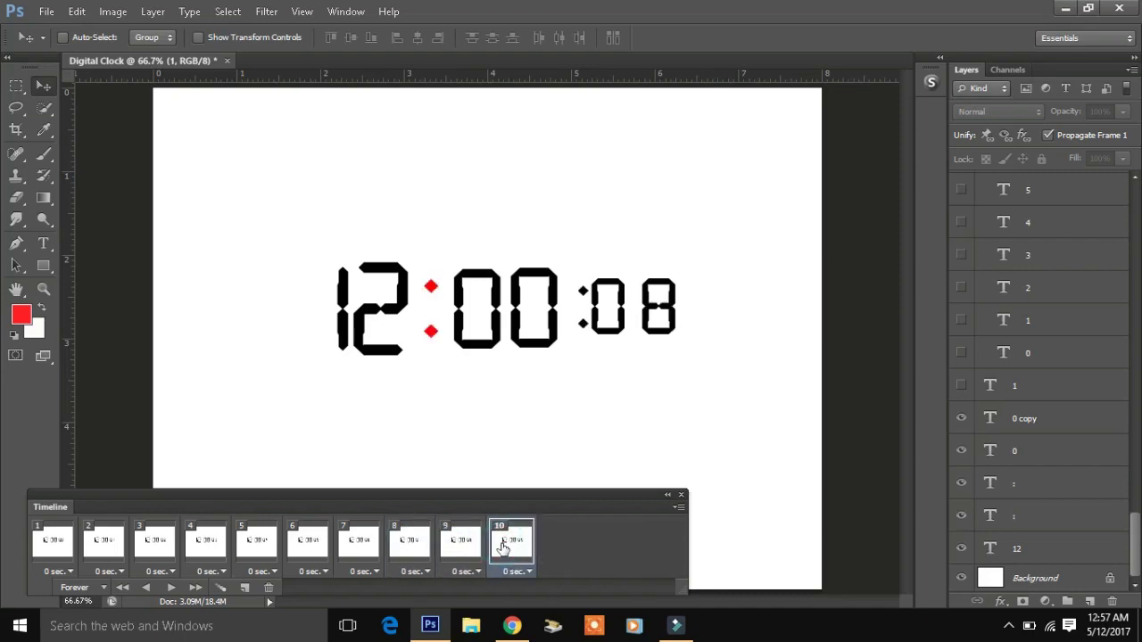
click(395, 535)
- Step through all ten frames to check the 00–09 count, ending on frame 1
click(53, 539)
click(104, 544)
click(154, 544)
click(207, 553)
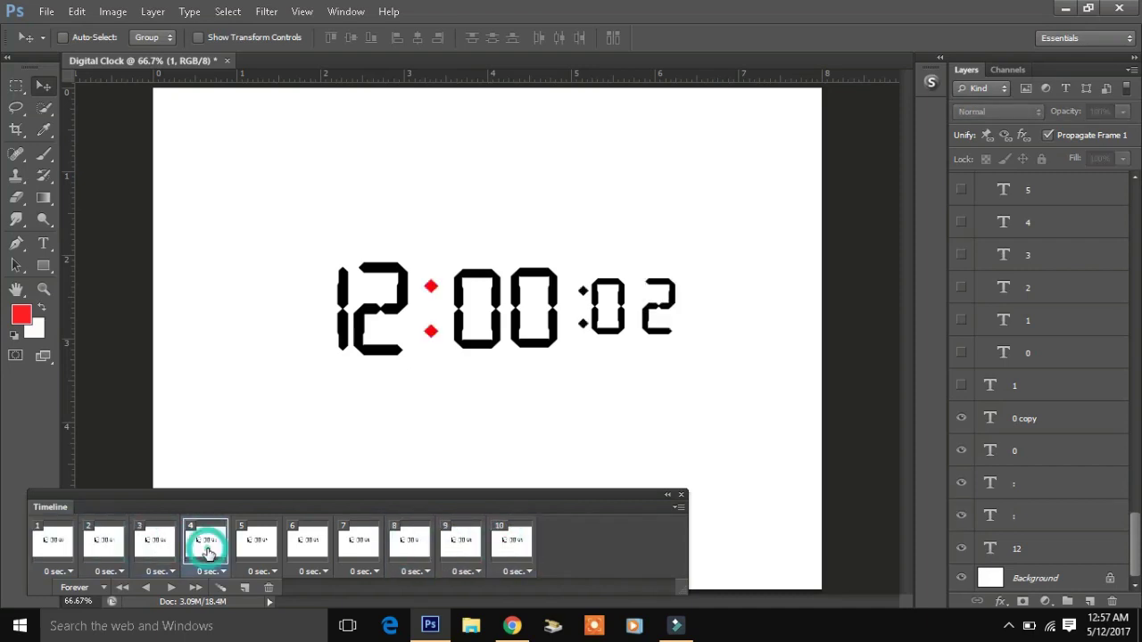
click(256, 546)
click(308, 548)
click(359, 546)
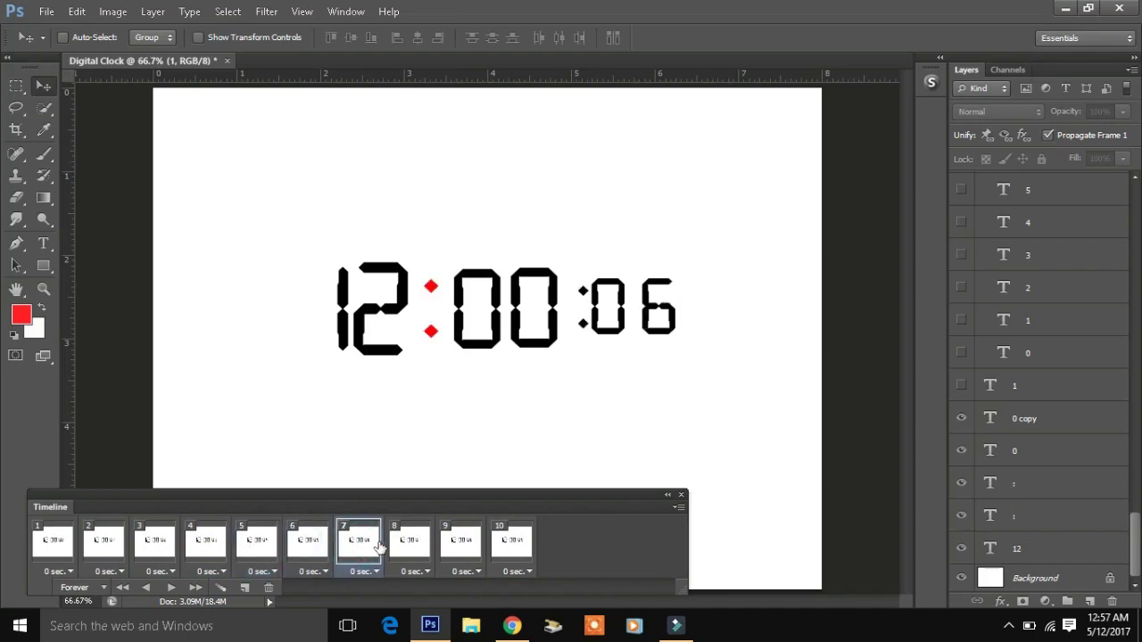
click(411, 546)
click(453, 549)
click(510, 546)
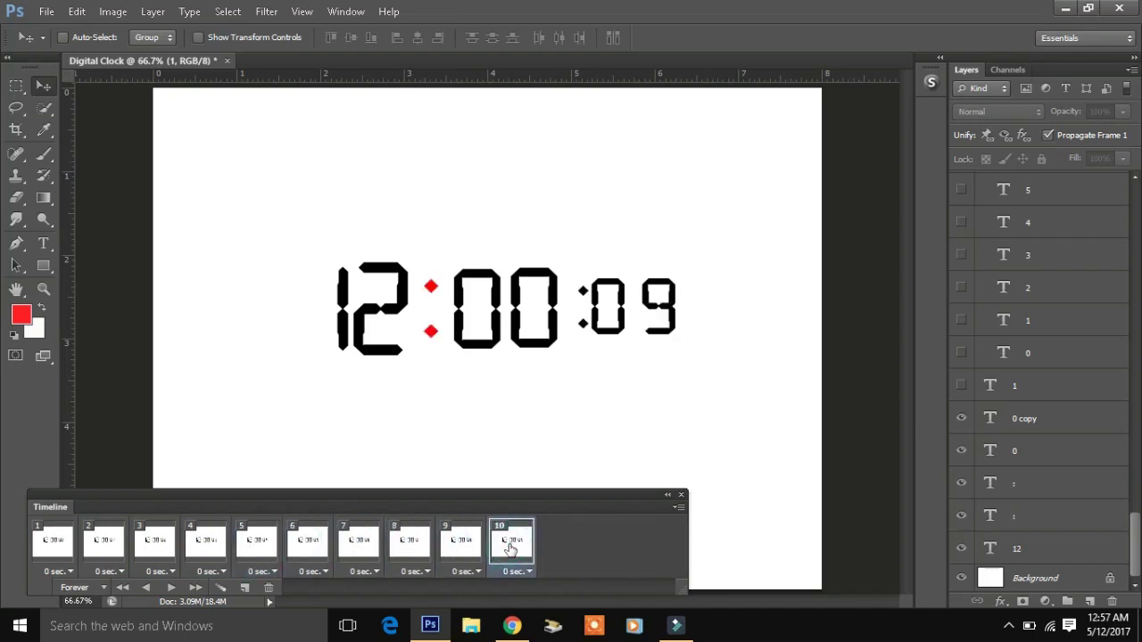
click(464, 545)
click(411, 546)
click(348, 546)
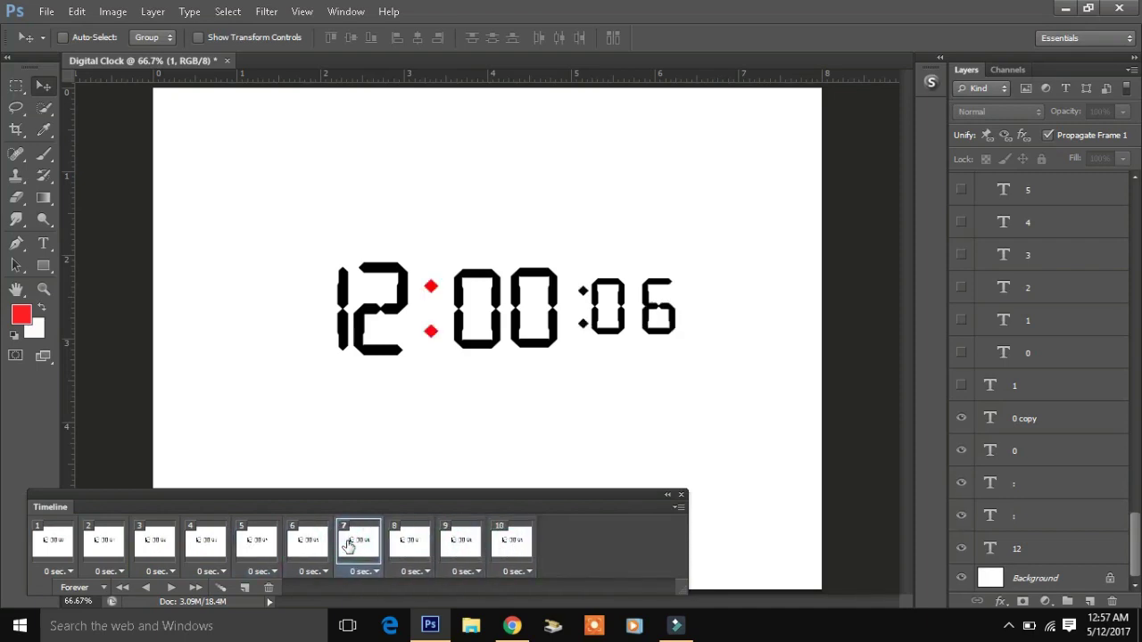
click(506, 544)
click(52, 543)
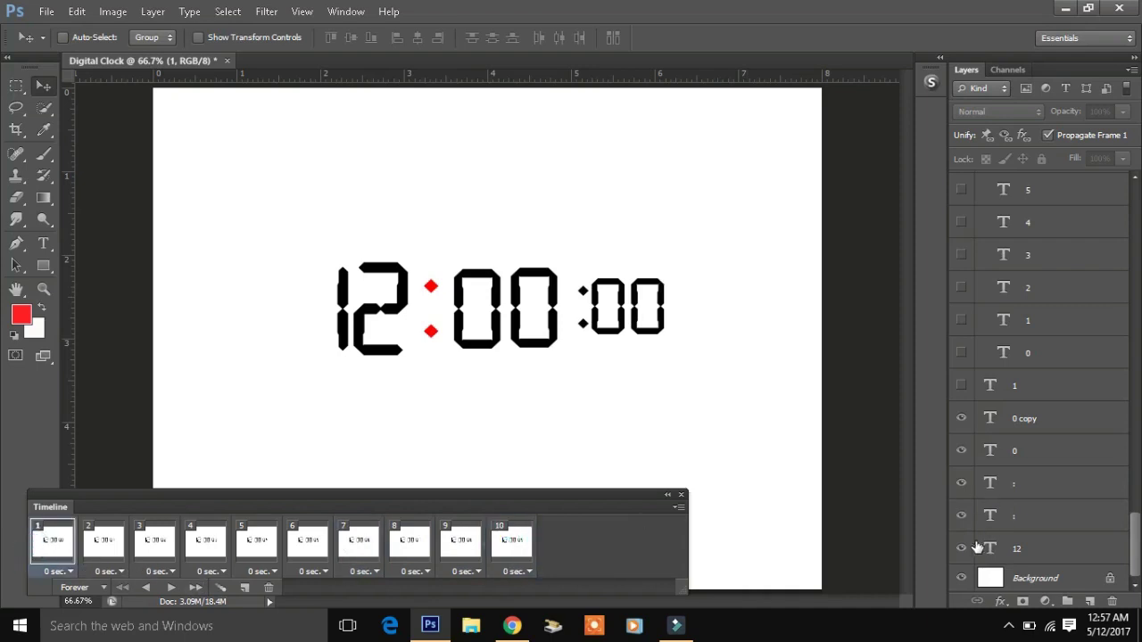
- Adjust the red and seconds colon visibility on frames 1–6, hiding the red colon on frame 4
click(961, 515)
click(103, 540)
click(961, 482)
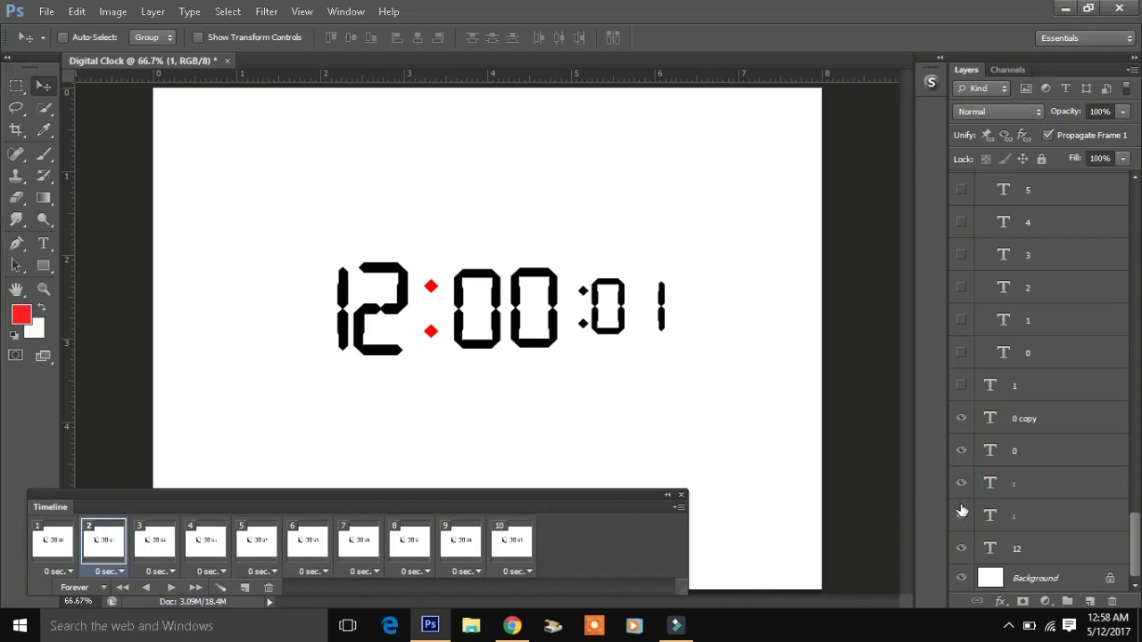
click(960, 516)
click(156, 540)
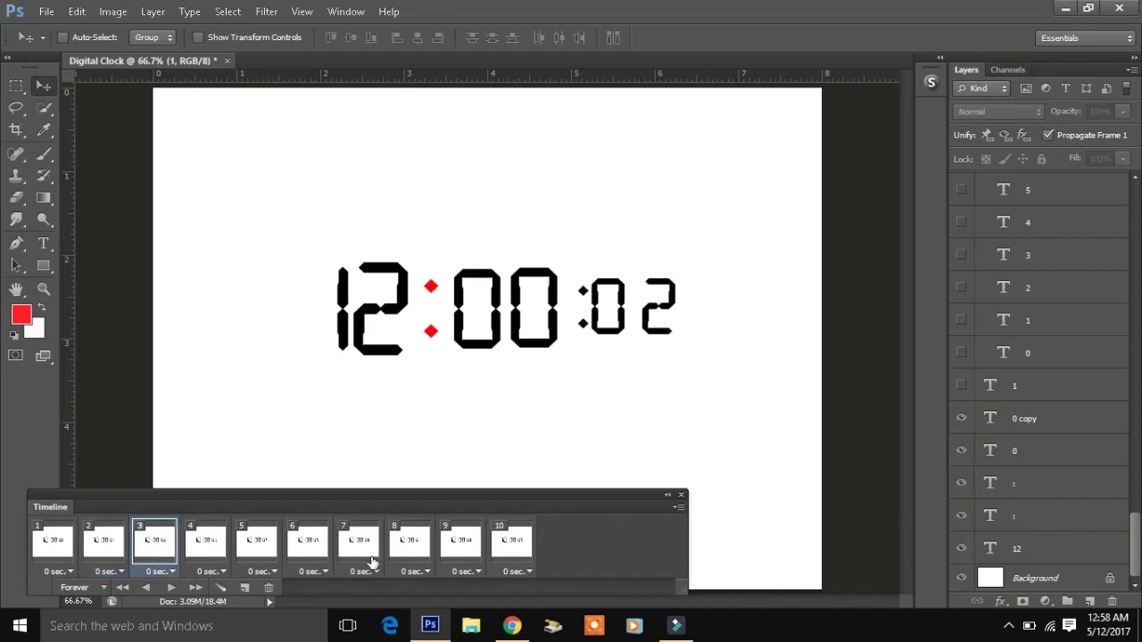
click(205, 540)
click(962, 515)
click(256, 541)
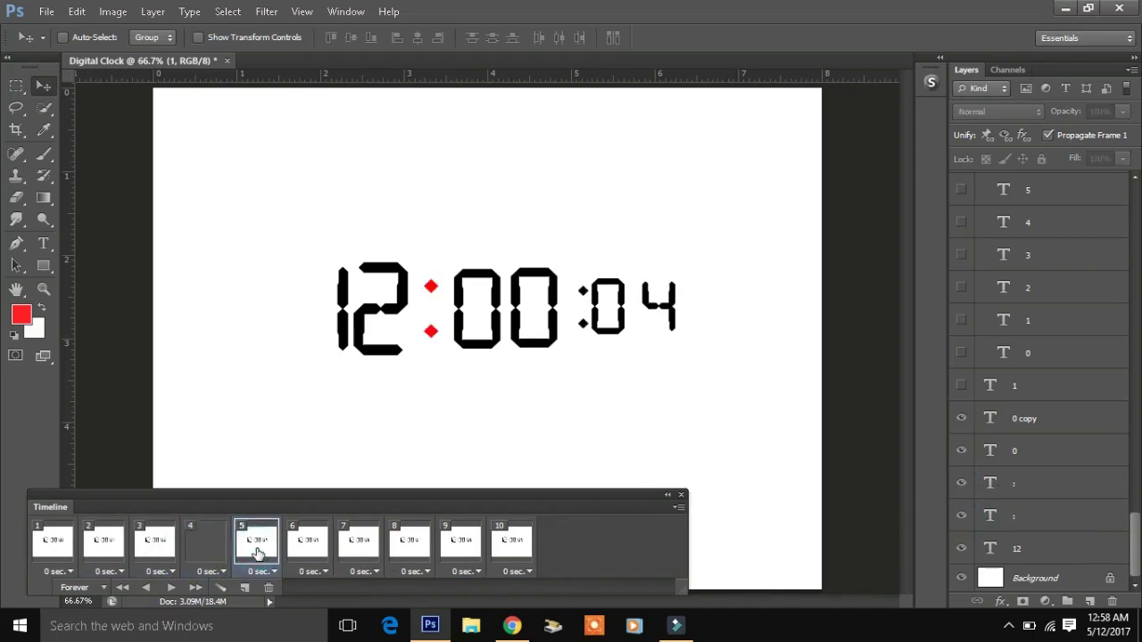
click(307, 540)
click(961, 516)
click(962, 516)
- Work back from frame 7 to frame 1, showing the seconds colon on frames 6 and 4
click(369, 551)
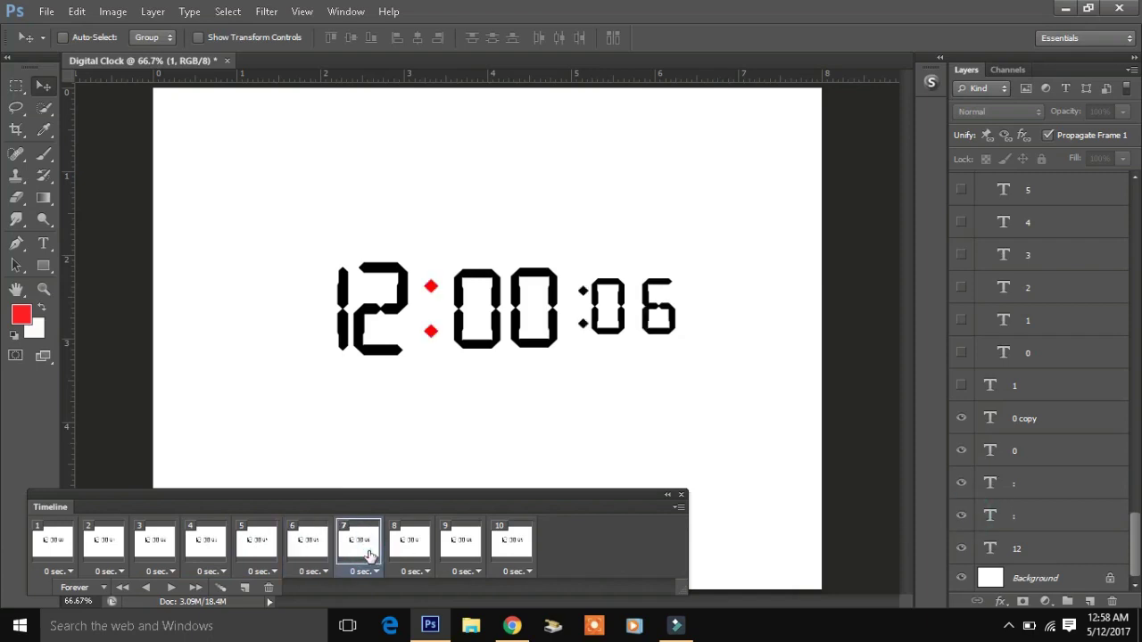
click(299, 564)
click(962, 483)
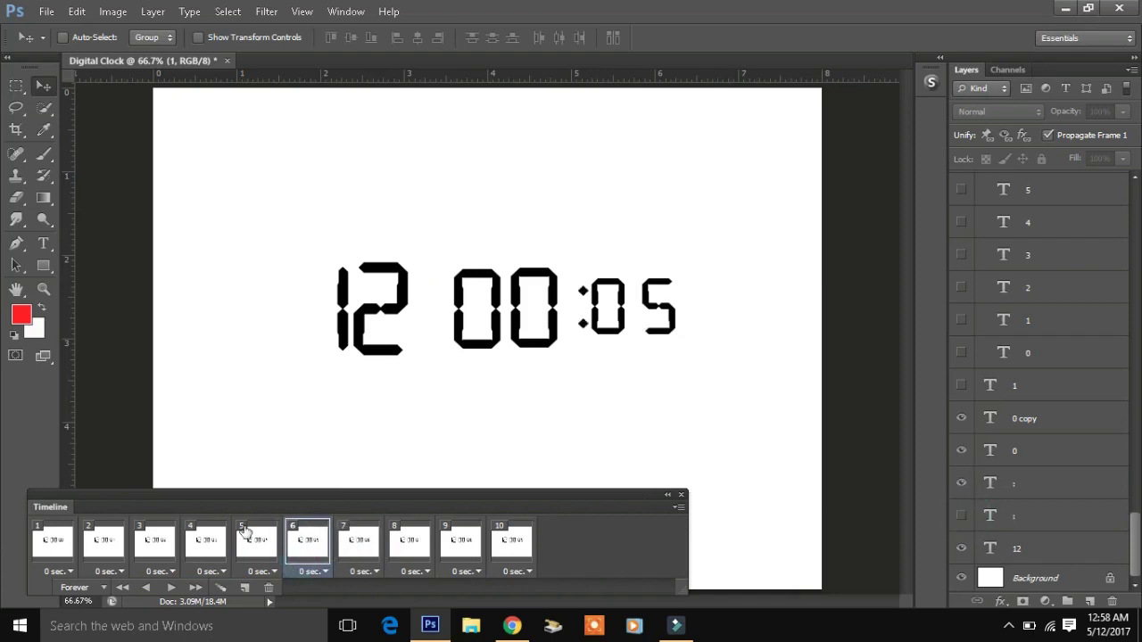
click(256, 541)
click(206, 535)
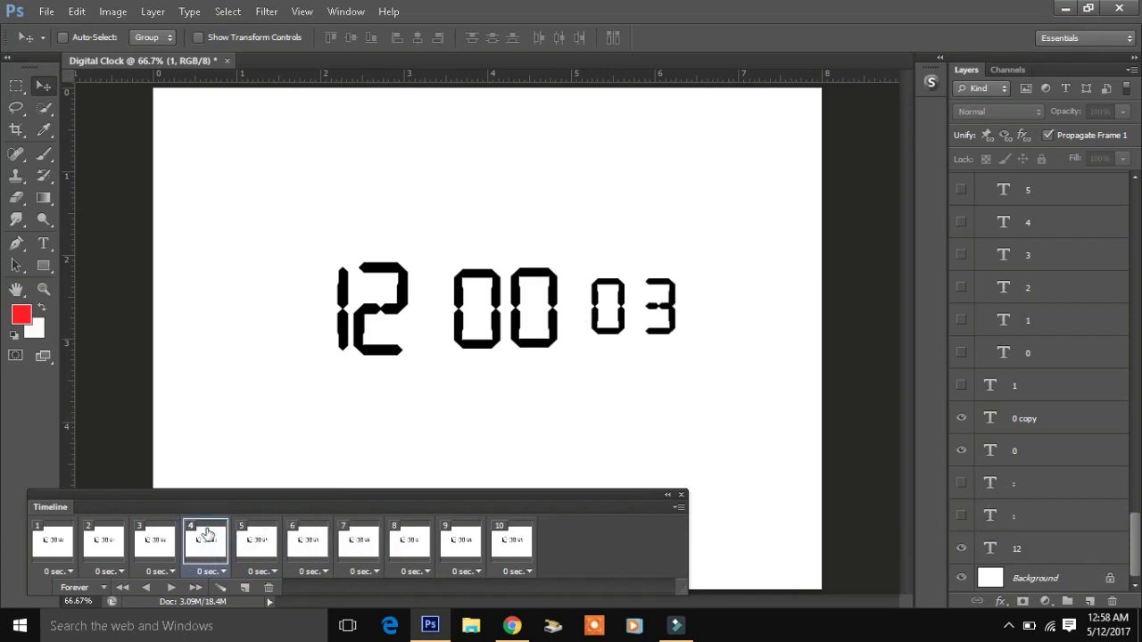
click(961, 483)
click(138, 546)
click(102, 543)
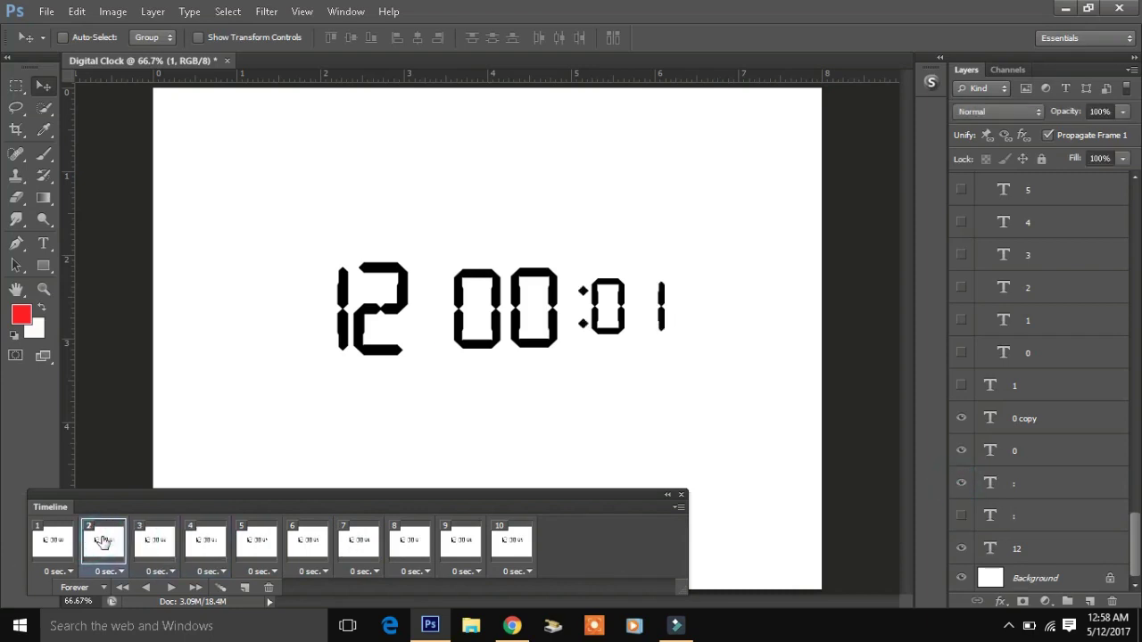
click(65, 544)
- Step through frames 1–7 to review the seconds, then return to frame 1
click(114, 548)
click(168, 558)
click(211, 546)
click(260, 553)
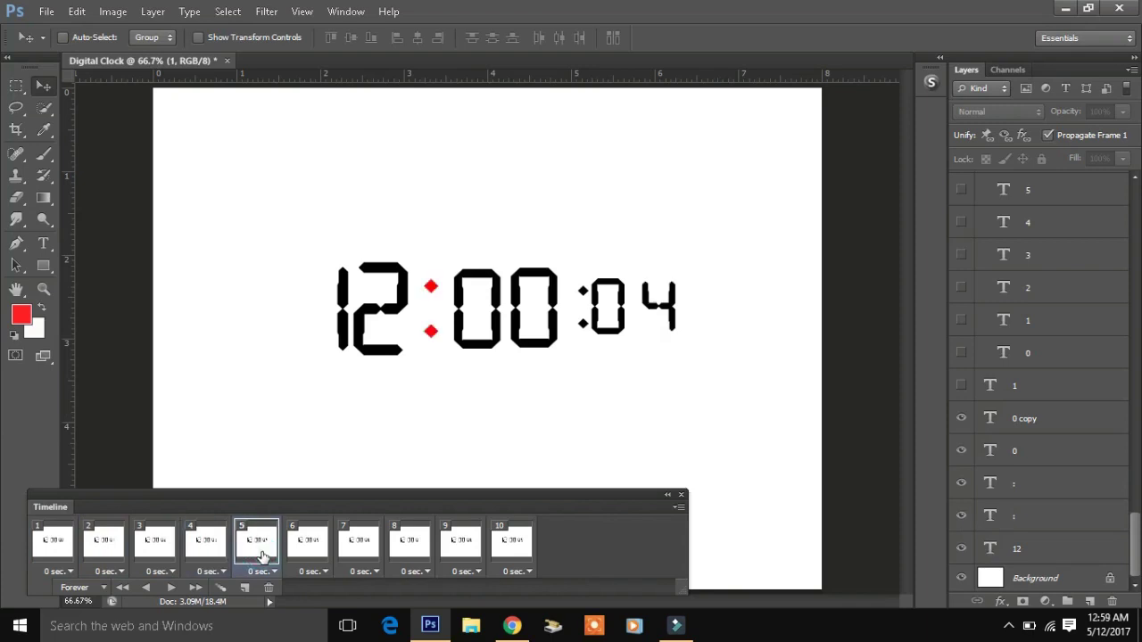
click(296, 544)
click(358, 552)
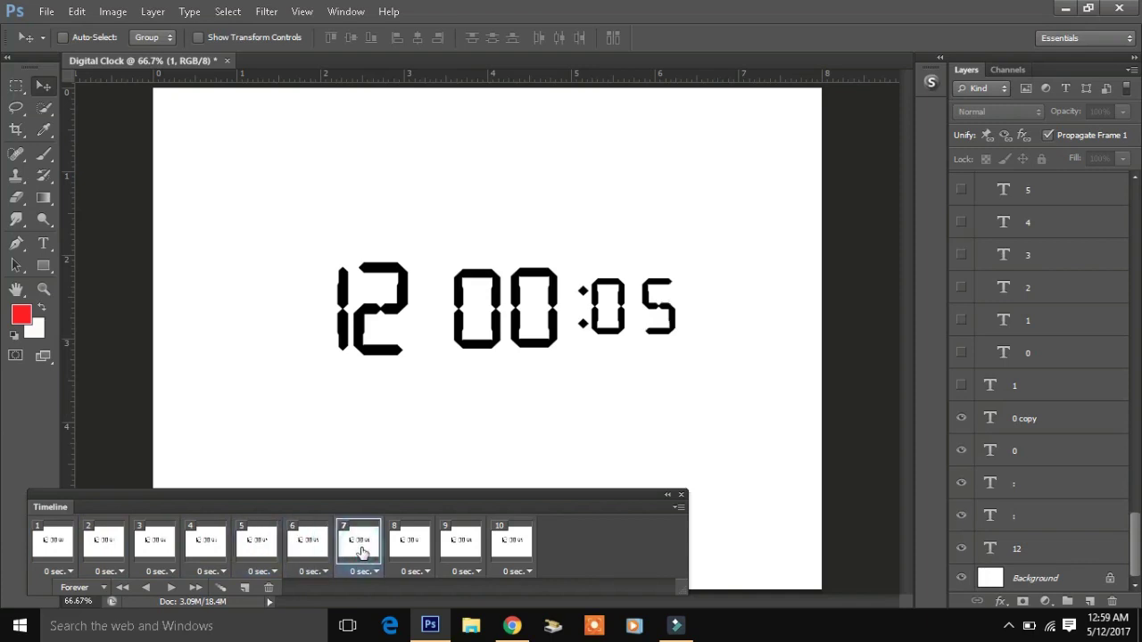
click(318, 537)
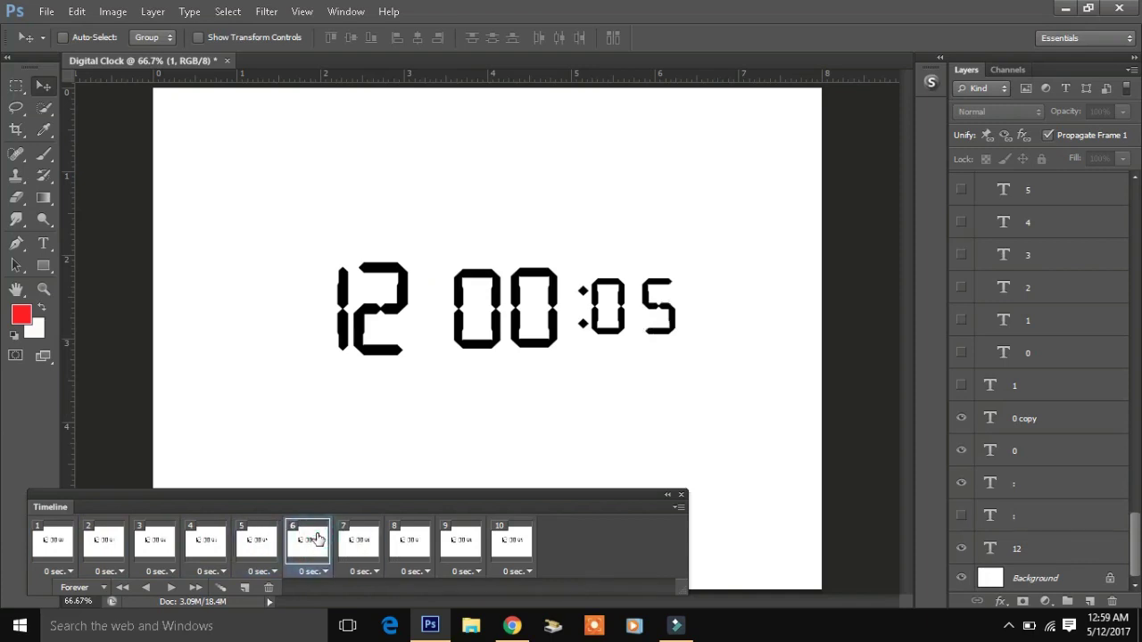
click(57, 536)
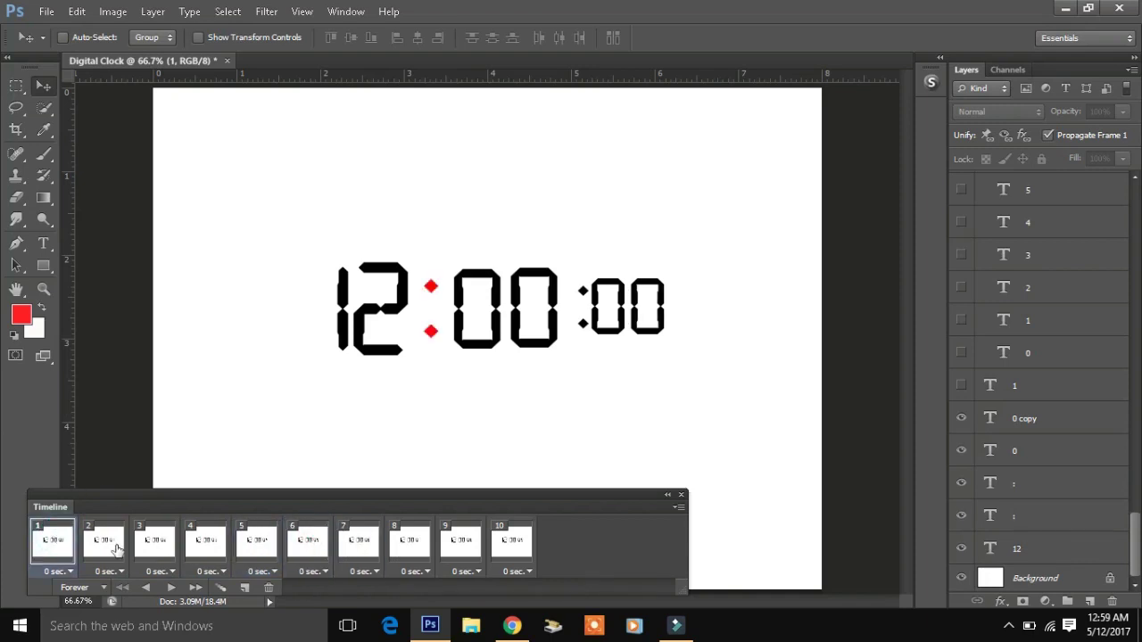
- Review the 00–04 second frames, toggling the red colon on the 00 and 04 frames
click(960, 516)
click(961, 516)
click(104, 543)
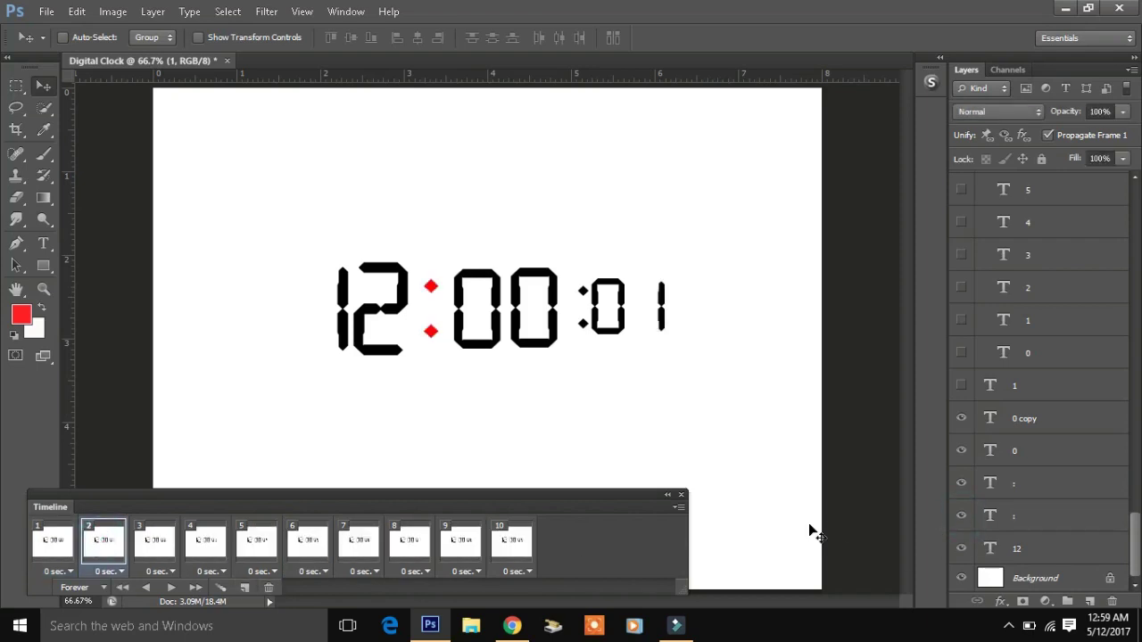
click(962, 516)
click(155, 539)
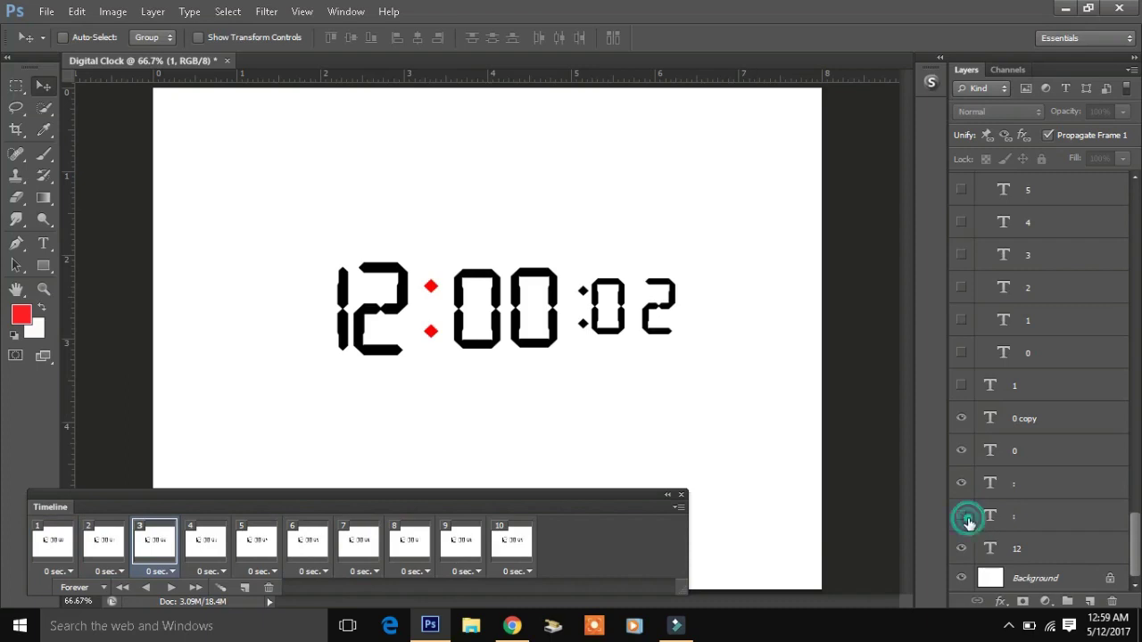
click(963, 517)
click(963, 518)
click(195, 551)
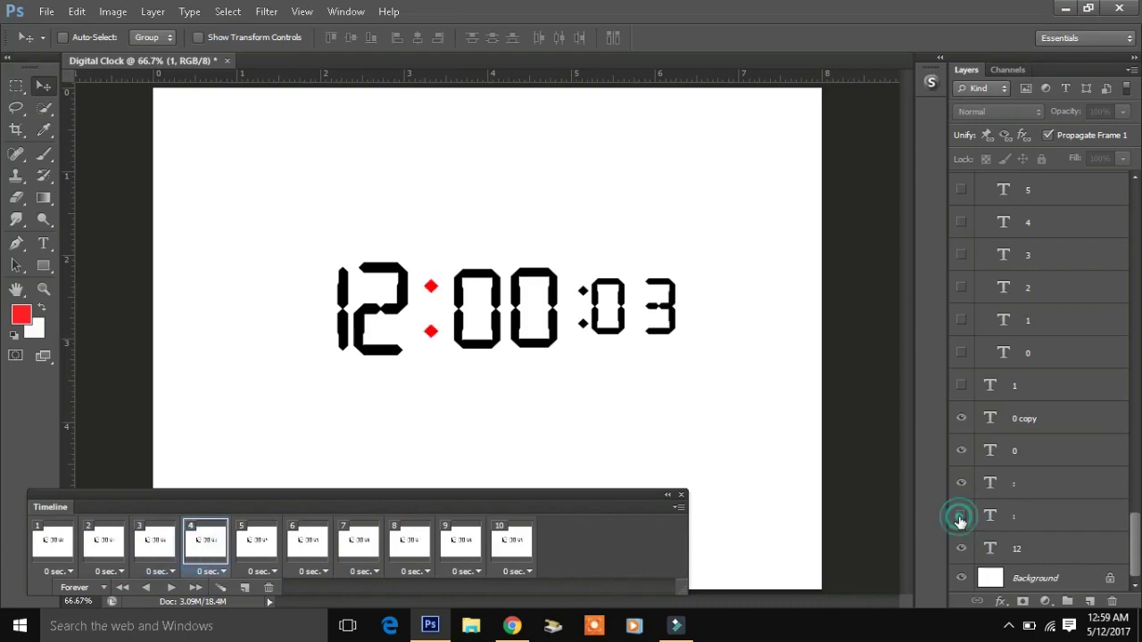
click(254, 543)
click(963, 517)
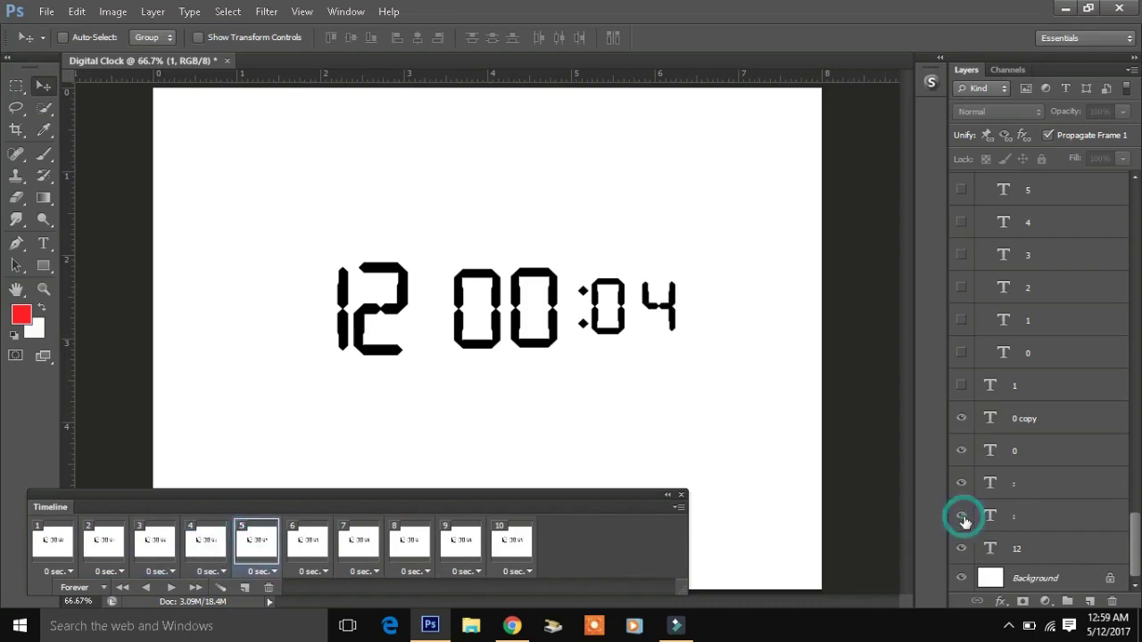
click(962, 517)
- Review the 05–09 second frames, toggling the red colon on the 06 and 08 frames
click(307, 540)
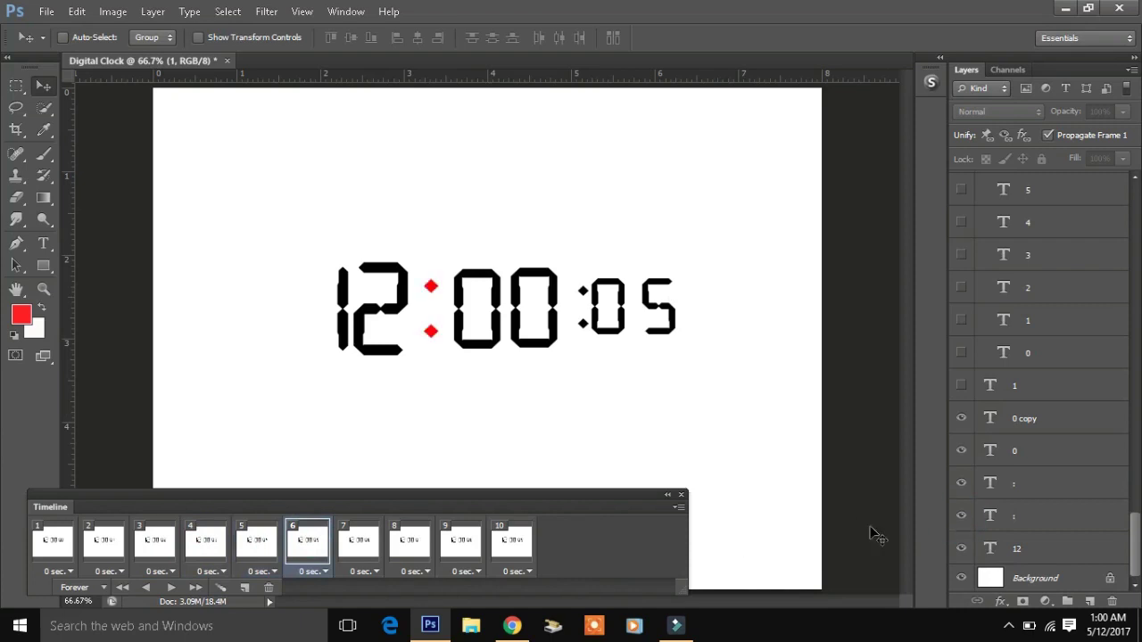
click(358, 540)
click(961, 516)
click(961, 516)
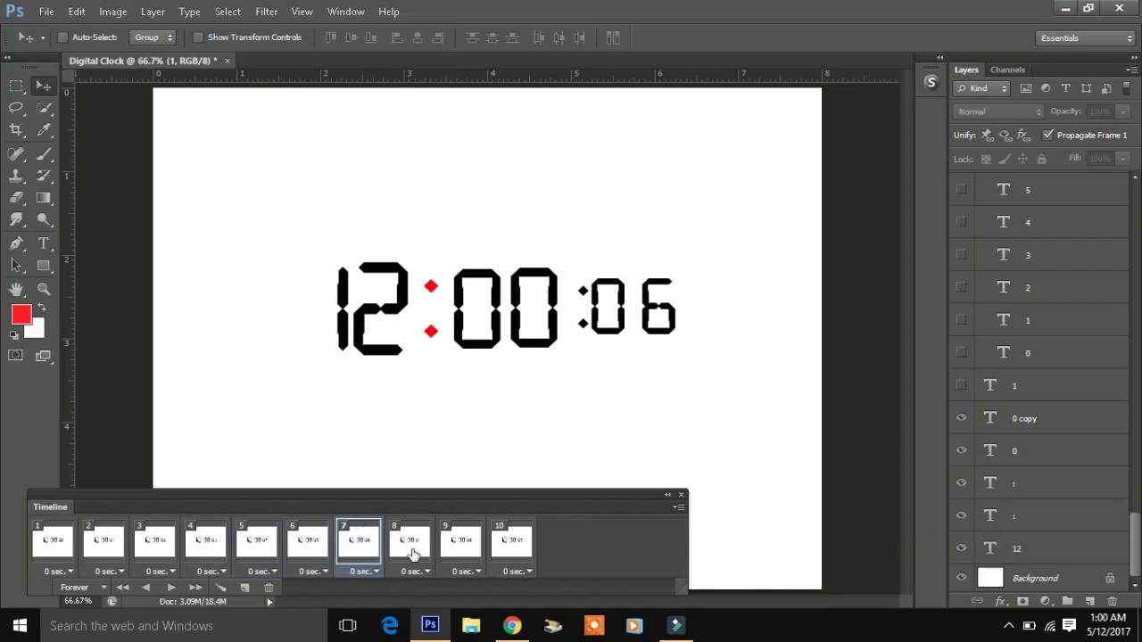
click(409, 539)
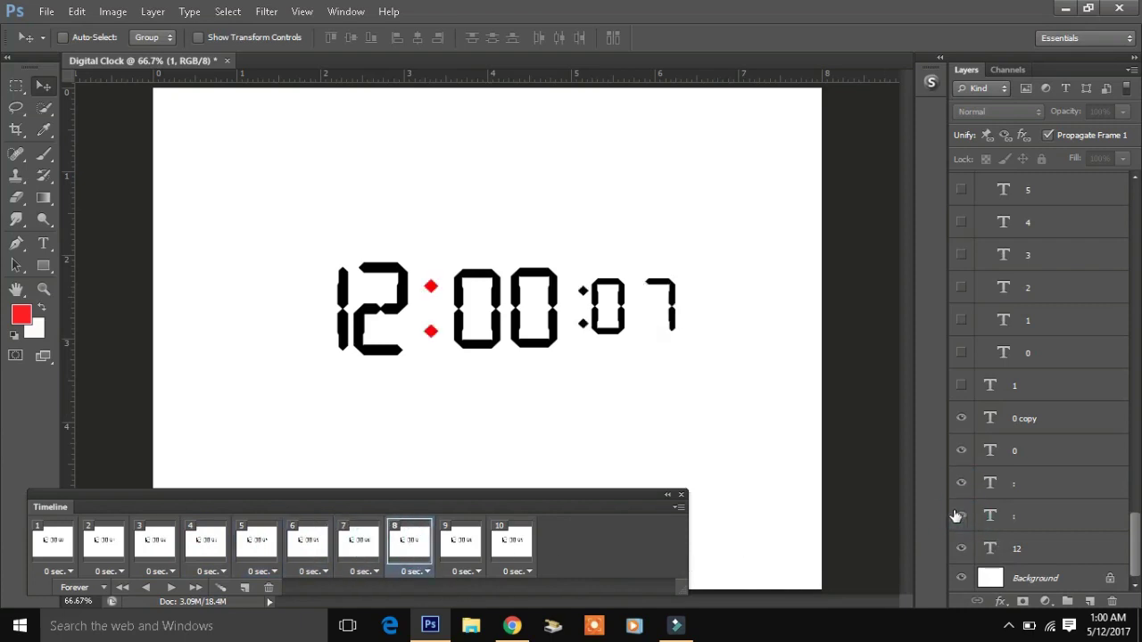
click(457, 532)
click(961, 516)
click(961, 516)
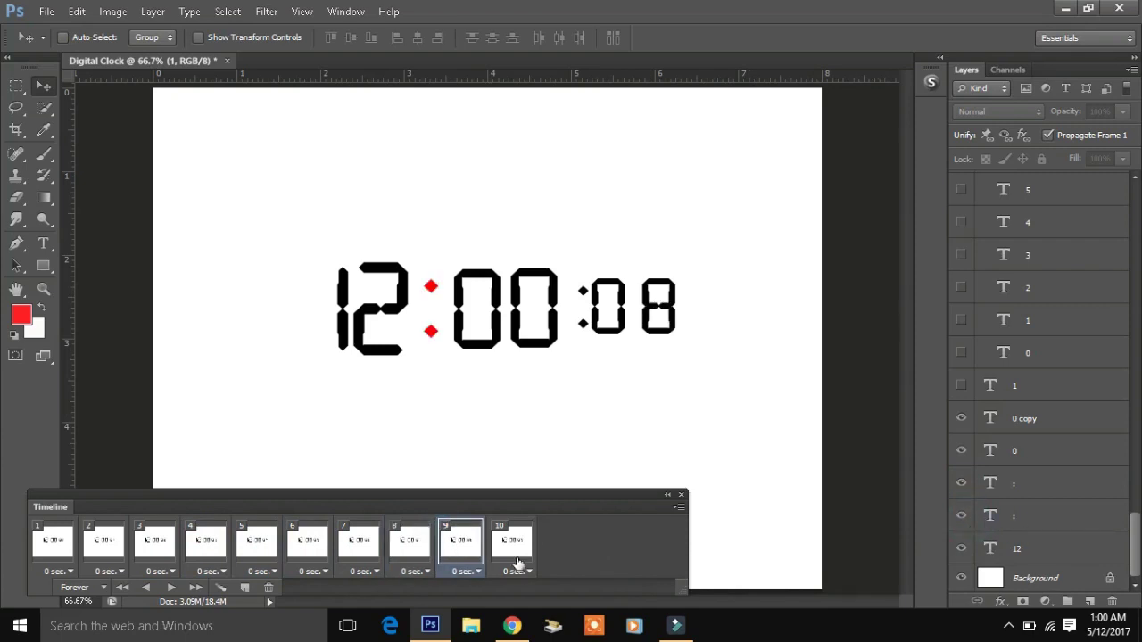
click(511, 539)
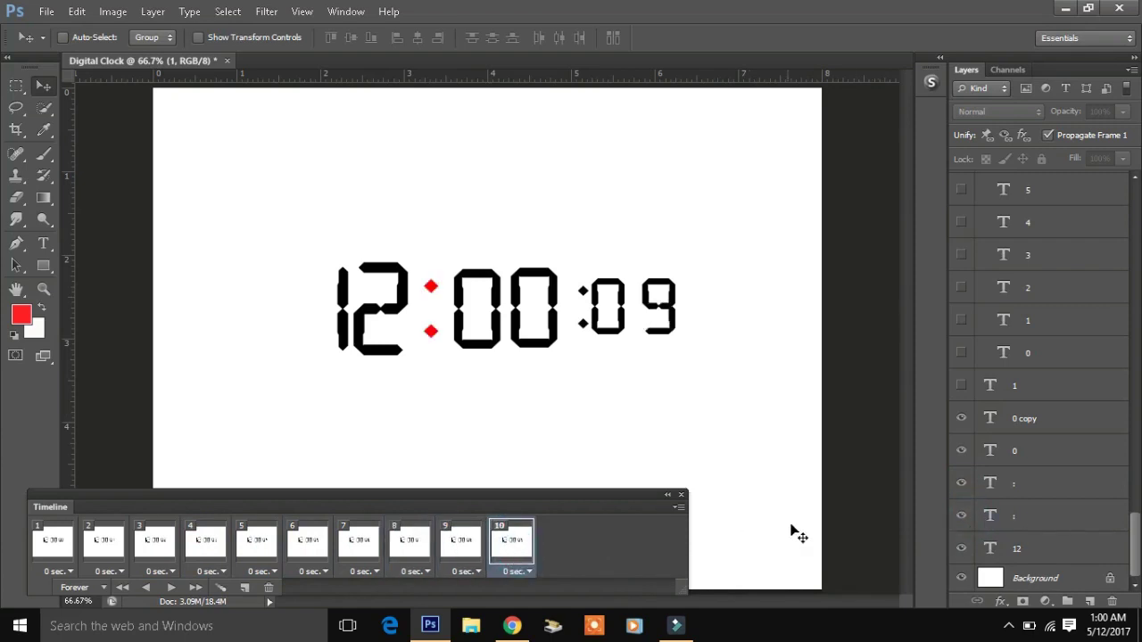
- Play and stop the ten-frame clock animation, returning to frame 1
click(170, 587)
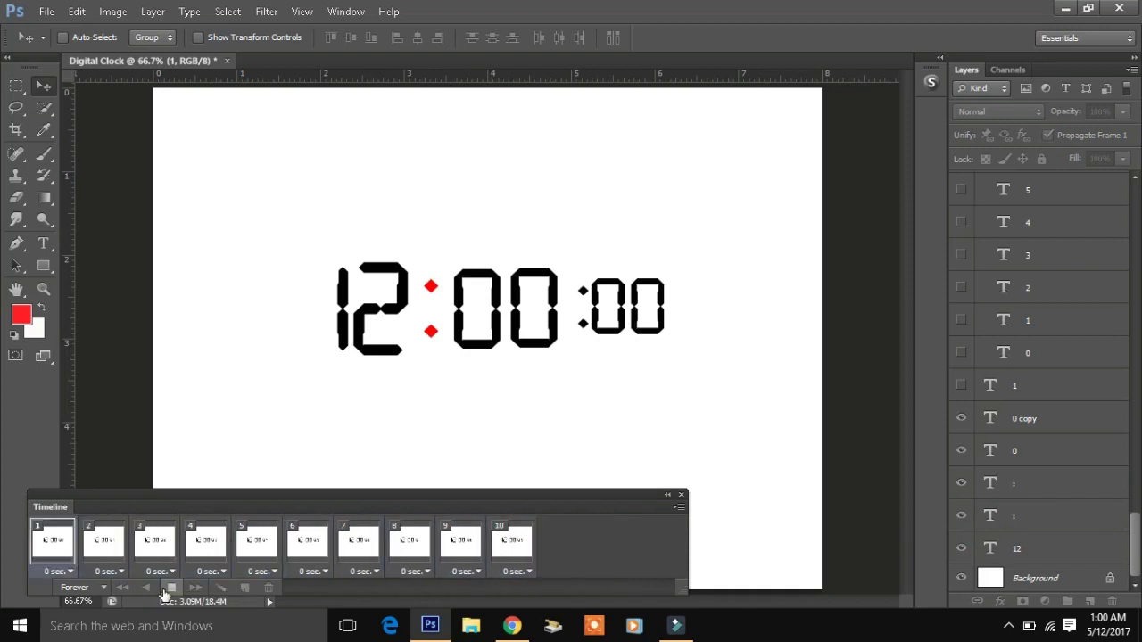
click(171, 587)
click(54, 543)
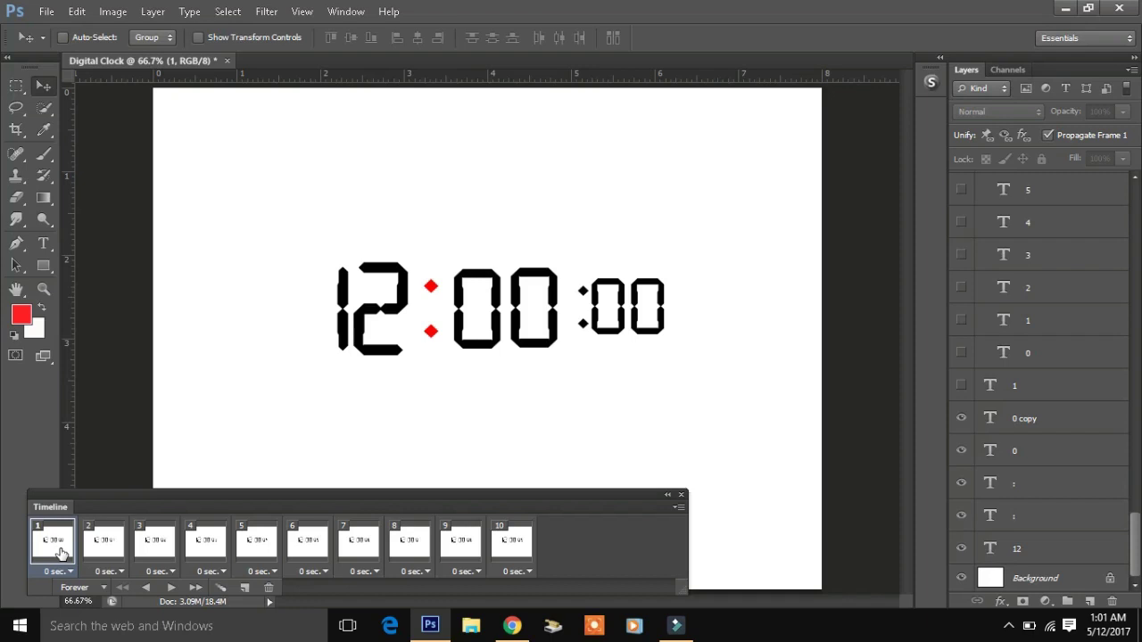
- Set all ten frames to a 1-second delay and test the playback timing
click(70, 571)
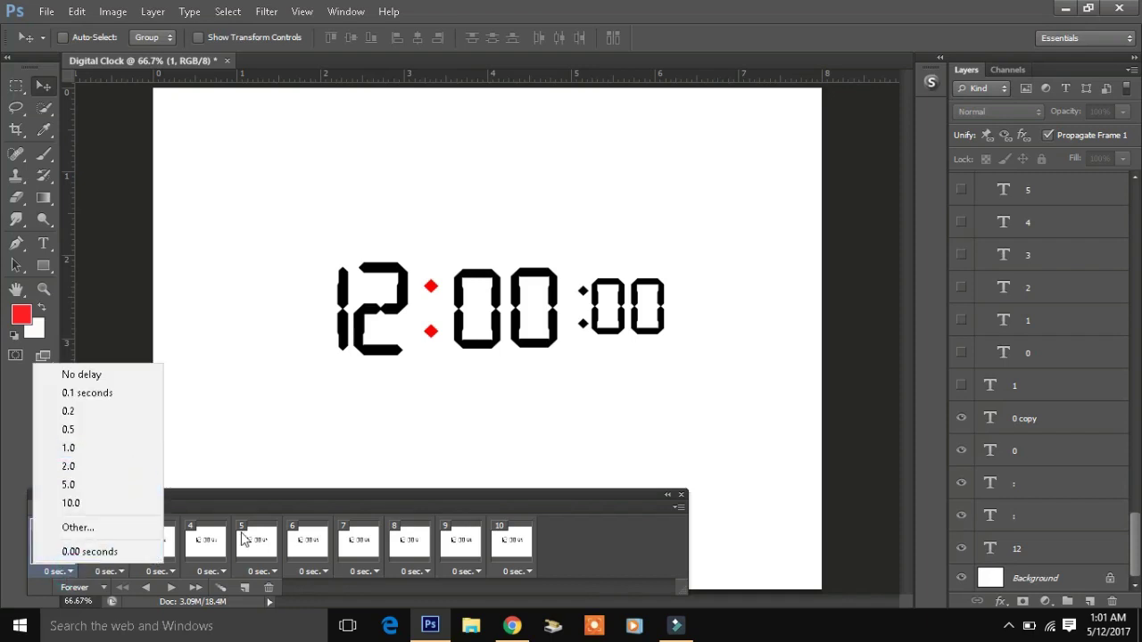
click(338, 454)
shift+click(515, 545)
click(145, 572)
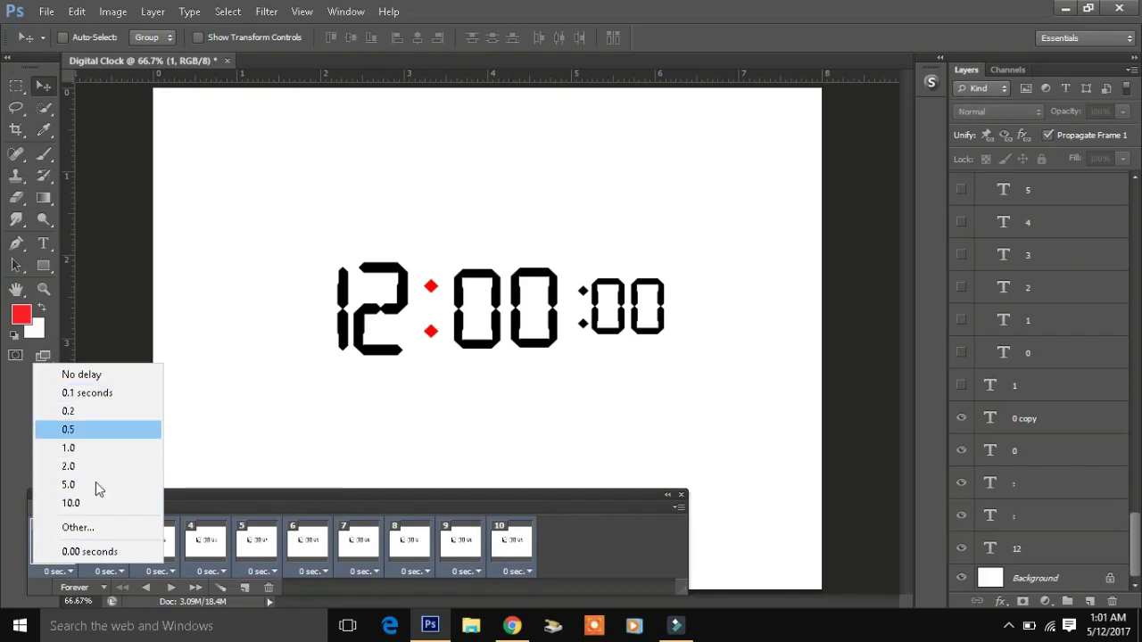
click(100, 451)
click(170, 587)
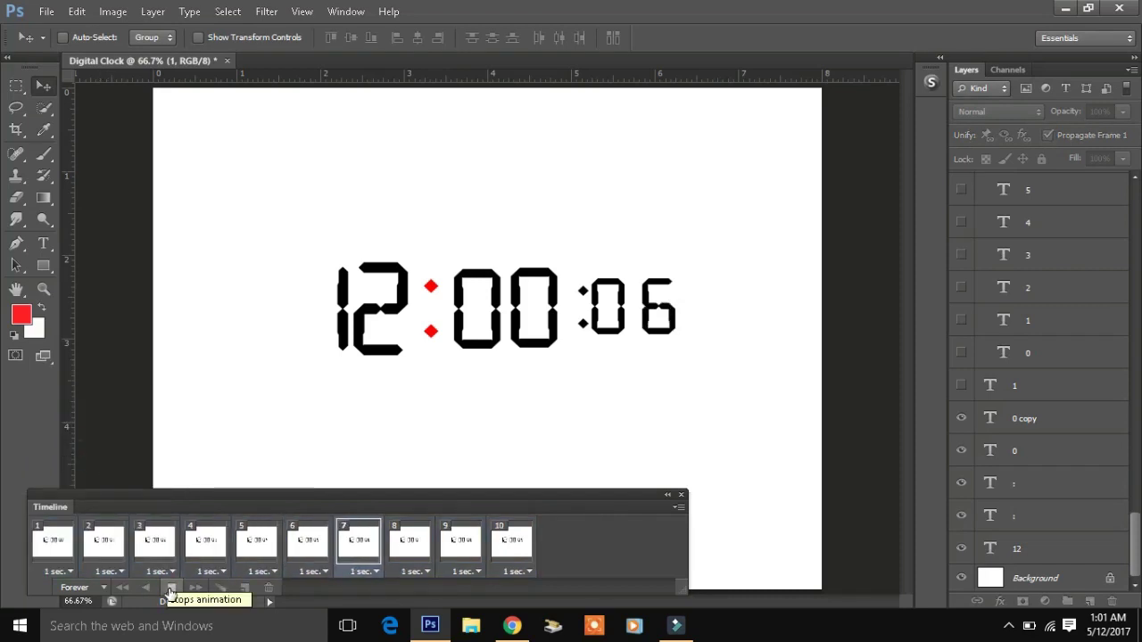
click(170, 587)
click(53, 540)
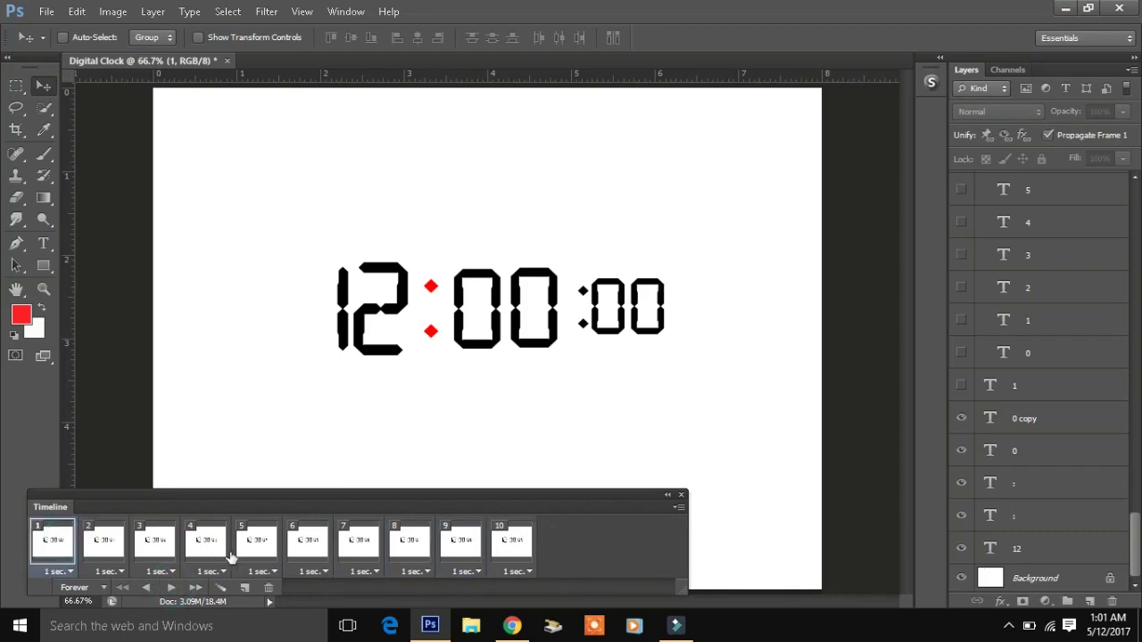
- Hide the red colon on the frames showing 03 and 05
click(101, 549)
click(143, 539)
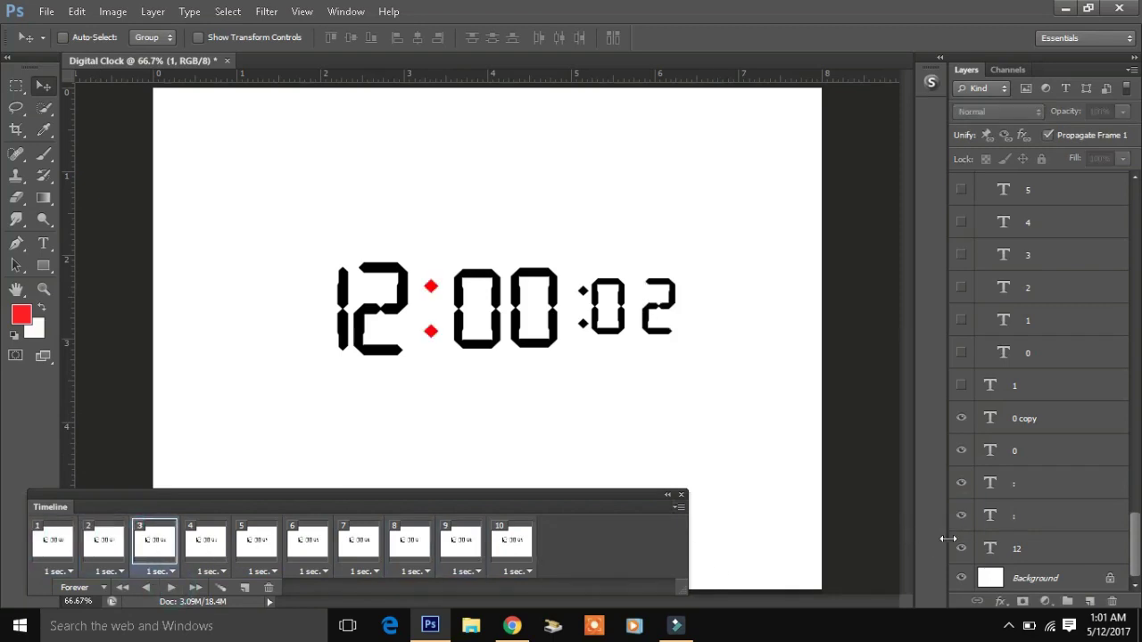
click(193, 540)
click(961, 516)
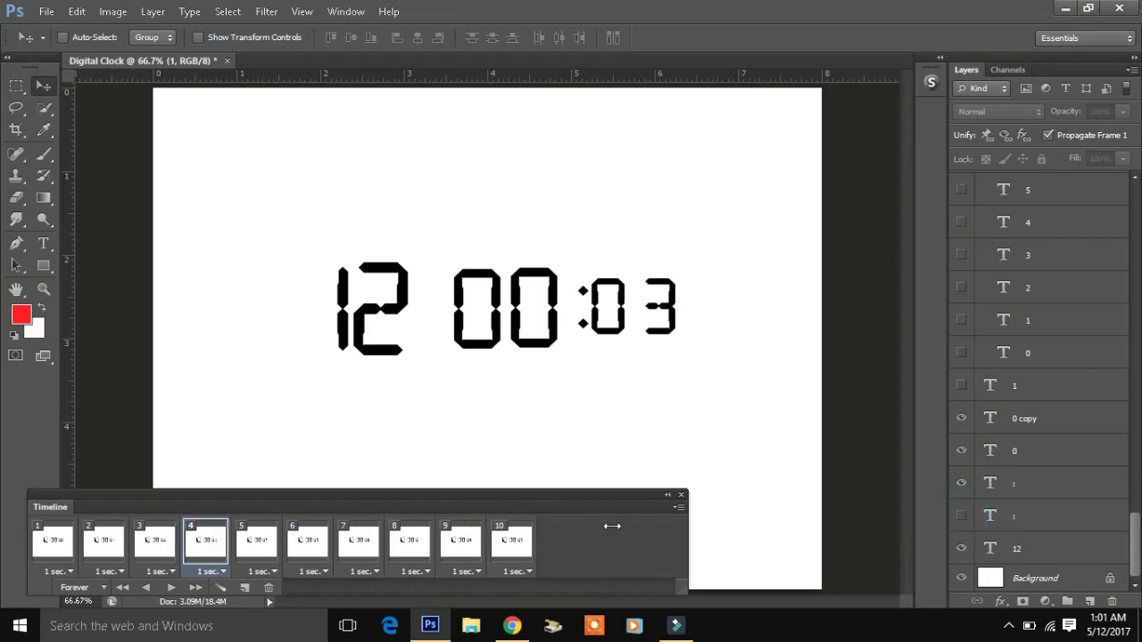
click(257, 535)
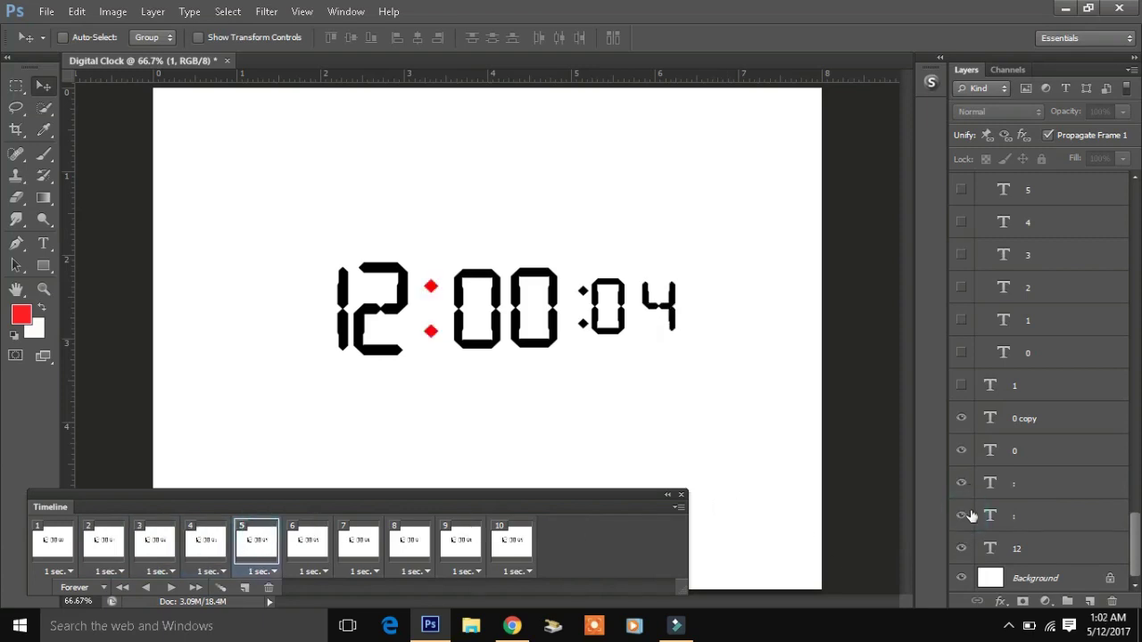
click(205, 539)
click(257, 540)
click(303, 539)
click(961, 515)
click(354, 542)
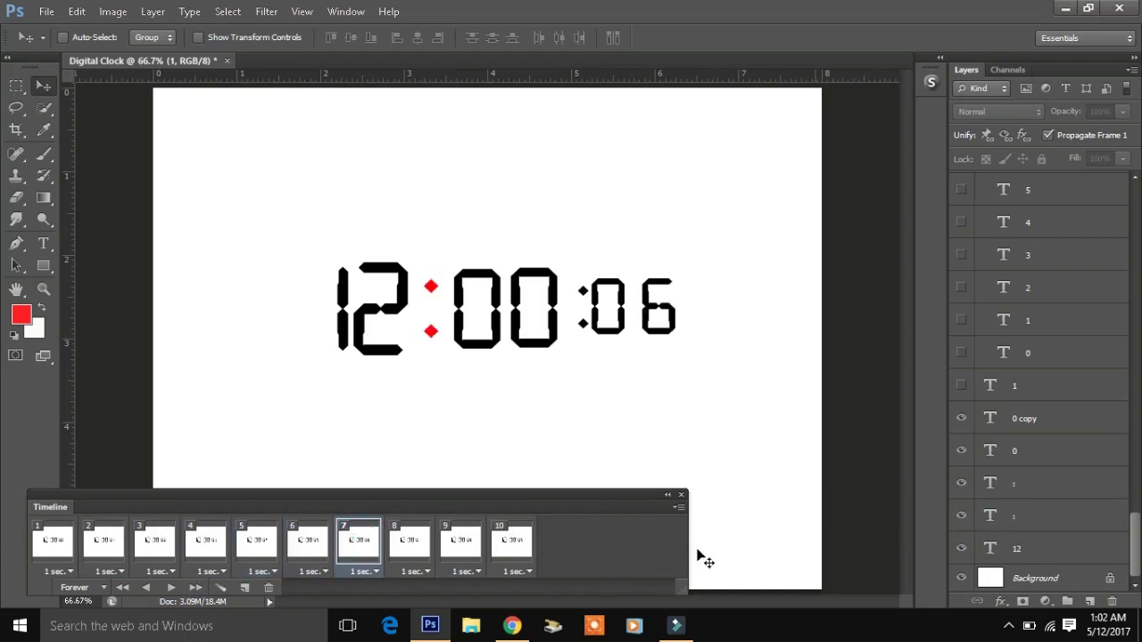
click(306, 540)
- Hide the red colon on the frames showing 07 and 09
click(358, 540)
click(412, 544)
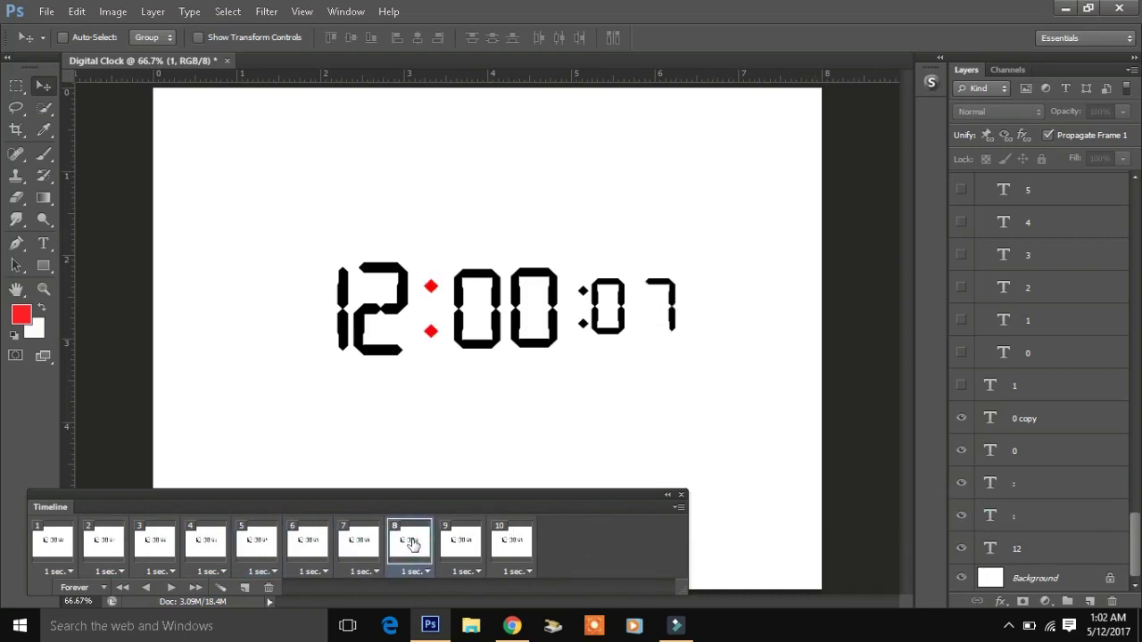
click(360, 544)
click(410, 542)
click(961, 516)
click(467, 547)
click(511, 543)
click(961, 516)
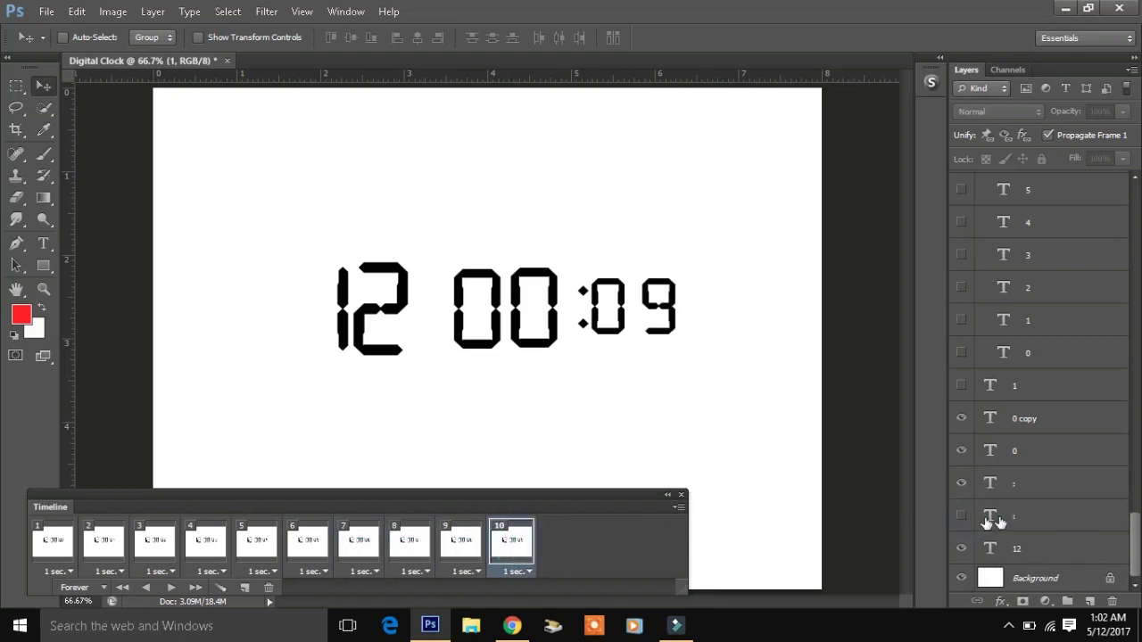
mouse_move(1136, 532)
mouse_down()
mouse_move(1138, 354)
mouse_move(1136, 446)
mouse_up()
- Try the seconds digit layers on frame 10, leaving it reading 09
click(1012, 417)
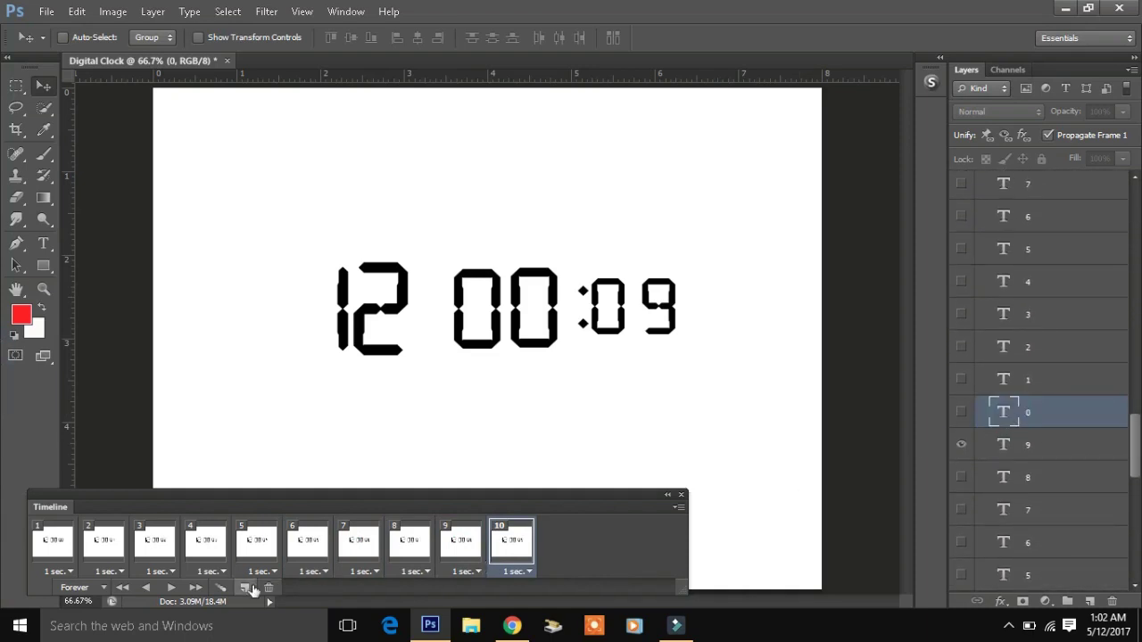
click(459, 544)
click(505, 549)
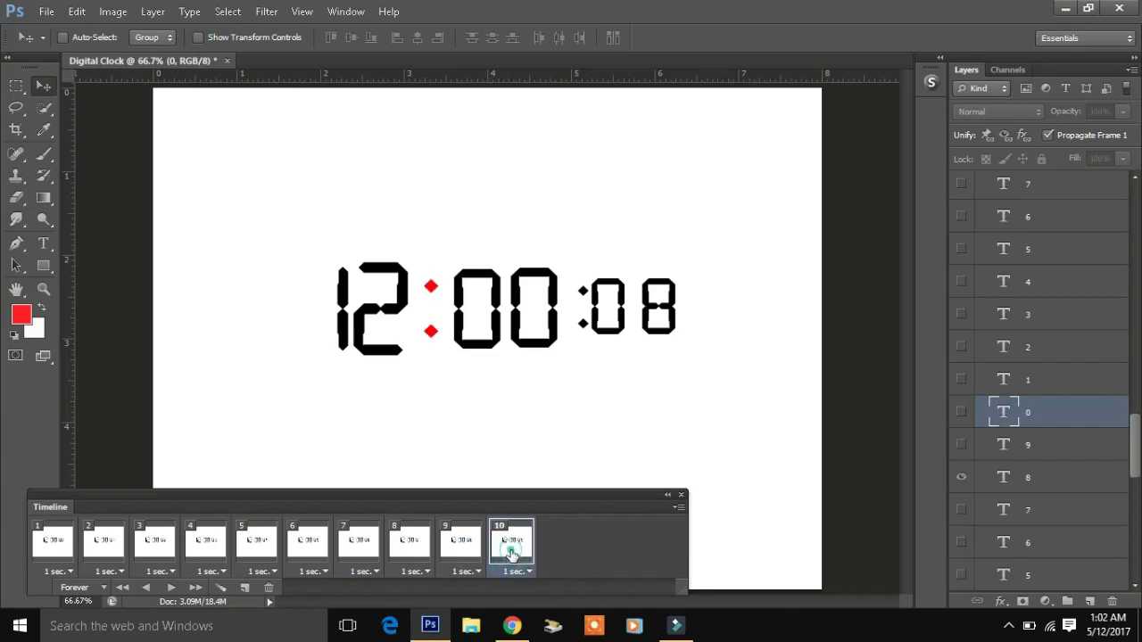
click(962, 414)
click(961, 445)
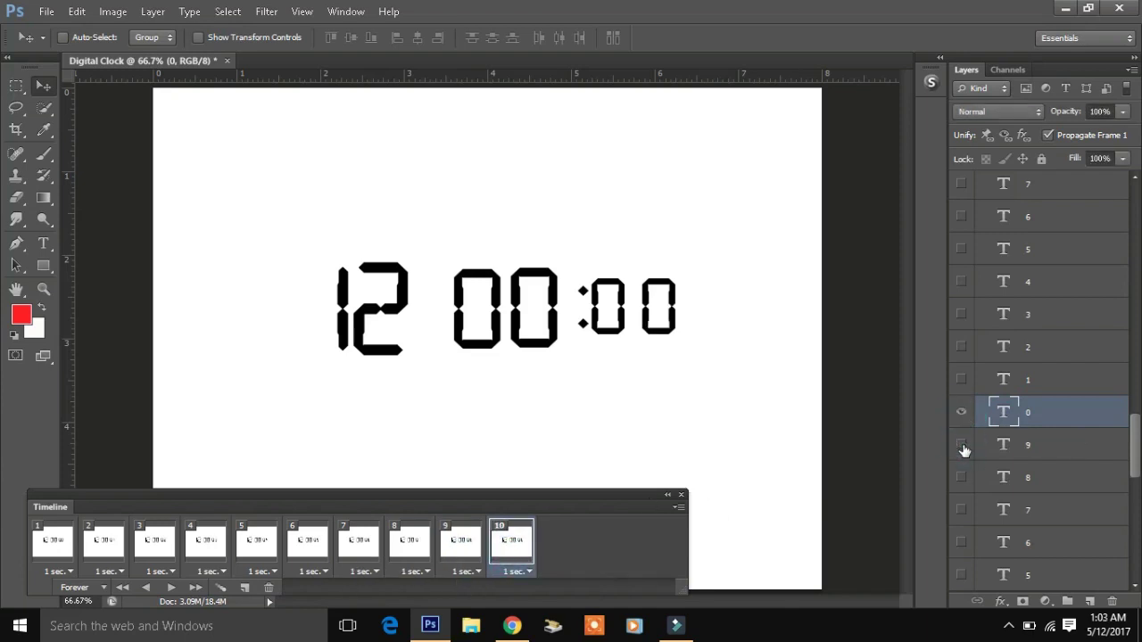
scroll(963, 451, down, 5)
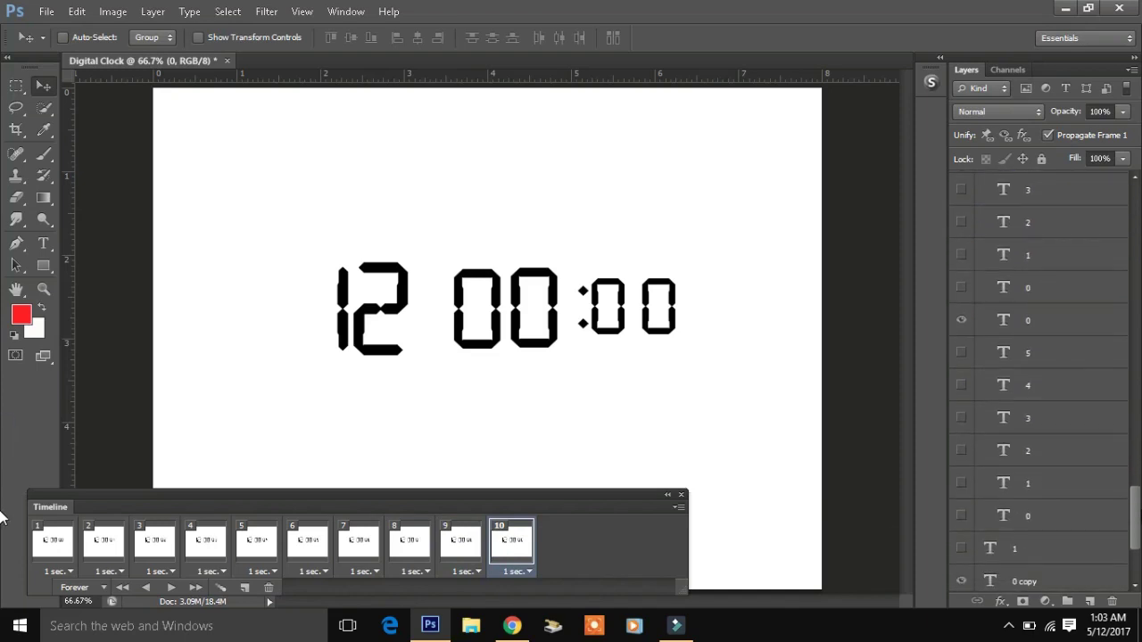
click(462, 545)
click(511, 540)
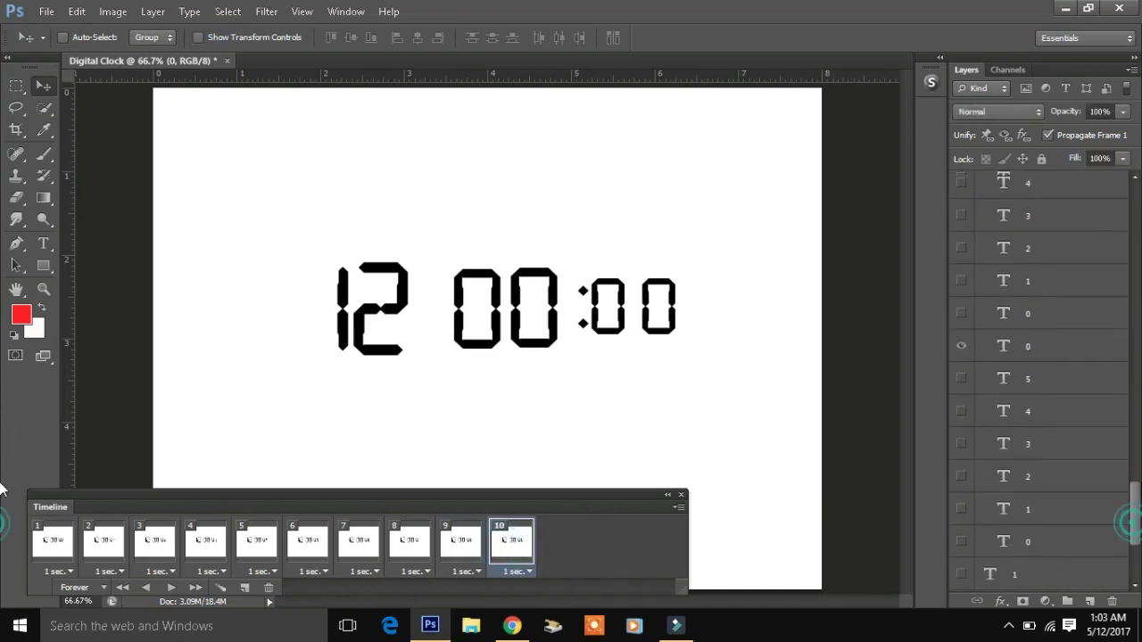
drag(1126, 502, 1135, 431)
click(962, 398)
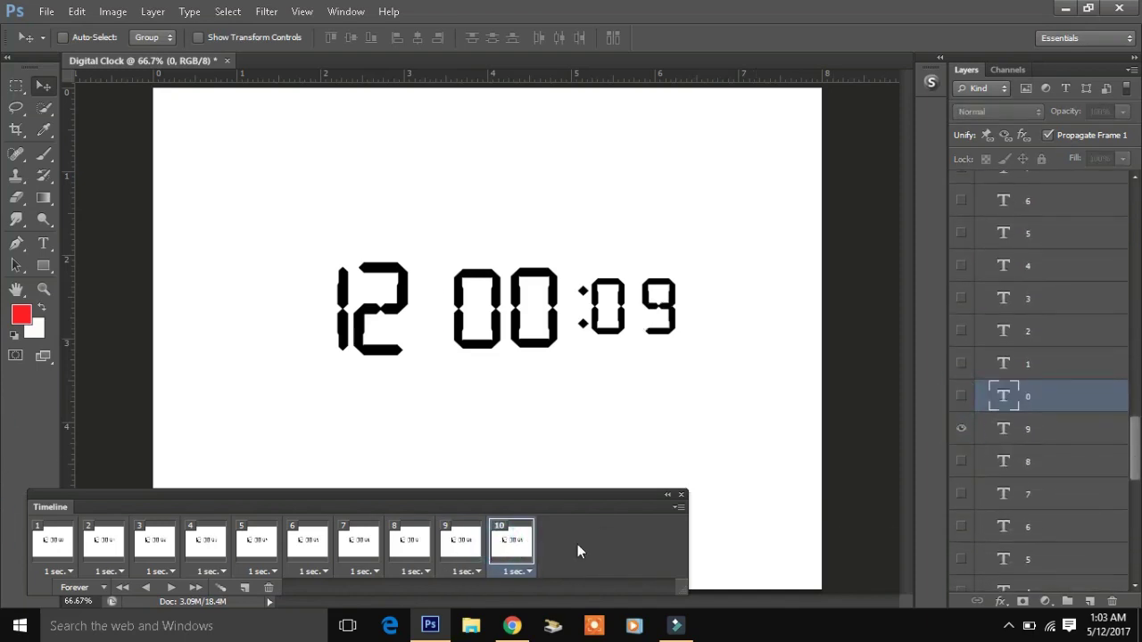
- Duplicate frame 10 as frame 11, showing the red colon and a 0 instead of 9
click(245, 587)
mouse_move(1131, 441)
mouse_down()
mouse_move(1135, 562)
mouse_move(1135, 442)
mouse_up()
click(962, 516)
click(1026, 521)
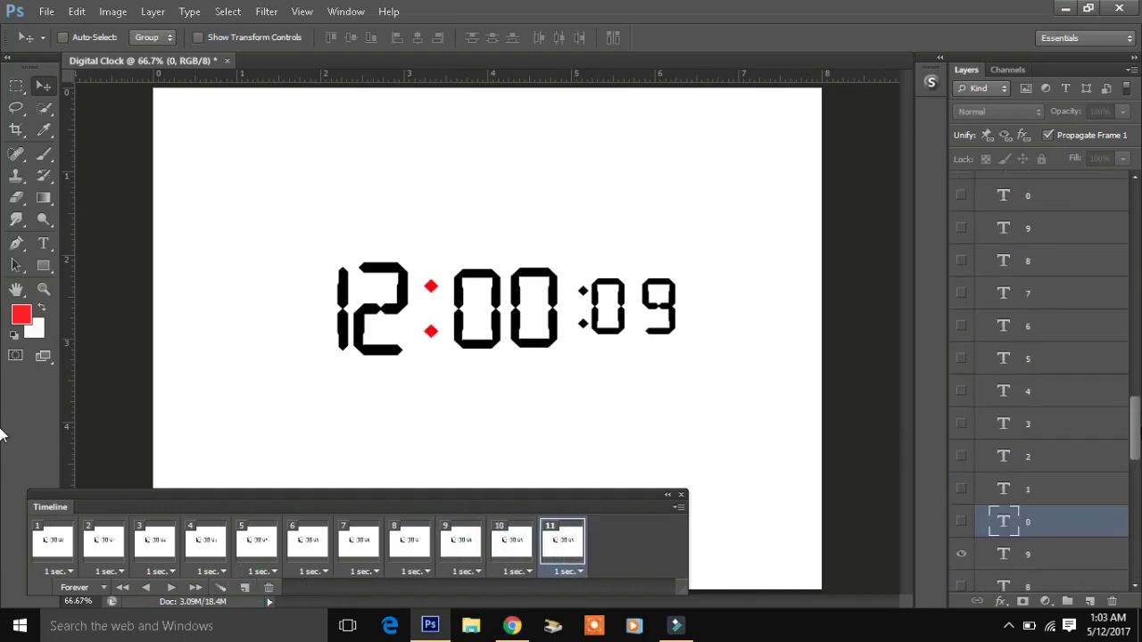
click(961, 522)
click(961, 554)
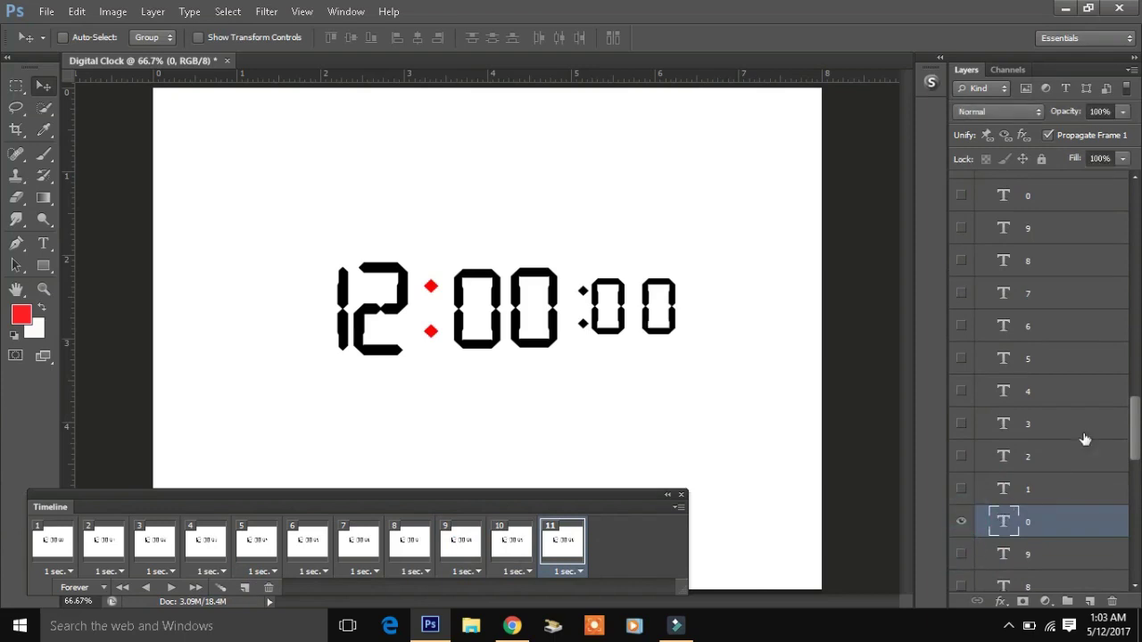
drag(1134, 427, 1132, 524)
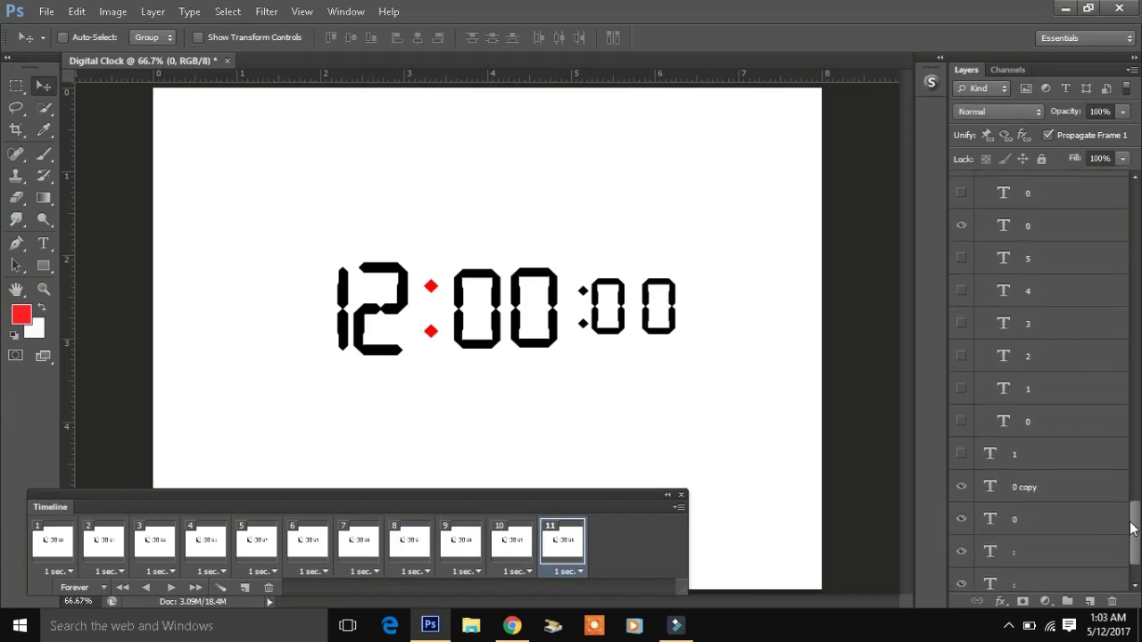
- Show a 1 in the tens place and hide its 0 so frame 11 reads 12:00:10
click(960, 475)
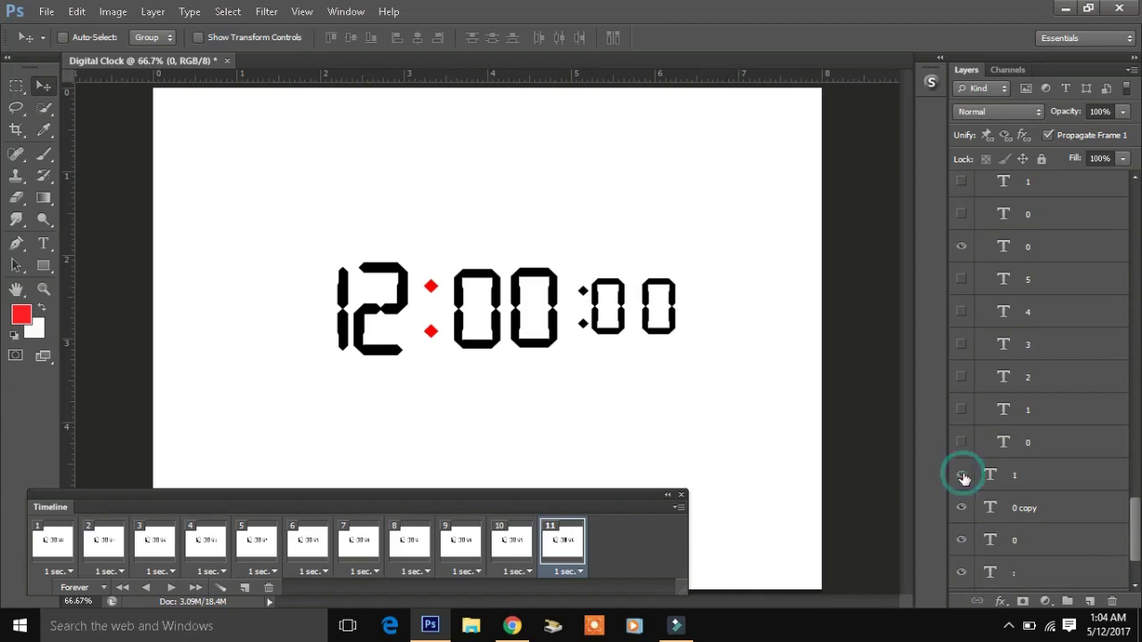
click(961, 474)
mouse_move(1133, 526)
mouse_down()
mouse_move(1126, 459)
mouse_move(1129, 516)
mouse_up()
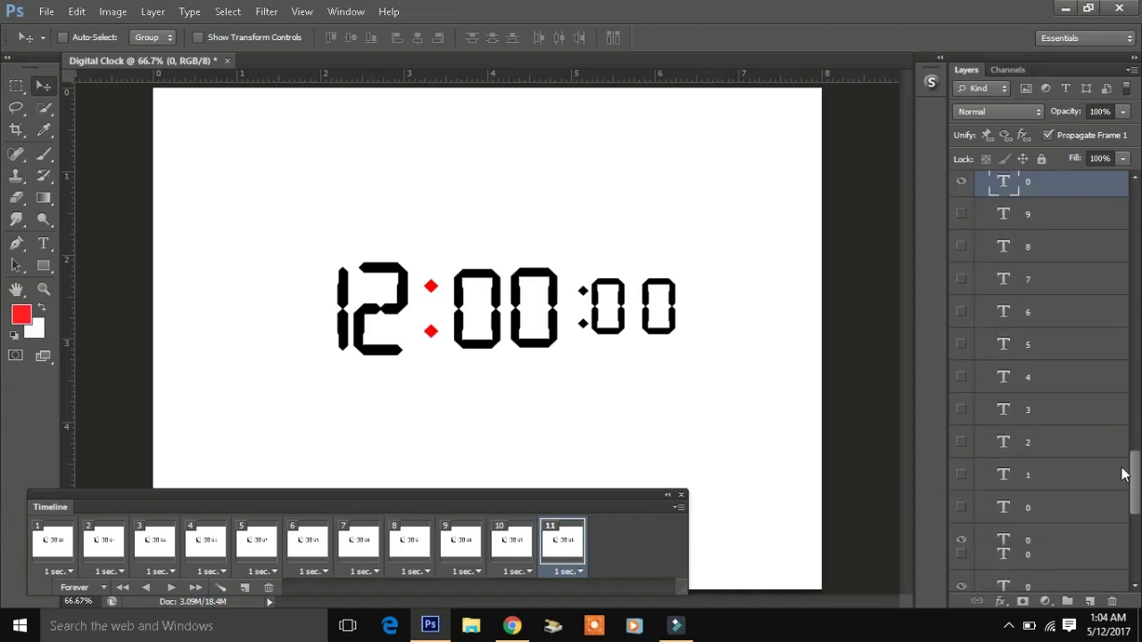
click(968, 454)
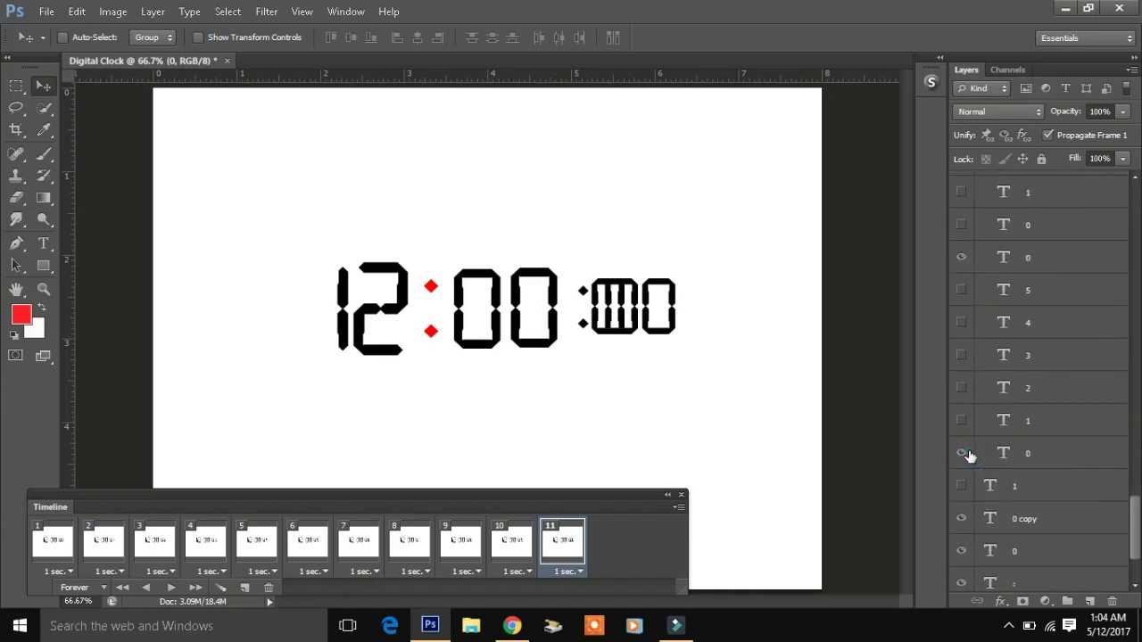
click(967, 454)
click(965, 422)
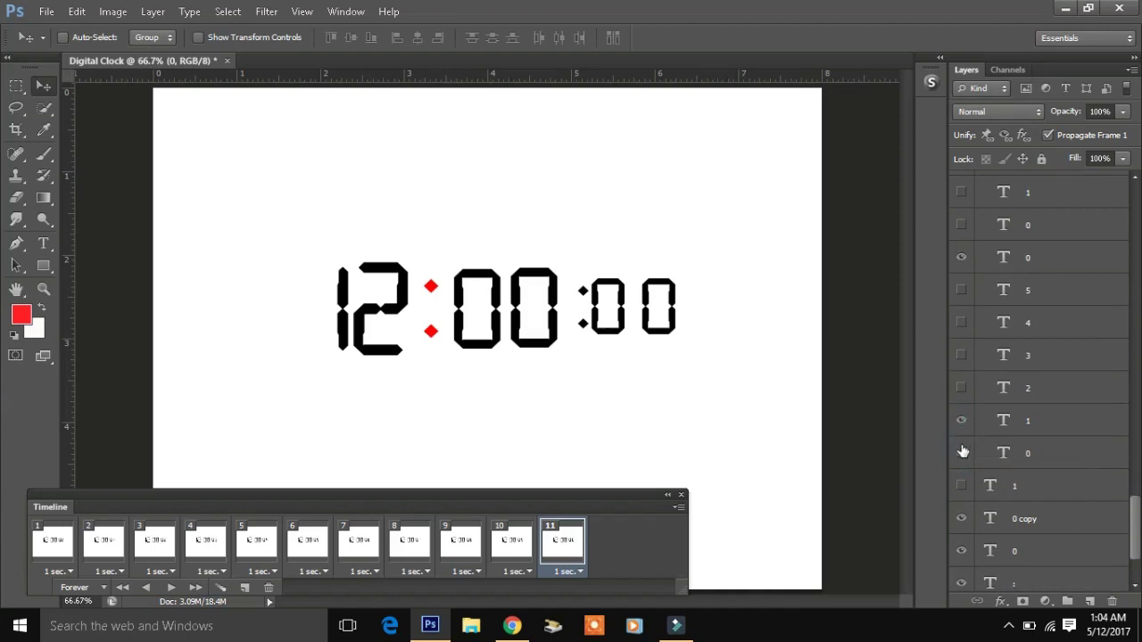
right_click(615, 307)
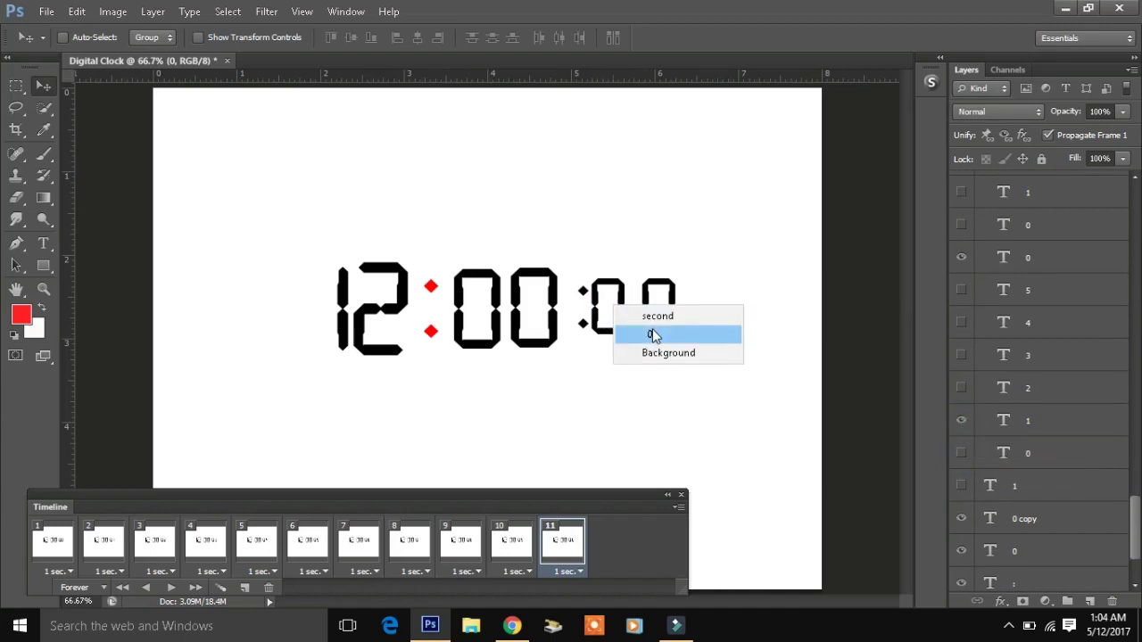
click(657, 334)
click(962, 258)
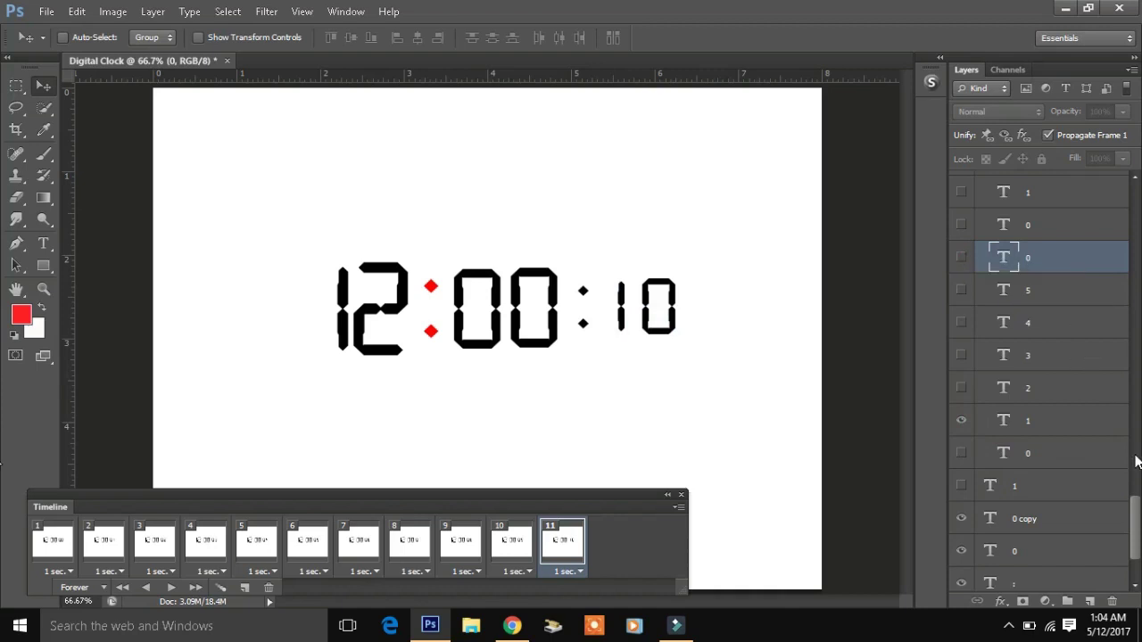
click(525, 554)
click(566, 553)
- Duplicate frame 11 as frame 12 and compare it against frames 10 and 11
click(245, 587)
drag(1135, 533, 1135, 443)
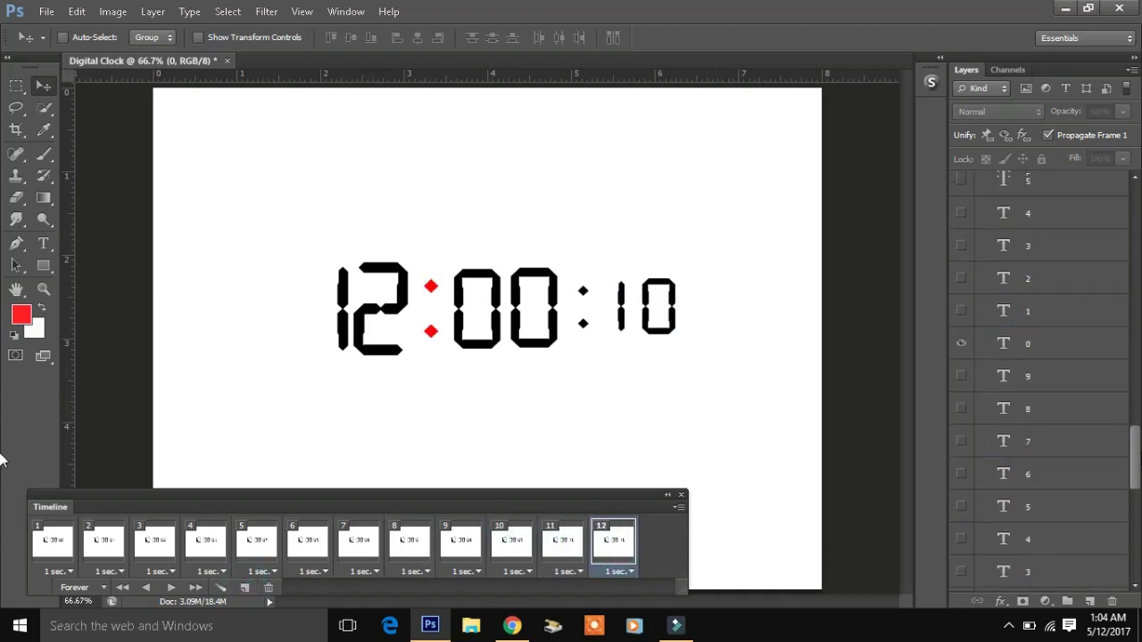
click(990, 421)
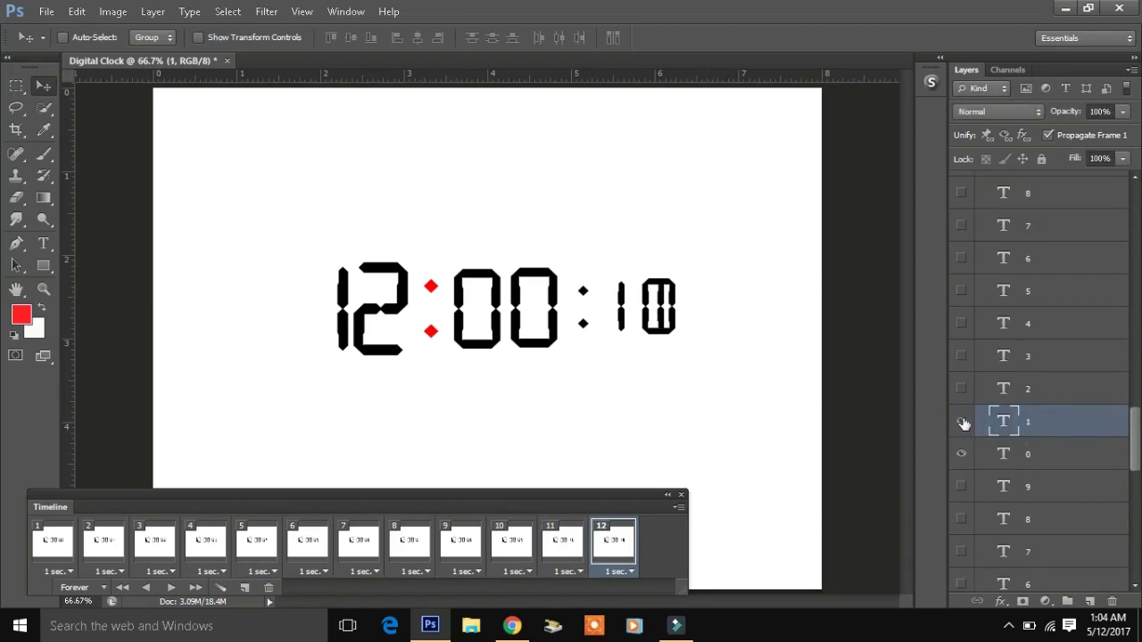
click(962, 421)
click(564, 543)
click(516, 539)
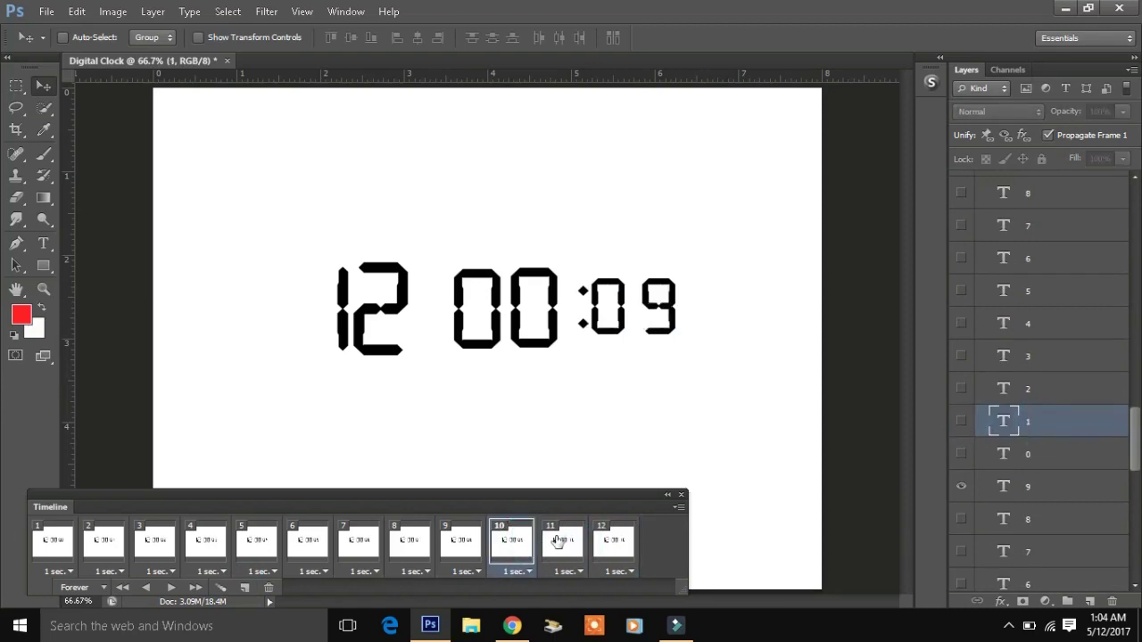
click(560, 540)
click(598, 544)
click(566, 541)
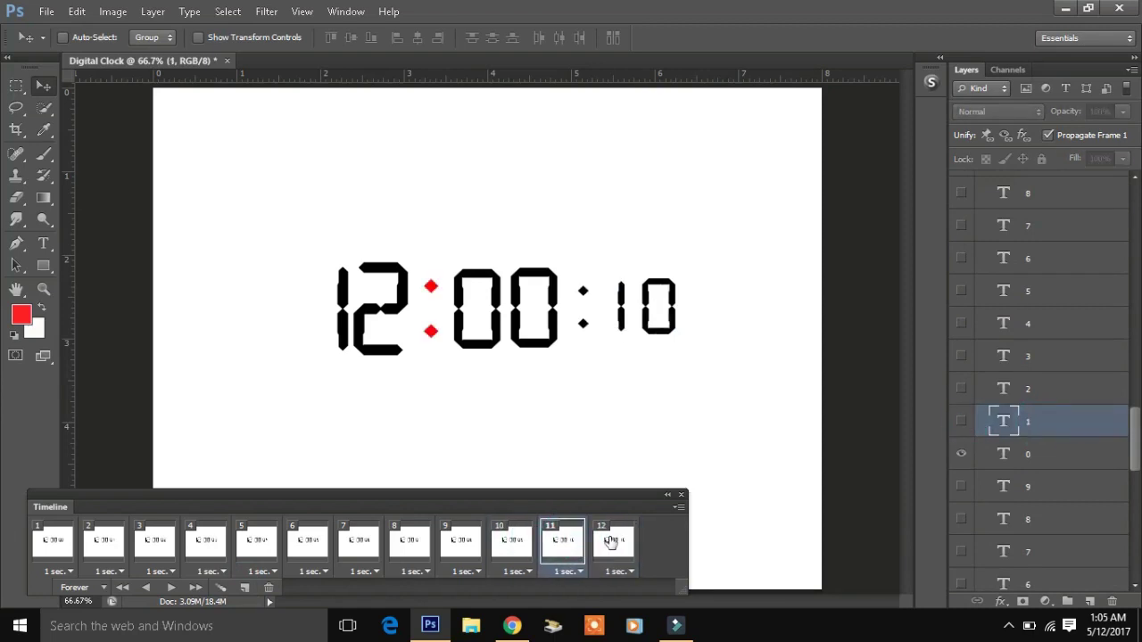
click(612, 541)
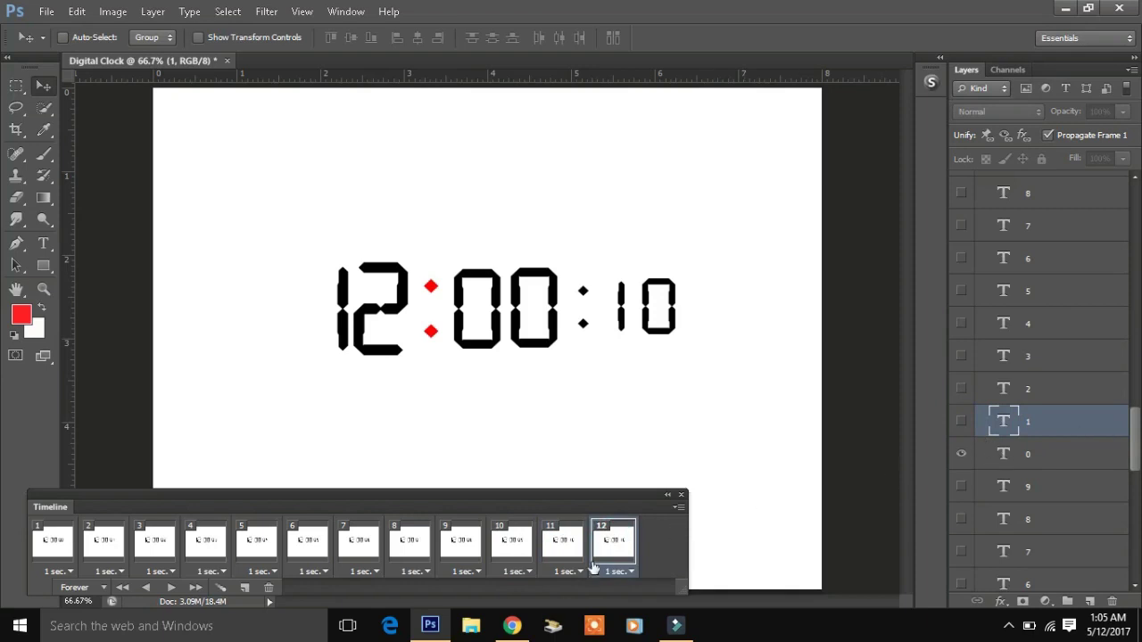
- Make frame 12's seconds read 11 by showing a 1 and hiding the 0, then duplicate it as frame 13
click(510, 539)
click(561, 541)
click(607, 544)
click(571, 544)
click(613, 540)
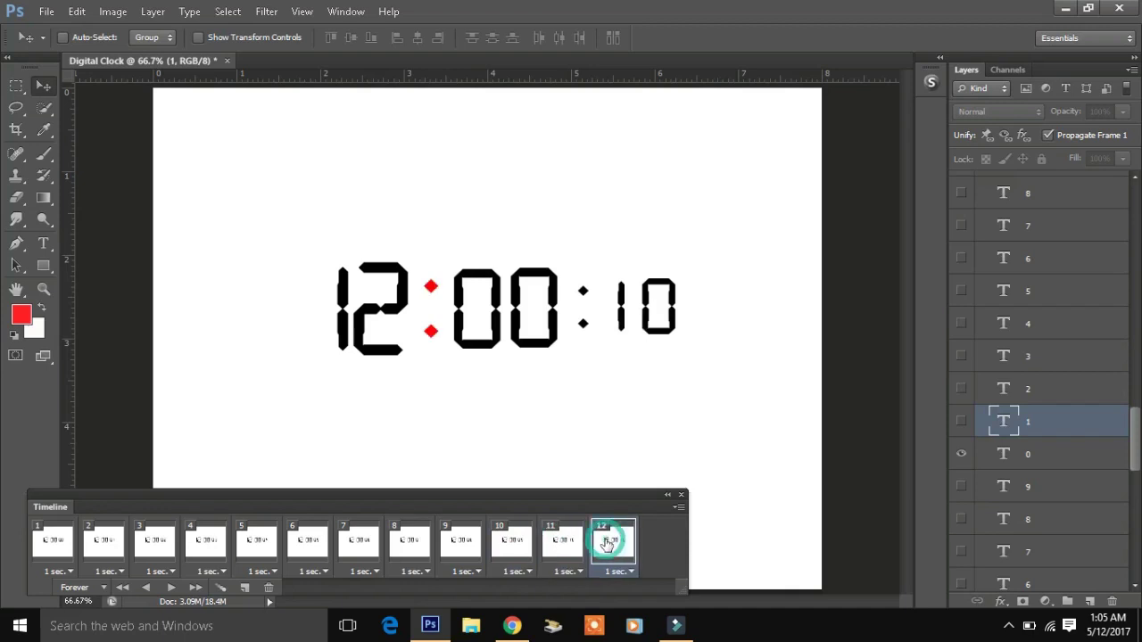
scroll(1125, 542, down, 5)
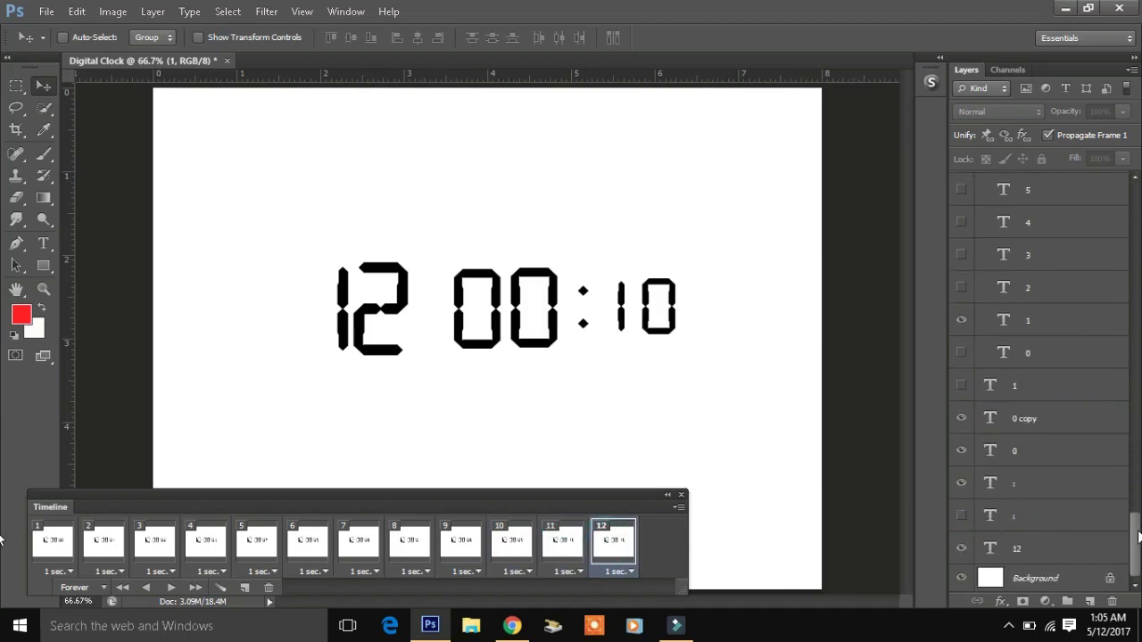
scroll(1132, 500, up, 3)
scroll(1026, 428, up, 2)
click(961, 417)
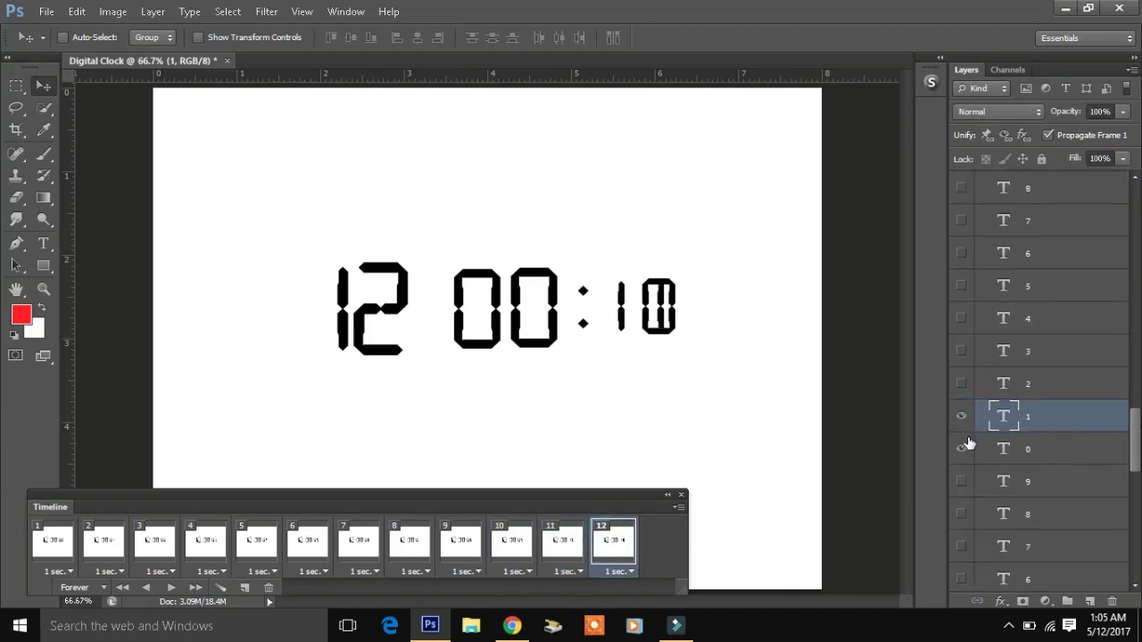
click(962, 448)
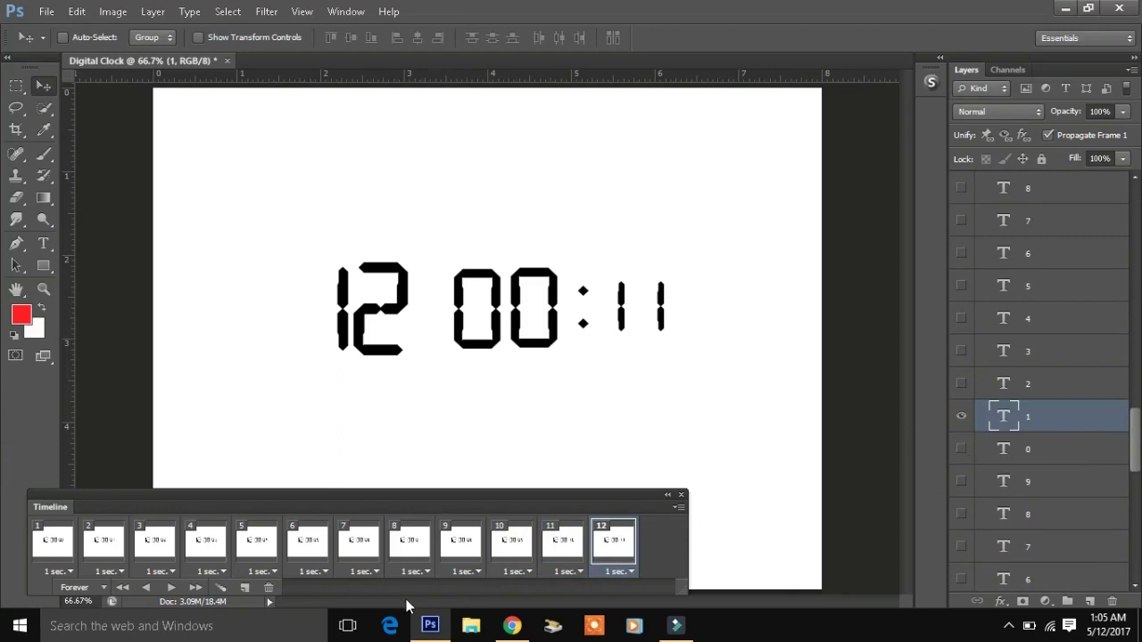
click(245, 588)
- Set frame 13 to show seconds 12 with the red colon visible, then review frames 11–13
scroll(989, 447, down, 3)
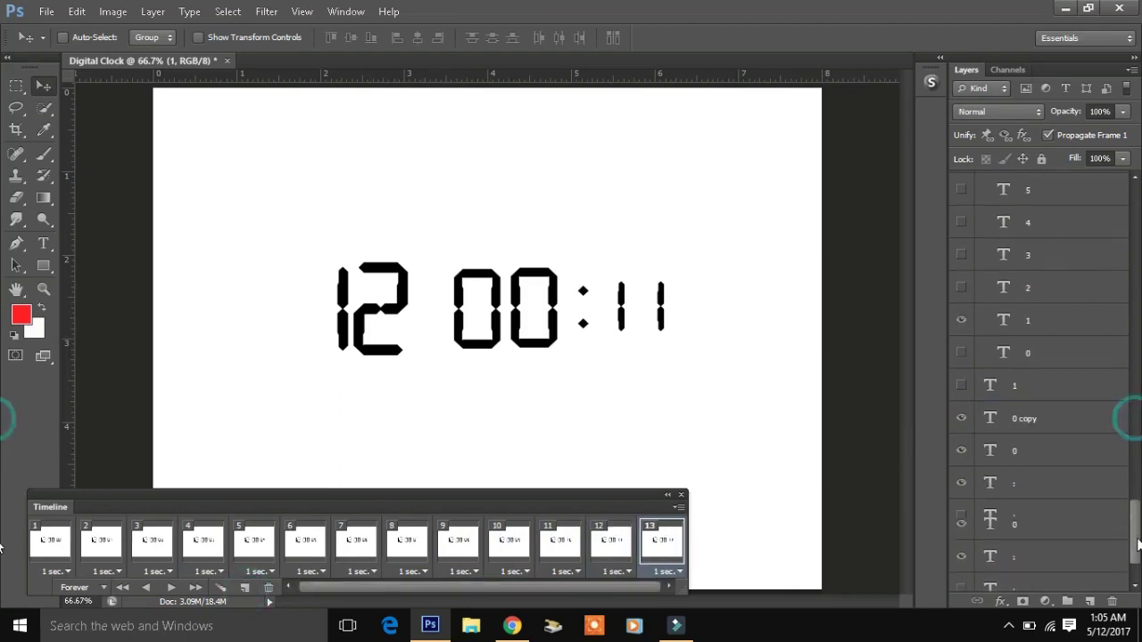
click(962, 515)
drag(1131, 527, 1131, 423)
click(961, 435)
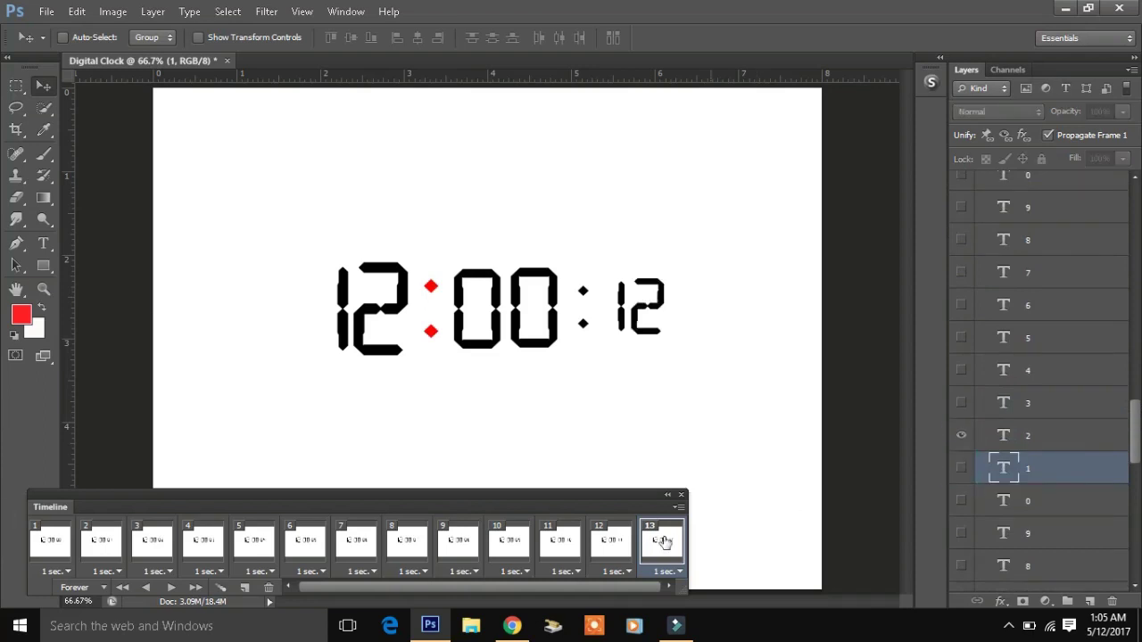
click(559, 544)
click(610, 544)
click(656, 546)
- Add frame 14 reading 12:00:13 with the red colon hidden
click(245, 588)
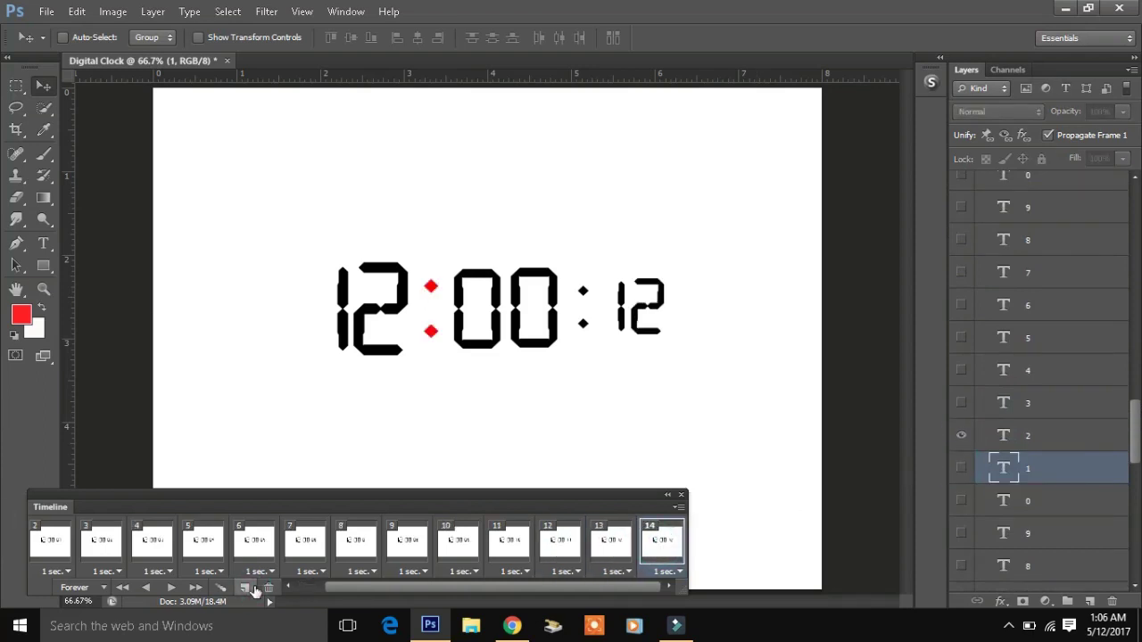
click(961, 436)
click(961, 402)
drag(1133, 411, 1128, 491)
click(961, 516)
click(610, 541)
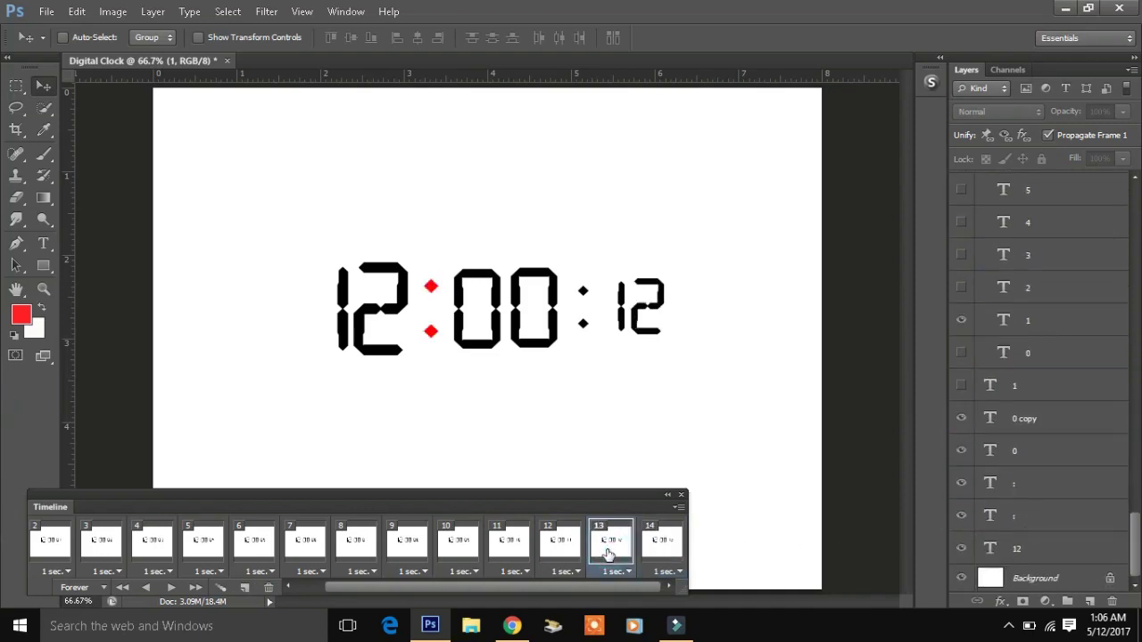
click(657, 546)
- Add frame 15 reading 12:00:14 with the red colon shown
click(245, 588)
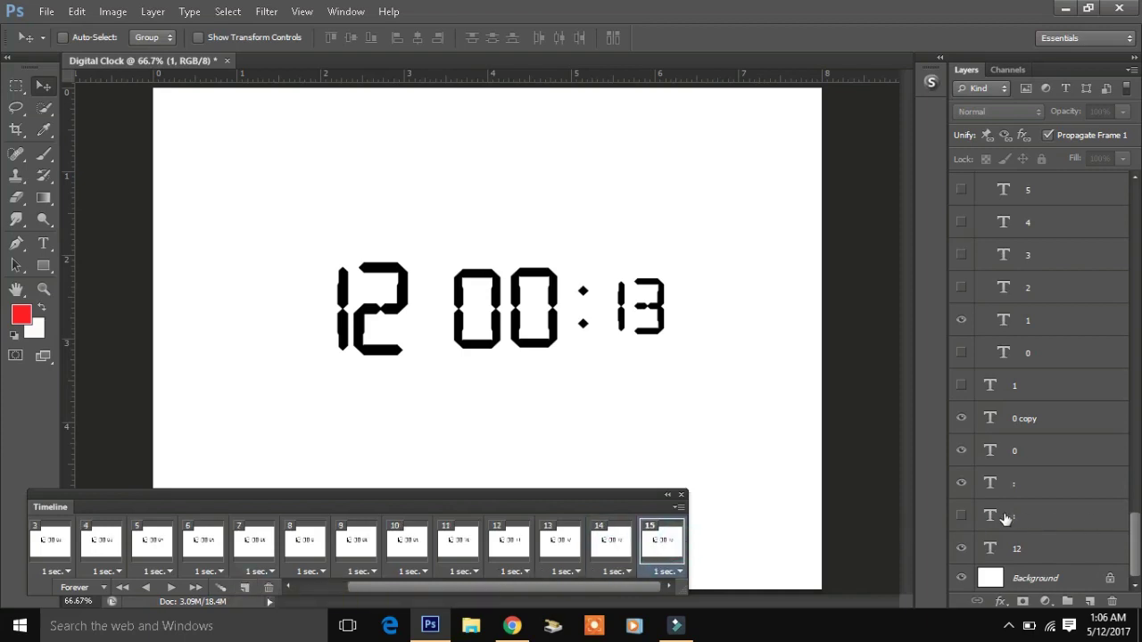
click(960, 516)
drag(1135, 535, 1138, 399)
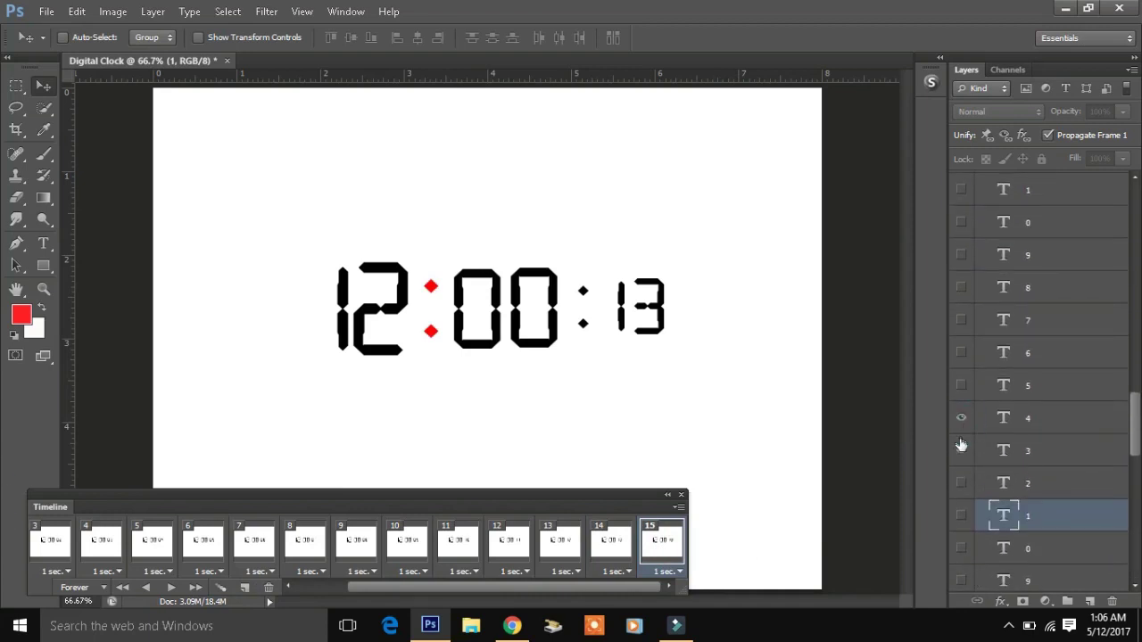
click(961, 448)
click(1054, 427)
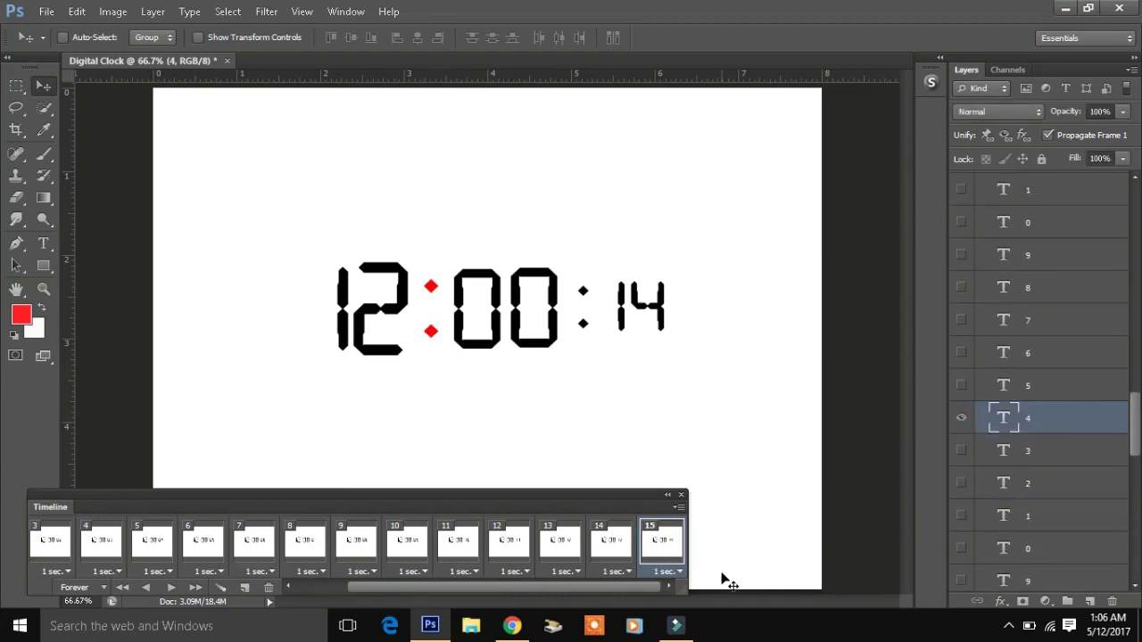
- Add frame 16 reading 12:00:15 with the red colon hidden
click(612, 539)
click(662, 540)
click(245, 587)
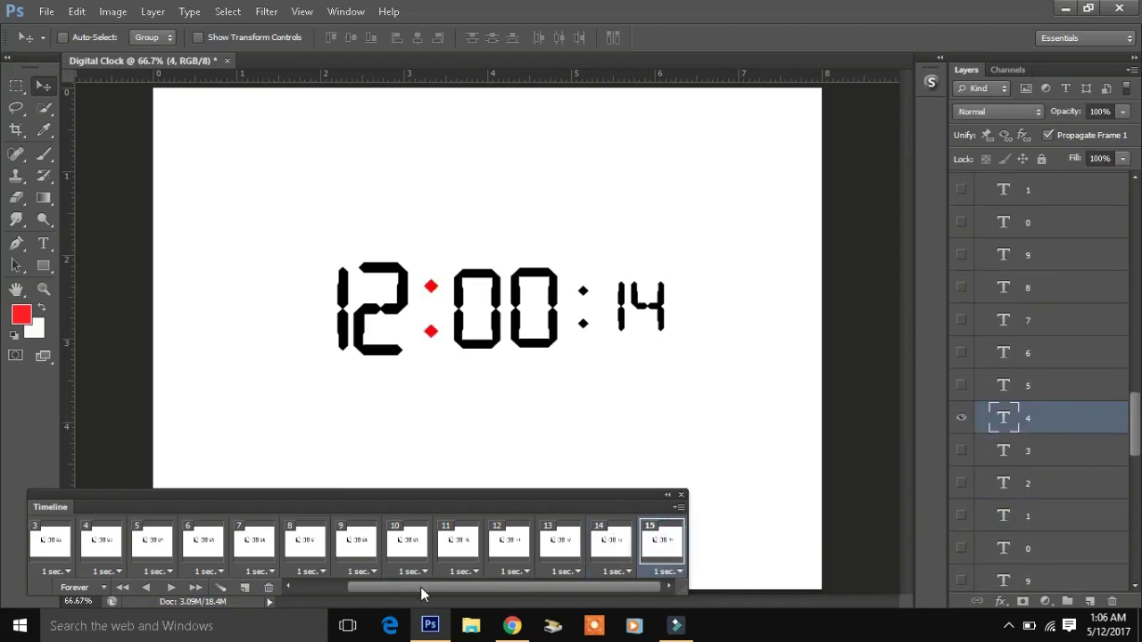
click(961, 384)
click(961, 417)
scroll(961, 420, down, 2)
scroll(965, 473, down, 1)
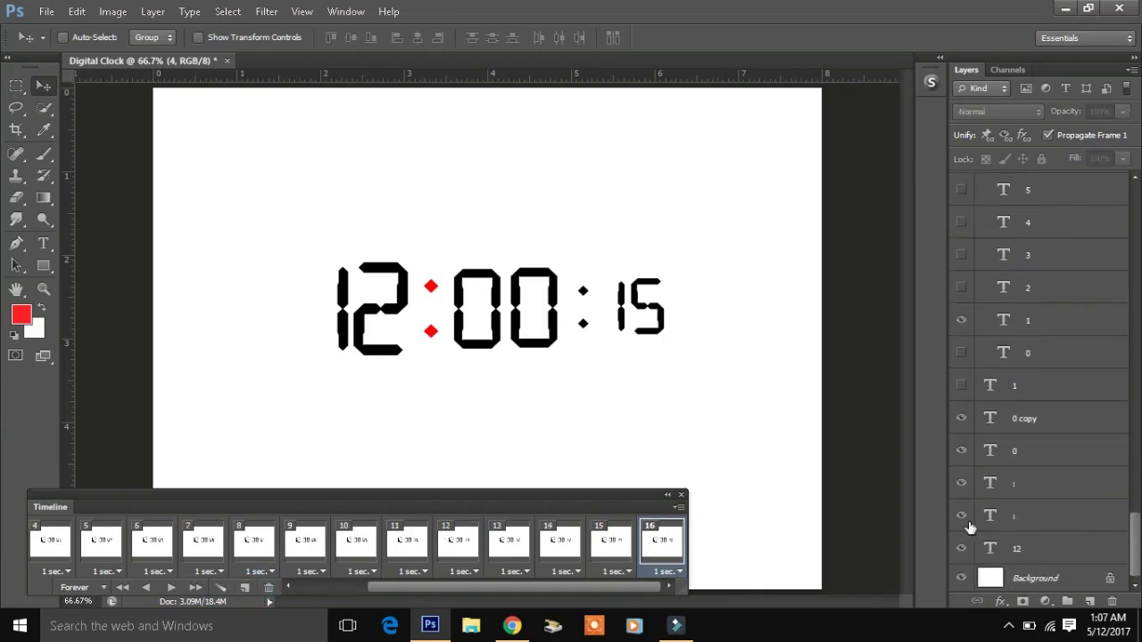
click(961, 517)
click(624, 542)
click(655, 544)
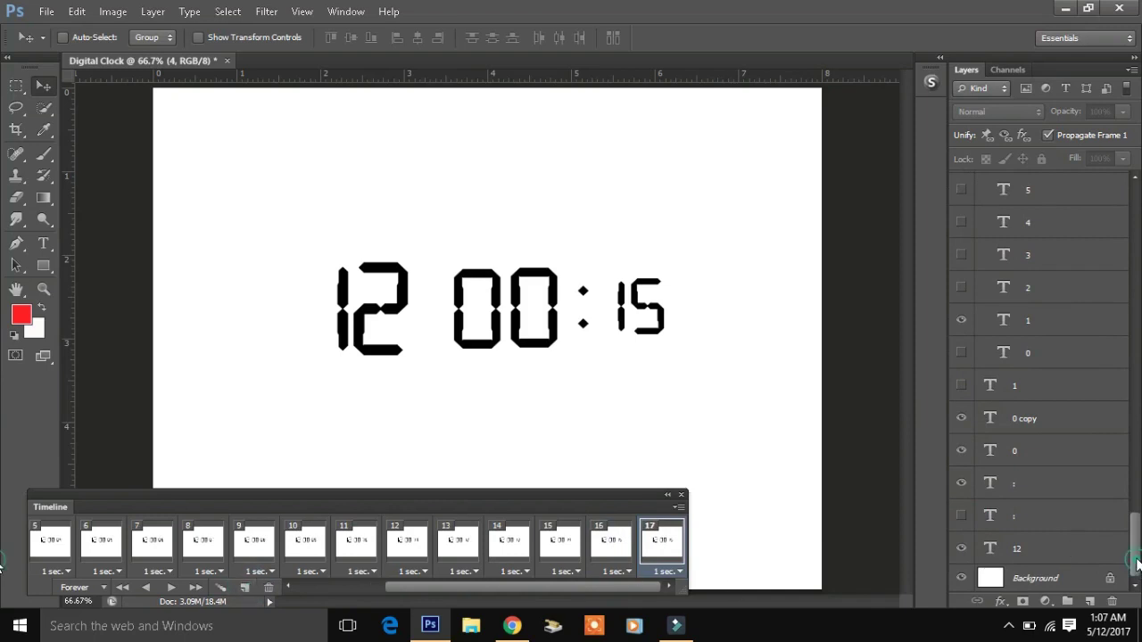
- Add a new frame whose seconds change from 16 to 17
drag(1136, 562, 1136, 473)
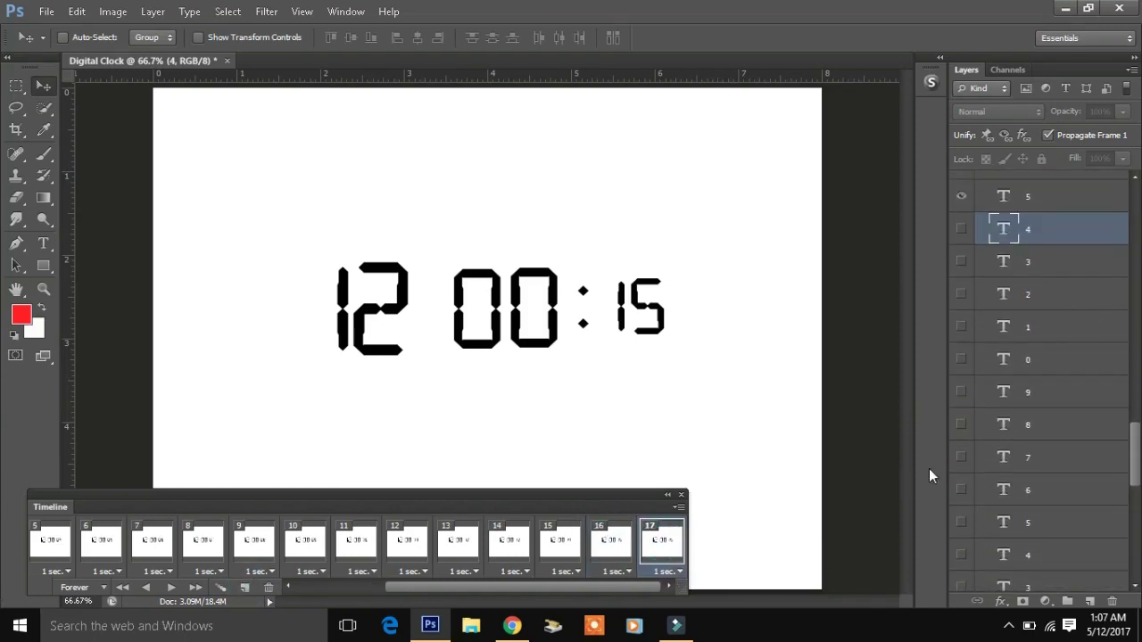
scroll(990, 462, up, 3)
scroll(990, 463, up, 1)
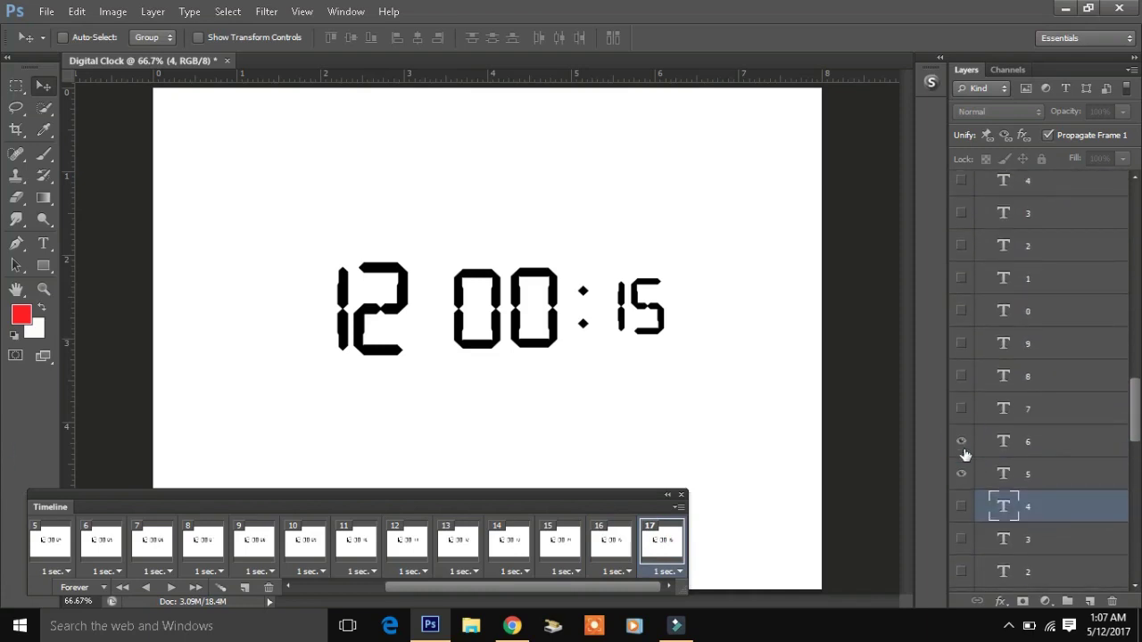
drag(1133, 397, 1133, 549)
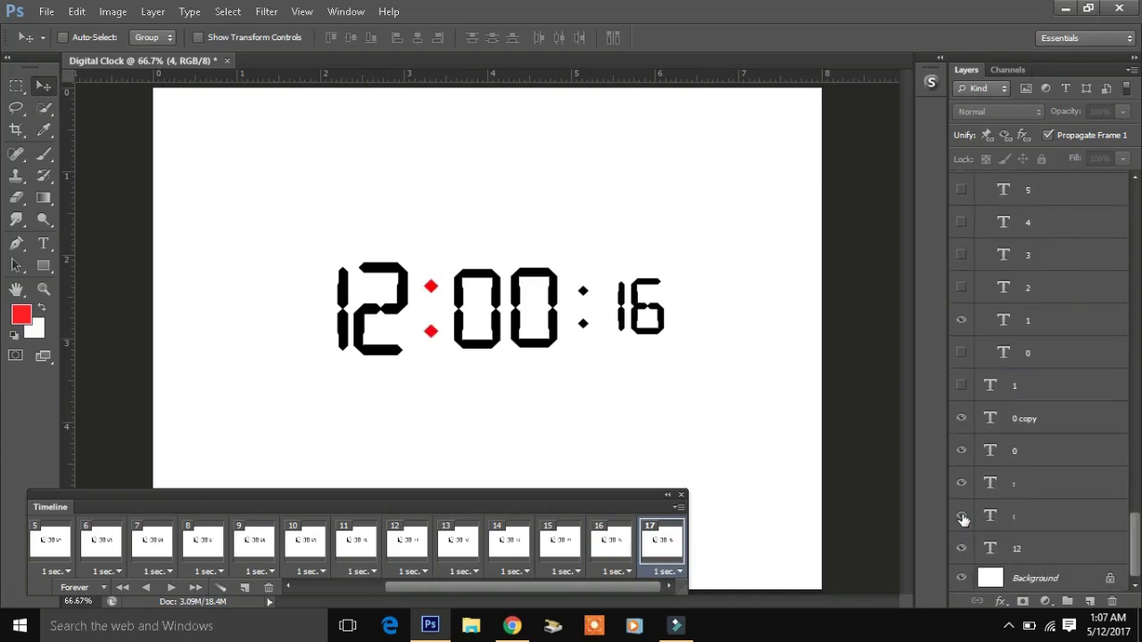
click(244, 587)
scroll(972, 366, up, 5)
scroll(960, 330, up, 1)
click(961, 321)
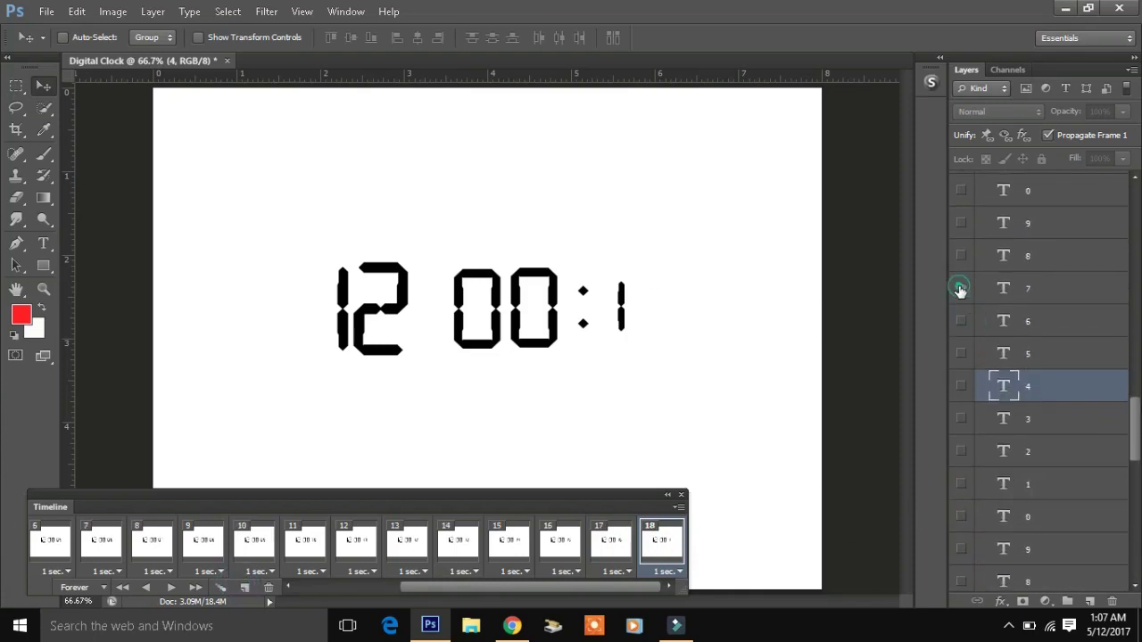
click(961, 288)
click(1006, 288)
- Add a frame with the seconds reading 18
click(245, 587)
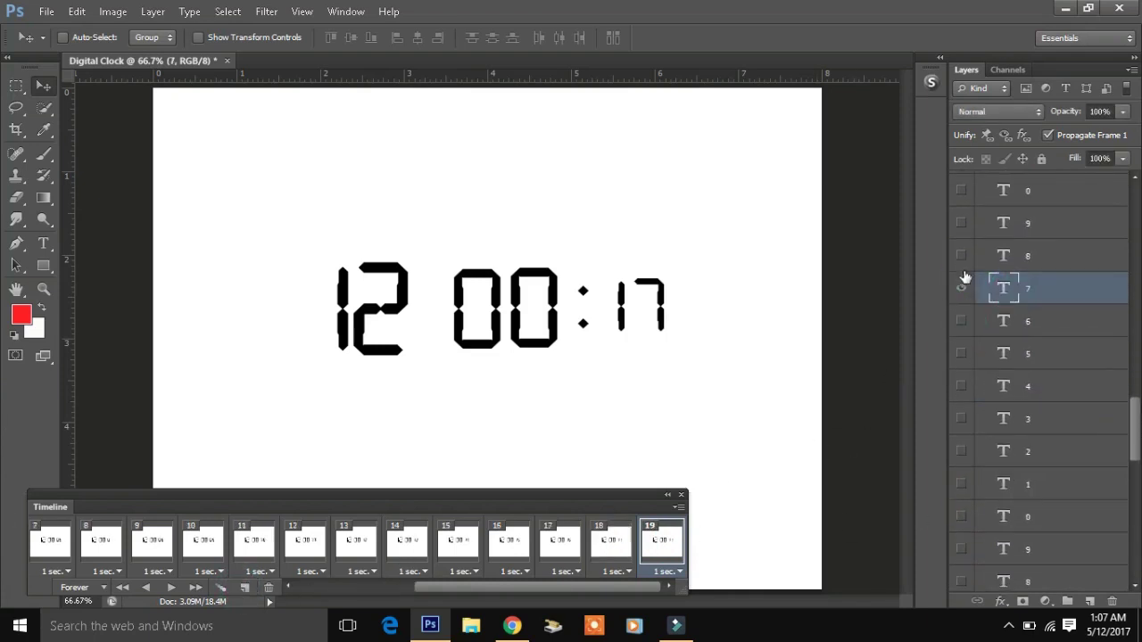
click(960, 287)
mouse_move(1133, 430)
mouse_down()
mouse_move(1129, 546)
mouse_move(1133, 393)
mouse_up()
scroll(981, 464, up, 1)
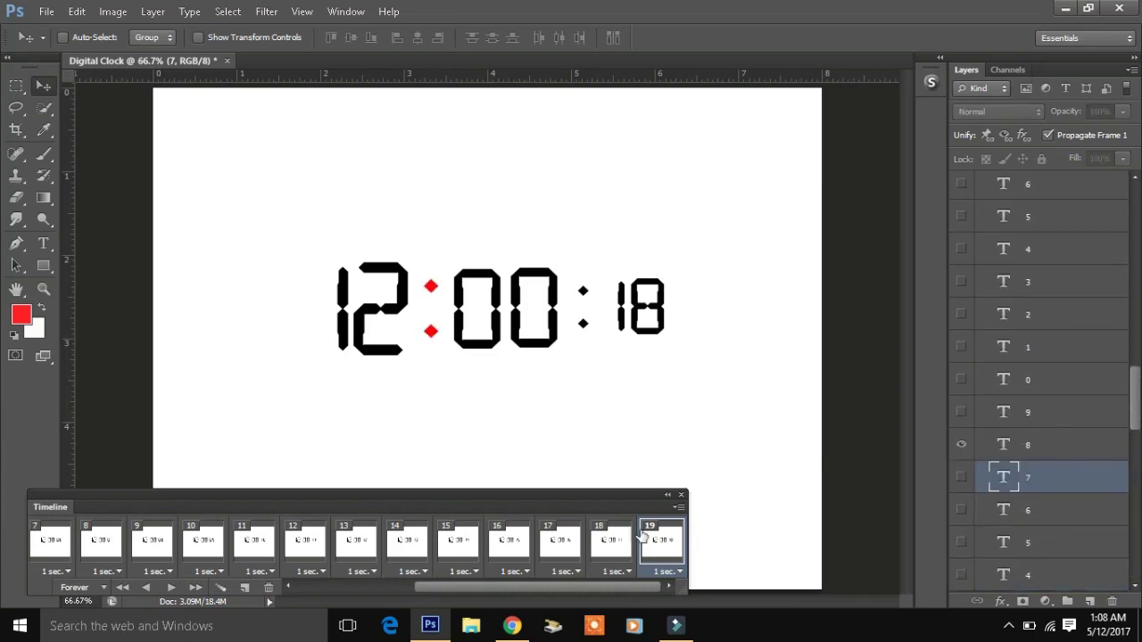
- Add a frame reading 12:00:19 with the red colon hidden, plus one more frame
click(244, 587)
click(1006, 413)
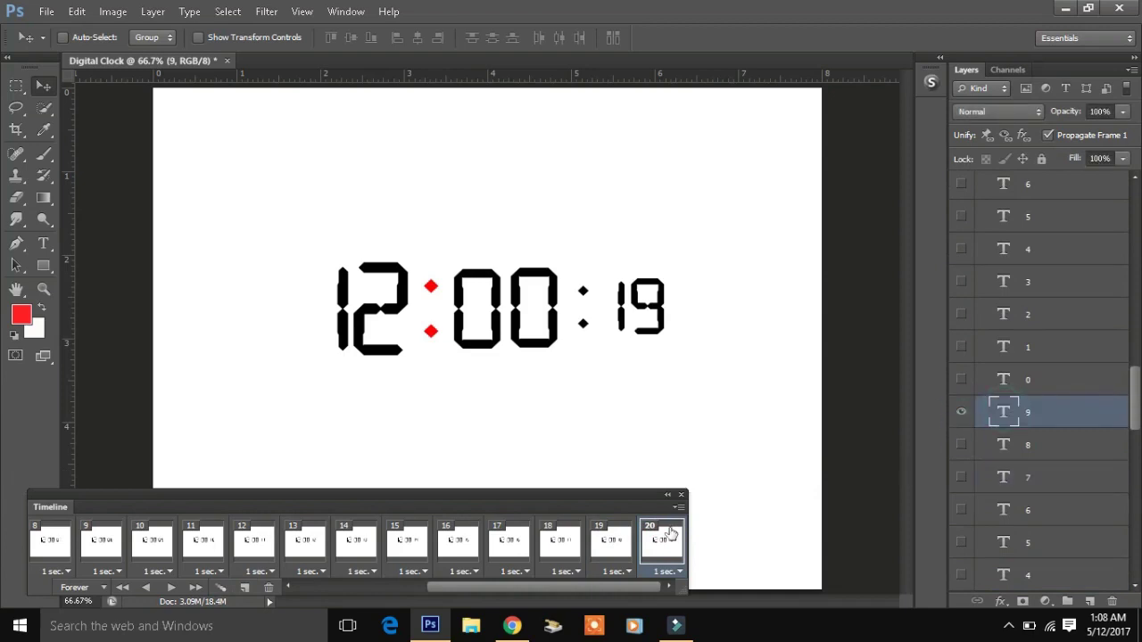
scroll(1035, 412, down, 3)
scroll(1021, 446, down, 3)
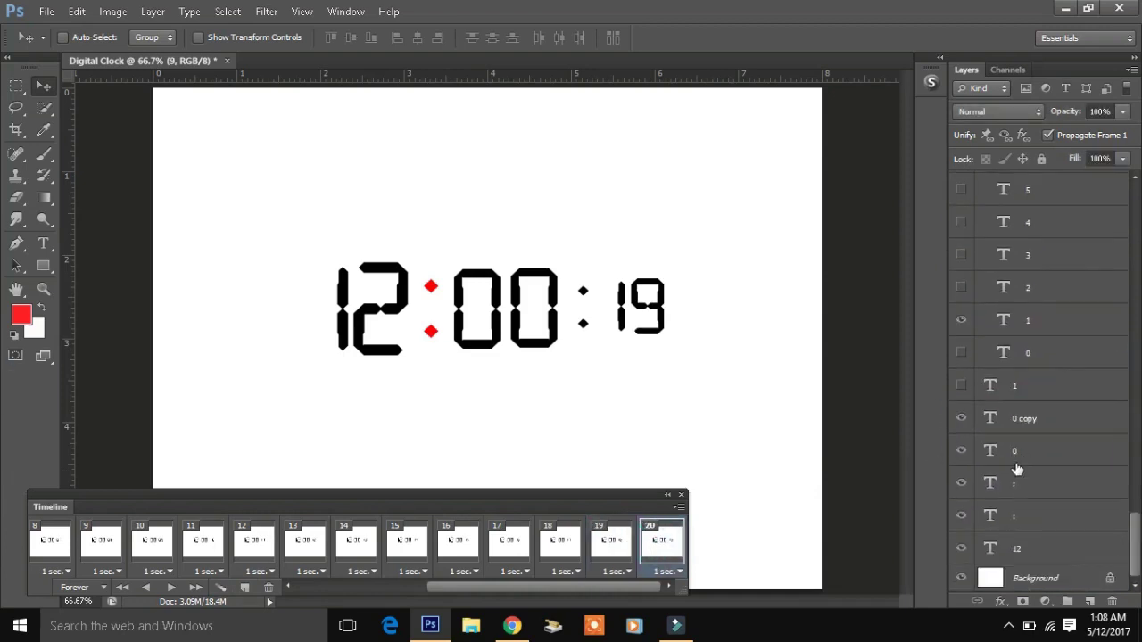
click(961, 515)
click(245, 587)
- Set frame 21 to read 12:00:20 using the 2 and 0 seconds digits
click(611, 541)
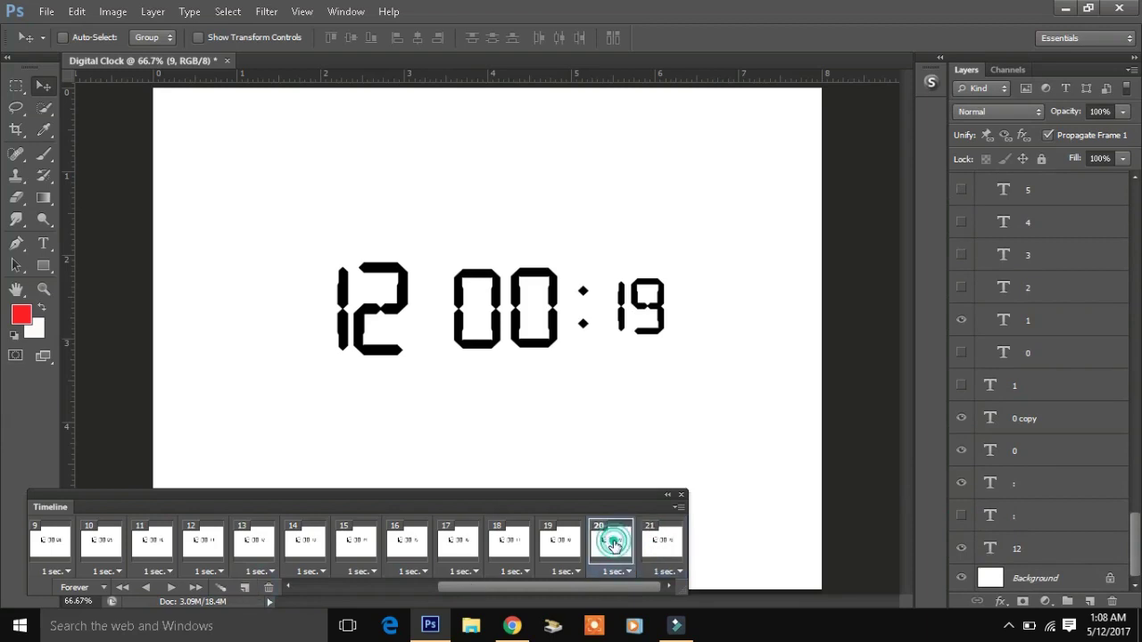
click(661, 541)
scroll(1130, 542, up, 5)
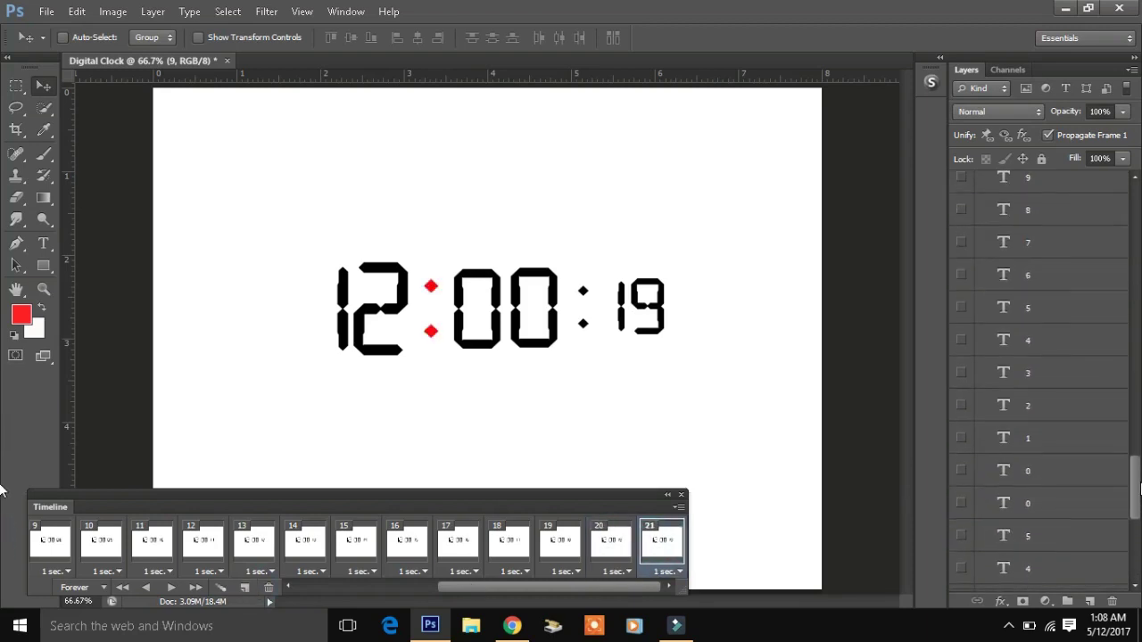
click(968, 477)
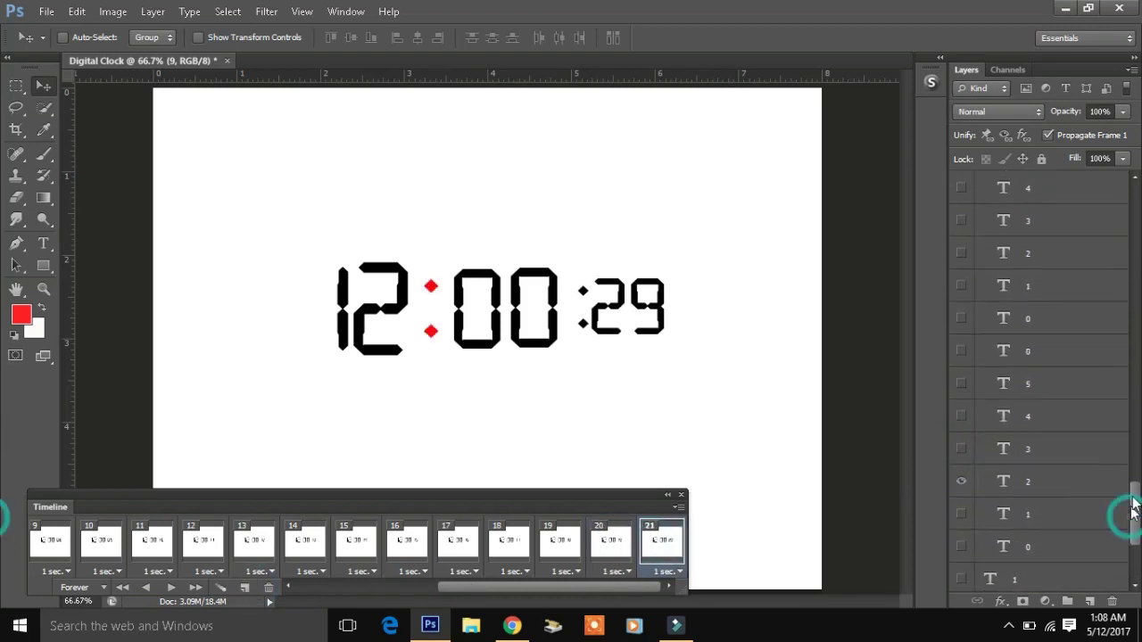
scroll(1135, 514, up, 5)
click(961, 465)
click(961, 465)
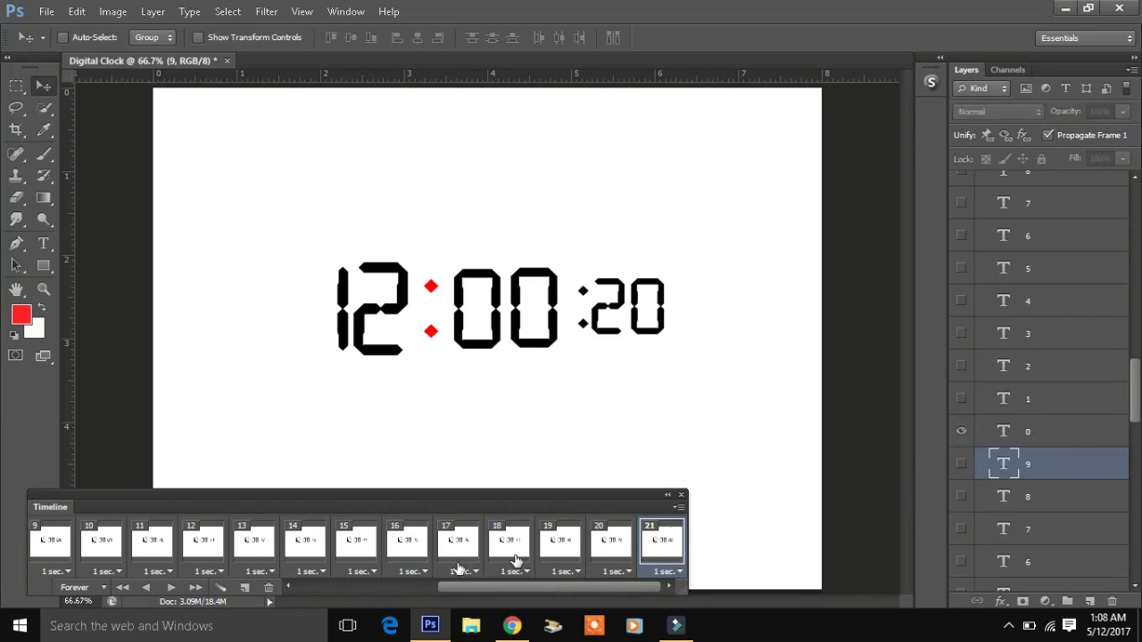
click(611, 539)
click(662, 539)
- Add a frame reading 12:00:21 with the red colon hidden
click(245, 588)
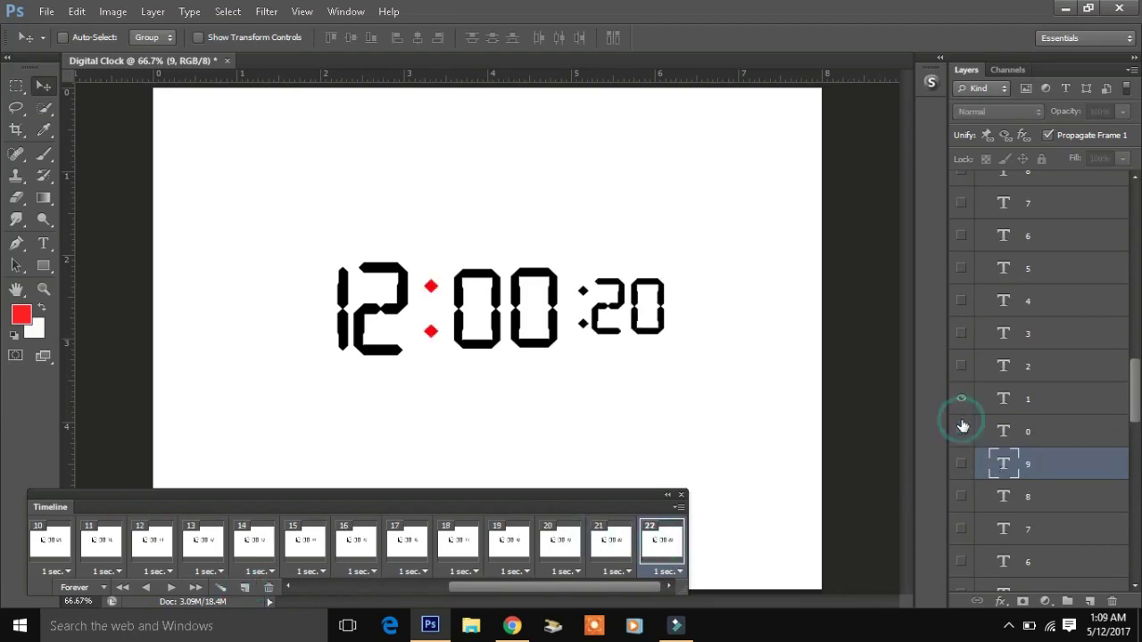
click(961, 432)
drag(1134, 393, 1131, 569)
click(959, 515)
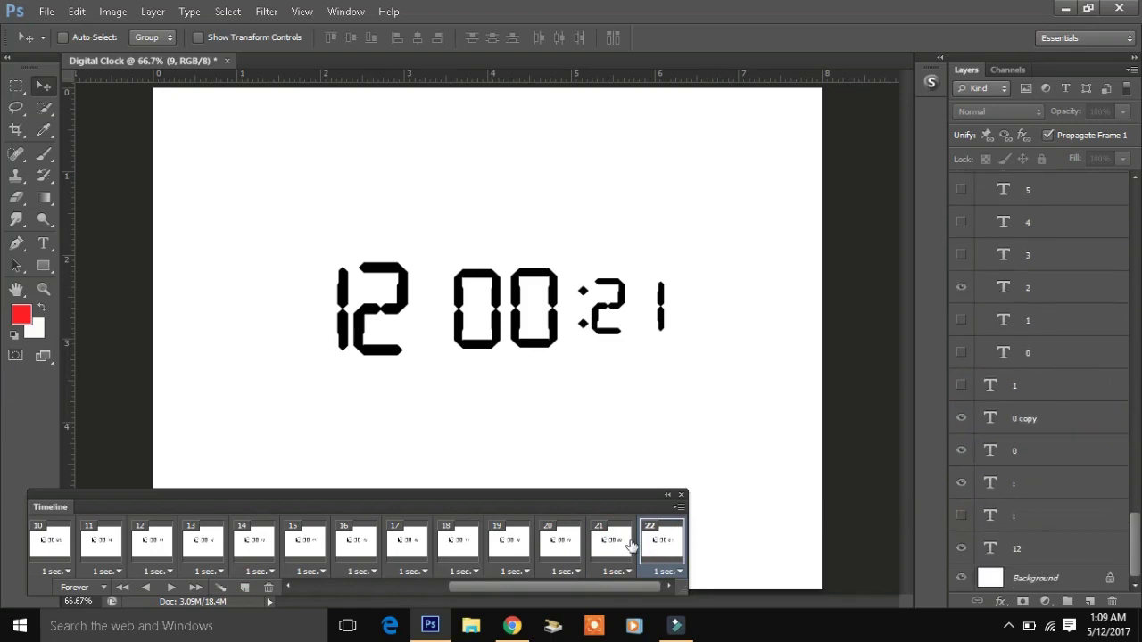
click(622, 542)
click(658, 544)
- Add a frame reading 12:00:22 with the red colon shown
click(248, 584)
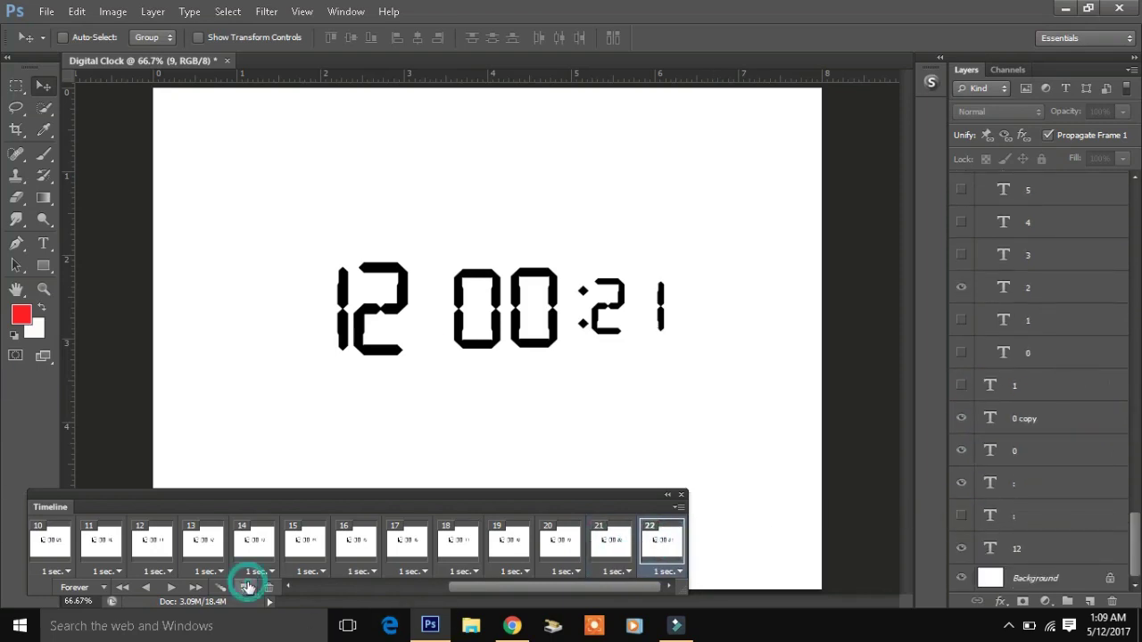
click(961, 516)
drag(1134, 535, 1113, 389)
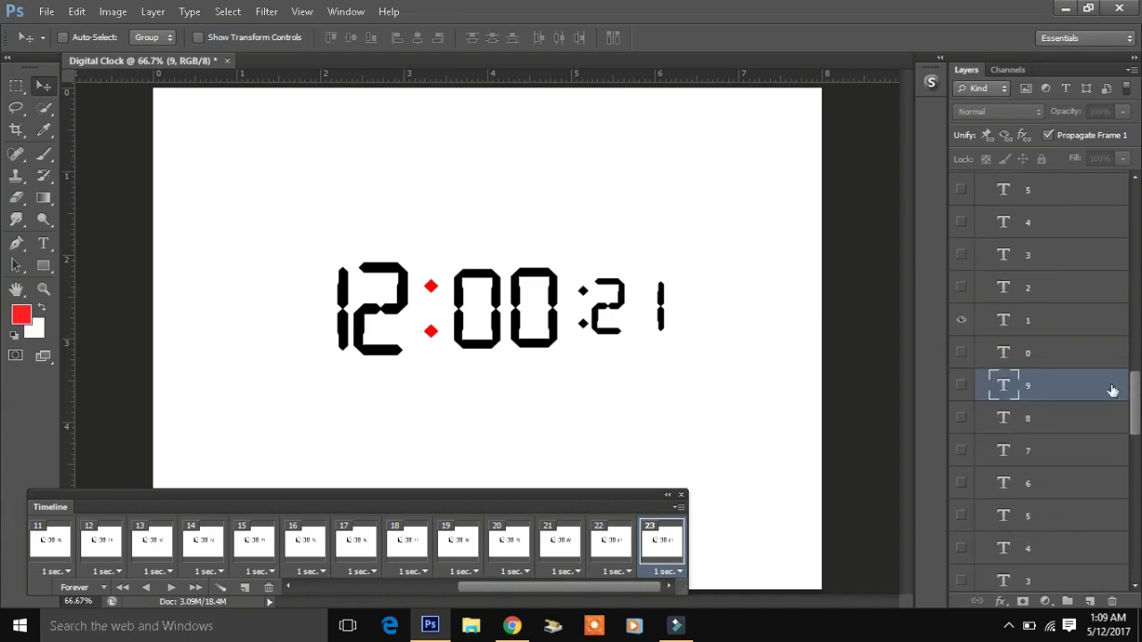
click(961, 288)
click(961, 319)
click(1021, 285)
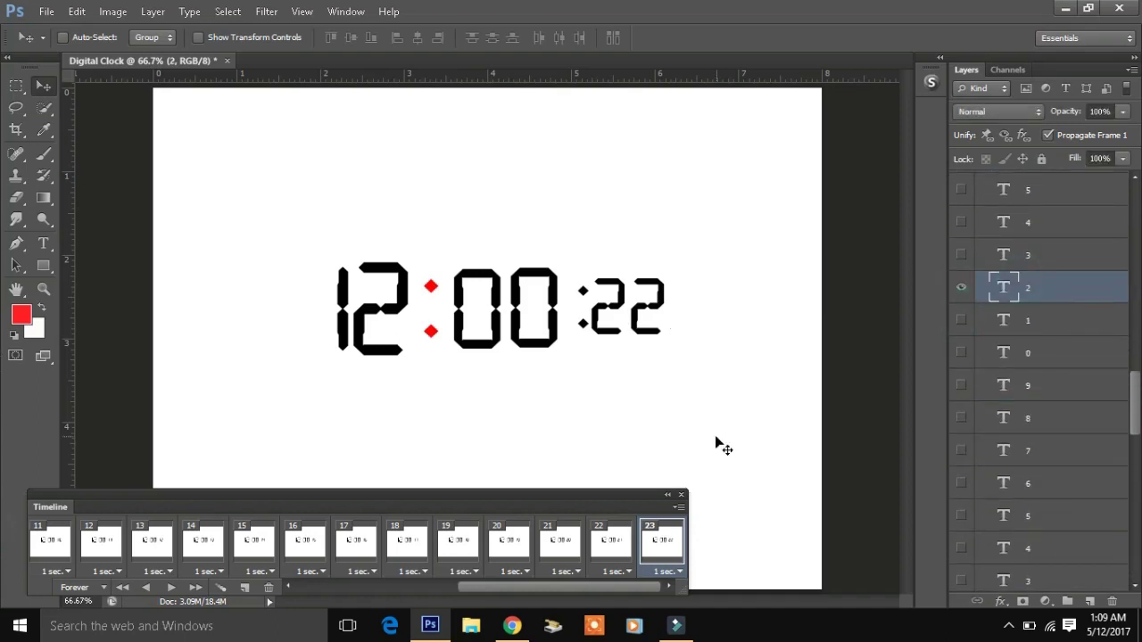
click(610, 546)
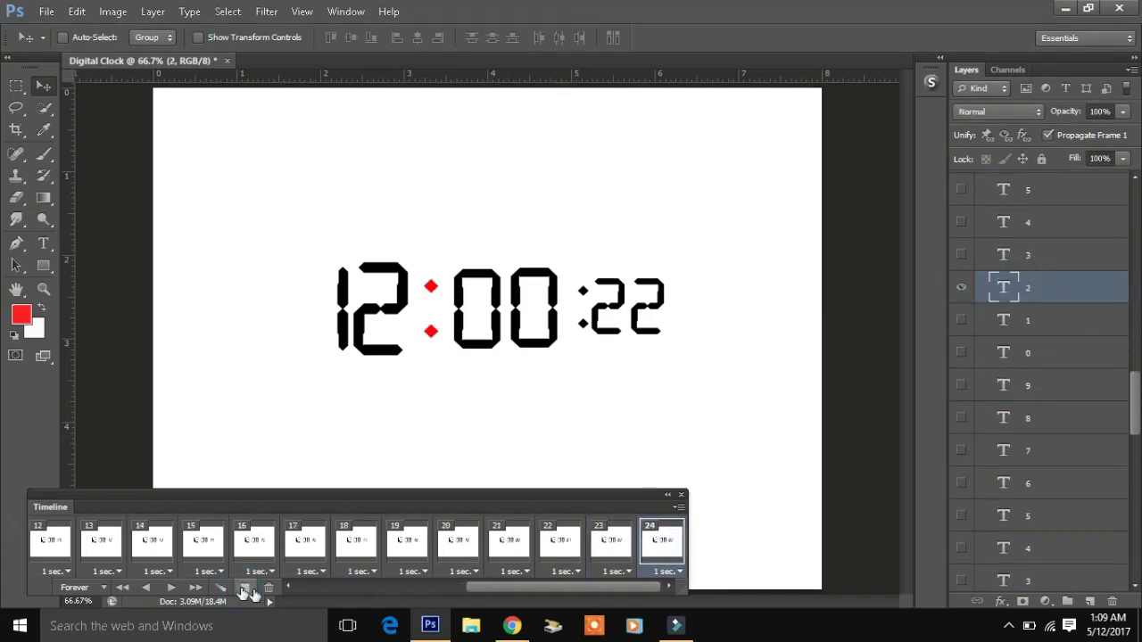
- Change the seconds to 23 with the red colon hidden
click(960, 254)
click(961, 287)
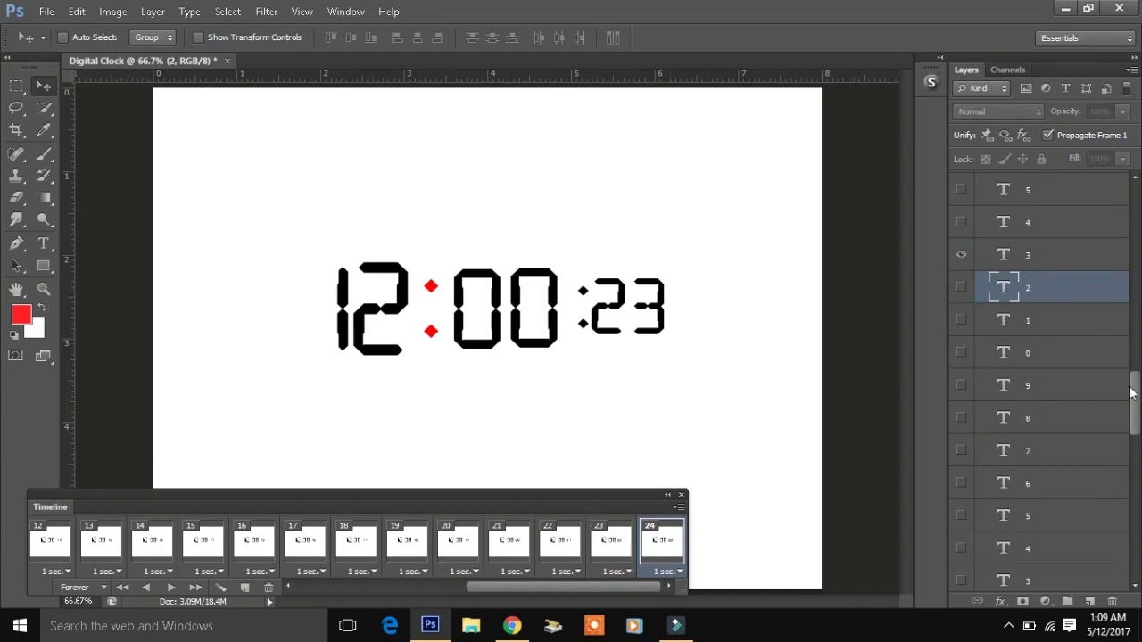
drag(1131, 392, 1131, 531)
click(960, 515)
click(600, 540)
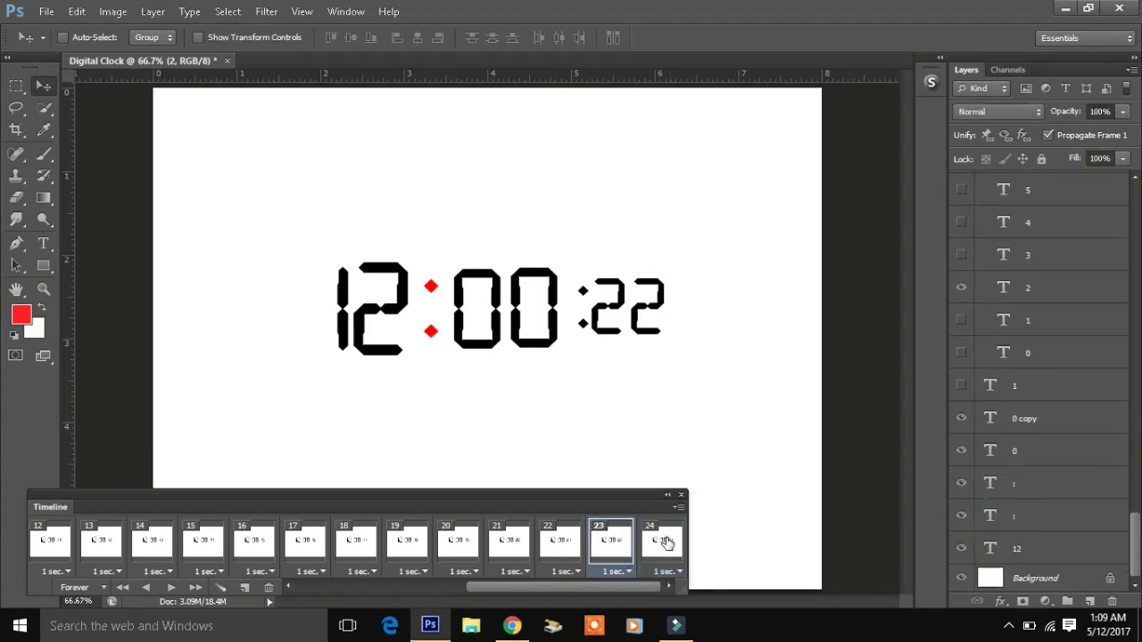
click(667, 543)
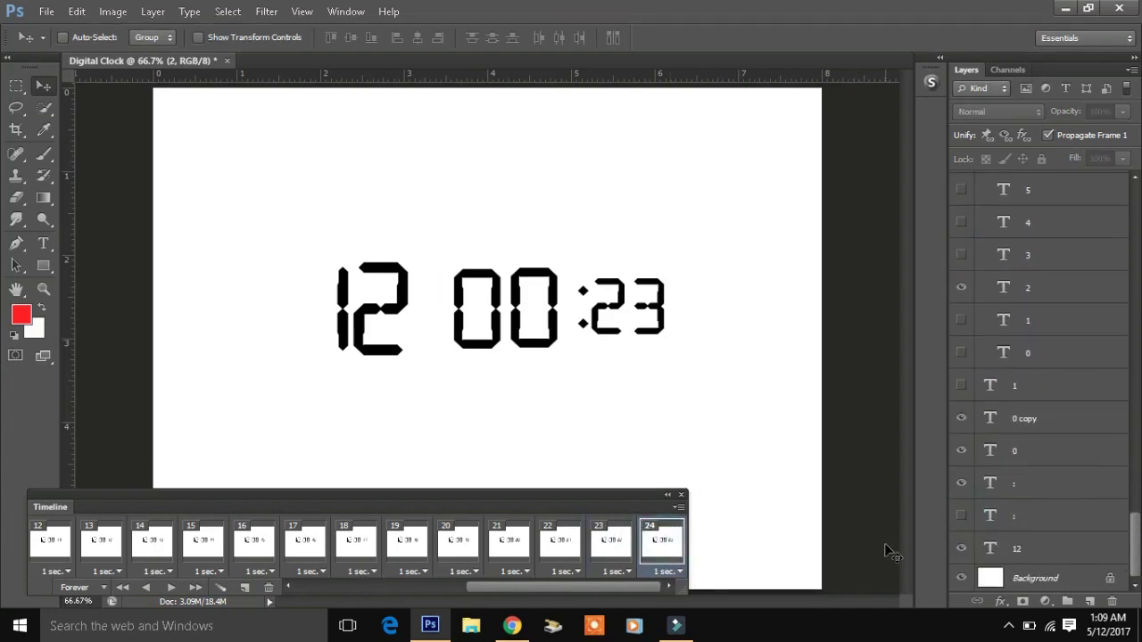
- Show the red colon again and set the seconds to 24
click(961, 515)
scroll(1032, 413, up, 3)
click(961, 415)
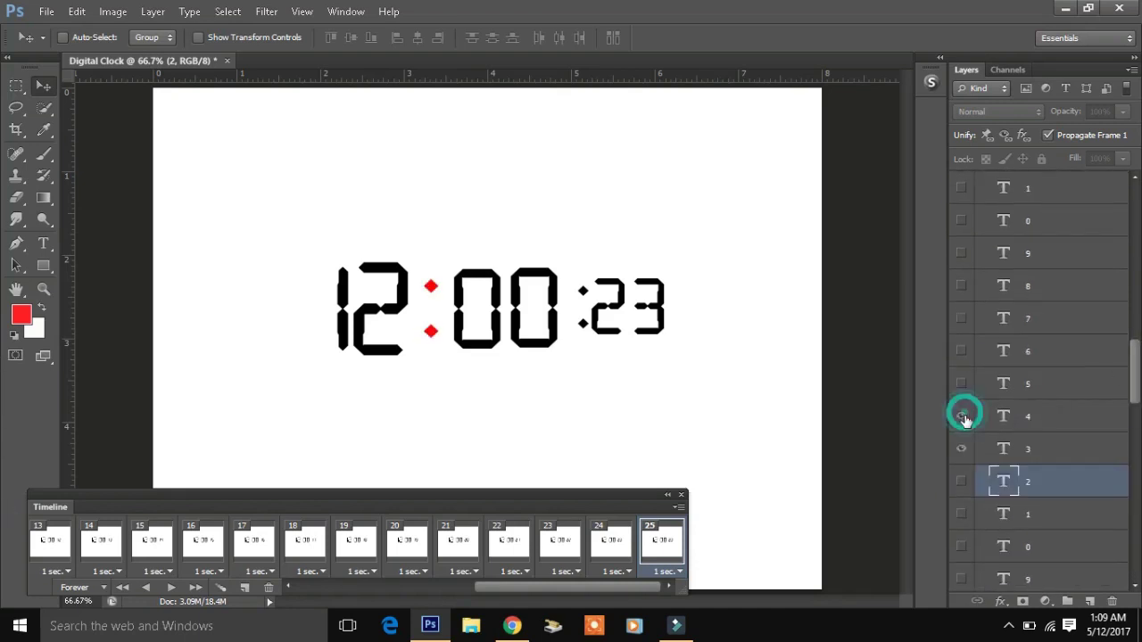
click(1045, 417)
- Add a frame reading 12:00:25 with the red colon hidden
click(244, 588)
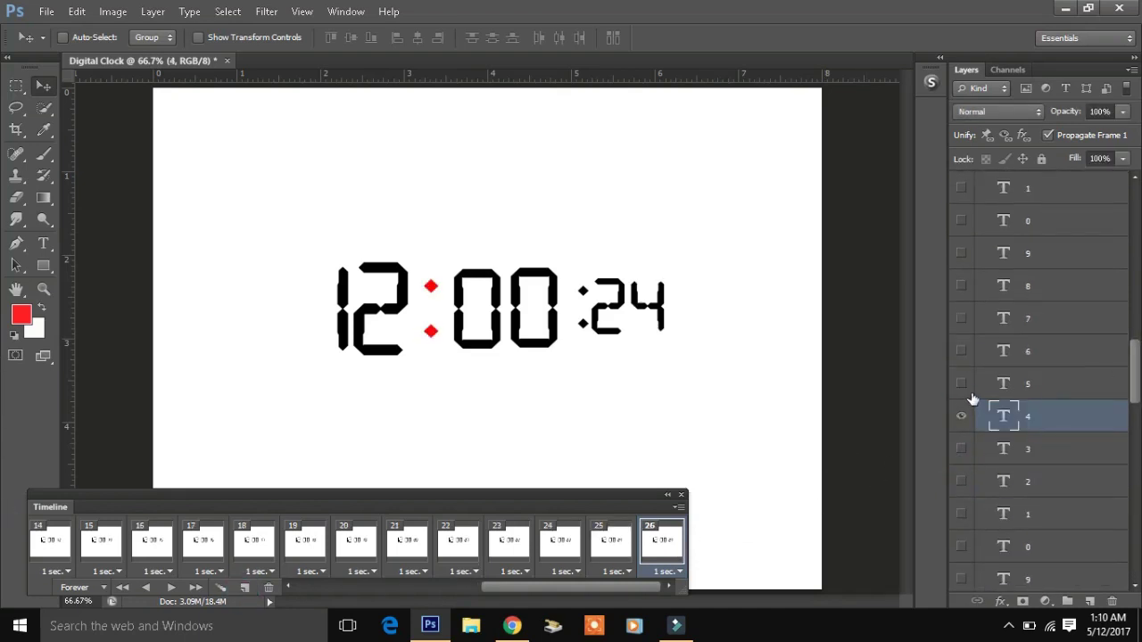
click(611, 541)
click(653, 542)
scroll(1044, 401, down, 5)
click(966, 526)
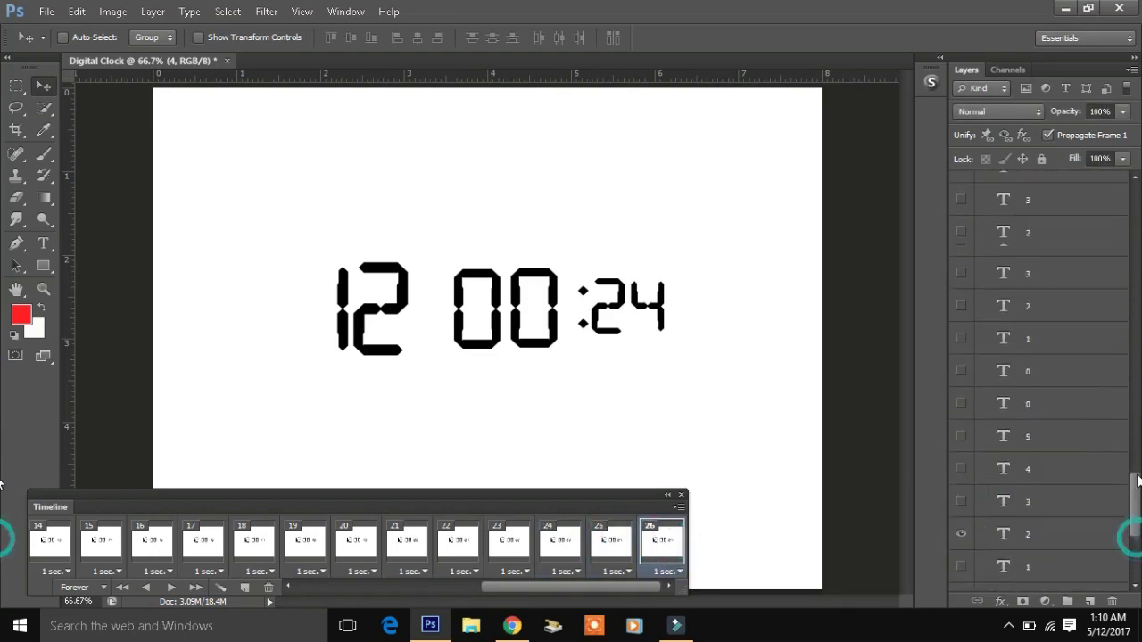
scroll(1008, 384, up, 10)
click(960, 415)
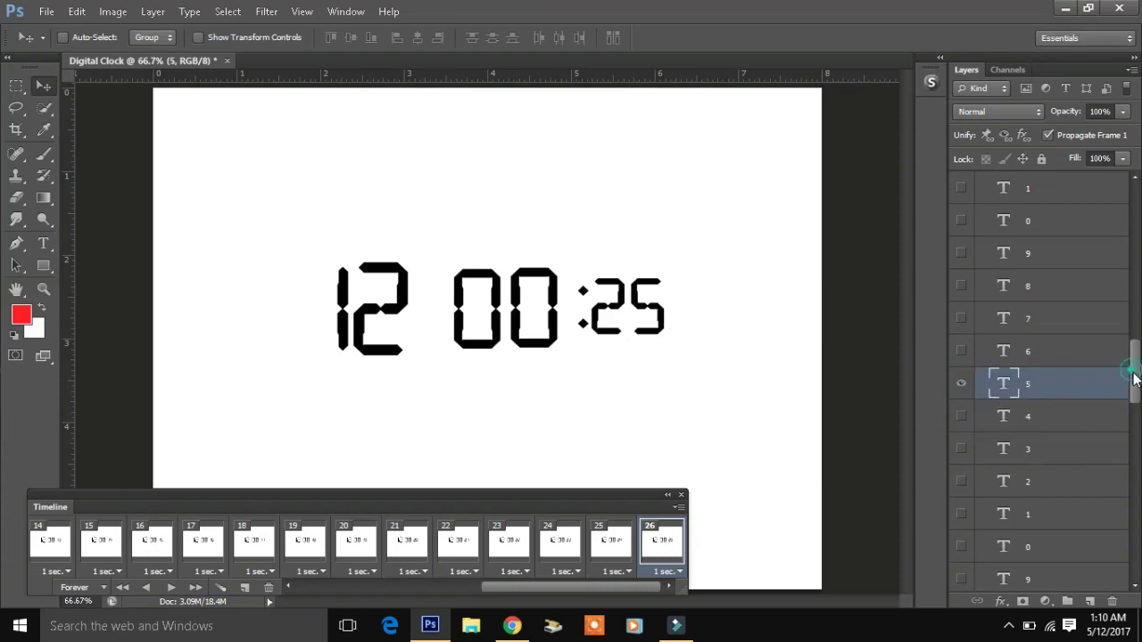
drag(1133, 382, 1126, 533)
- Turn on the black seconds colon and red colon, then review frames 24–26
click(962, 578)
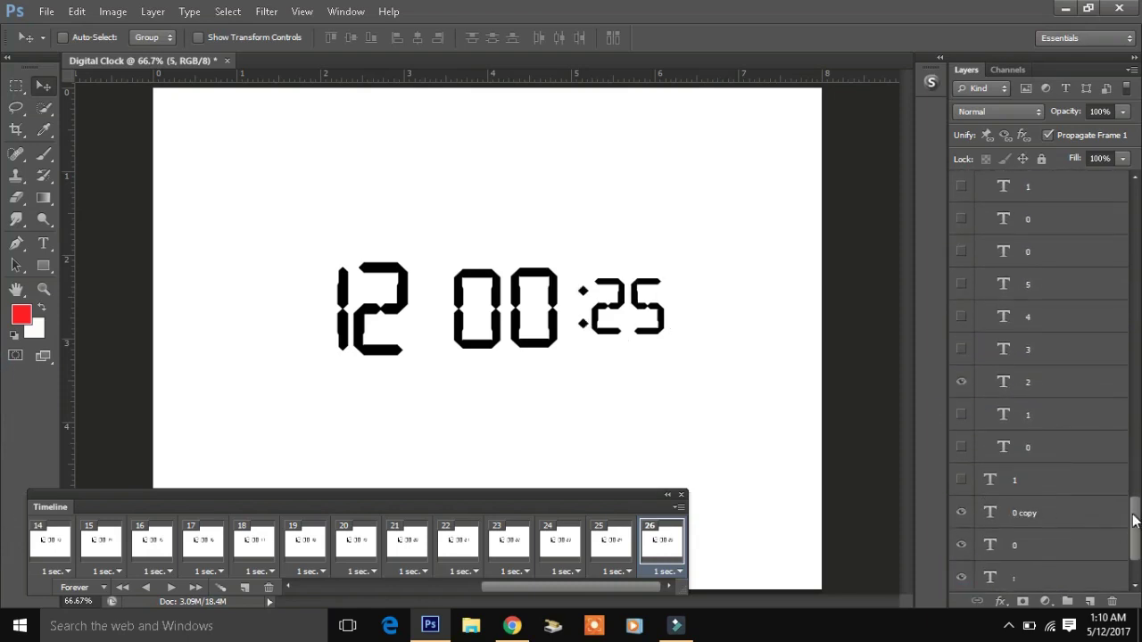
scroll(963, 553, down, 2)
click(961, 517)
click(613, 554)
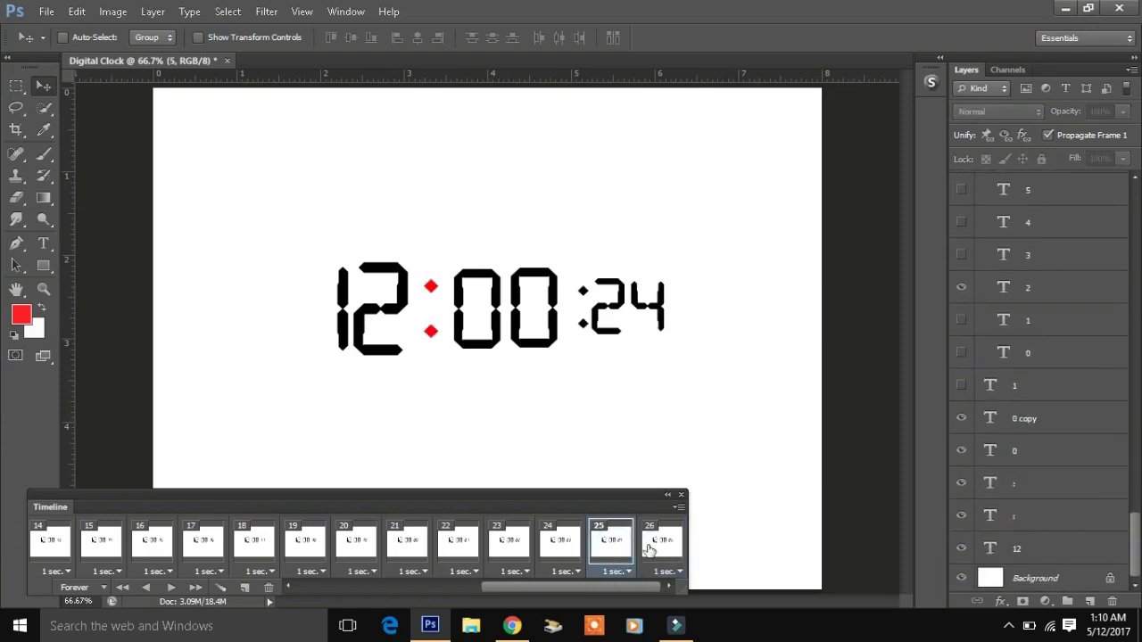
click(575, 553)
click(615, 549)
click(678, 546)
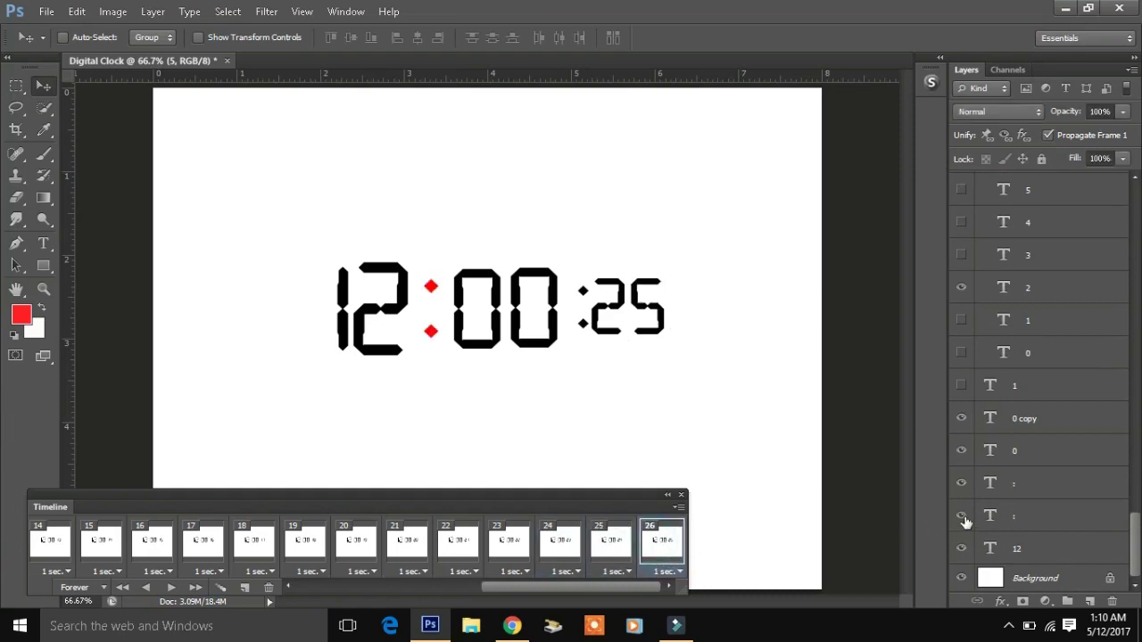
- Add a frame reading 12:00:26 with the red colon shown
click(245, 587)
click(961, 515)
drag(1133, 544, 1132, 365)
click(961, 356)
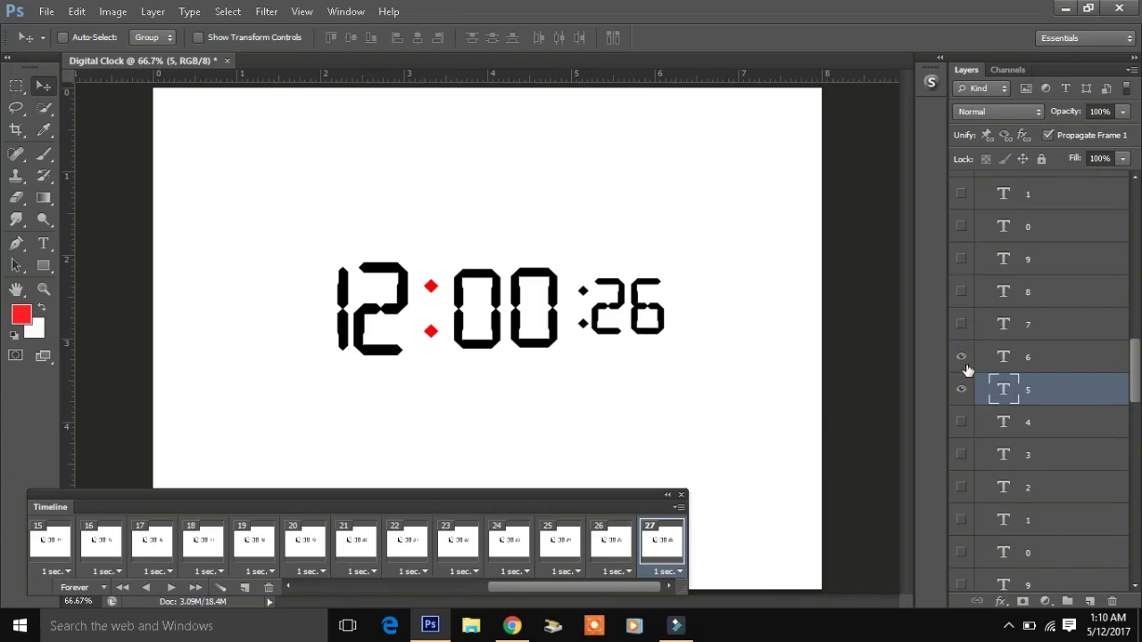
click(961, 388)
- Add a frame reading 12:00:27 with the red colon hidden
click(244, 587)
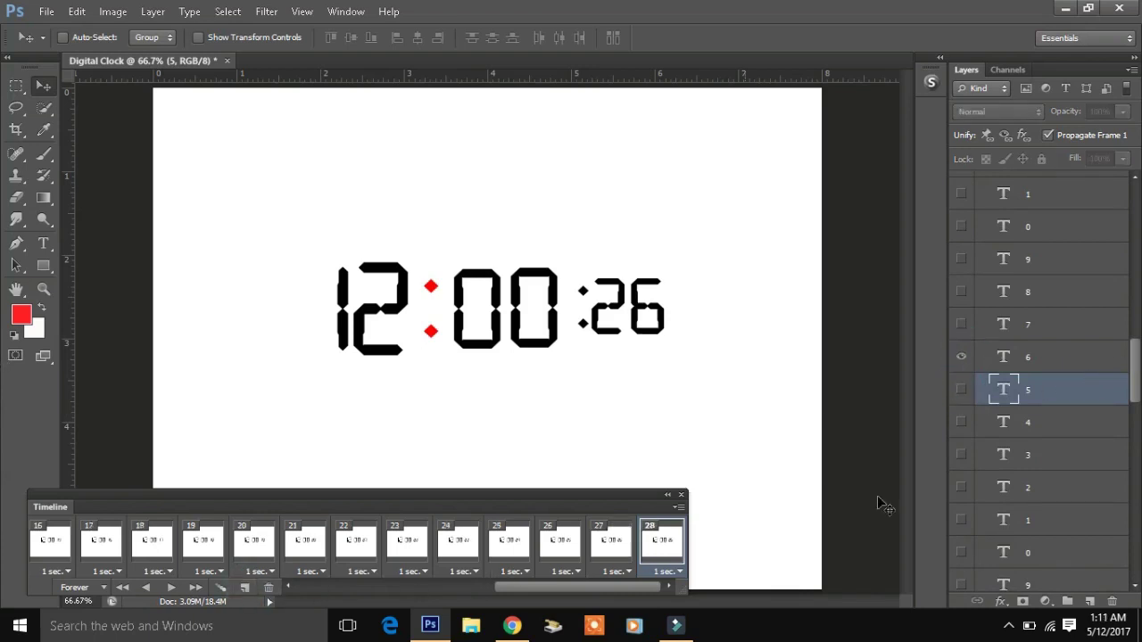
click(961, 323)
click(961, 356)
click(1114, 330)
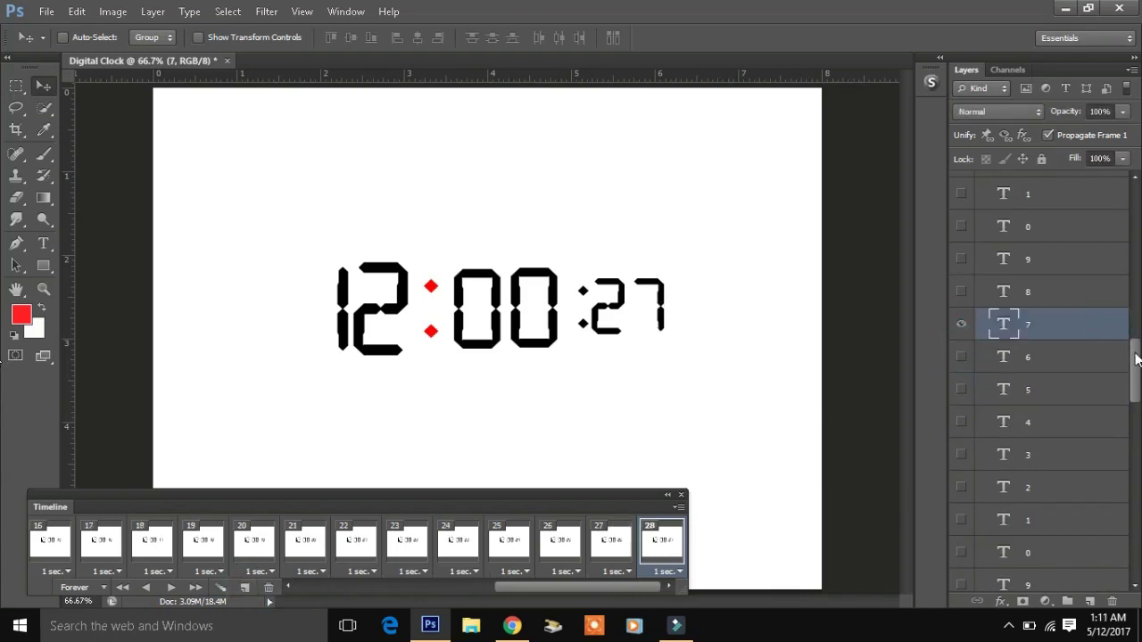
scroll(1040, 535, down, 3)
click(957, 514)
click(610, 541)
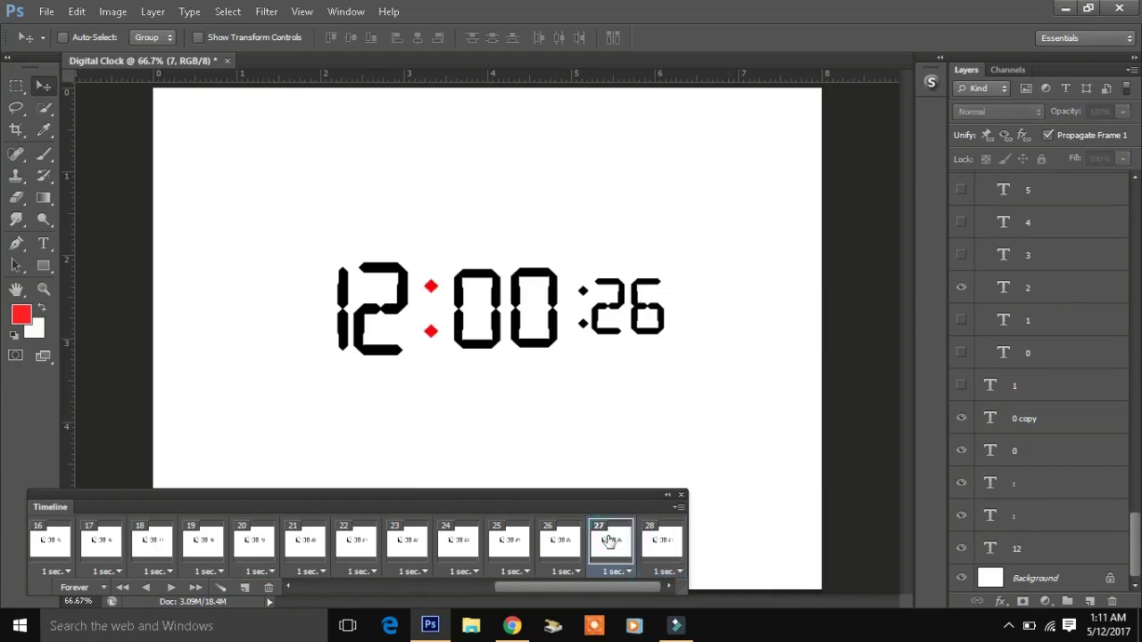
click(663, 544)
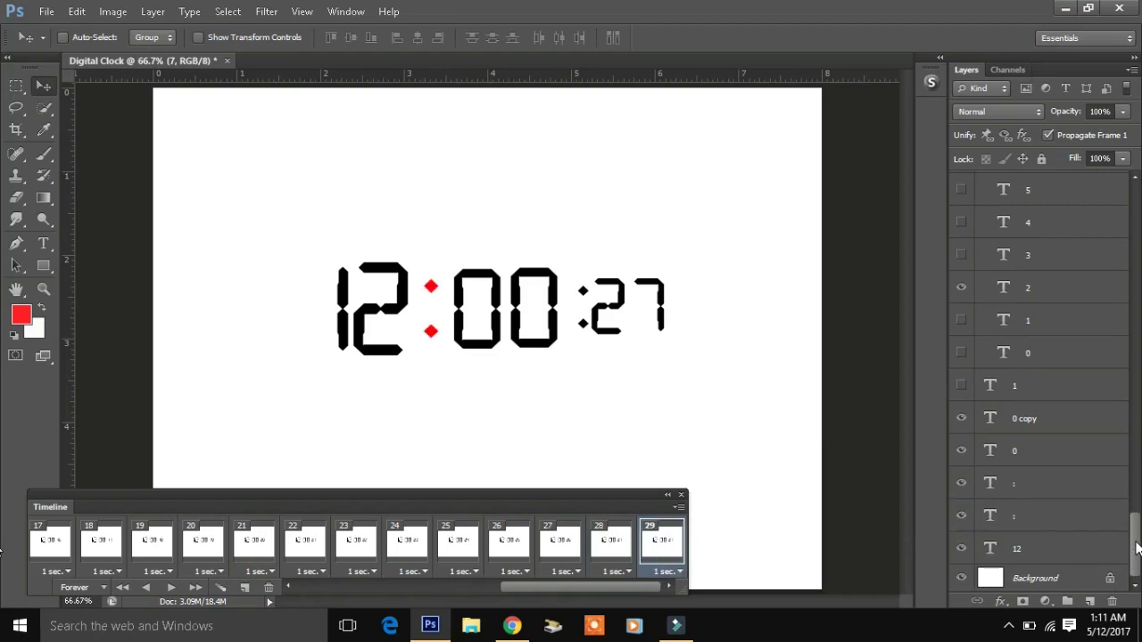
- Set the seconds to 28 and step through the earlier frames to review
drag(1136, 546, 1136, 356)
click(961, 384)
click(961, 417)
click(492, 546)
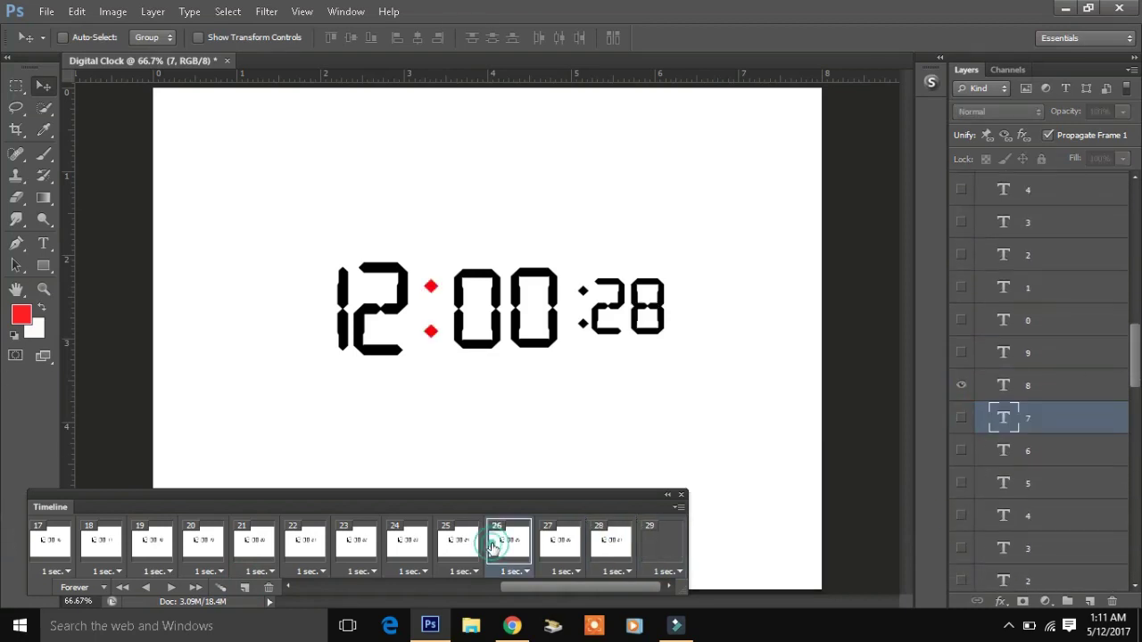
click(560, 542)
click(611, 542)
click(662, 544)
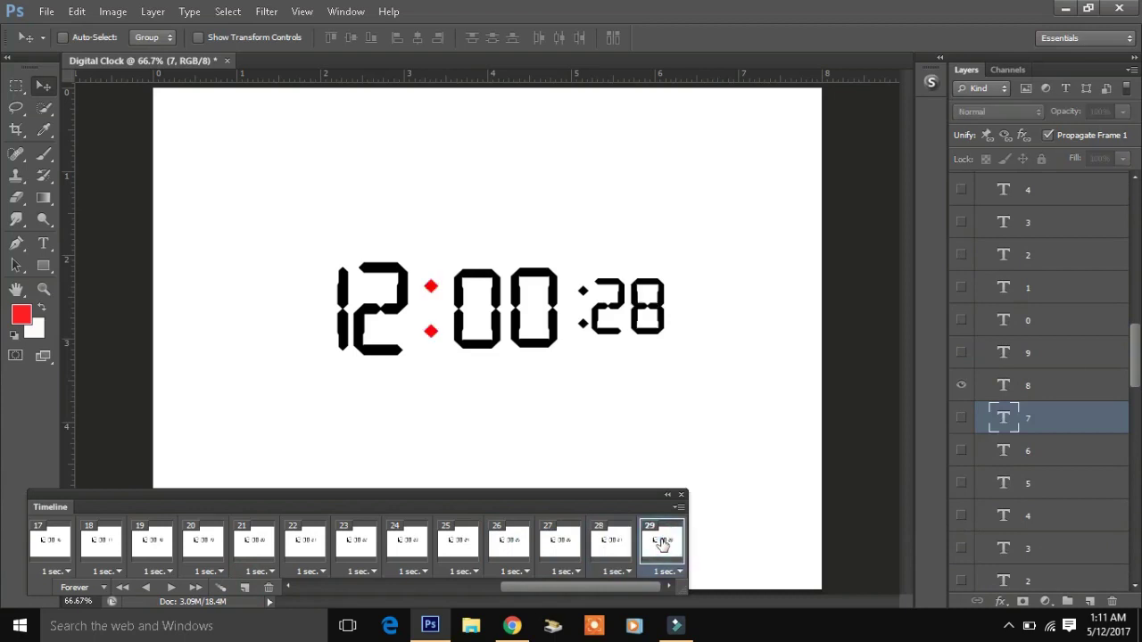
- Add frame 30 reading 12:00:29 with the red colon hidden
click(241, 587)
click(960, 381)
click(1133, 444)
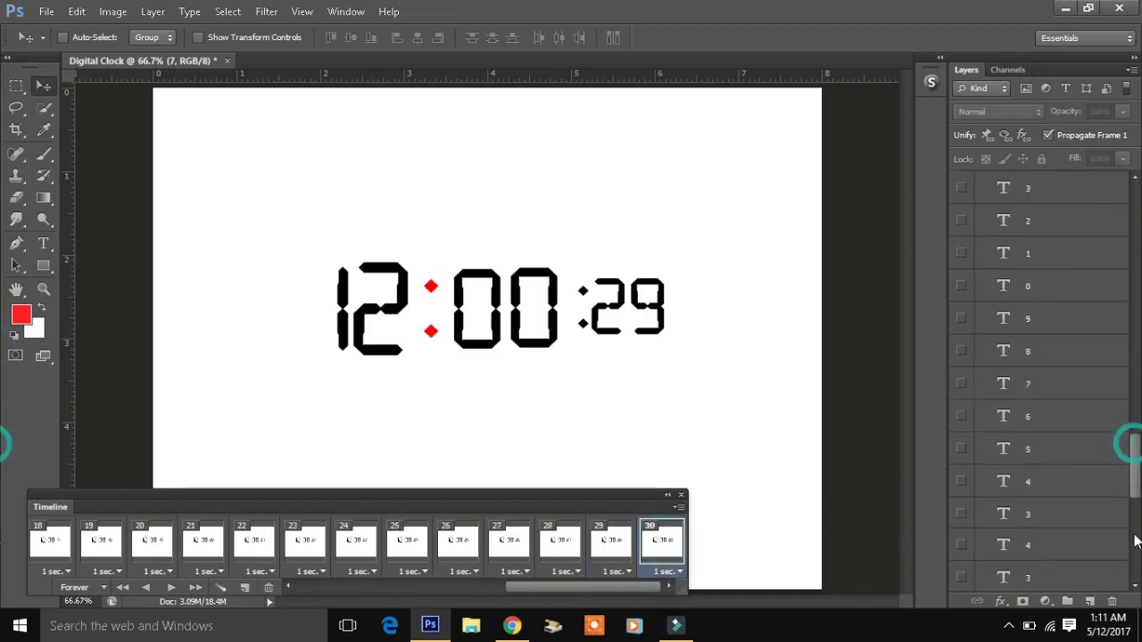
click(961, 515)
- Add frame 31 reading 12:00:30 with the red colon hidden
click(244, 587)
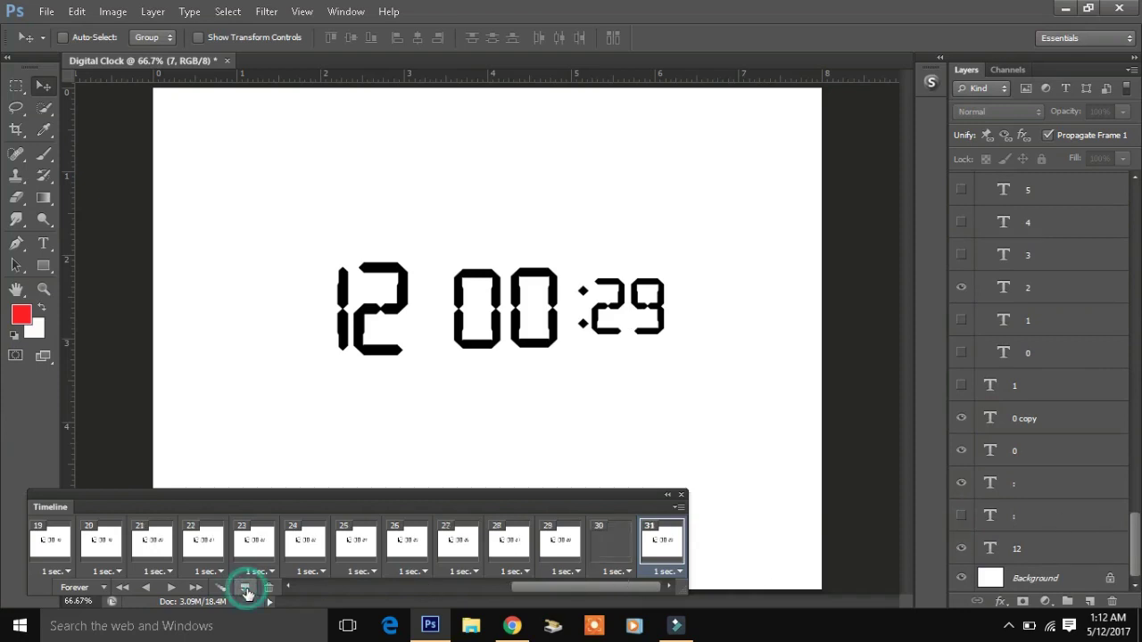
mouse_move(1135, 544)
mouse_down()
mouse_move(1131, 356)
mouse_move(1134, 517)
mouse_up()
scroll(980, 364, up, 2)
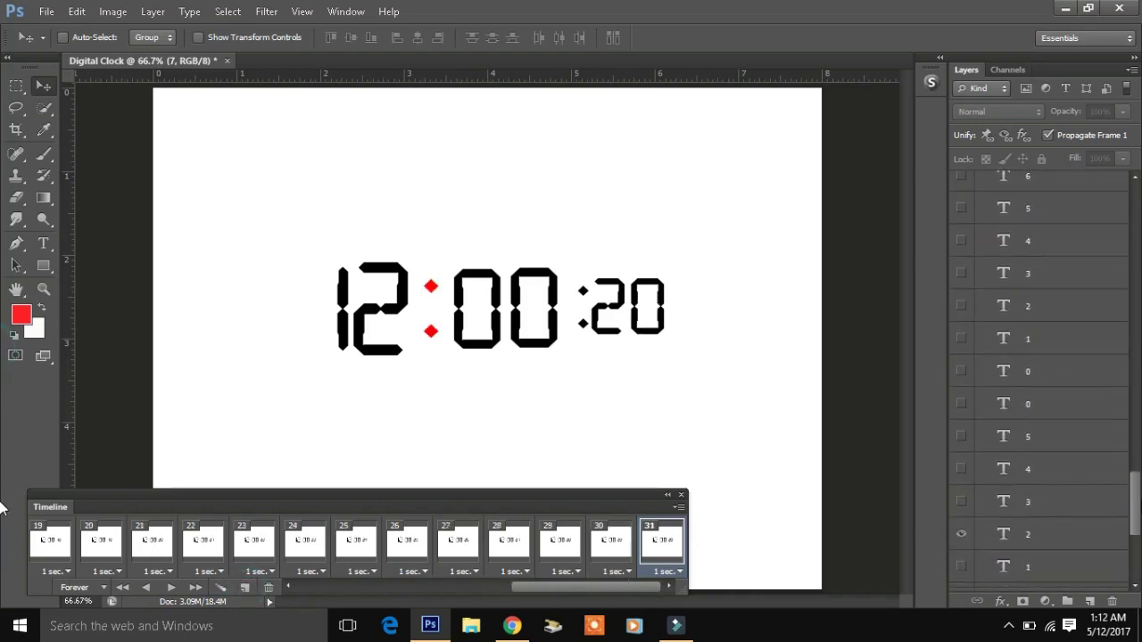
click(960, 439)
click(962, 465)
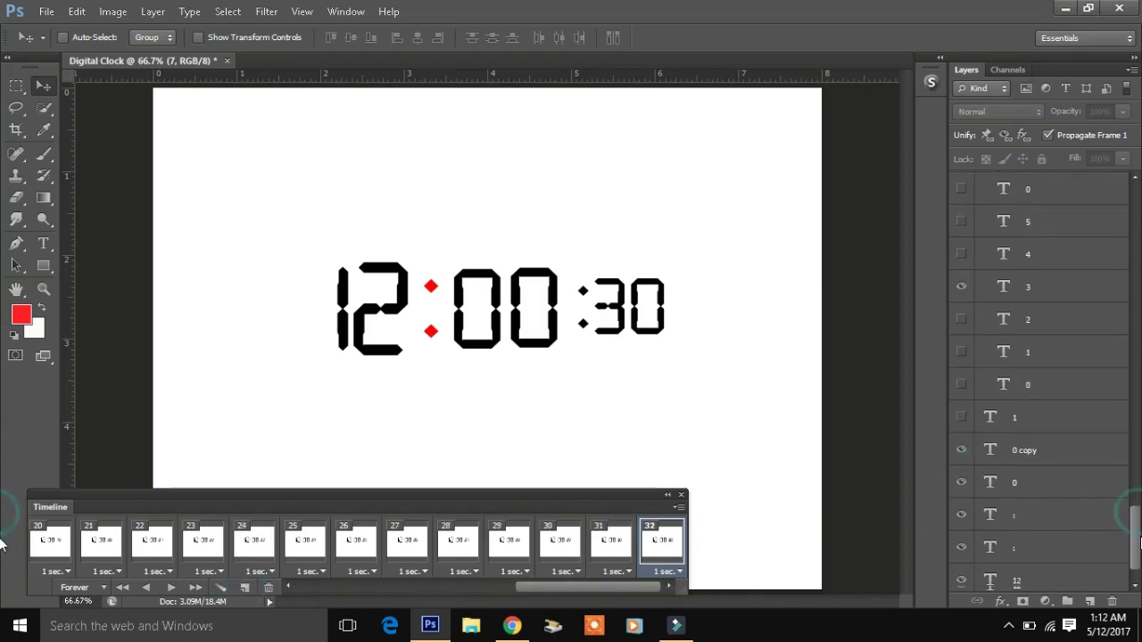
click(962, 545)
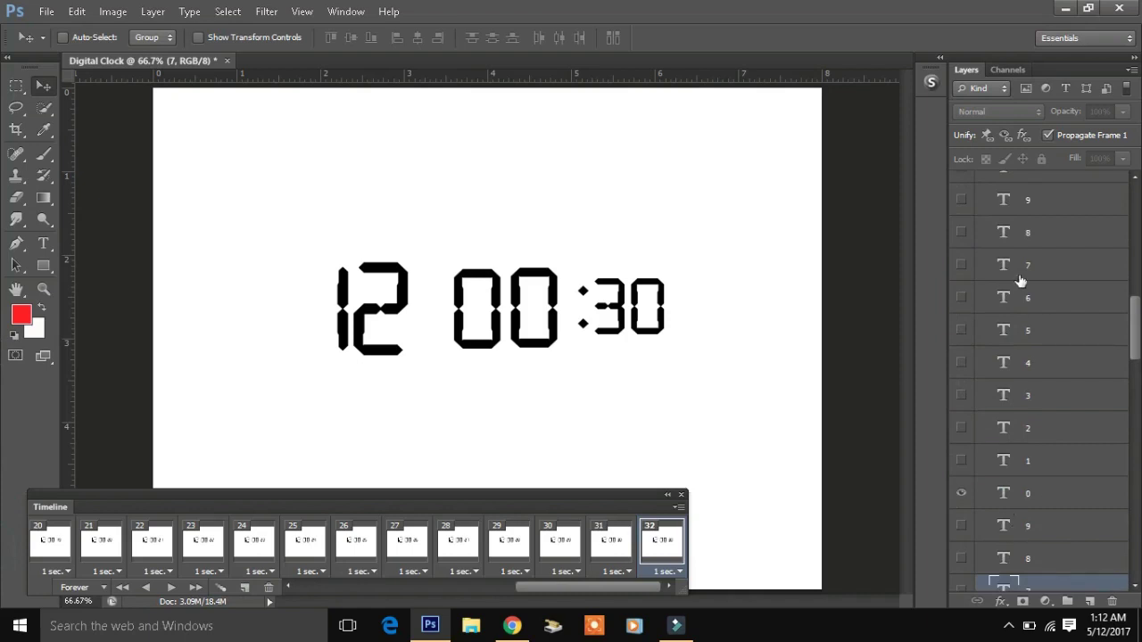
- Swap the ones digit from 0 to 1 for seconds 31, then preview the animation
drag(1136, 331, 1139, 351)
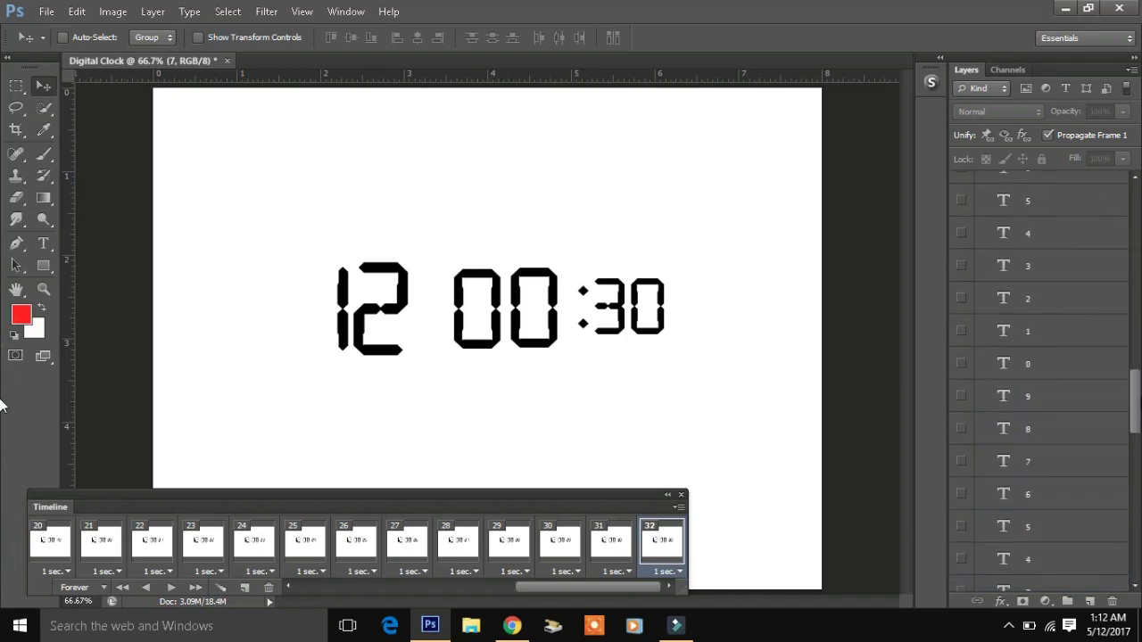
click(1043, 360)
click(961, 357)
click(962, 323)
click(1021, 325)
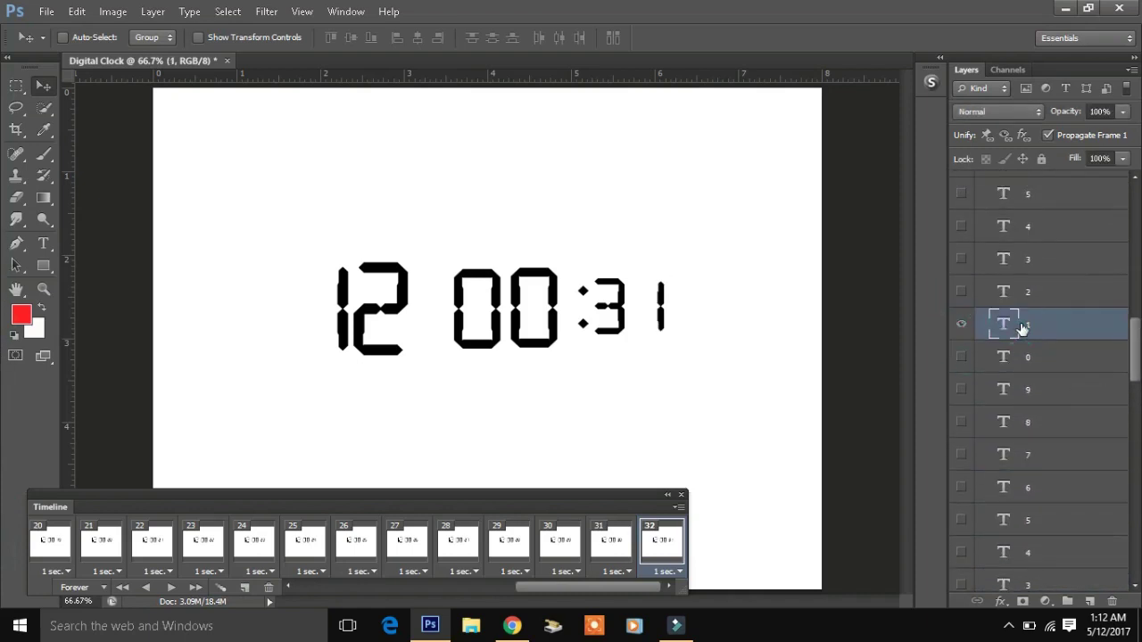
key(space)
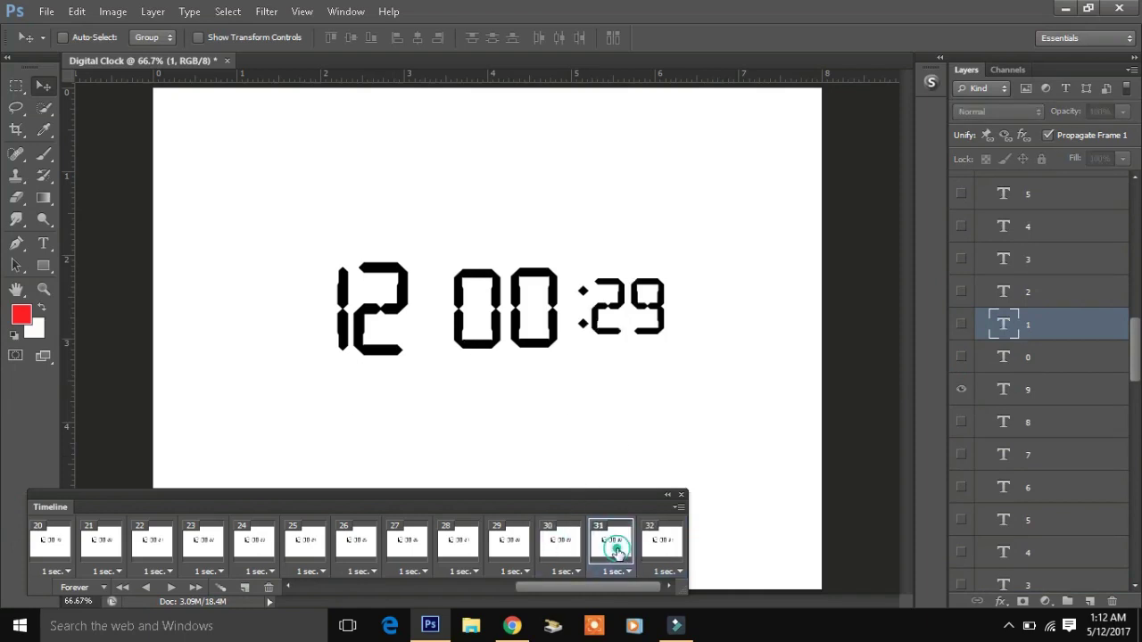
key(space)
key(space)
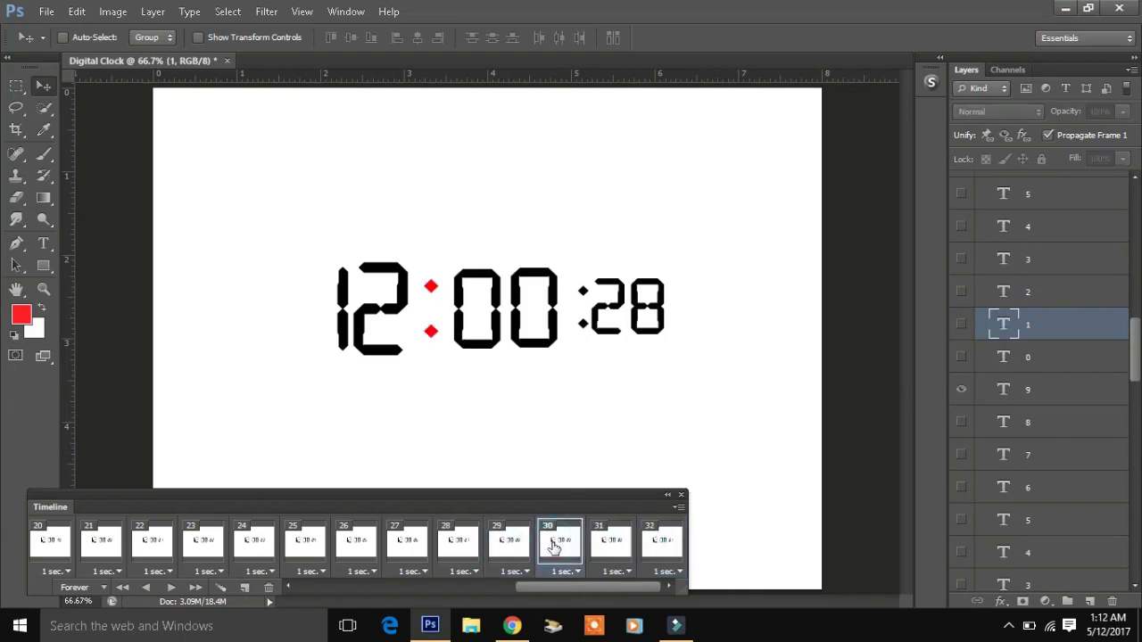
click(671, 528)
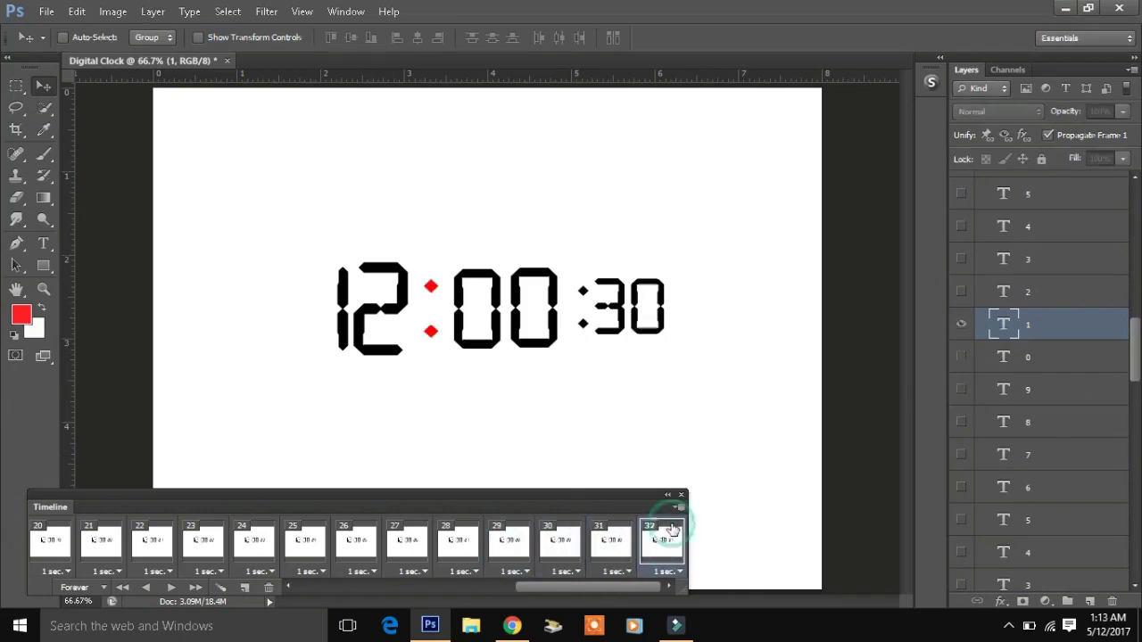
- Add frame 33 reading 12:00:32 with the red colon shown again
click(244, 587)
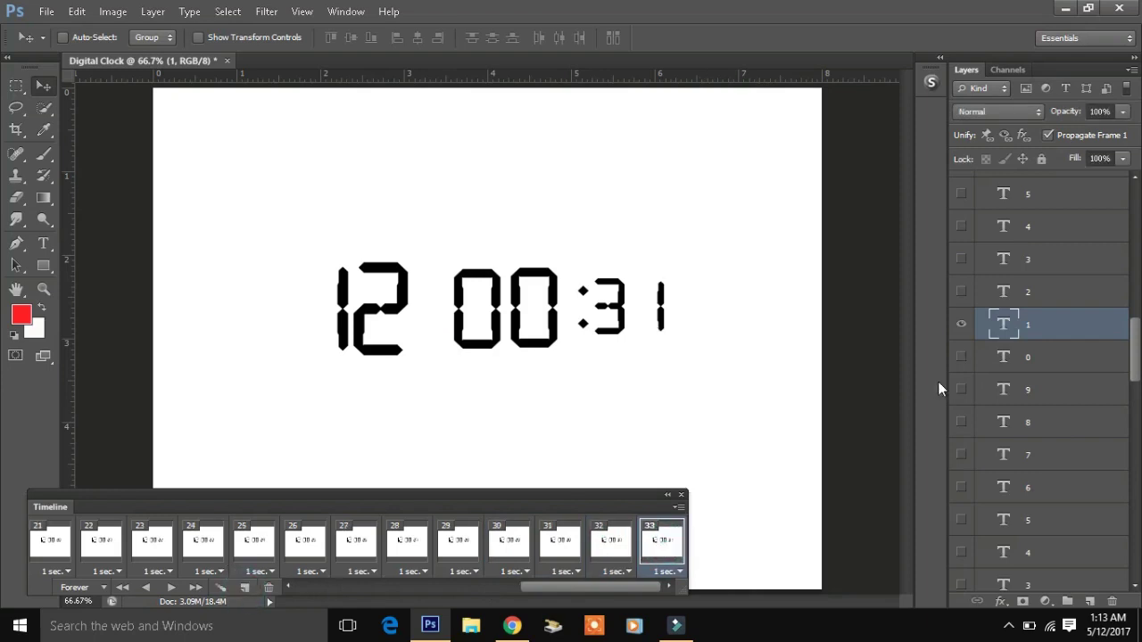
click(962, 323)
click(612, 540)
click(661, 540)
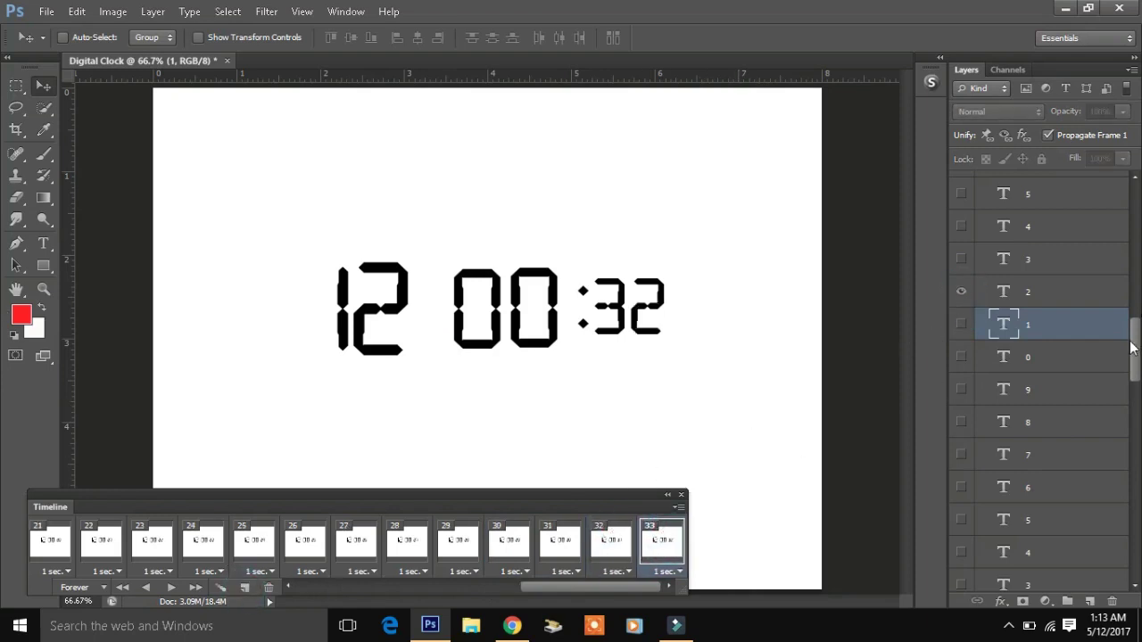
drag(1132, 348, 1138, 568)
click(964, 517)
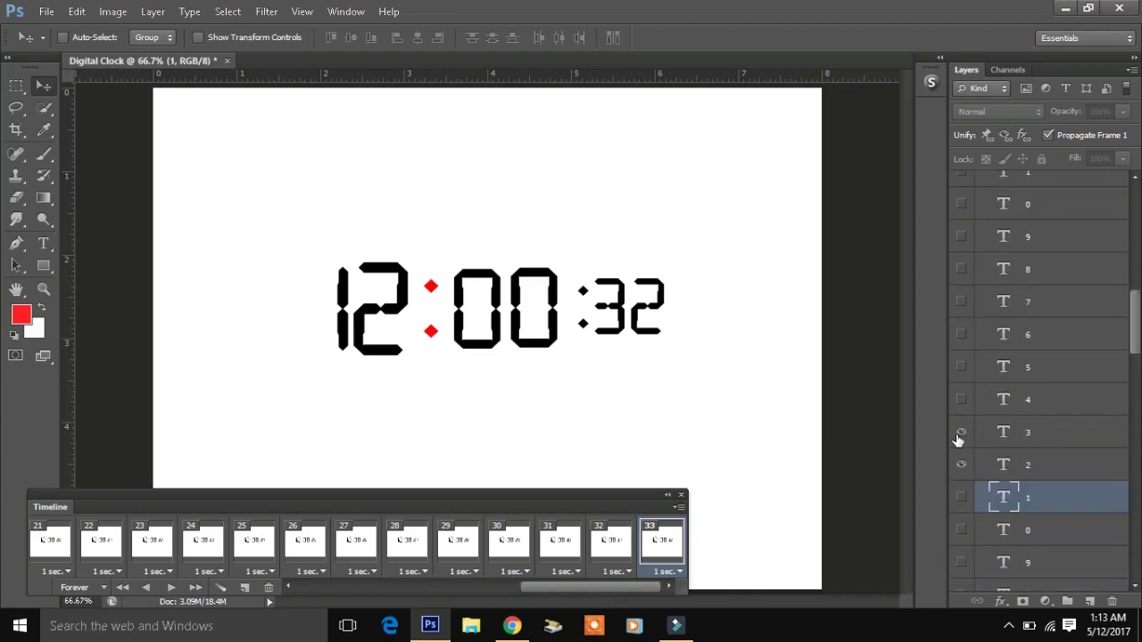
- Step back and forth through frames 31–33 to compare them
click(616, 542)
click(660, 541)
click(613, 542)
click(653, 541)
click(615, 541)
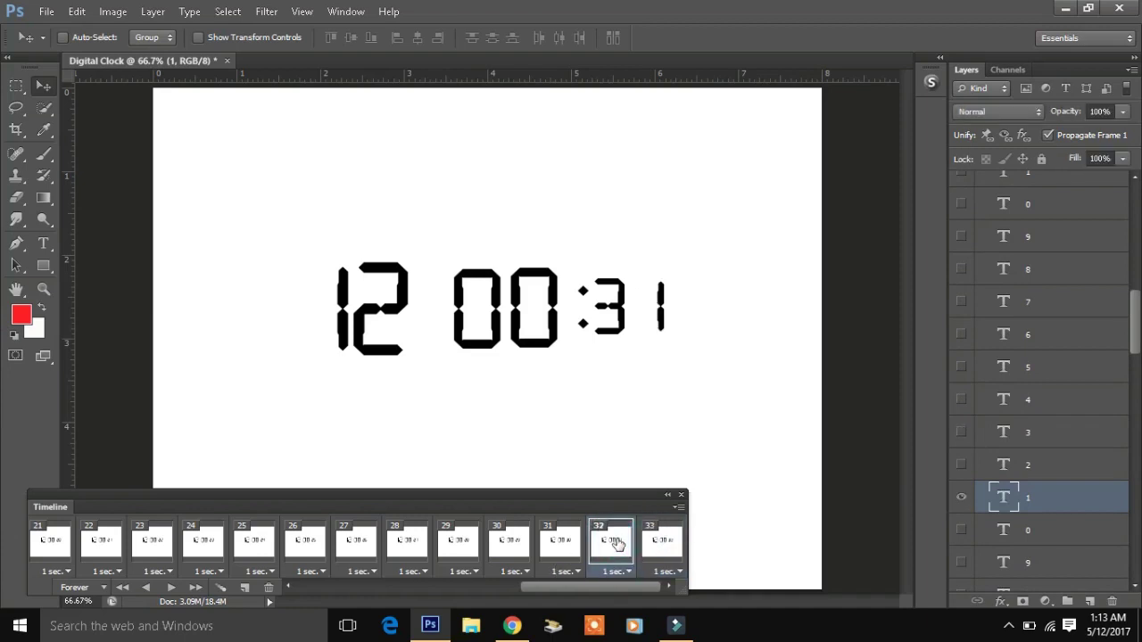
click(564, 541)
click(614, 541)
click(653, 541)
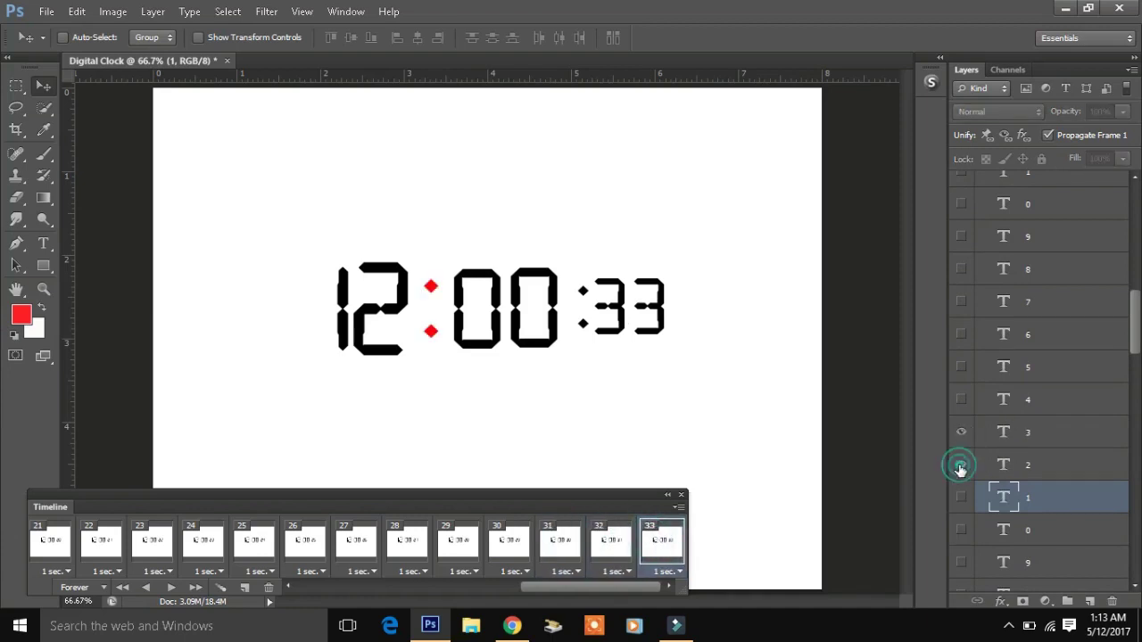
- Correct the newest frame to show the 2 ones digit instead of 3
click(961, 464)
click(961, 432)
click(1024, 432)
click(612, 541)
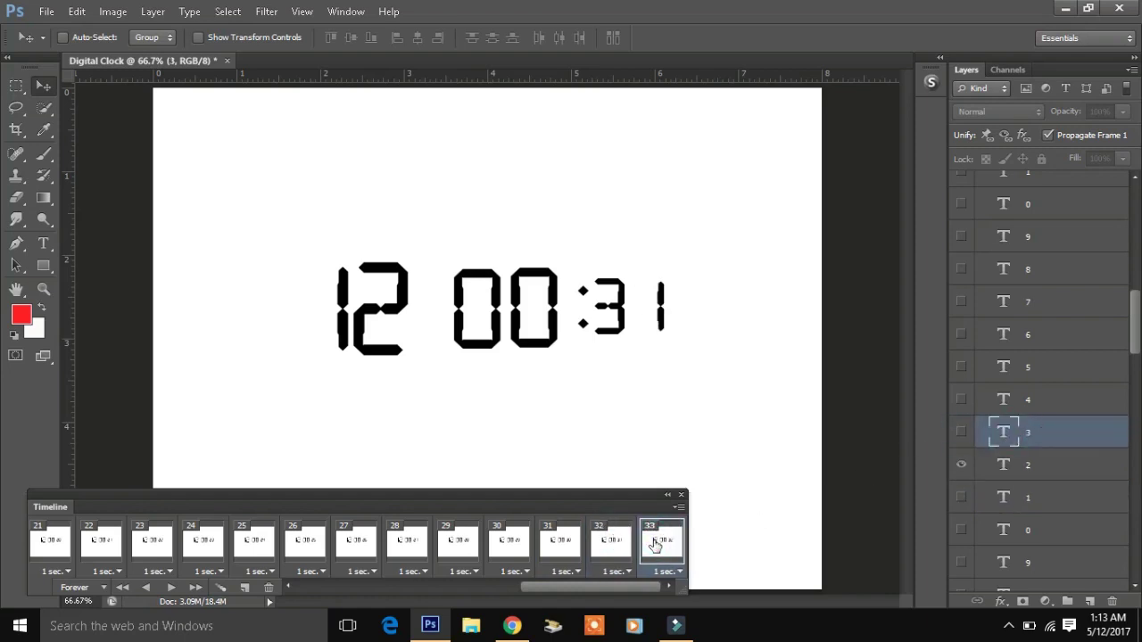
click(657, 541)
- Add frame 34 reading 12:00:33 by swapping the 2 for the 3 ones digit
click(244, 587)
click(960, 432)
click(961, 464)
drag(1138, 302, 1137, 535)
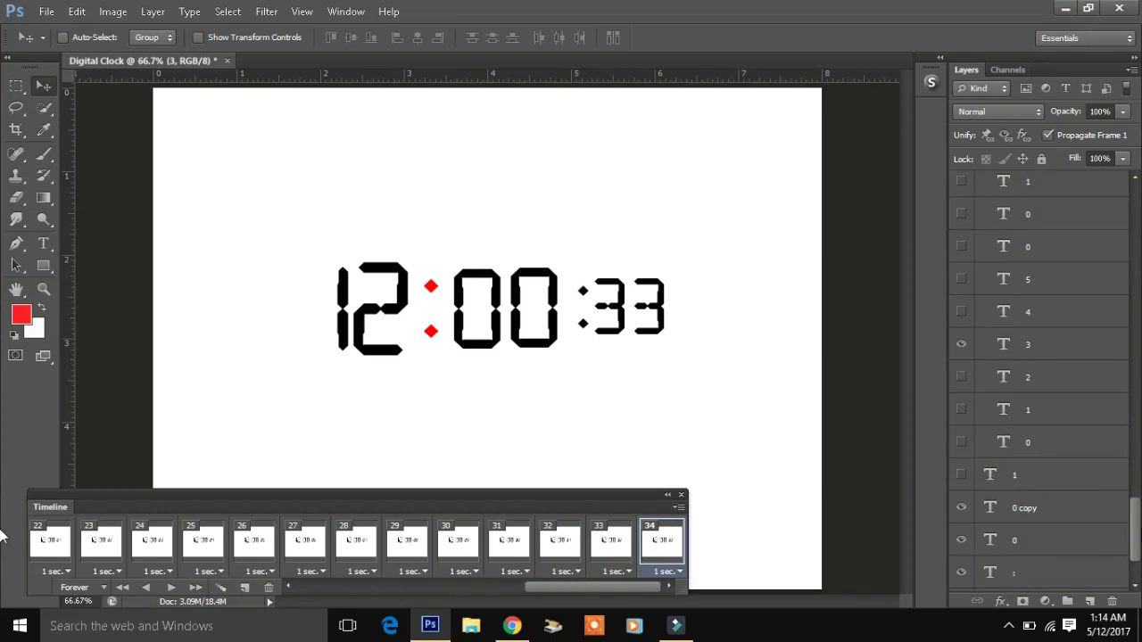
- Hide the colon on frame 34, then add frame 35 reading 12:00:34 with colon shown
click(961, 516)
click(245, 587)
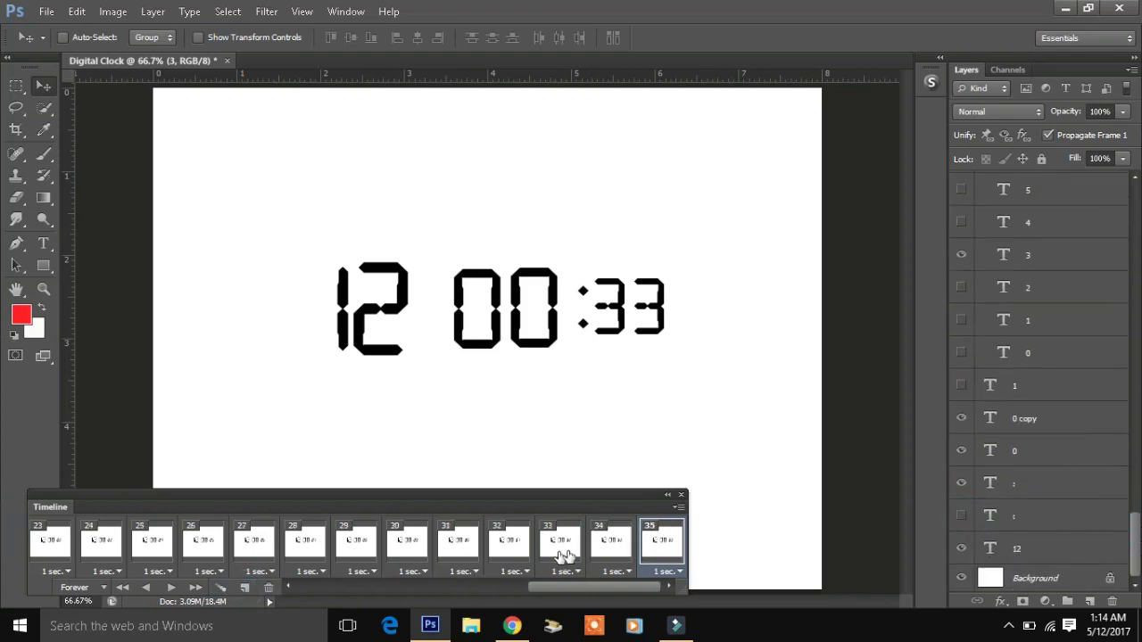
click(961, 516)
scroll(1140, 484, up, 5)
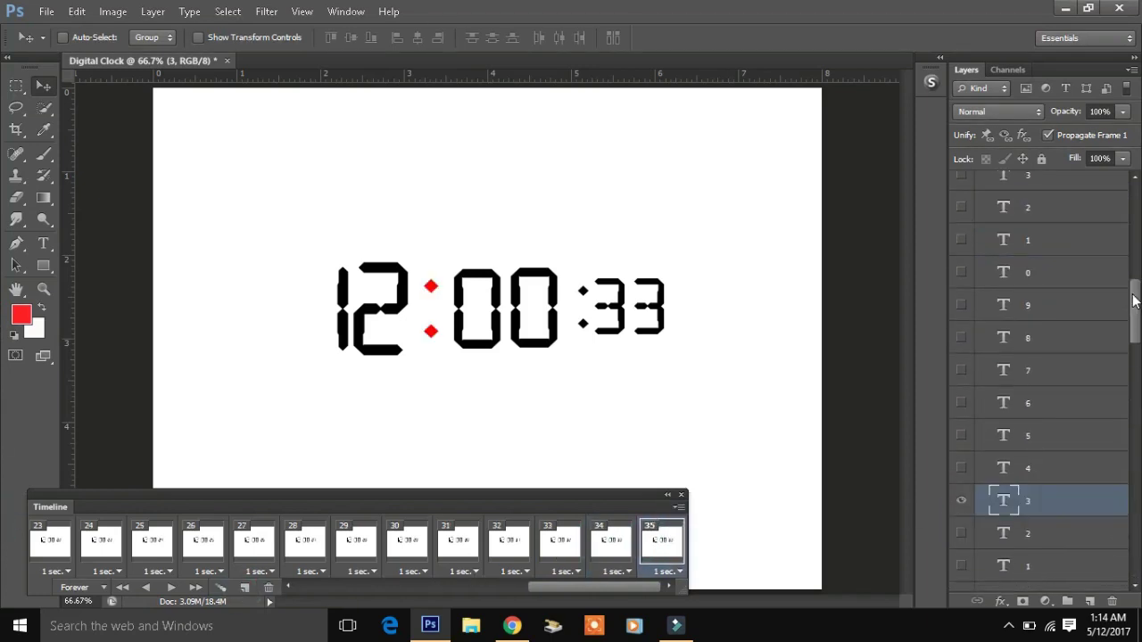
click(961, 468)
click(961, 500)
click(1007, 465)
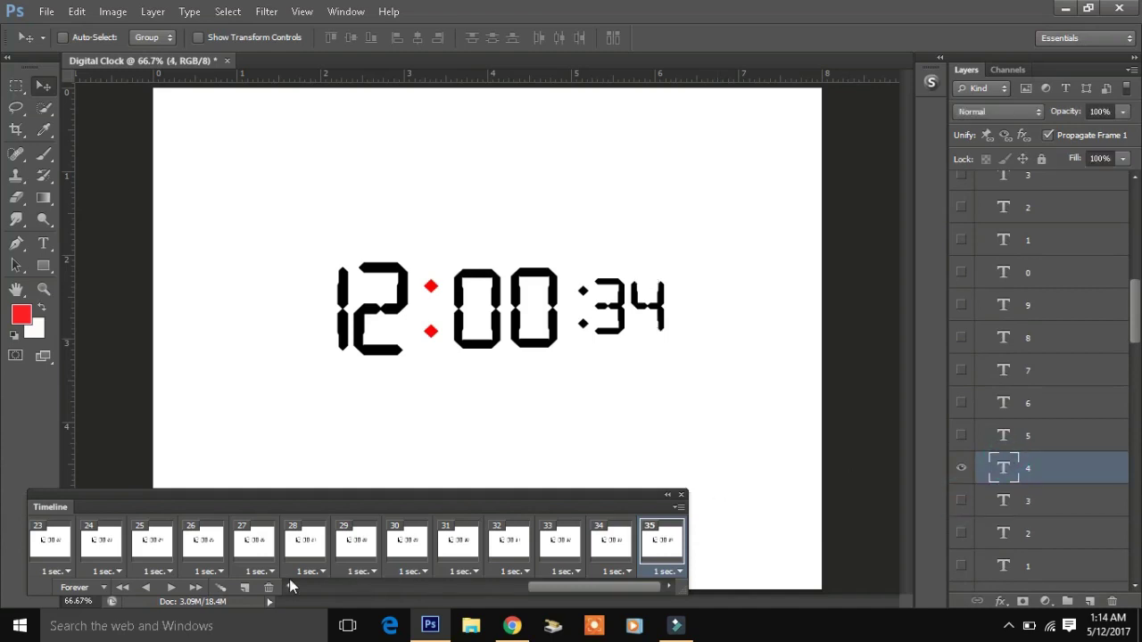
- Add frame 36 and turn on the 5 ones digit
click(248, 586)
click(610, 540)
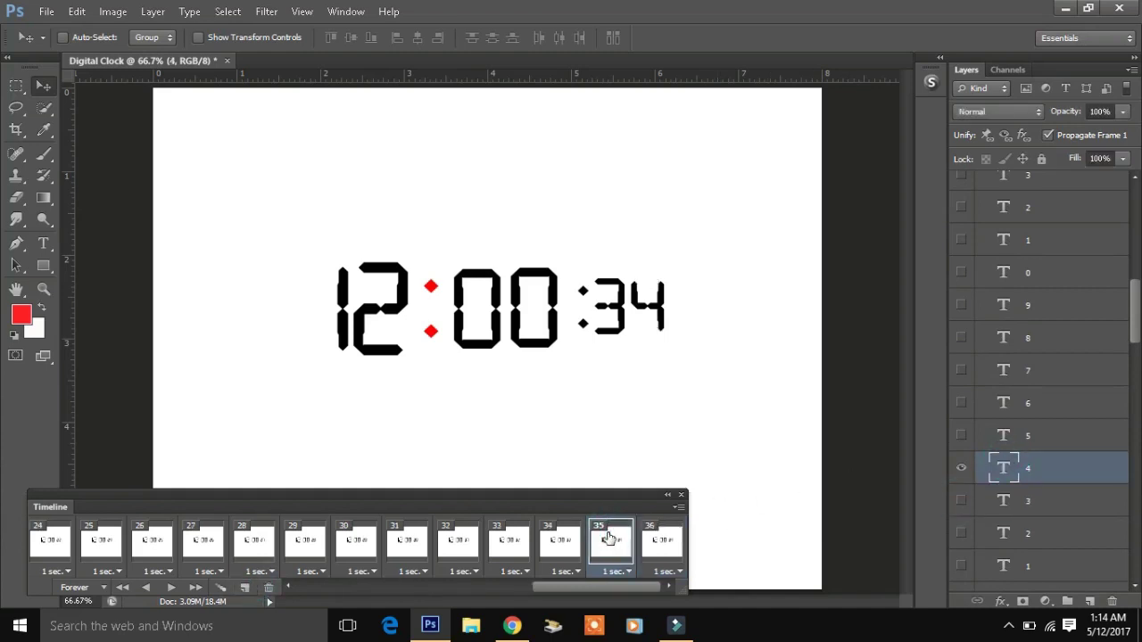
click(578, 542)
click(618, 546)
click(660, 540)
click(960, 435)
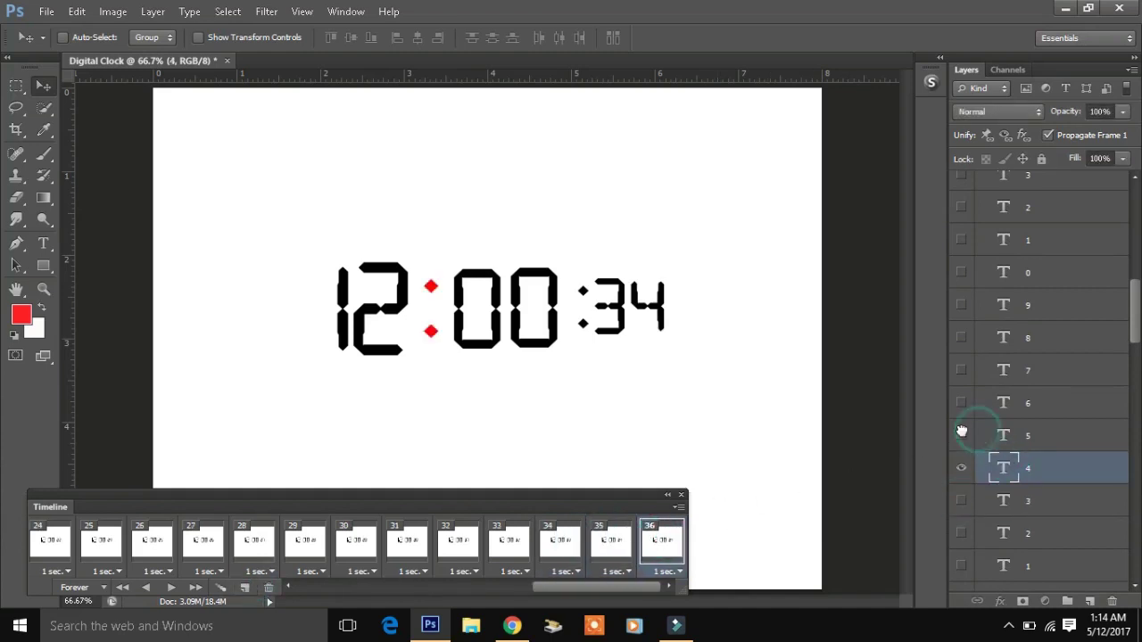
click(985, 437)
- Step through frames 34–36 to compare their contents
scroll(1134, 330, down, 1)
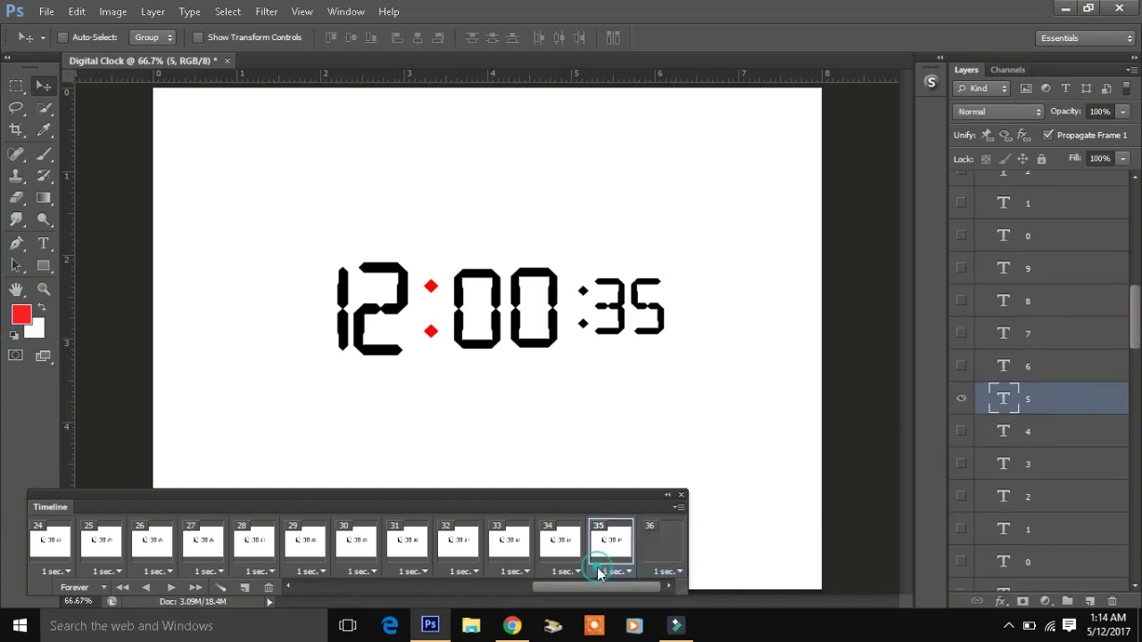
click(613, 571)
click(769, 538)
click(560, 542)
click(611, 541)
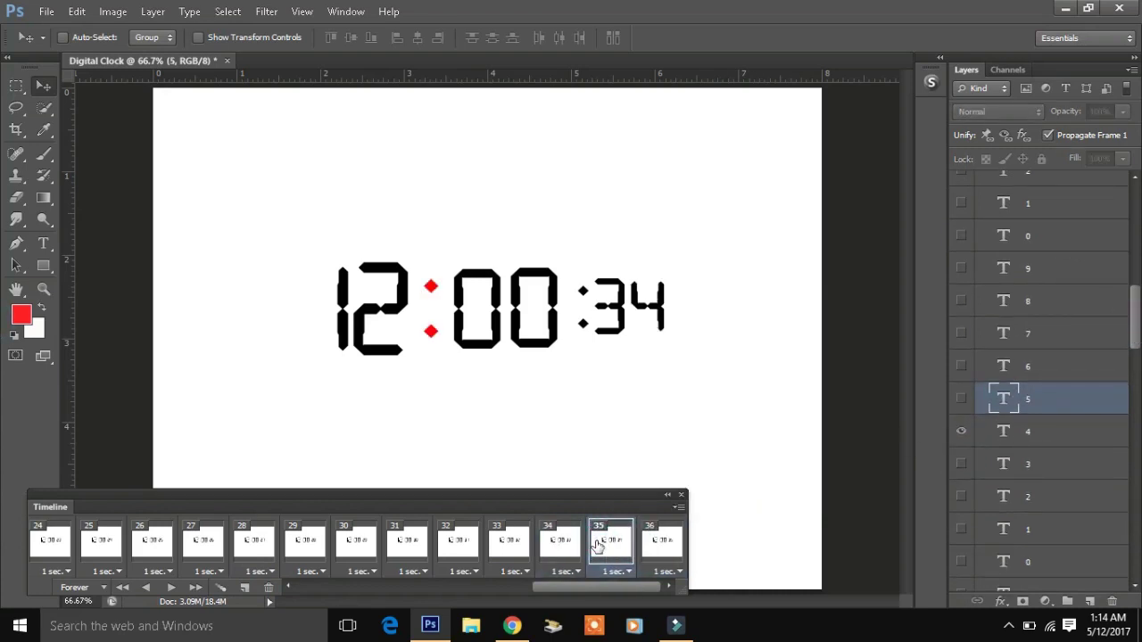
click(660, 542)
- Show the red colon and switch the ones digit from 5 to 6 for seconds 36
scroll(1134, 431, down, 5)
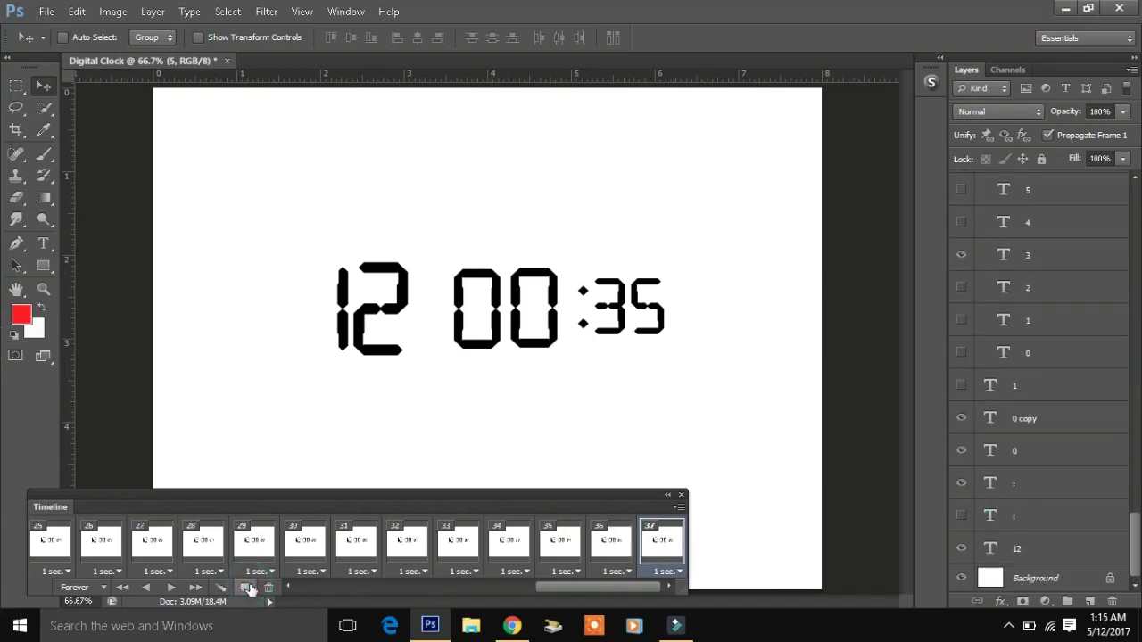
click(961, 516)
scroll(961, 517, up, 5)
click(961, 482)
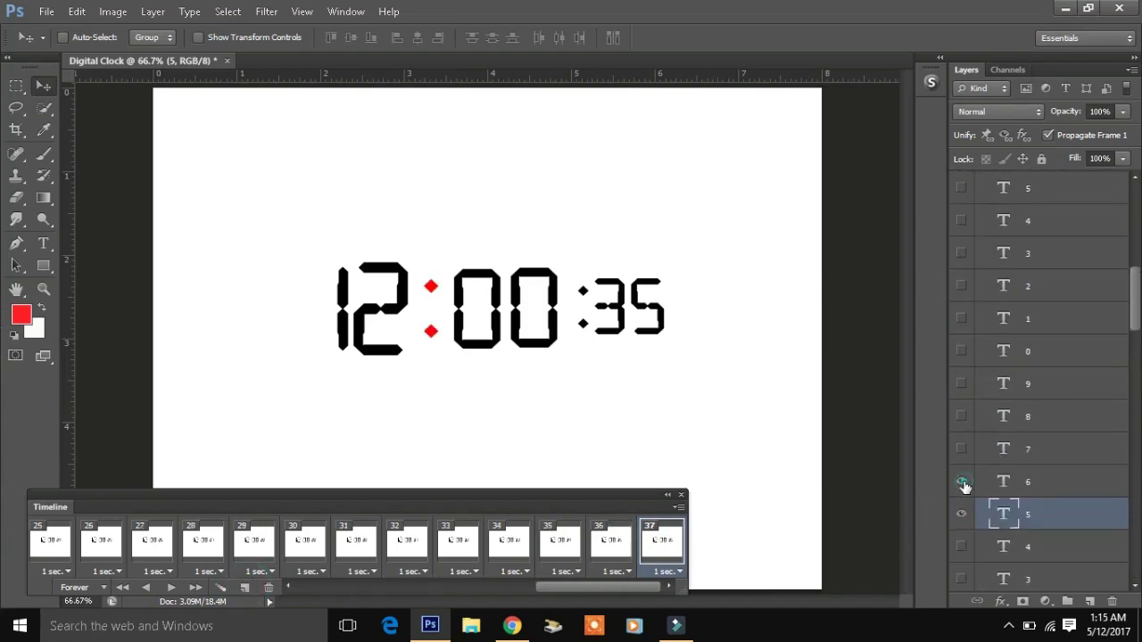
click(961, 515)
click(1007, 479)
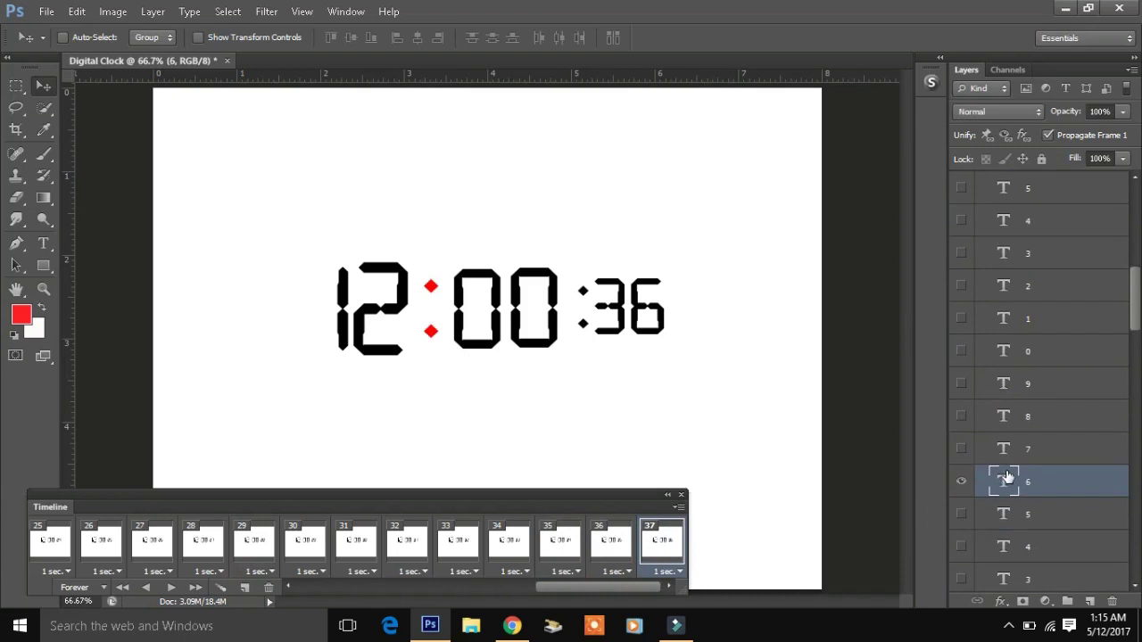
- Add frames for seconds 37 and 38, swapping the ones digit from 7 to 8
click(245, 588)
scroll(1106, 401, down, 5)
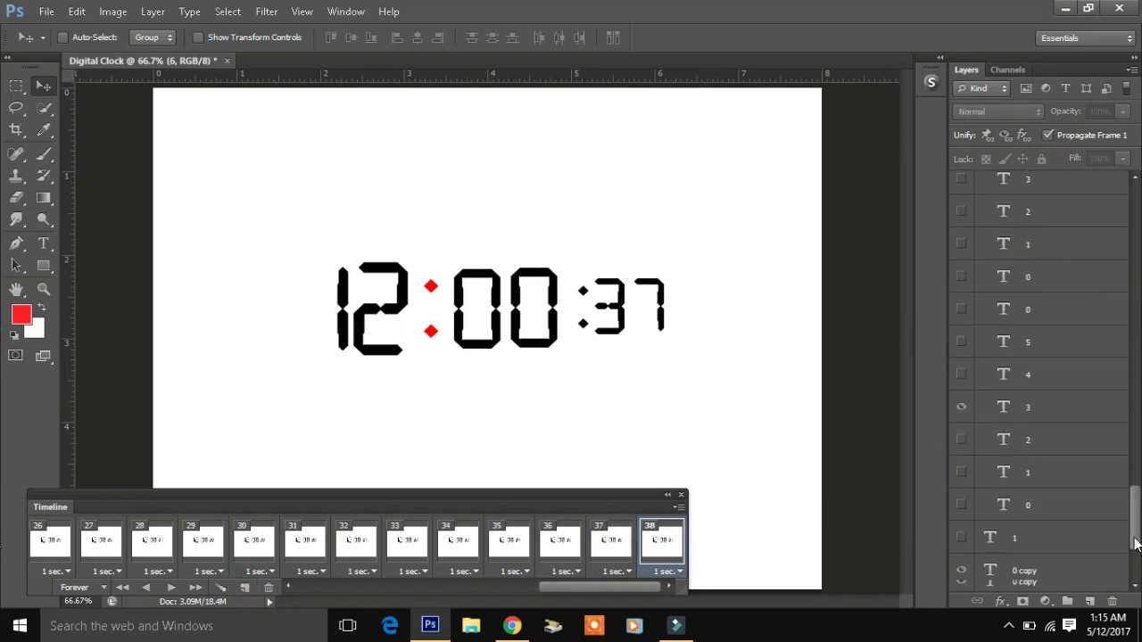
scroll(1074, 535, down, 5)
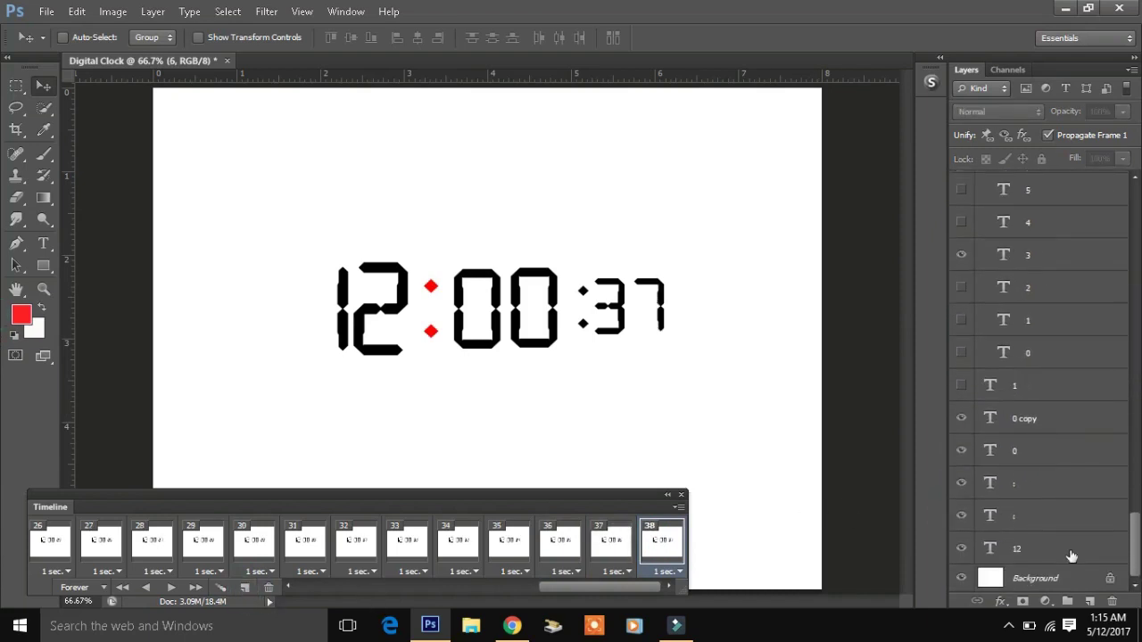
click(245, 587)
mouse_move(1126, 530)
mouse_down()
mouse_move(1129, 294)
mouse_move(1134, 536)
mouse_up()
click(961, 421)
click(961, 453)
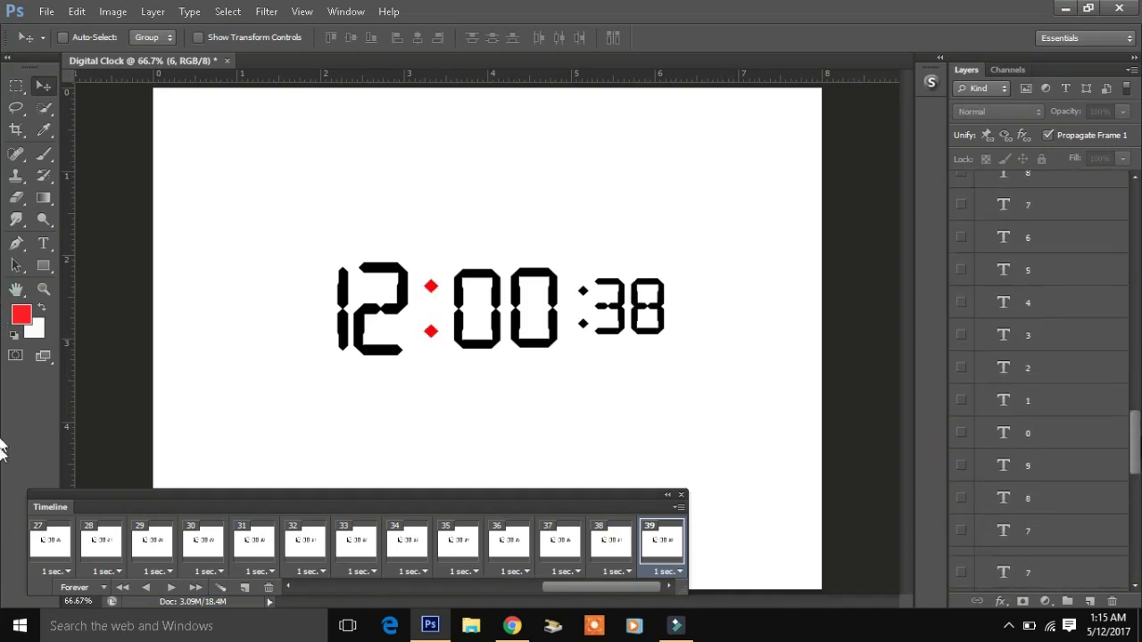
click(612, 540)
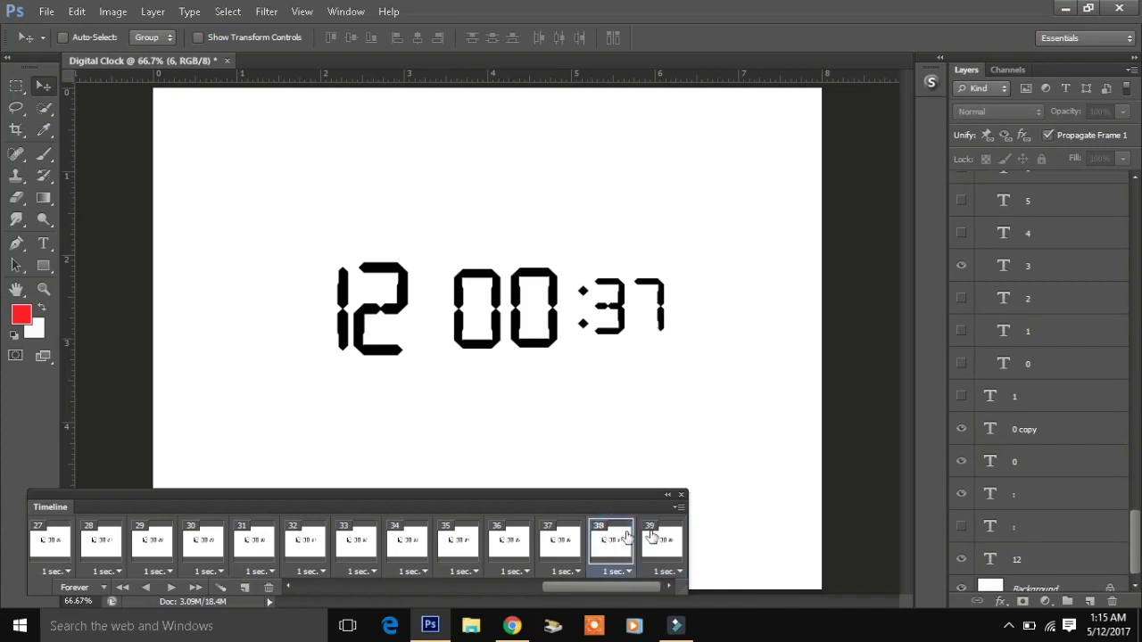
click(662, 540)
- Add frame 40 reading 12:00:39 with the red colon hidden
click(241, 589)
click(960, 526)
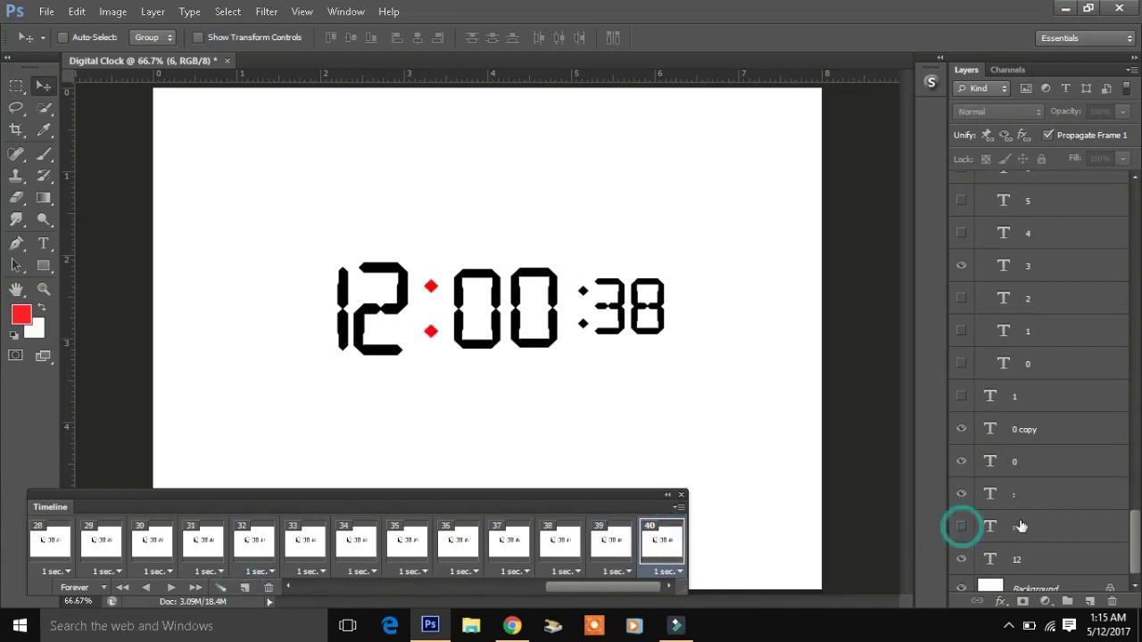
scroll(1041, 376, up, 3)
click(1043, 438)
click(962, 340)
click(961, 374)
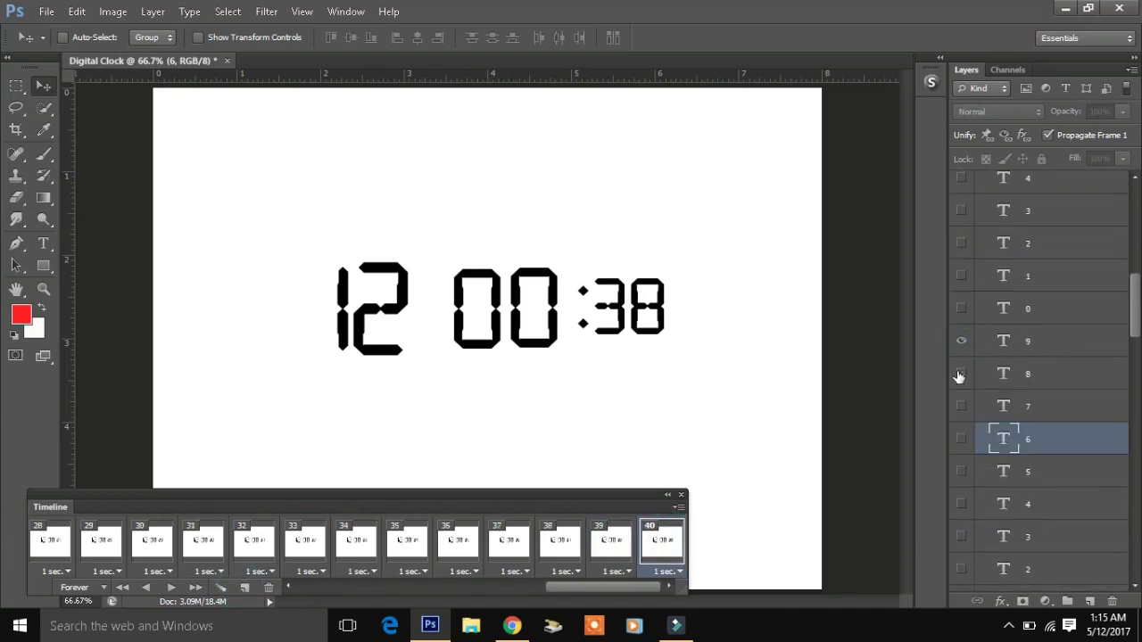
click(1015, 340)
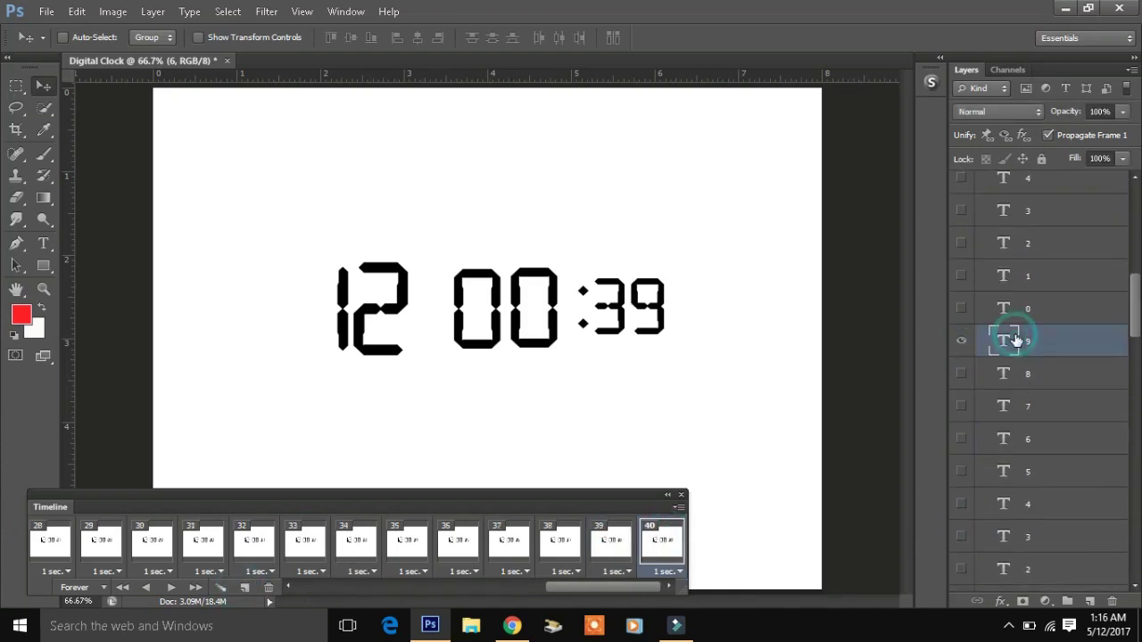
- Add frame 41 with the ones digit switched from 9 to 0
click(245, 587)
click(962, 309)
click(961, 341)
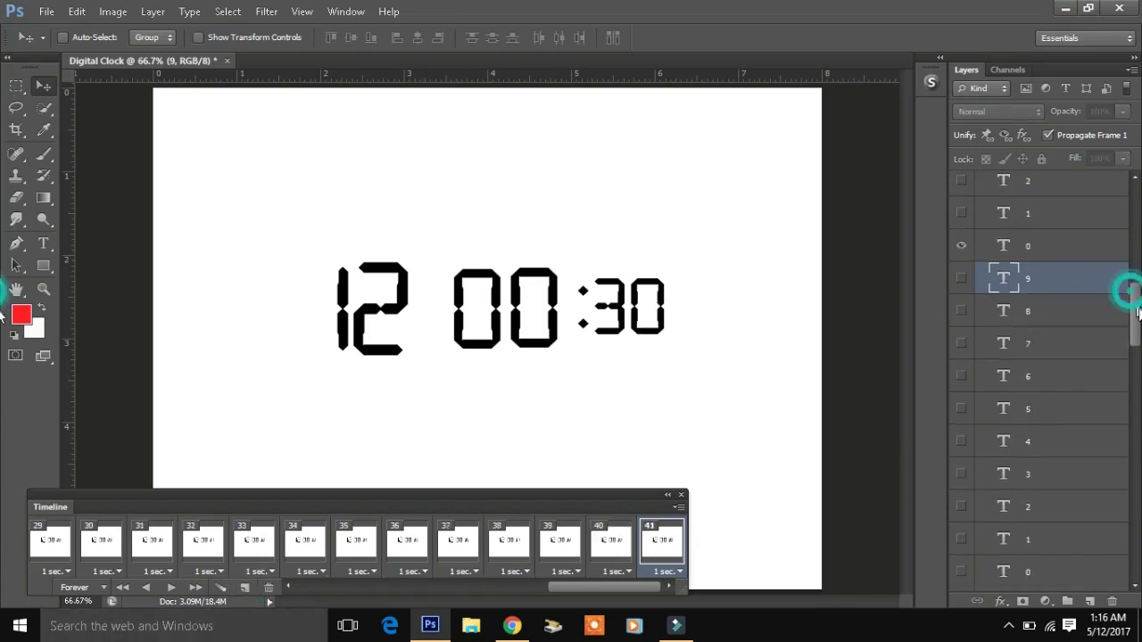
scroll(1115, 294, down, 3)
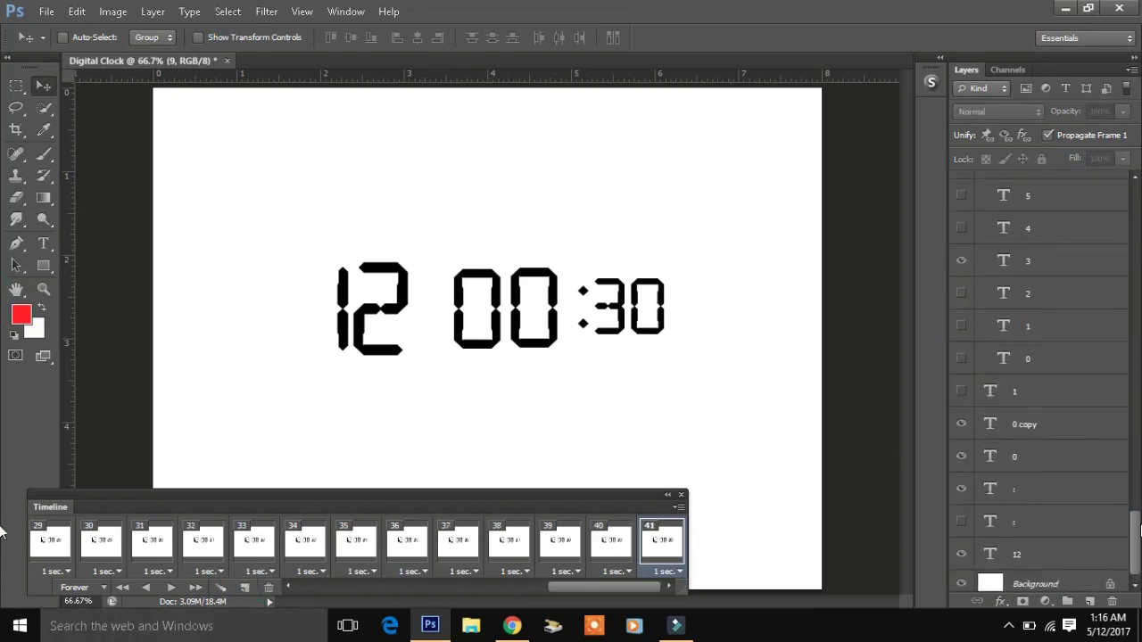
scroll(1026, 446, down, 3)
- Switch the tens digit from 3 to 4 and show the red colon, reading 12:00:40
click(961, 443)
click(961, 475)
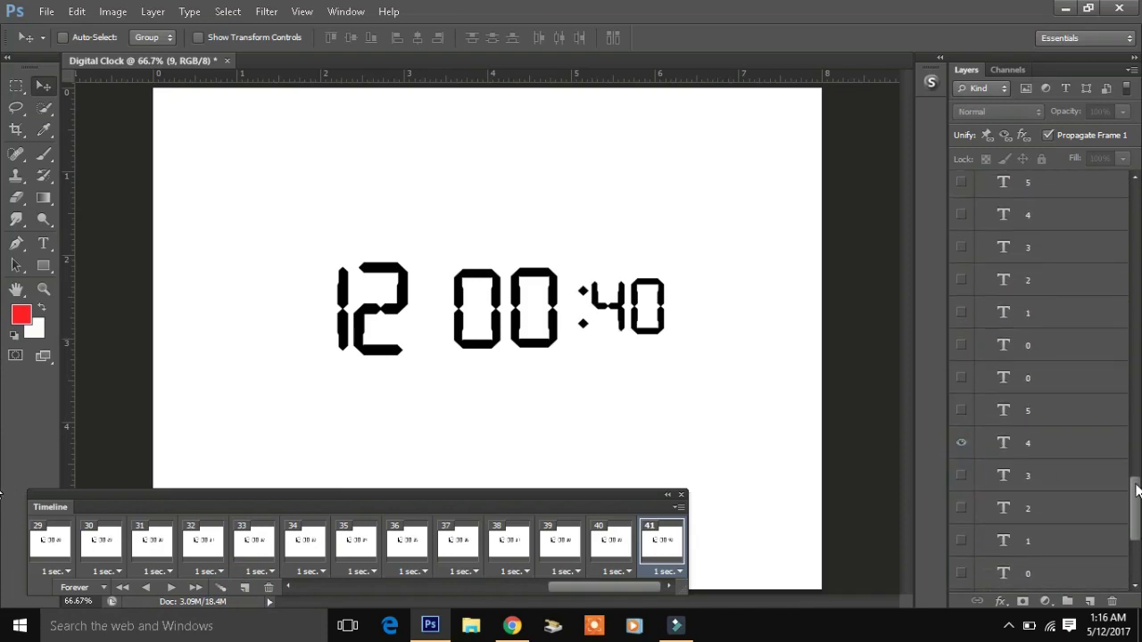
scroll(963, 481, down, 5)
click(961, 516)
click(614, 546)
click(650, 547)
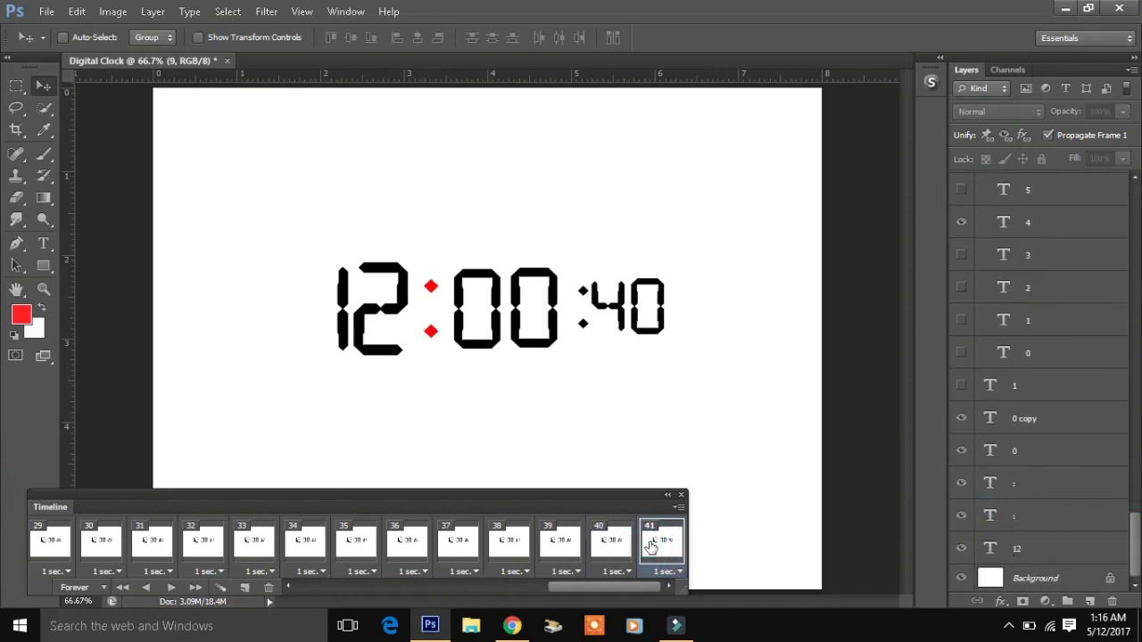
- Set the ones digit to 1 with the red colon hidden for 12:00:41
scroll(975, 319, up, 5)
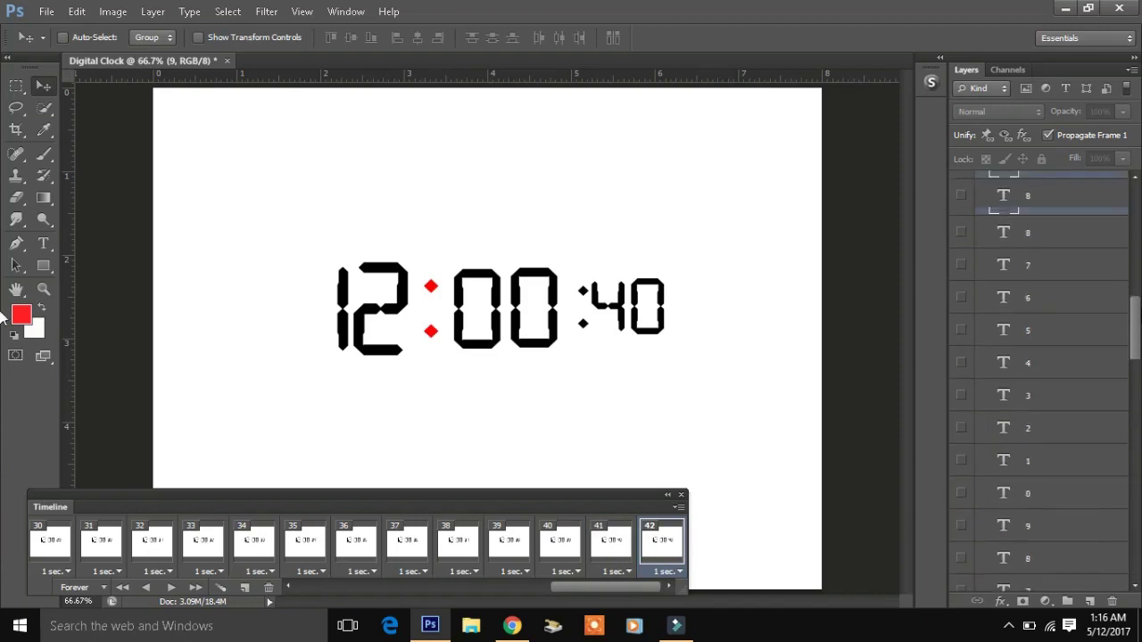
click(961, 351)
click(1067, 327)
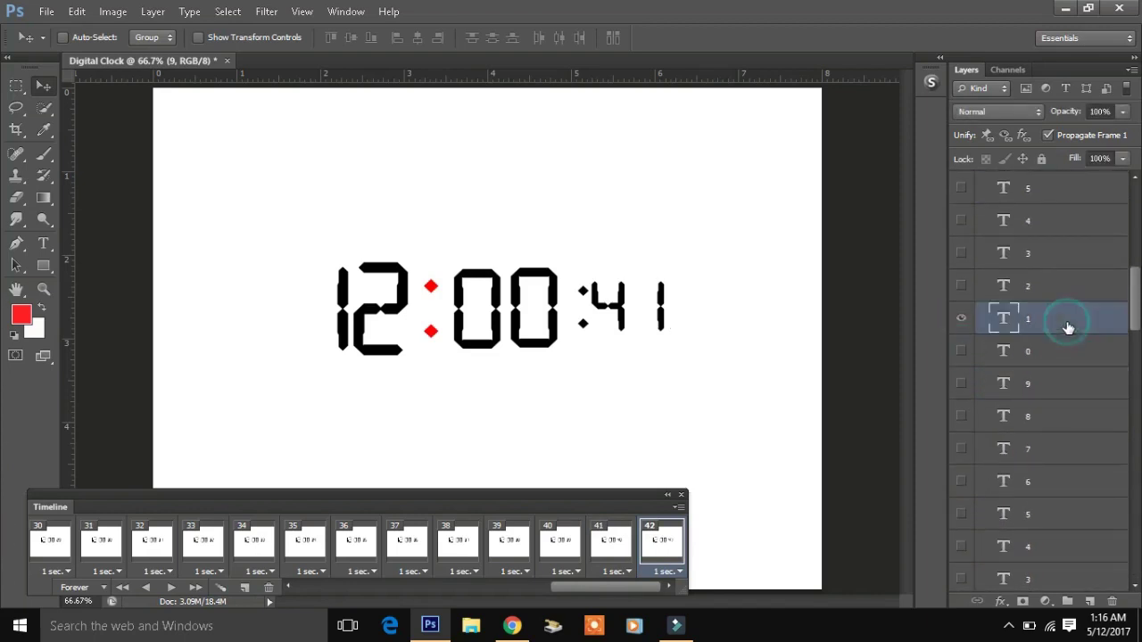
drag(1133, 300, 1134, 553)
click(960, 516)
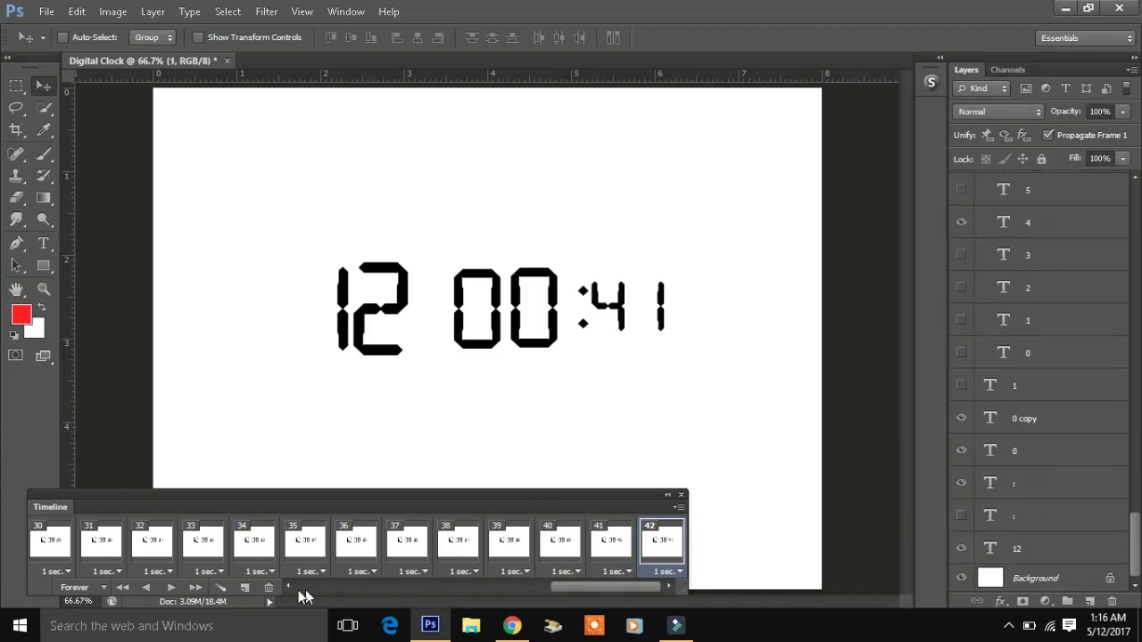
- Add frame 43 with the red colon shown, checking it against frames 41–42
click(245, 588)
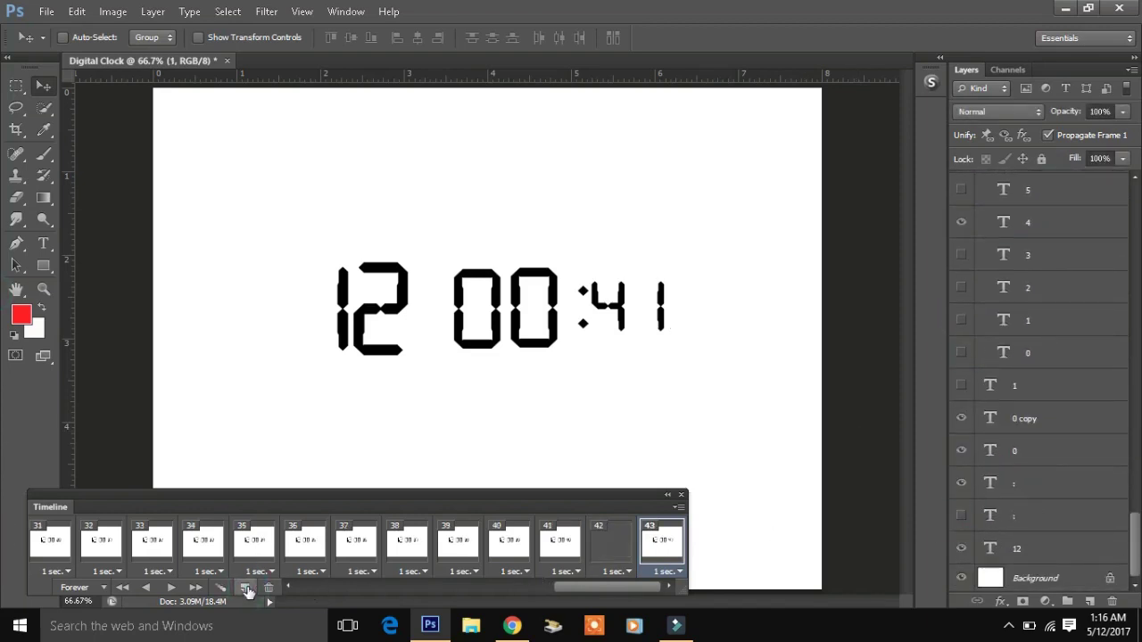
click(546, 538)
click(623, 536)
click(669, 539)
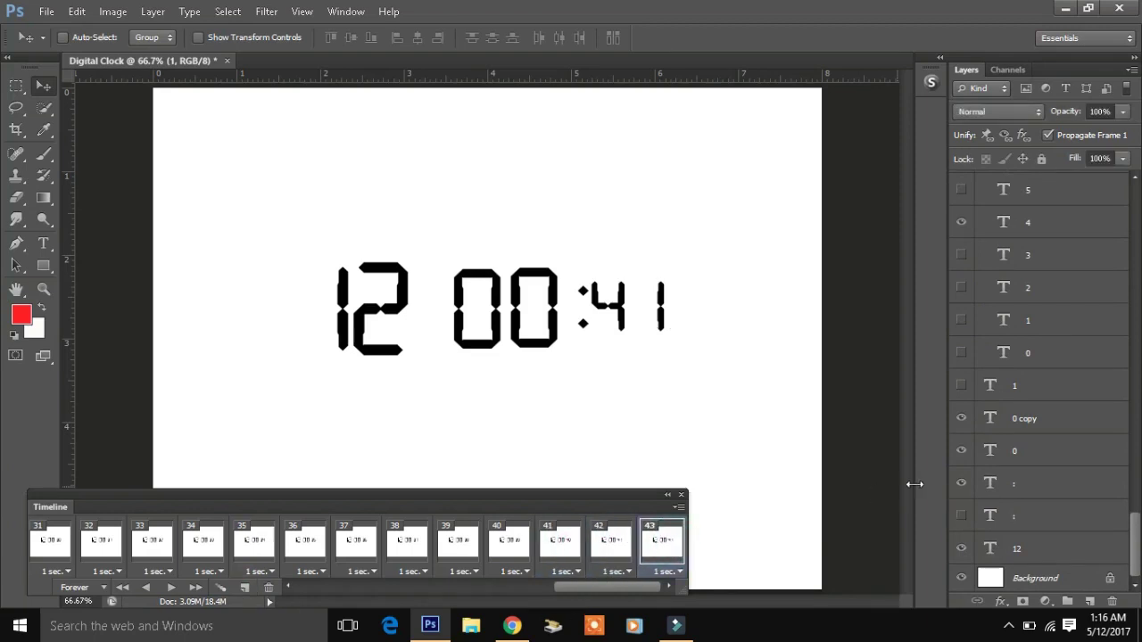
click(960, 516)
click(620, 544)
click(655, 546)
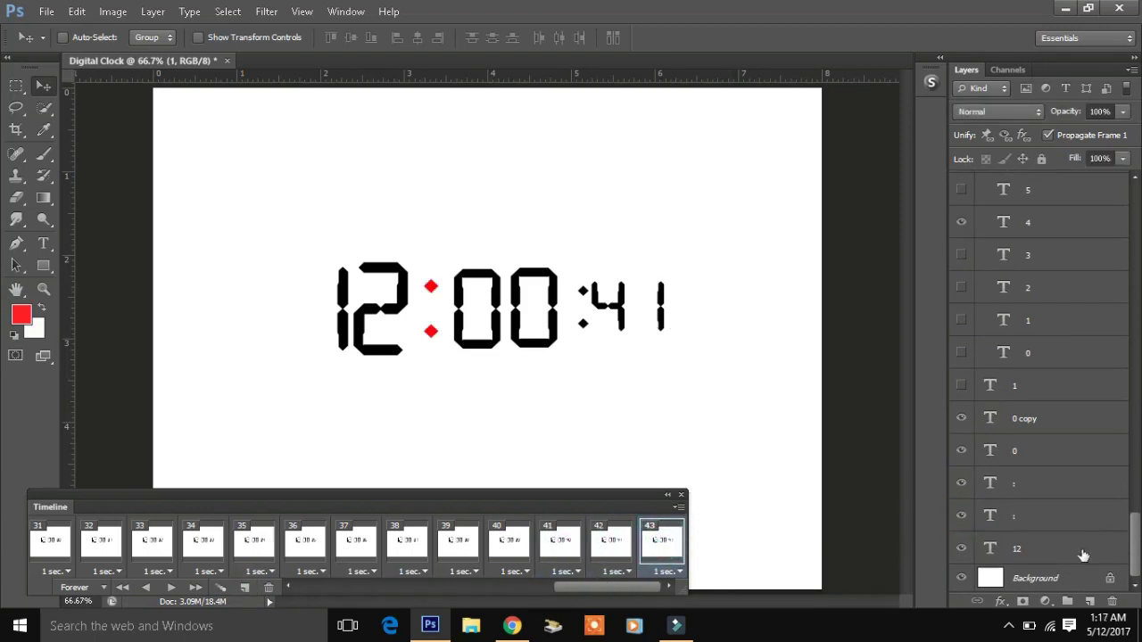
- Swap the ones digit from 1 to 2 for 12:00:42 and compare with the previous frame
drag(1134, 557, 1134, 308)
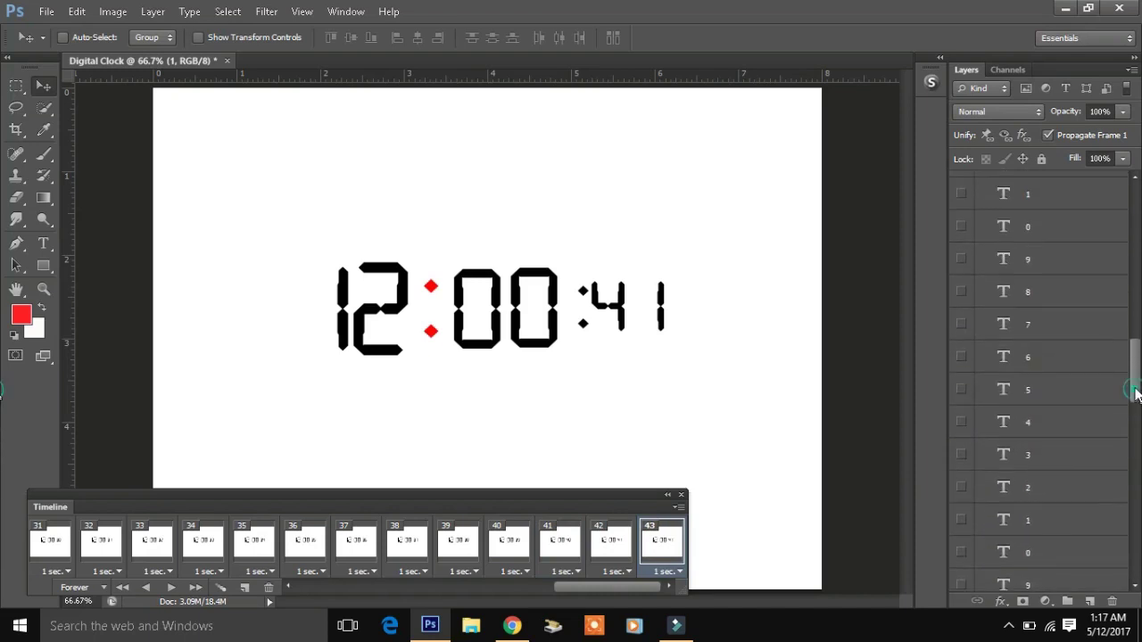
click(961, 242)
click(960, 275)
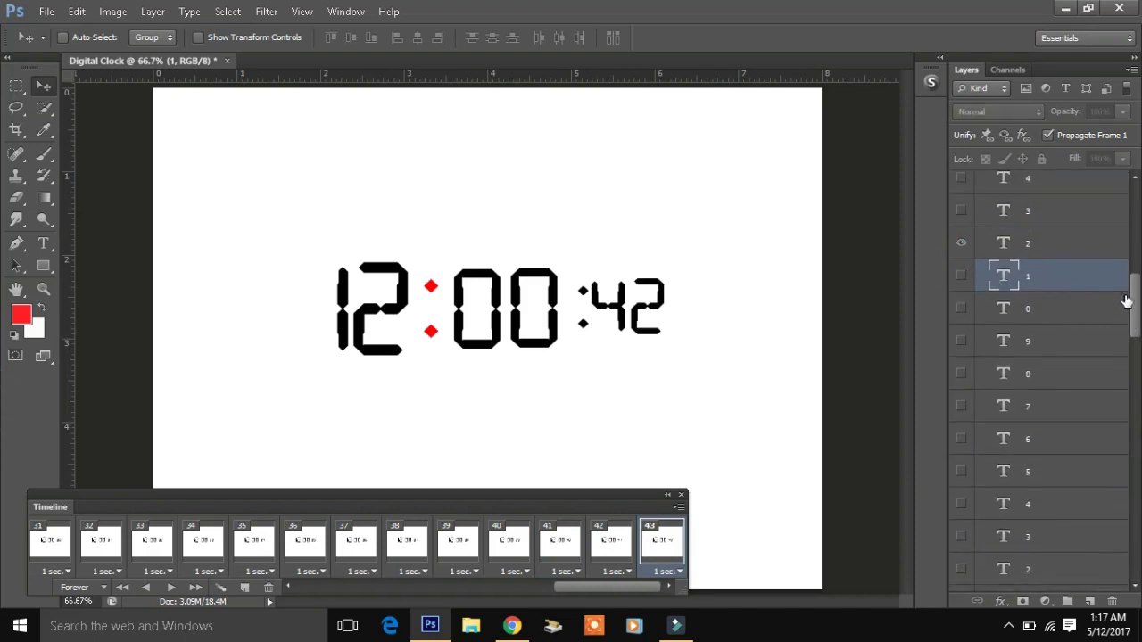
click(610, 540)
click(662, 540)
click(611, 539)
click(662, 540)
- Add frame 44 and toggle its 2 and 1 ones-digit layers
click(250, 589)
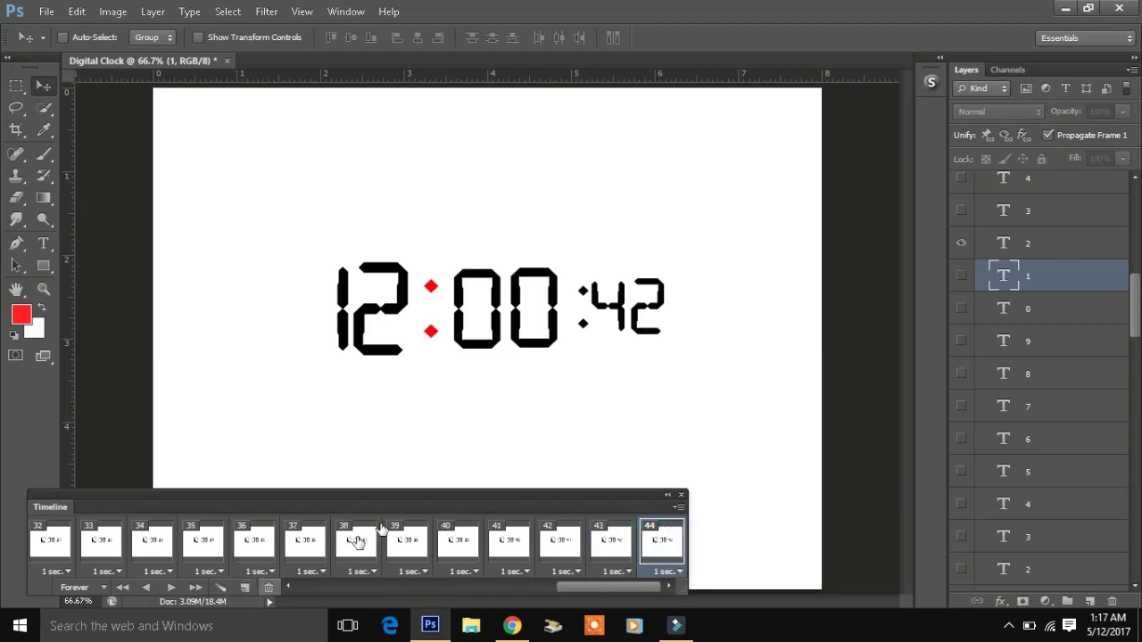
click(961, 242)
click(960, 275)
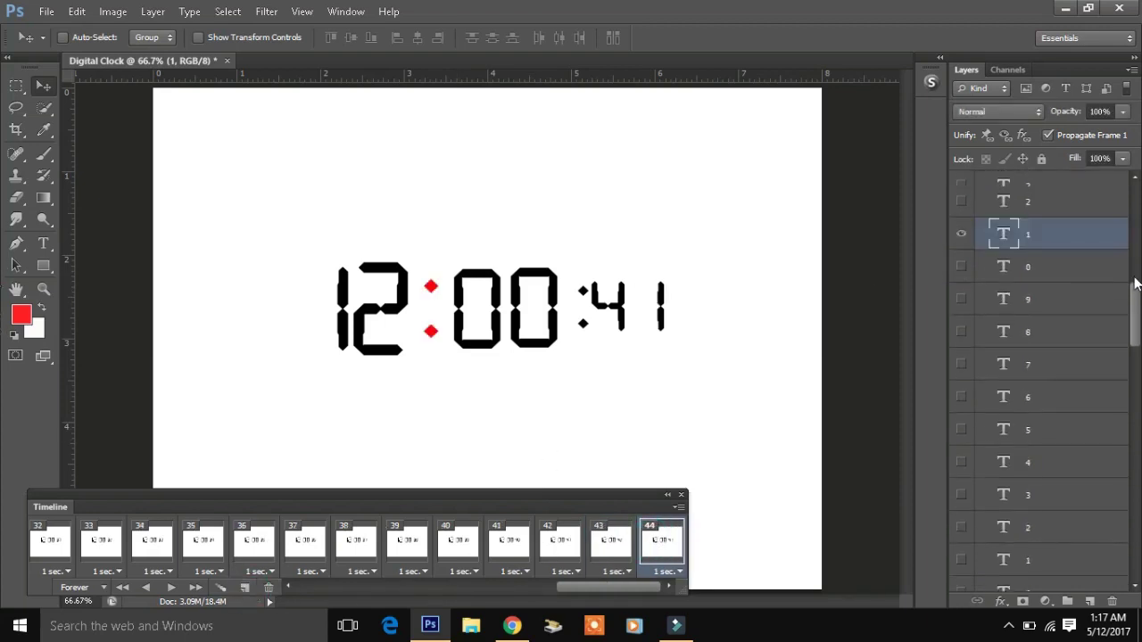
scroll(970, 348, up, 3)
click(609, 533)
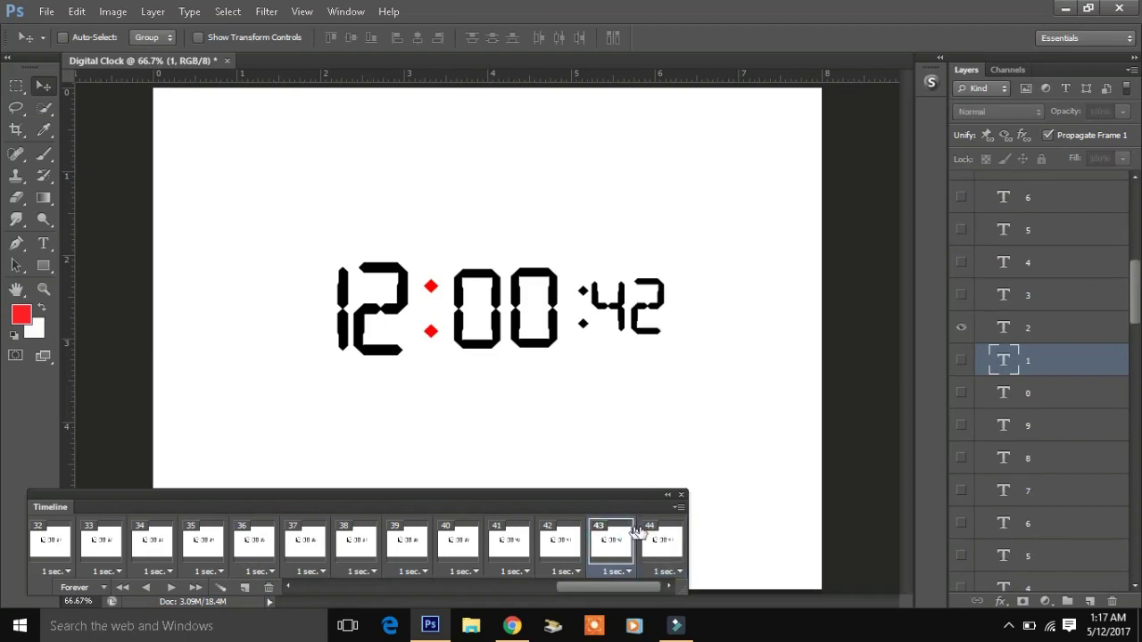
click(661, 540)
- Set the ones digit to 3 with the red colon hidden for 12:00:43
click(960, 361)
click(961, 295)
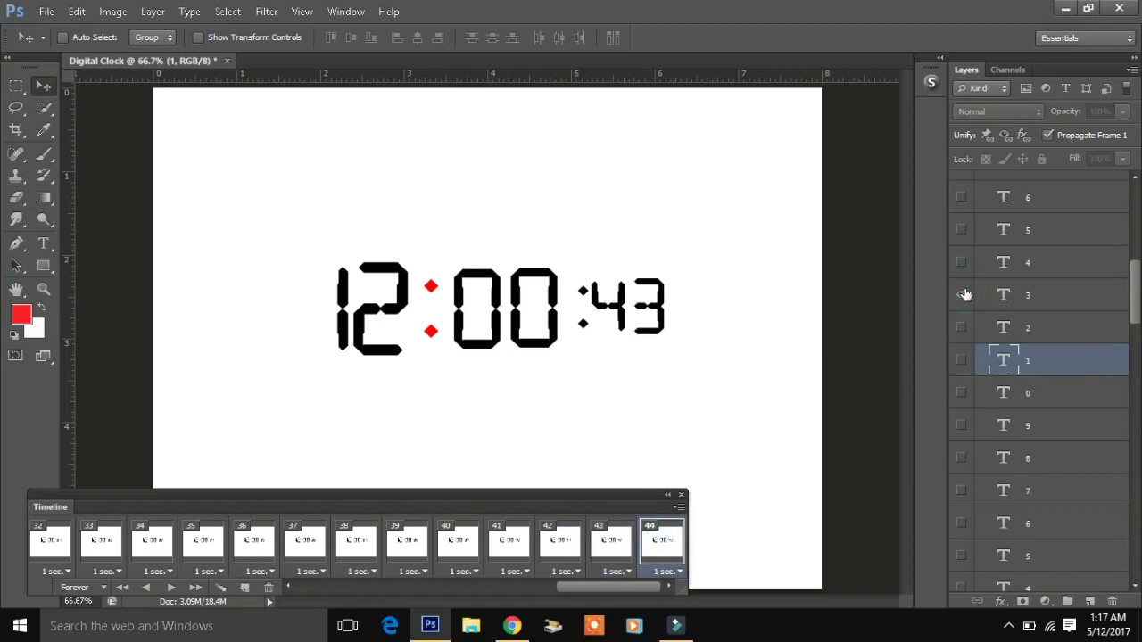
click(608, 544)
click(661, 540)
drag(1135, 299, 1138, 561)
click(961, 516)
- Add frame 45 reading 12:00:44 by swapping the ones digit from 3 to 4
click(245, 588)
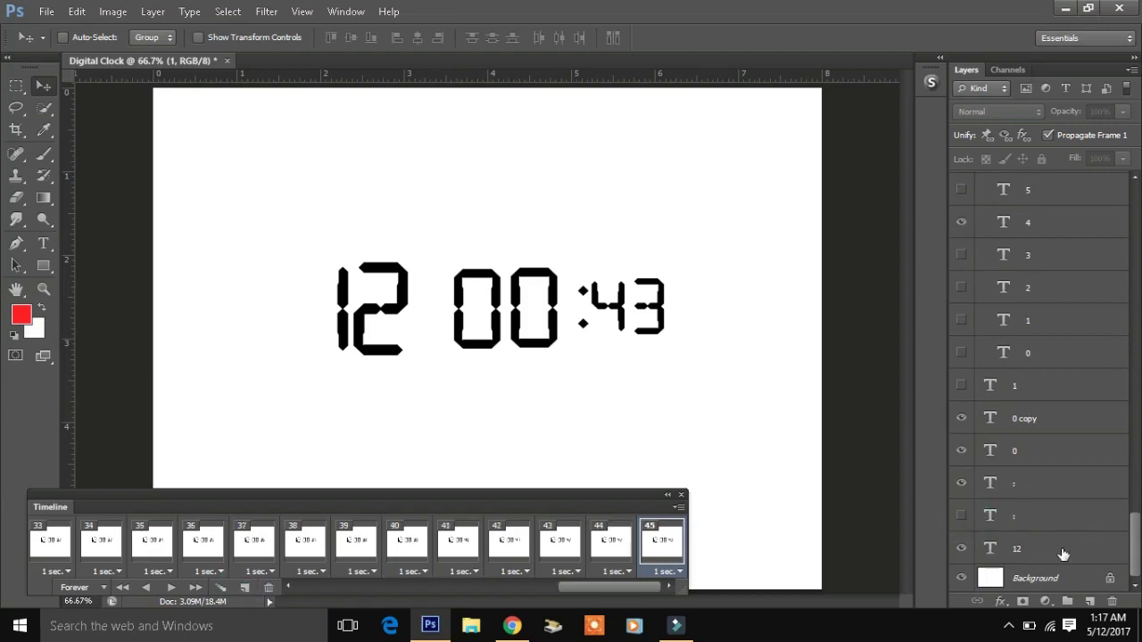
scroll(1105, 328, up, 10)
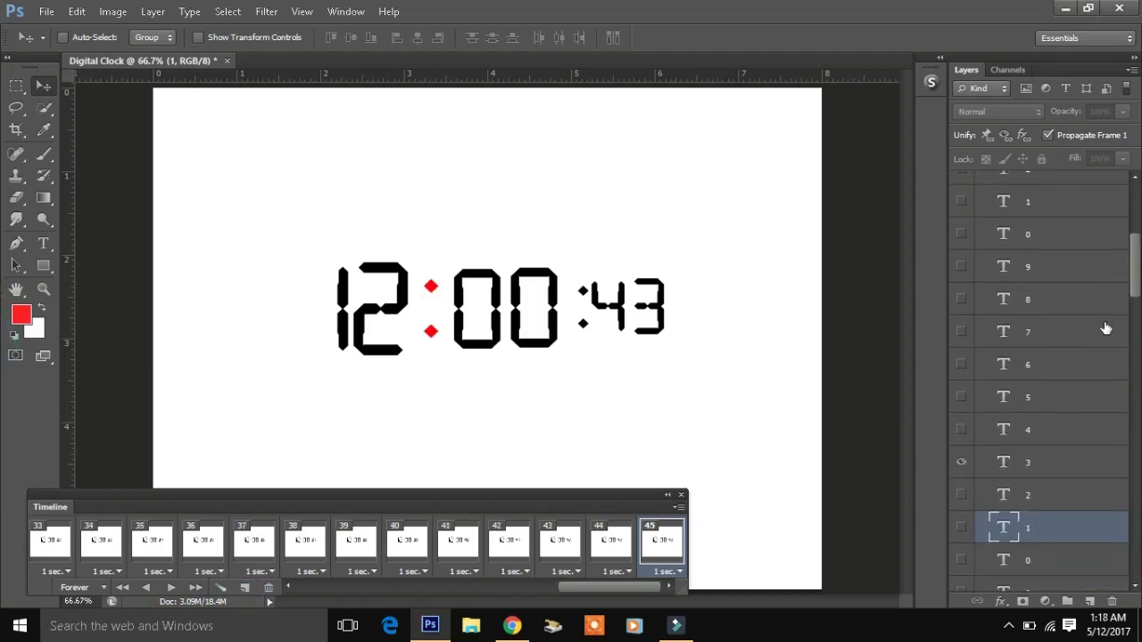
click(1039, 462)
click(961, 429)
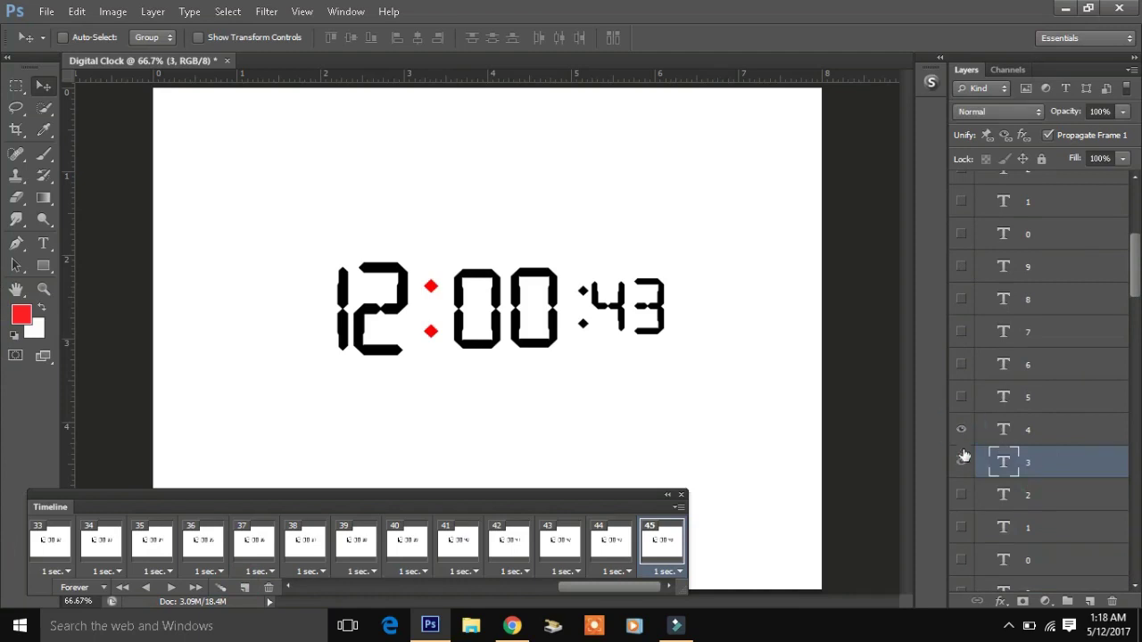
click(960, 462)
click(610, 543)
click(660, 541)
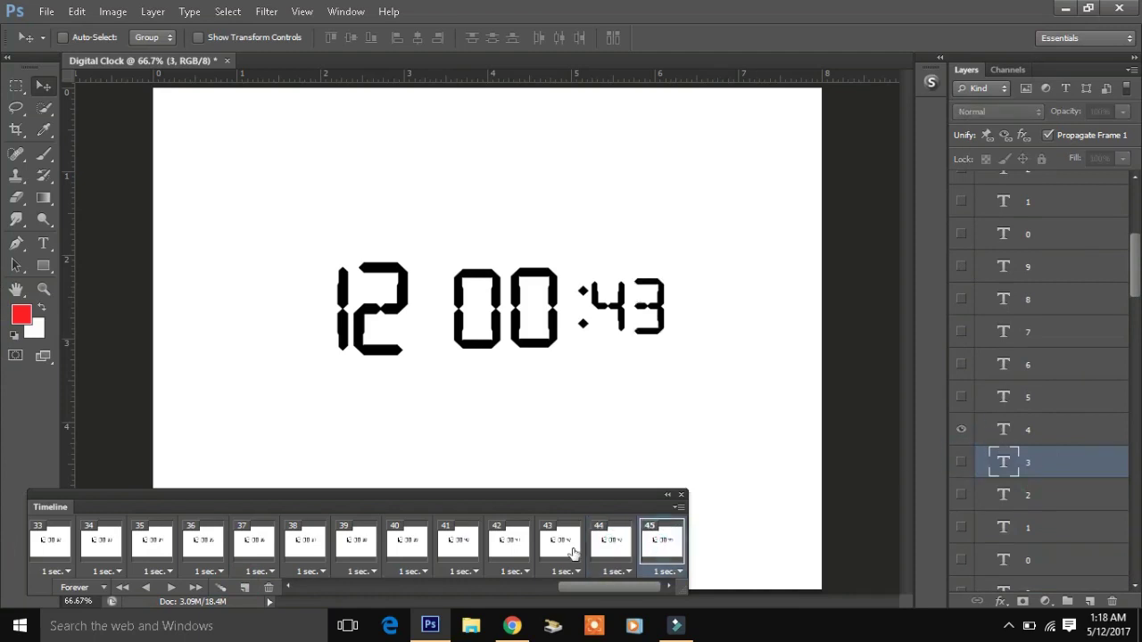
- Add frame 46 to the timeline with the red colon visible
click(244, 588)
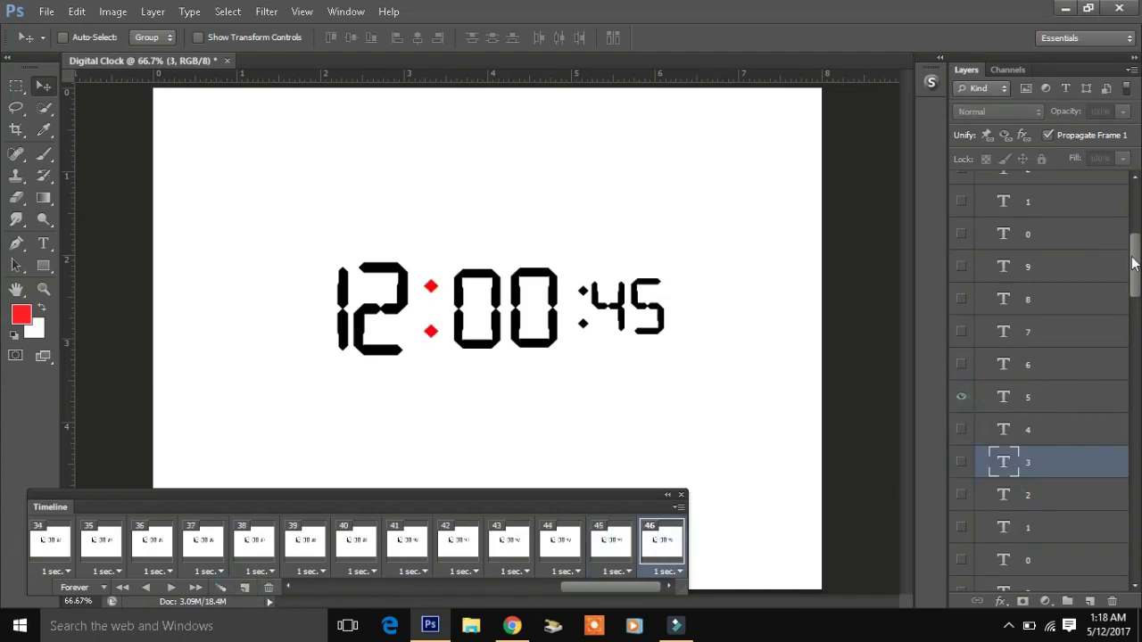
drag(1133, 263, 1134, 544)
click(962, 517)
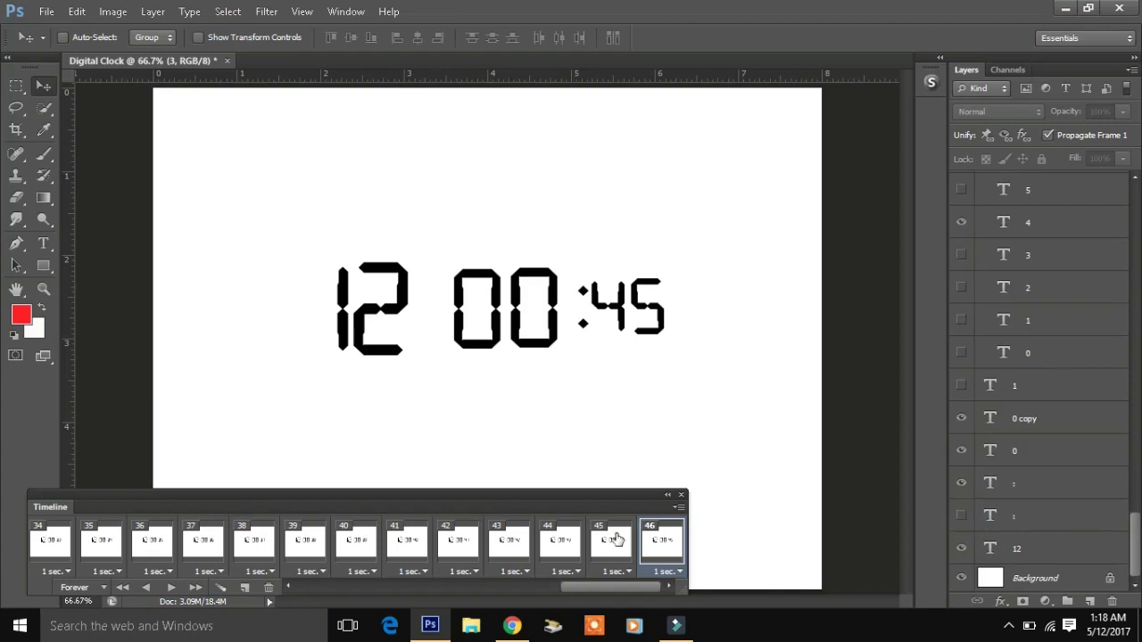
click(611, 540)
click(661, 540)
click(968, 523)
scroll(981, 375, up, 5)
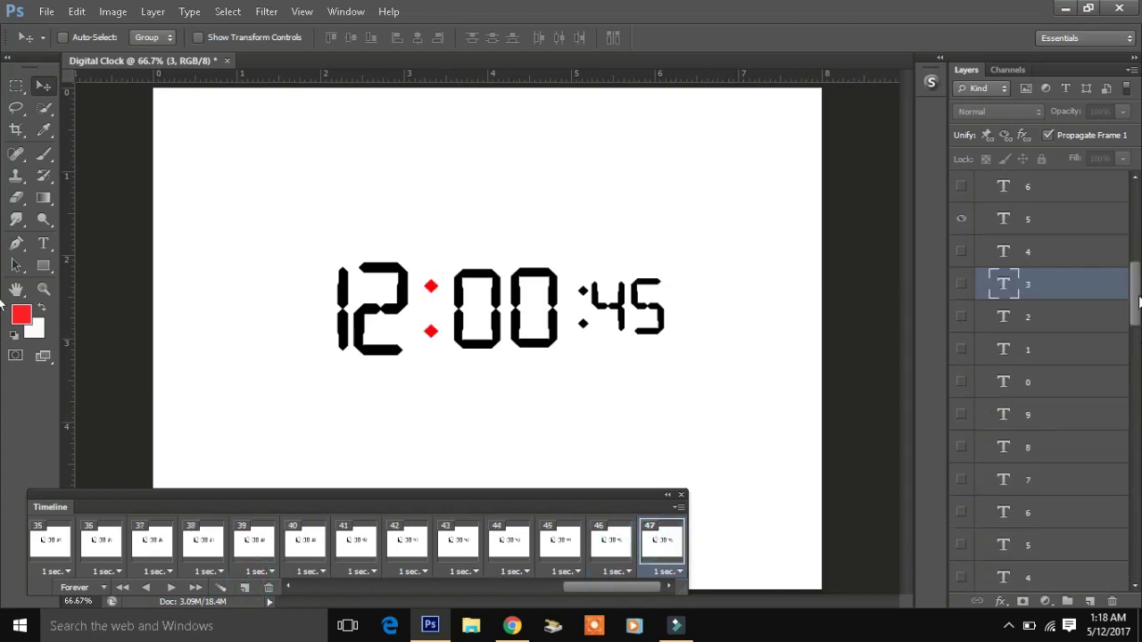
- Switch the seconds units digit from 5 to 6 on the new frame
click(961, 182)
click(960, 214)
click(1042, 182)
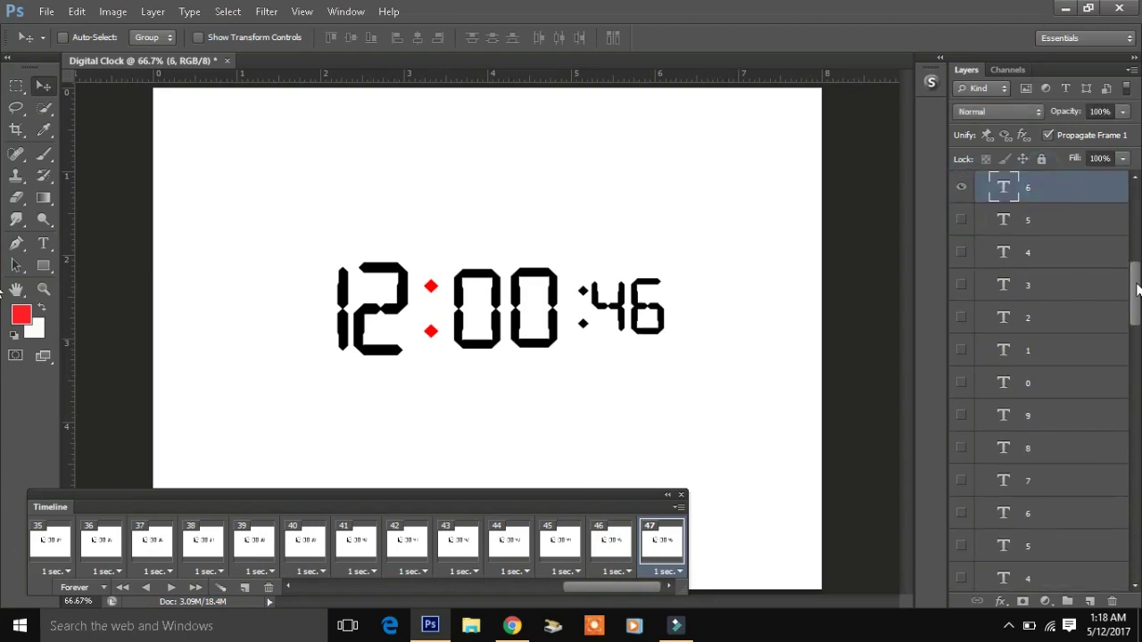
drag(1137, 289, 1137, 259)
click(616, 546)
click(656, 544)
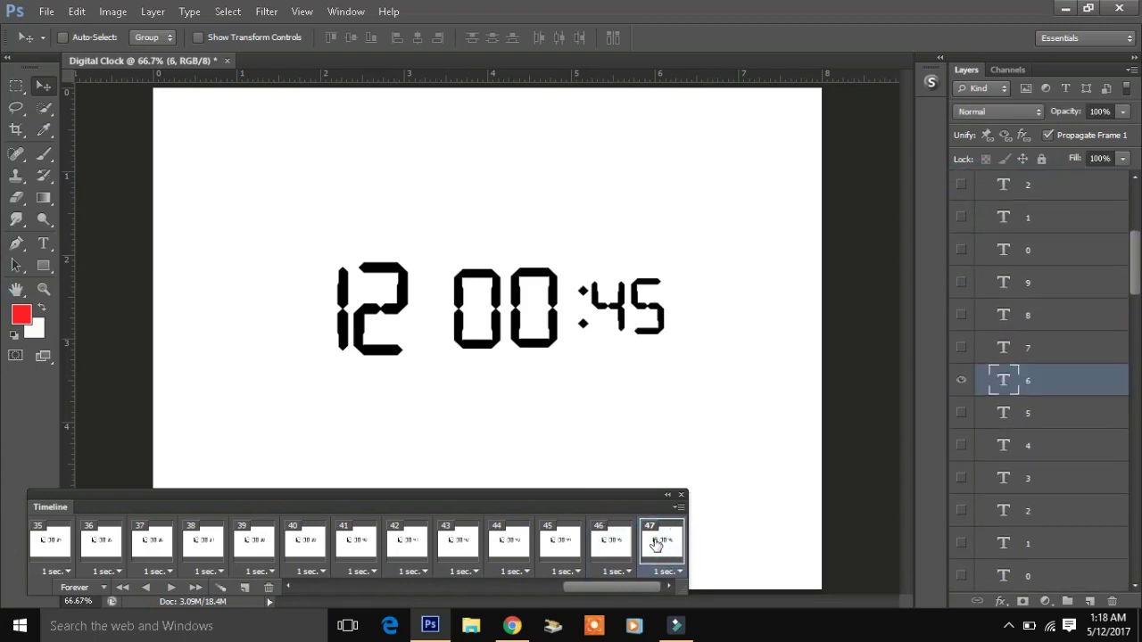
- Add a frame showing seconds 47 with the red colon hidden
click(245, 587)
click(960, 348)
click(960, 380)
scroll(1131, 255, down, 10)
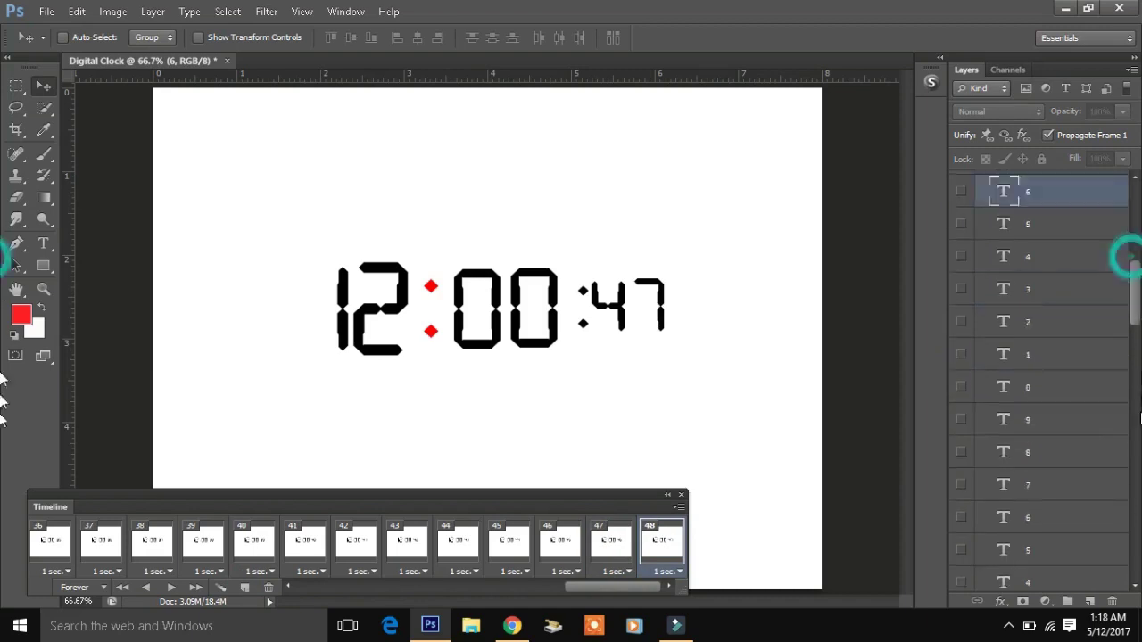
click(960, 552)
- Add a frame showing seconds 48 with the red colon visible again
click(246, 588)
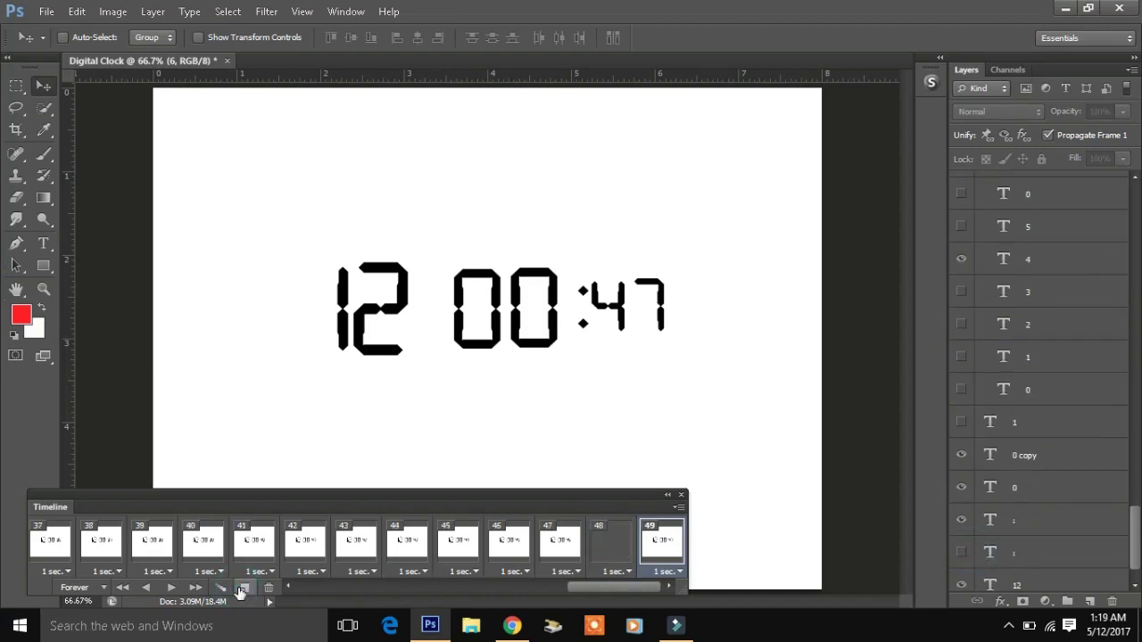
click(960, 553)
drag(1134, 550, 1134, 399)
scroll(1043, 357, up, 5)
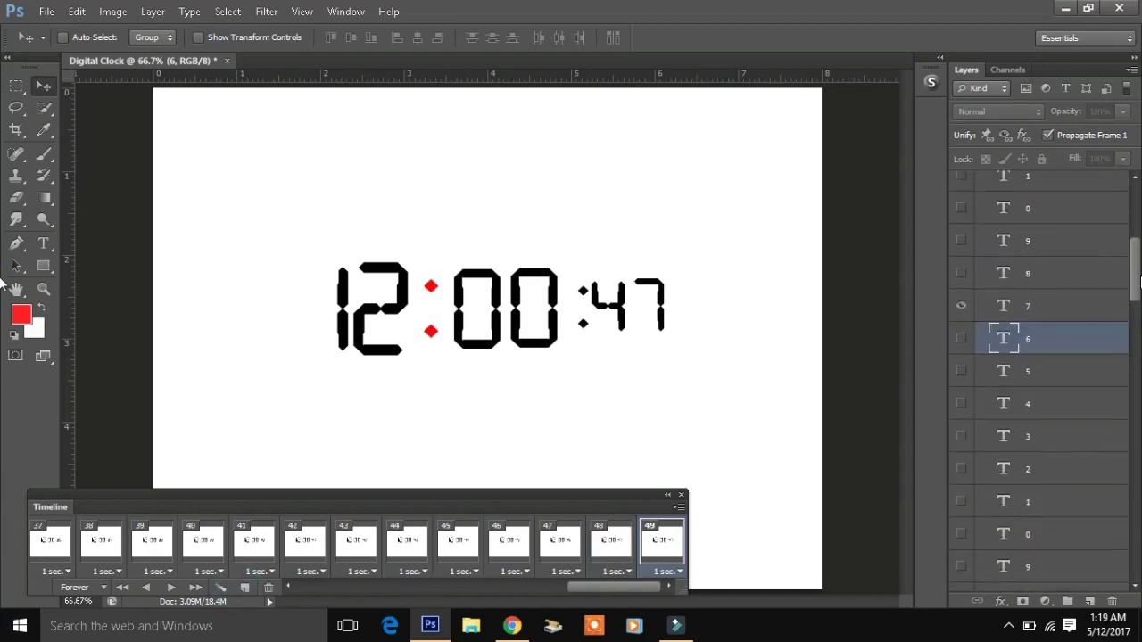
click(961, 273)
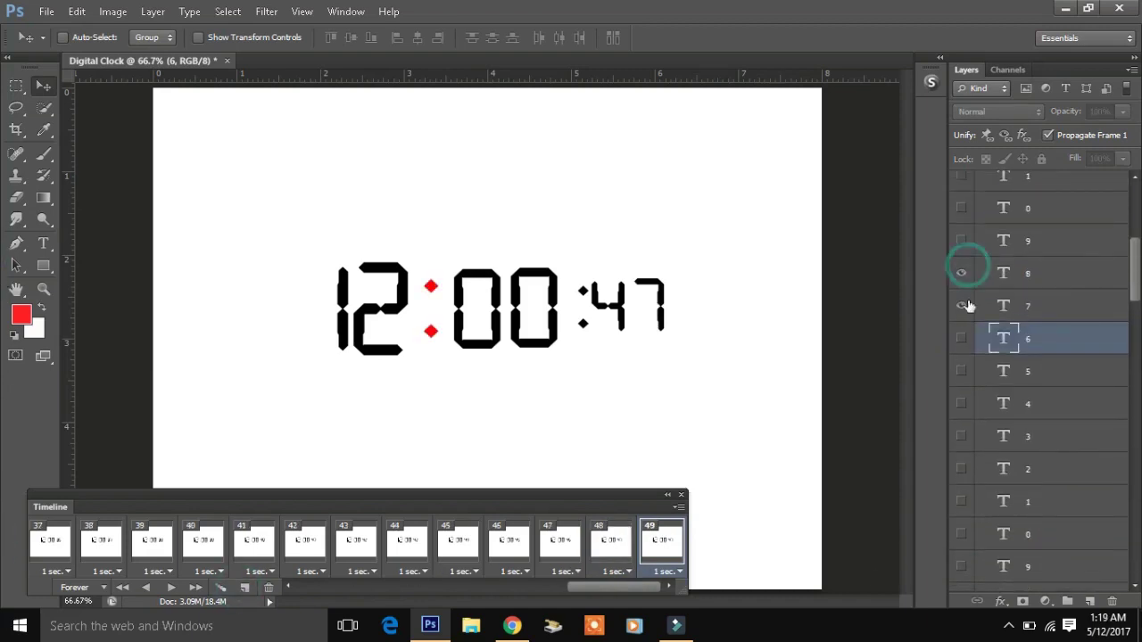
click(596, 559)
click(648, 550)
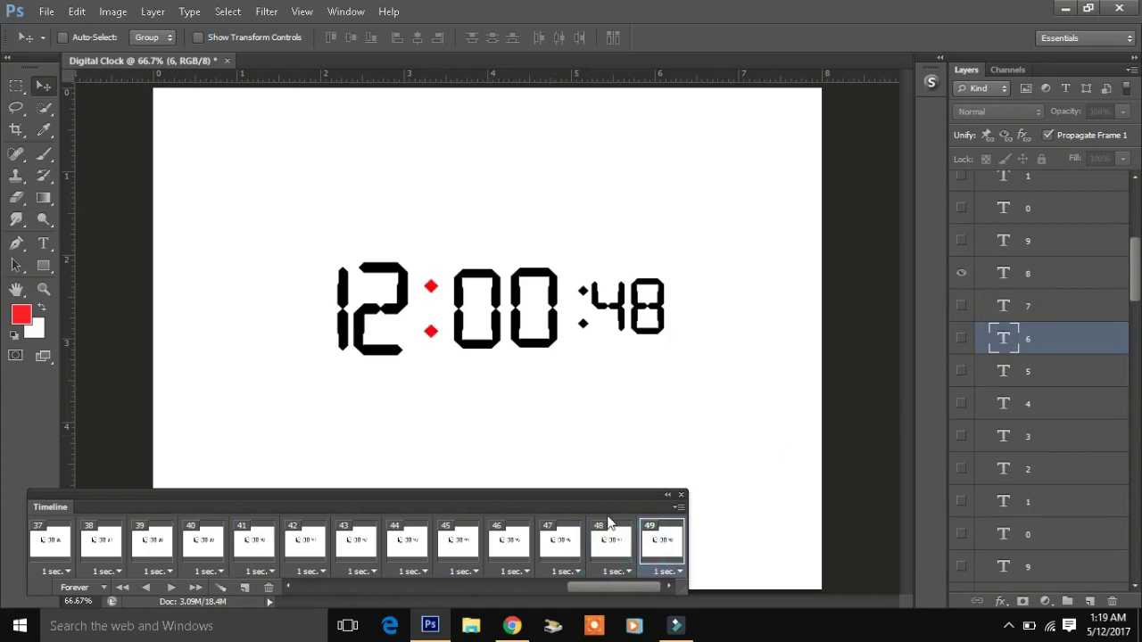
click(611, 537)
click(658, 546)
- Advance the seconds to 49 and hide the red colon
click(961, 266)
scroll(1121, 256, down, 5)
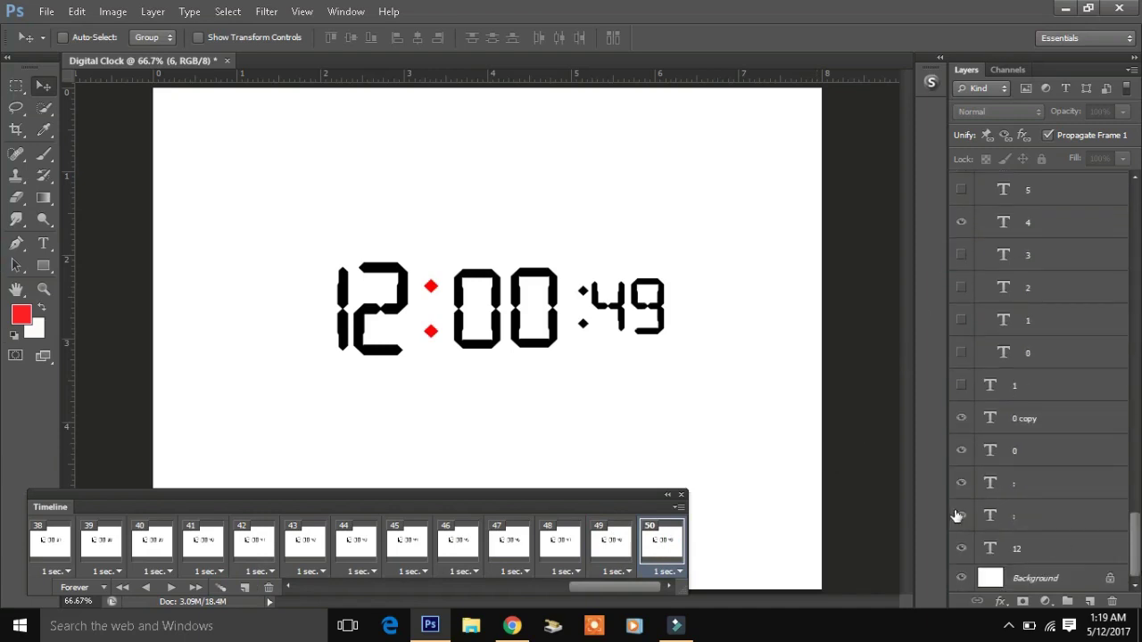
click(961, 510)
scroll(1044, 446, up, 3)
scroll(1044, 357, up, 5)
scroll(1062, 339, up, 3)
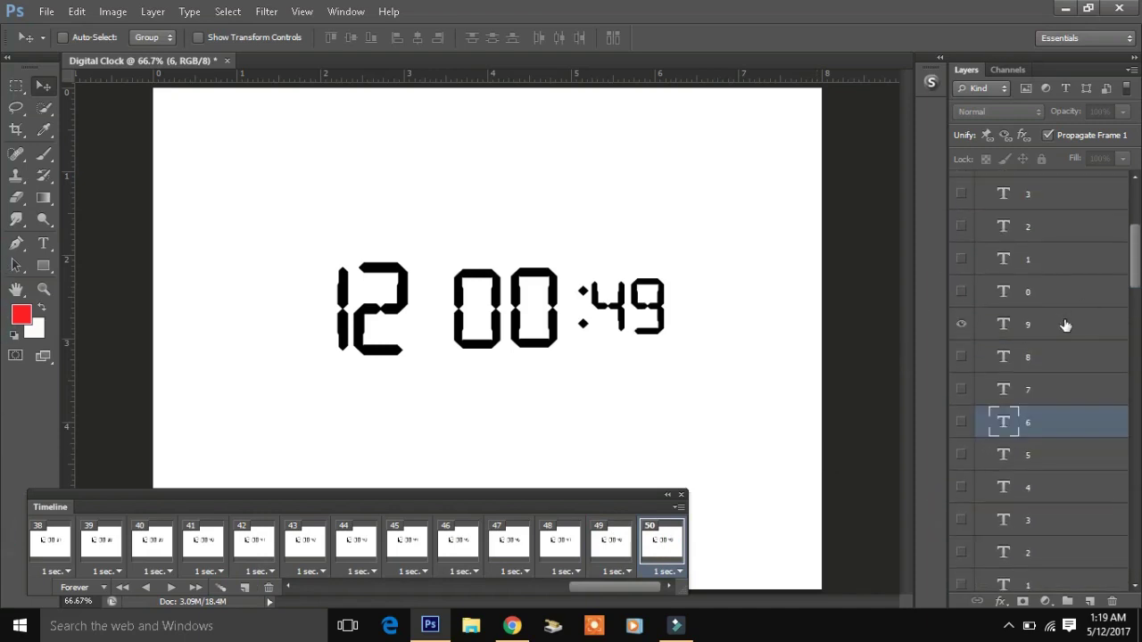
click(1065, 325)
click(612, 540)
click(662, 540)
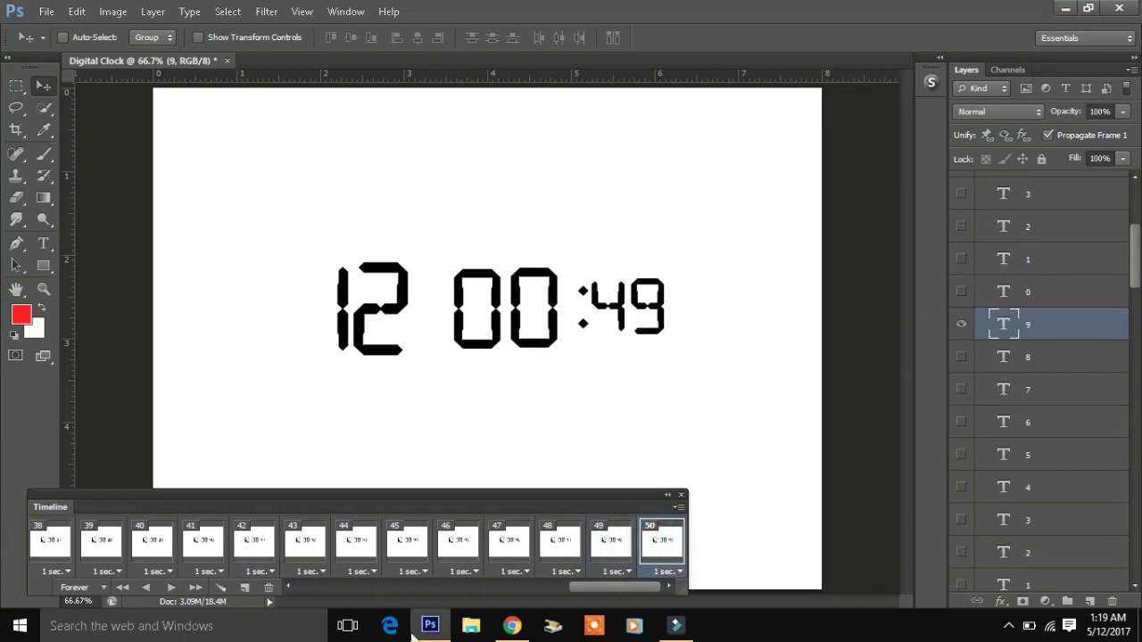
- Add a new frame with the seconds units digit reset from 9 to 0
click(244, 588)
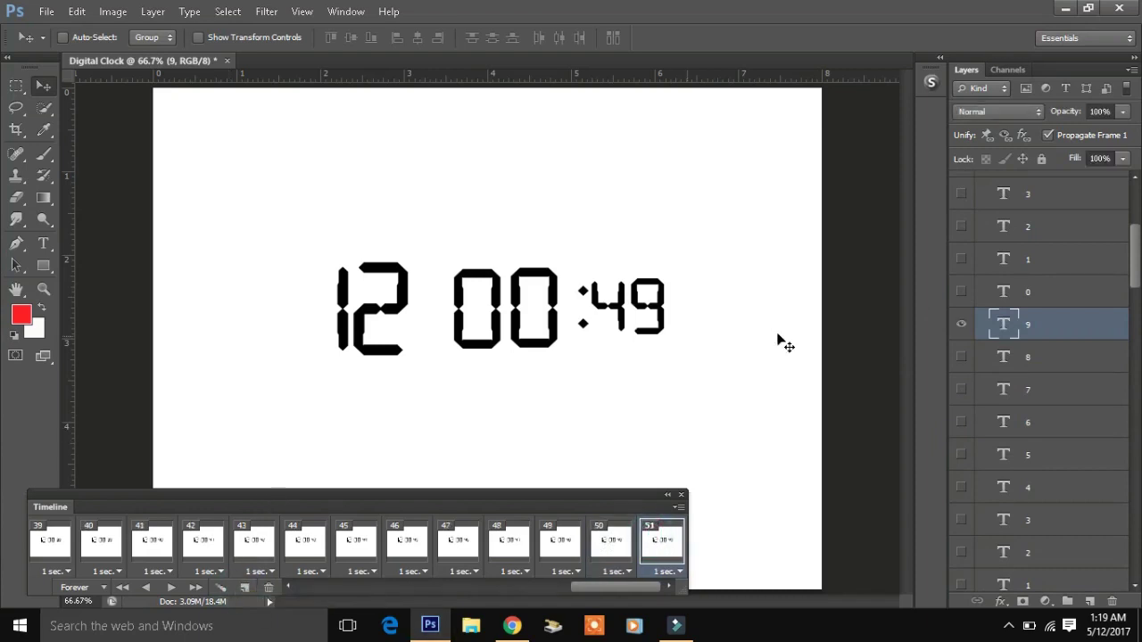
click(964, 301)
click(965, 310)
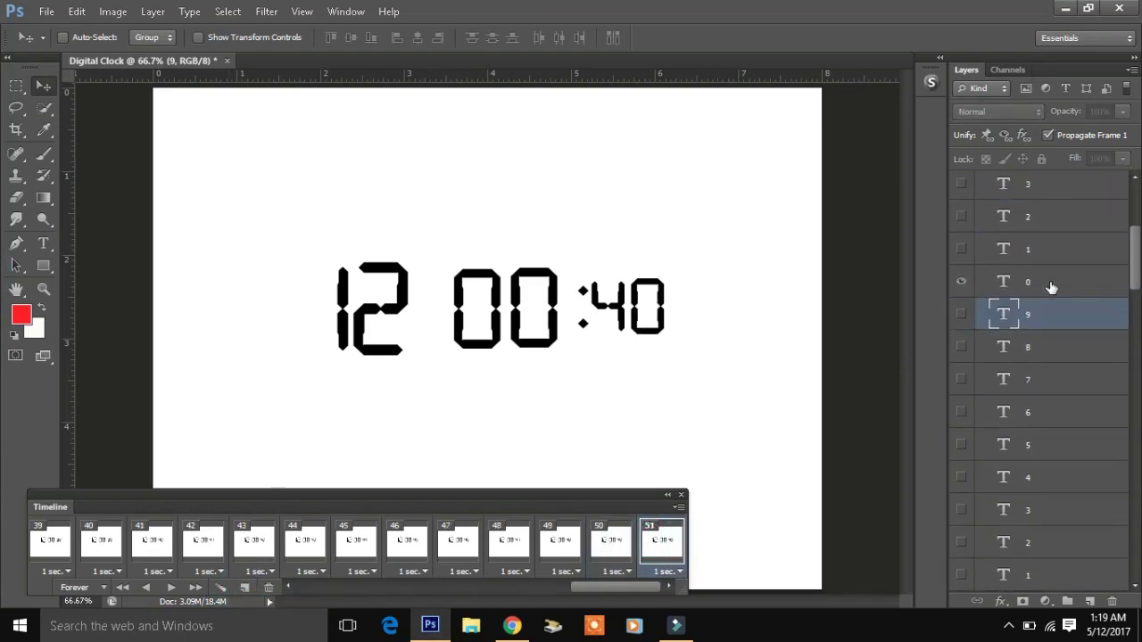
drag(1135, 254, 1129, 564)
- Set the seconds tens digit to 5 with the colon shown, then add the frame for 51
click(1027, 187)
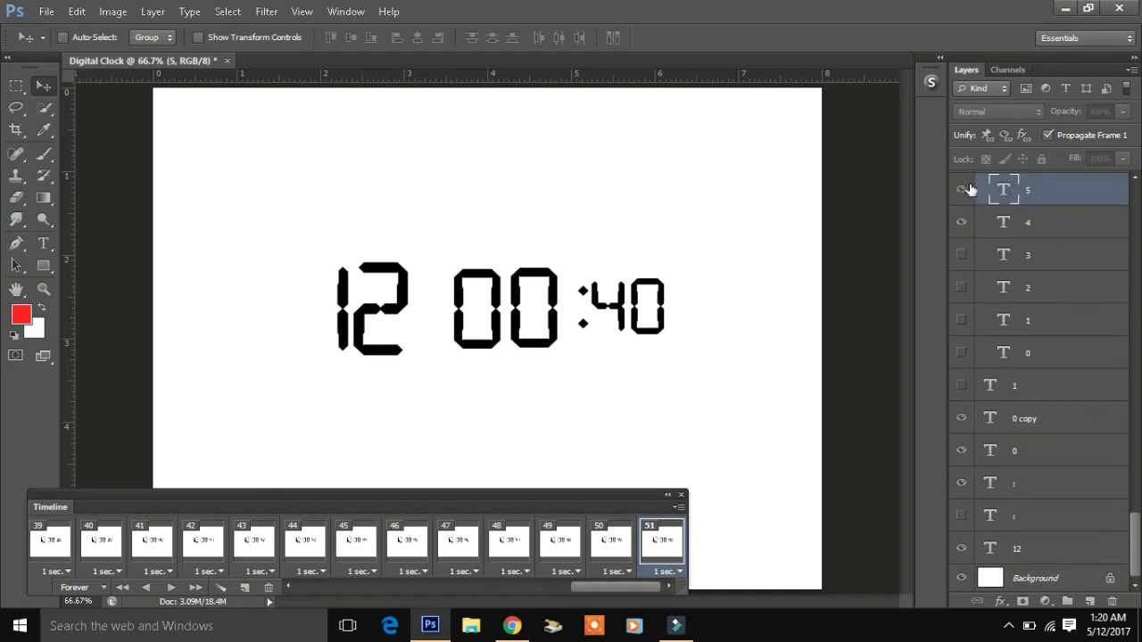
click(961, 189)
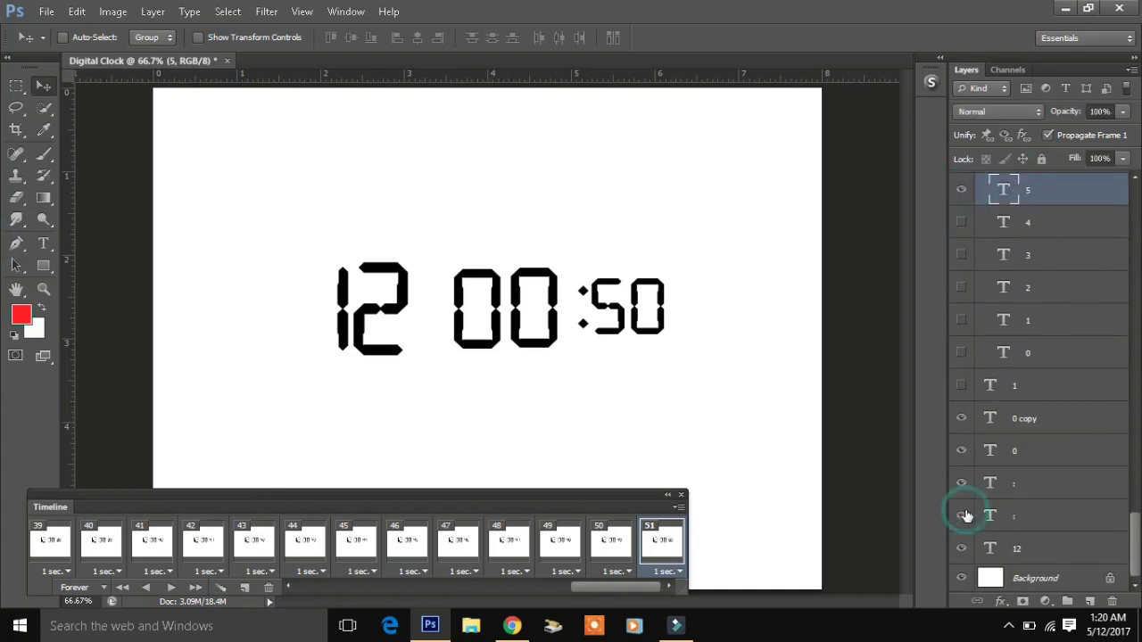
click(962, 516)
click(243, 588)
drag(1134, 544, 1139, 211)
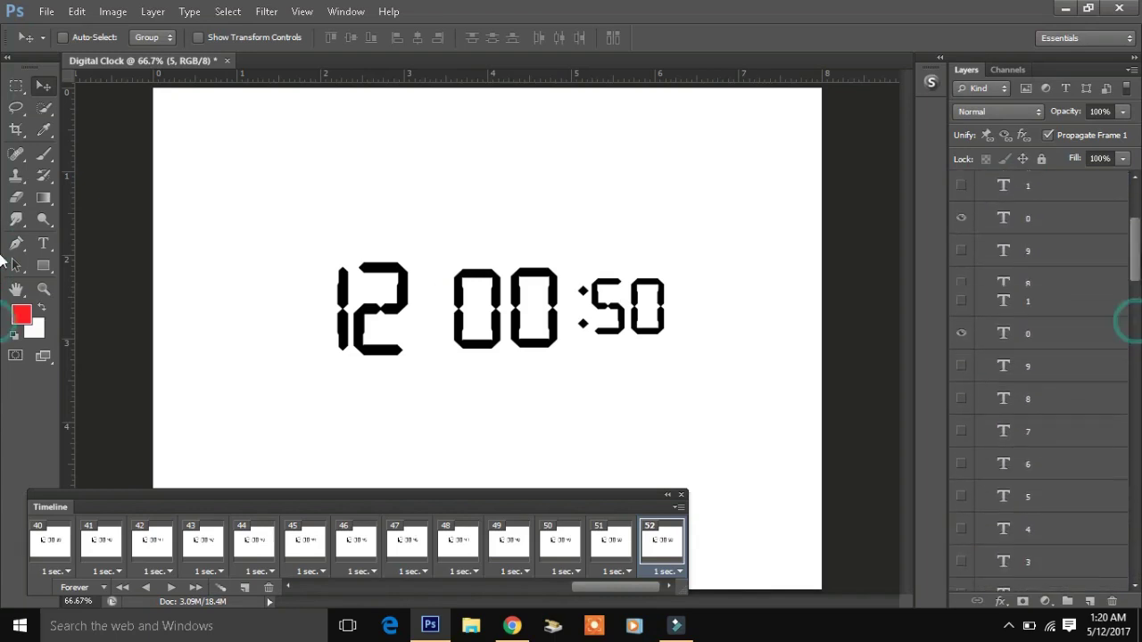
scroll(997, 345, down, 3)
click(960, 397)
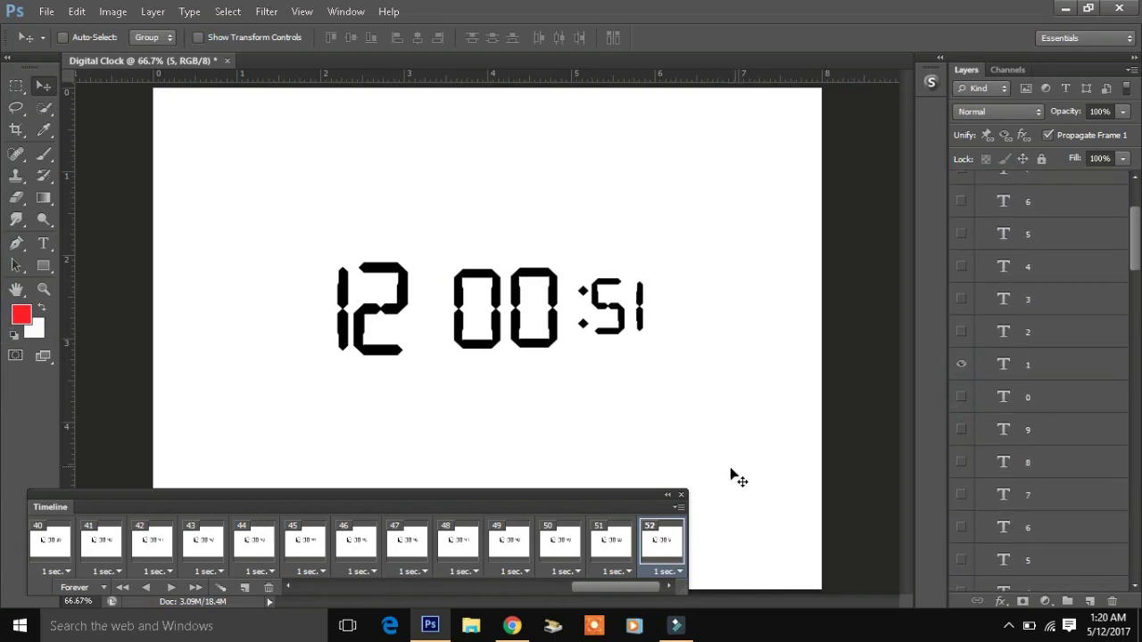
- Add a frame showing seconds 52 with the red colon hidden
click(244, 587)
click(602, 553)
click(579, 556)
click(611, 546)
click(661, 546)
click(961, 331)
scroll(990, 428, down, 10)
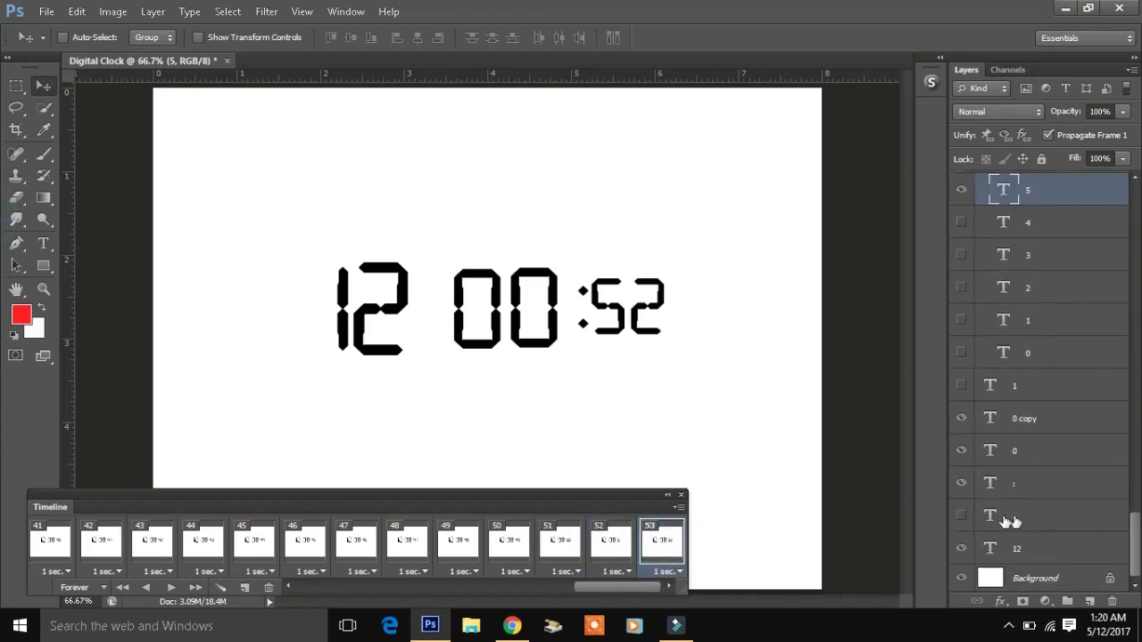
click(609, 542)
click(658, 540)
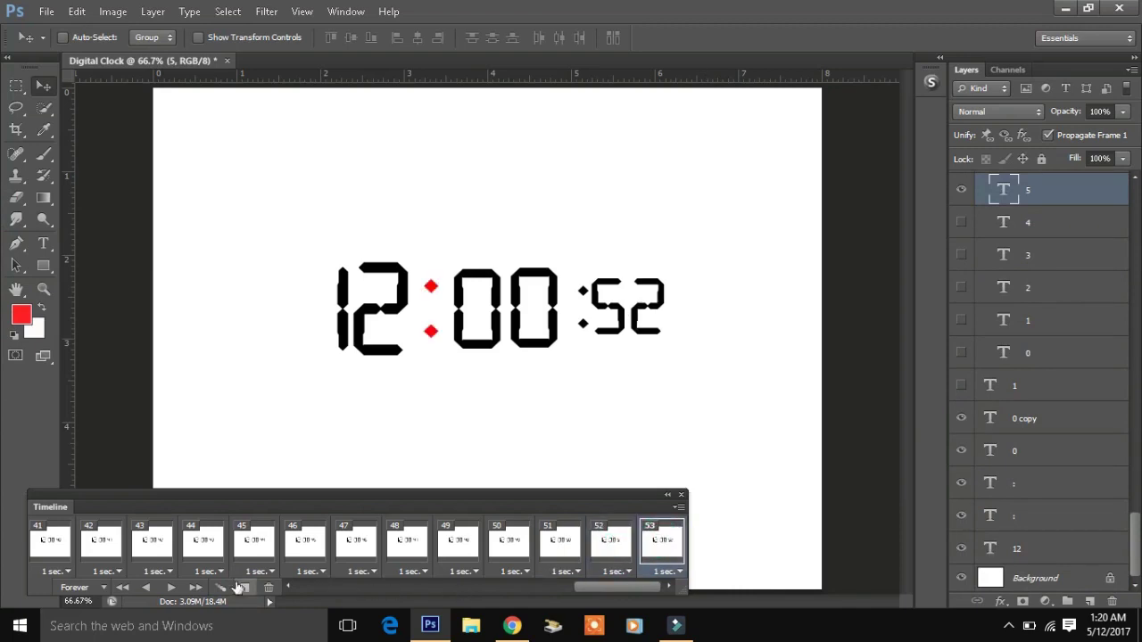
click(961, 516)
scroll(1127, 268, up, 10)
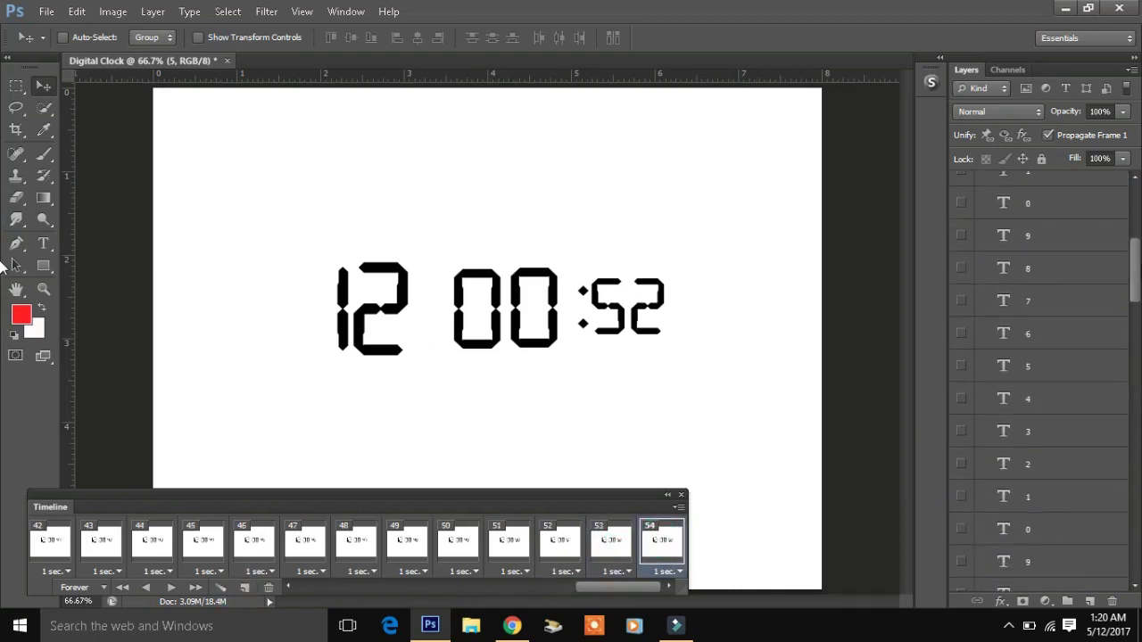
- Change the seconds units digit from 2 to 3 and add another frame
click(1019, 463)
click(961, 435)
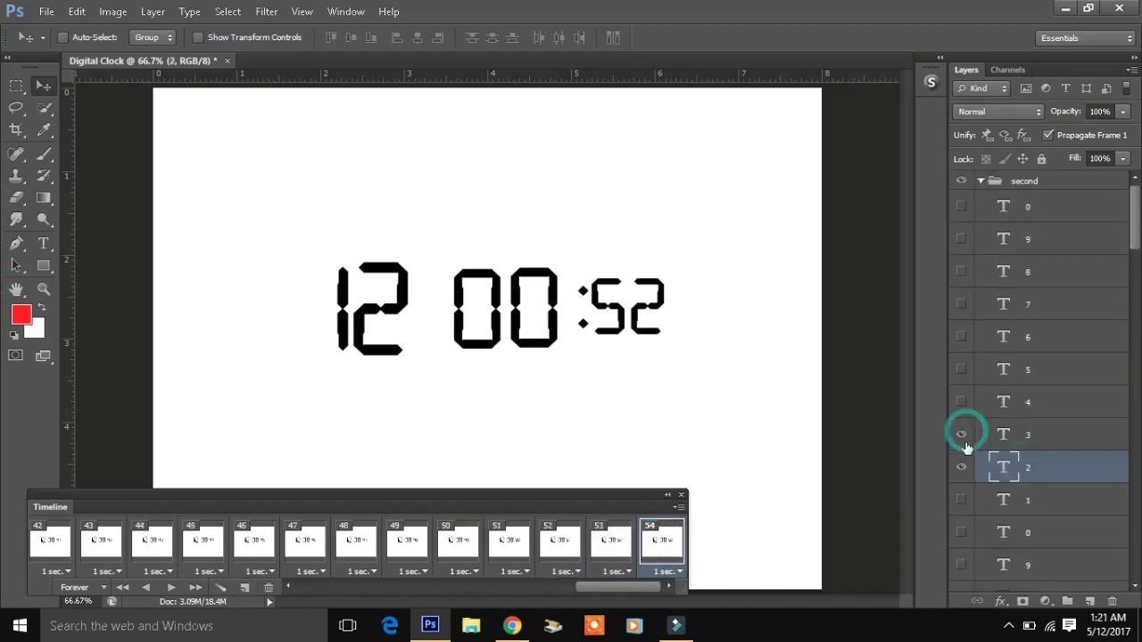
click(960, 467)
click(243, 587)
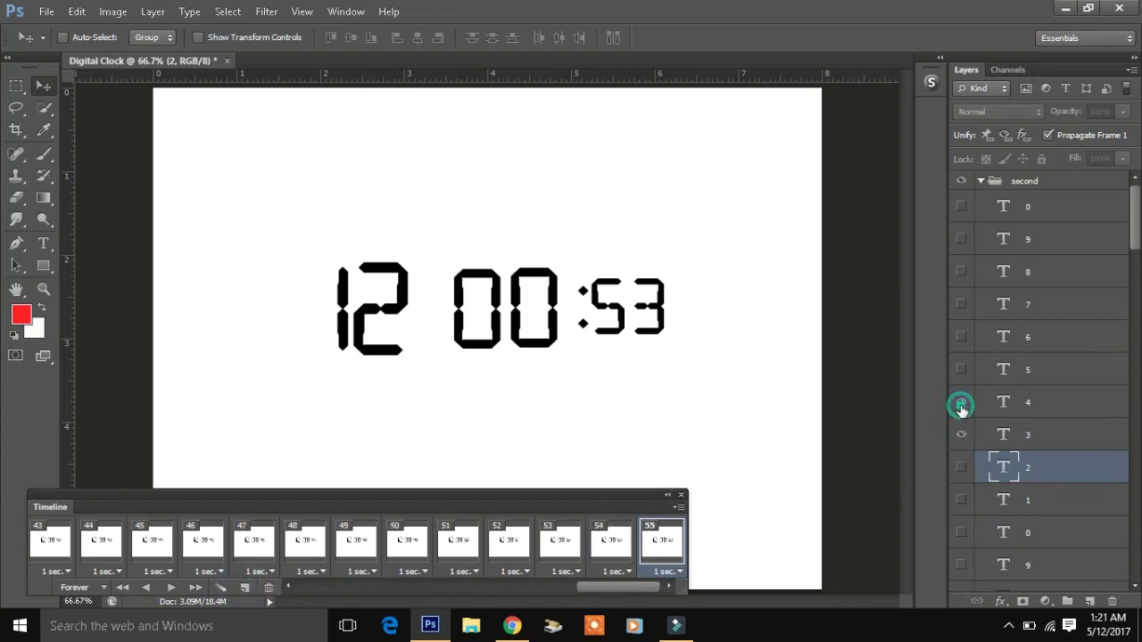
drag(1130, 218, 1138, 560)
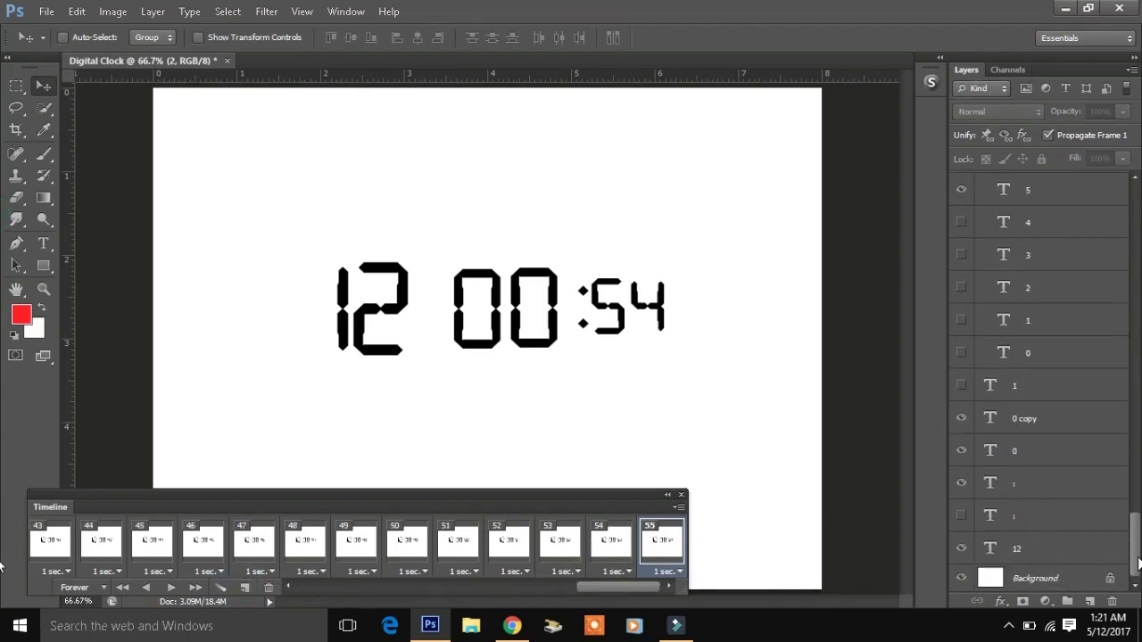
click(509, 544)
click(559, 546)
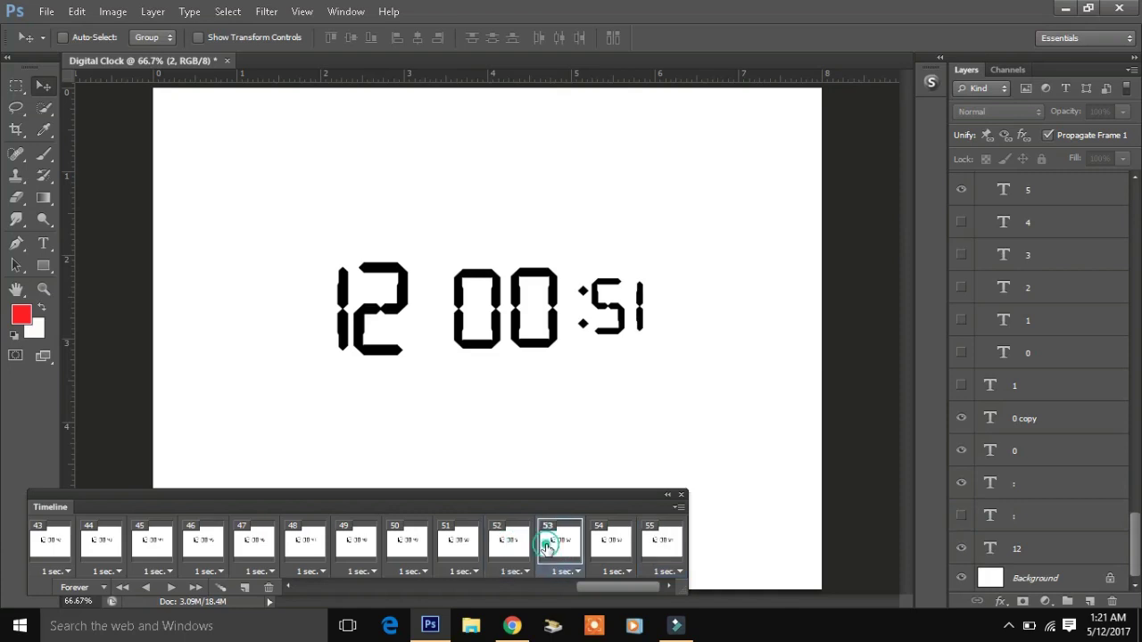
click(610, 546)
click(652, 548)
- Add a frame and step the seconds units digit from 4 through 5 to 6
click(243, 587)
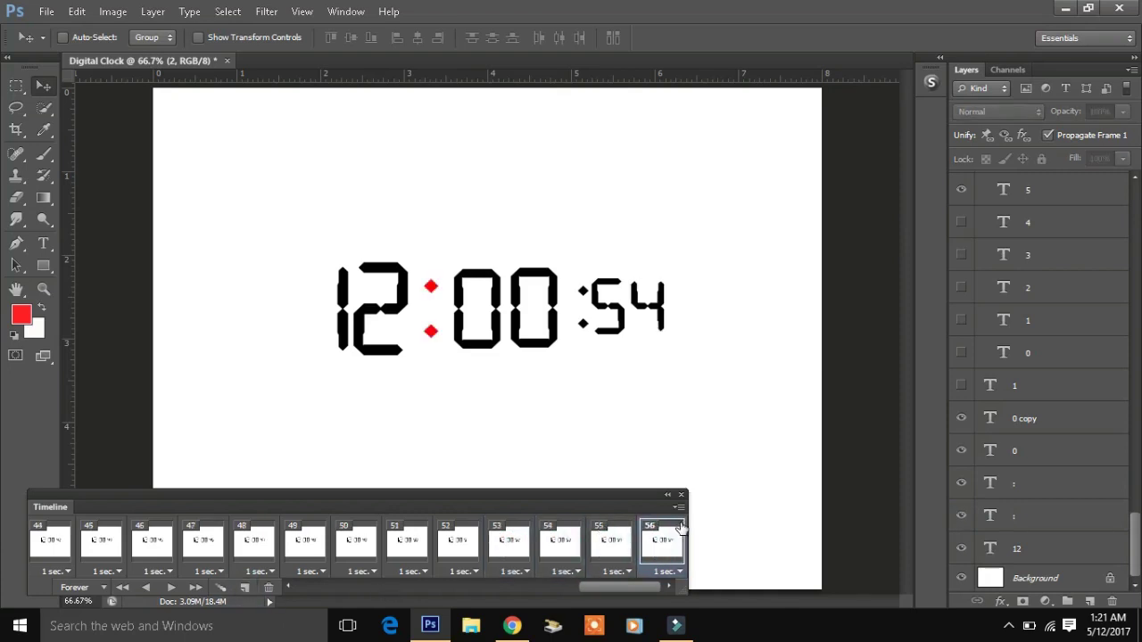
drag(1133, 548, 1139, 266)
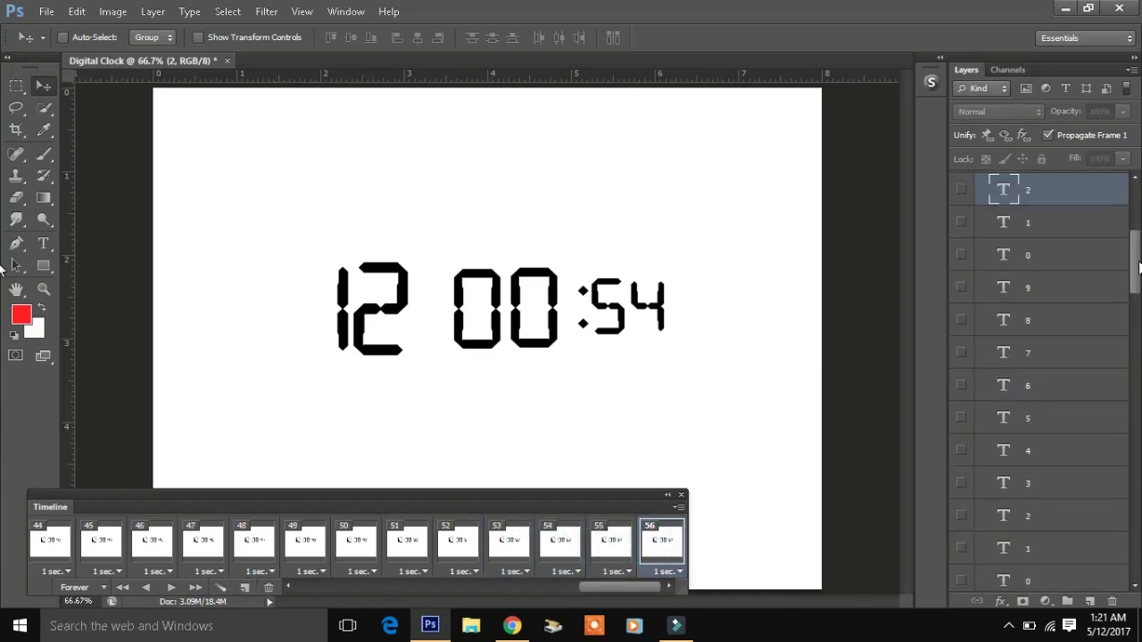
scroll(1046, 413, up, 3)
click(1003, 369)
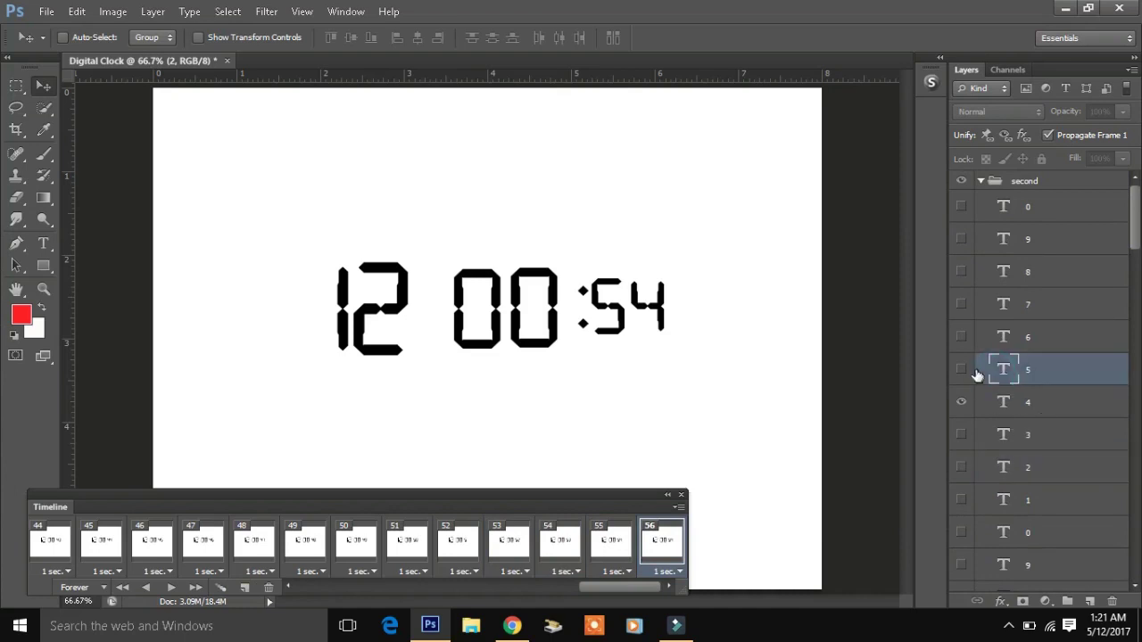
click(961, 369)
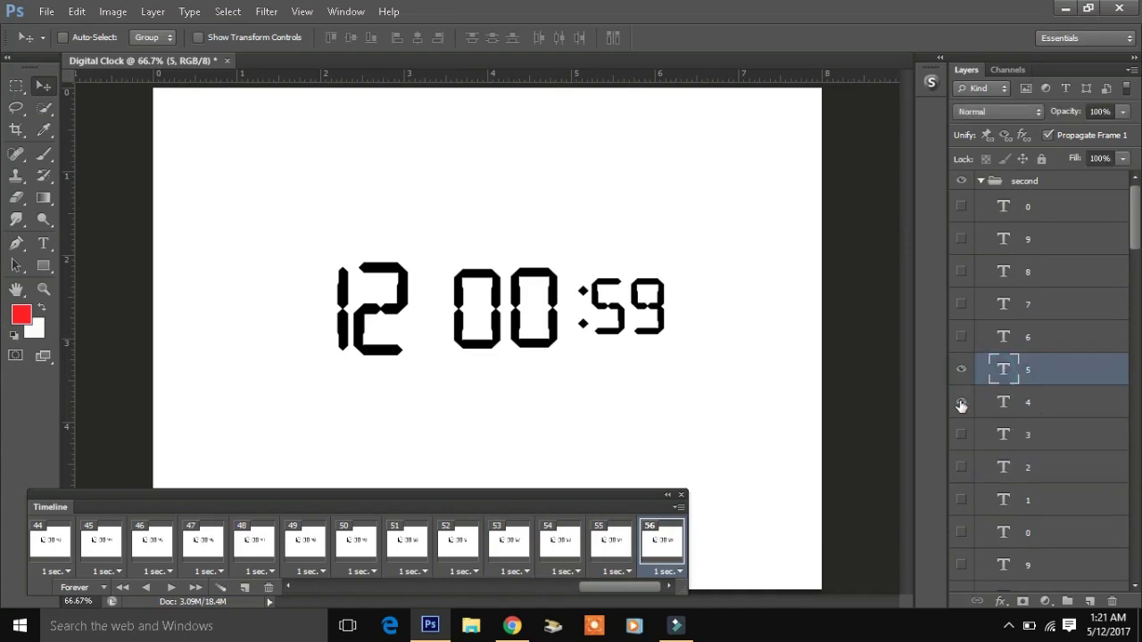
click(630, 535)
click(662, 538)
click(961, 370)
scroll(1133, 247, down, 2)
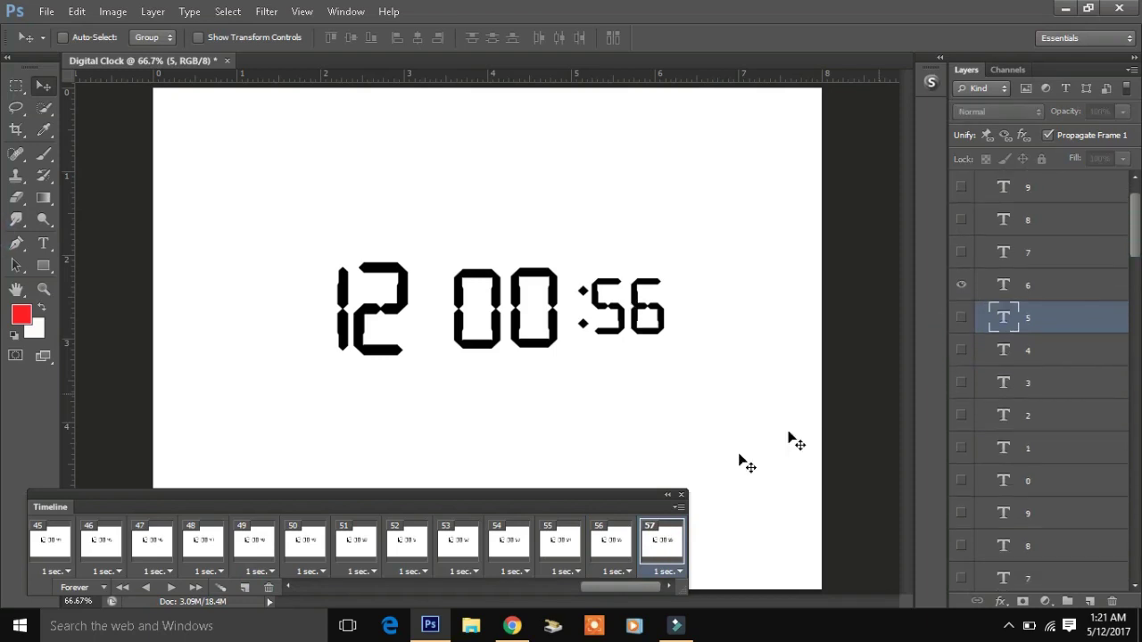
click(611, 540)
click(661, 539)
drag(1132, 254, 1129, 509)
- Show the red colon and add a new frame with the seconds at 57
scroll(1129, 509, down, 1)
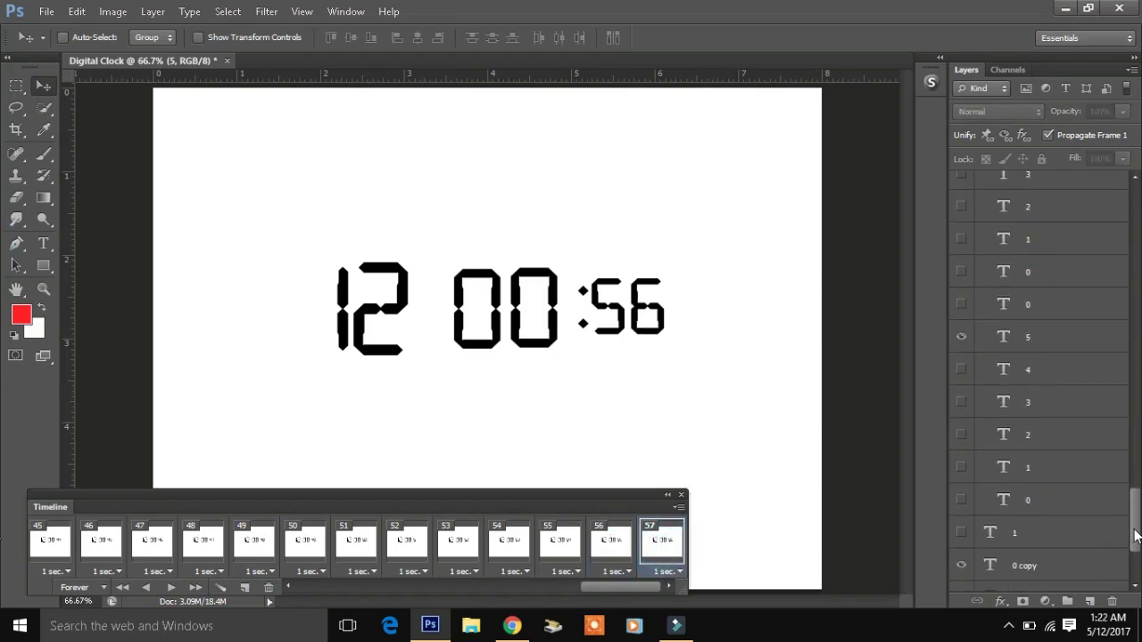
scroll(1129, 510, down, 1)
click(961, 515)
click(243, 587)
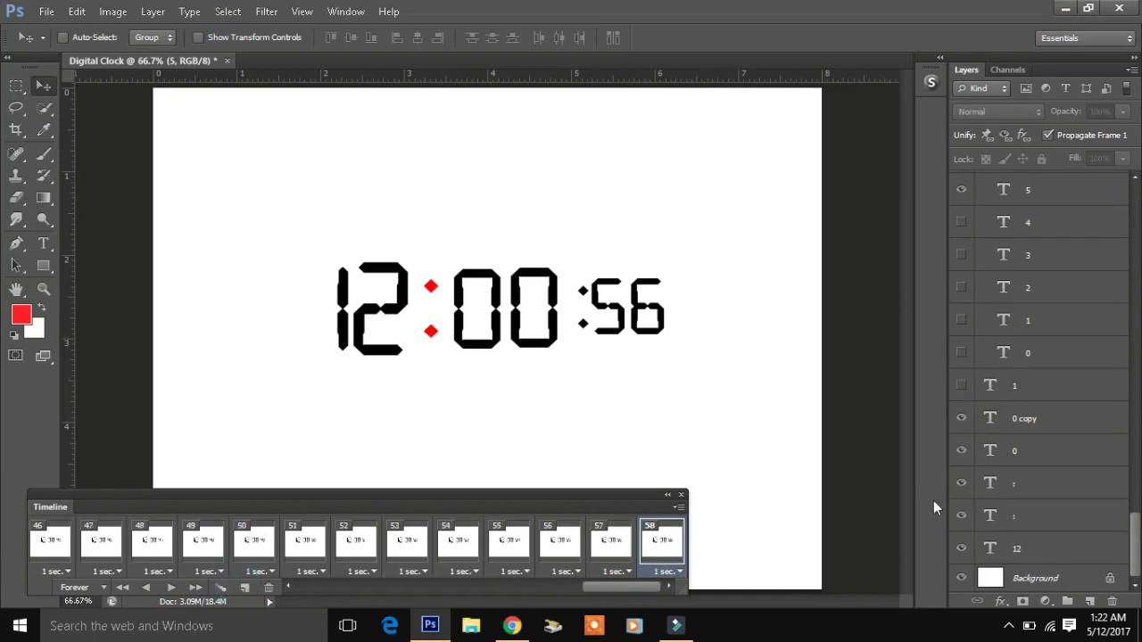
drag(1133, 545, 1137, 243)
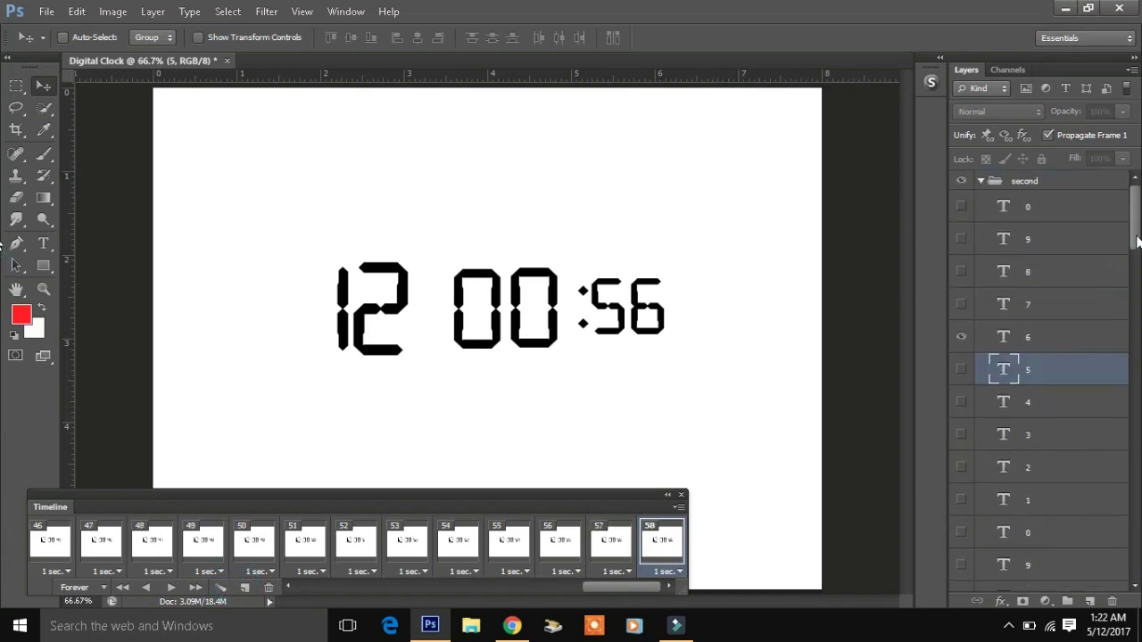
click(961, 338)
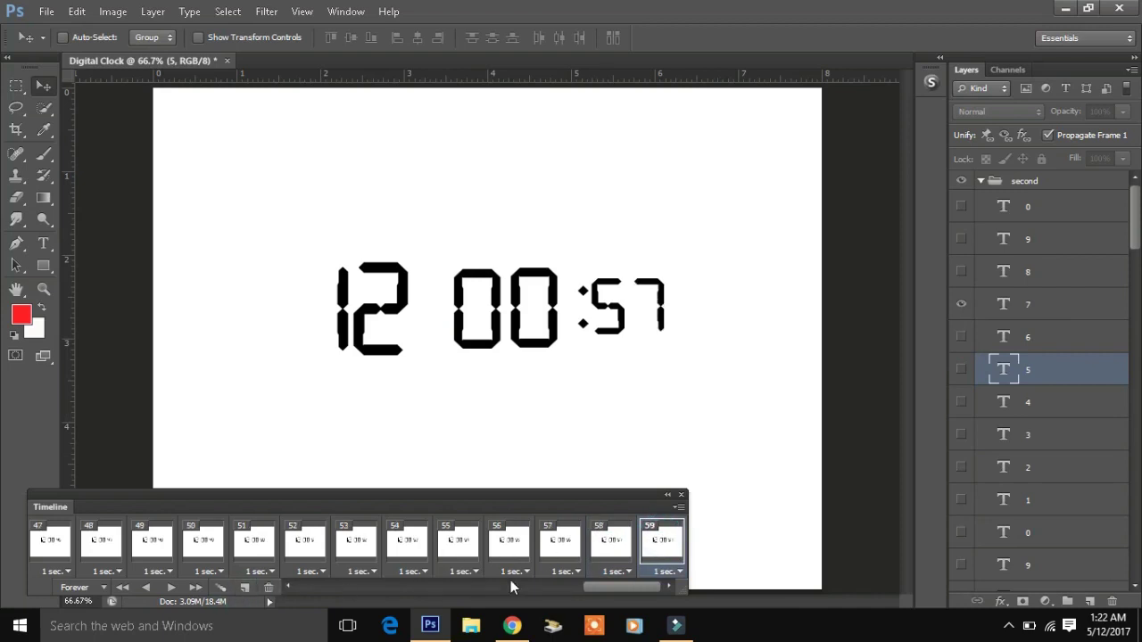
- Advance the seconds to 58 with the red colon shown
click(961, 272)
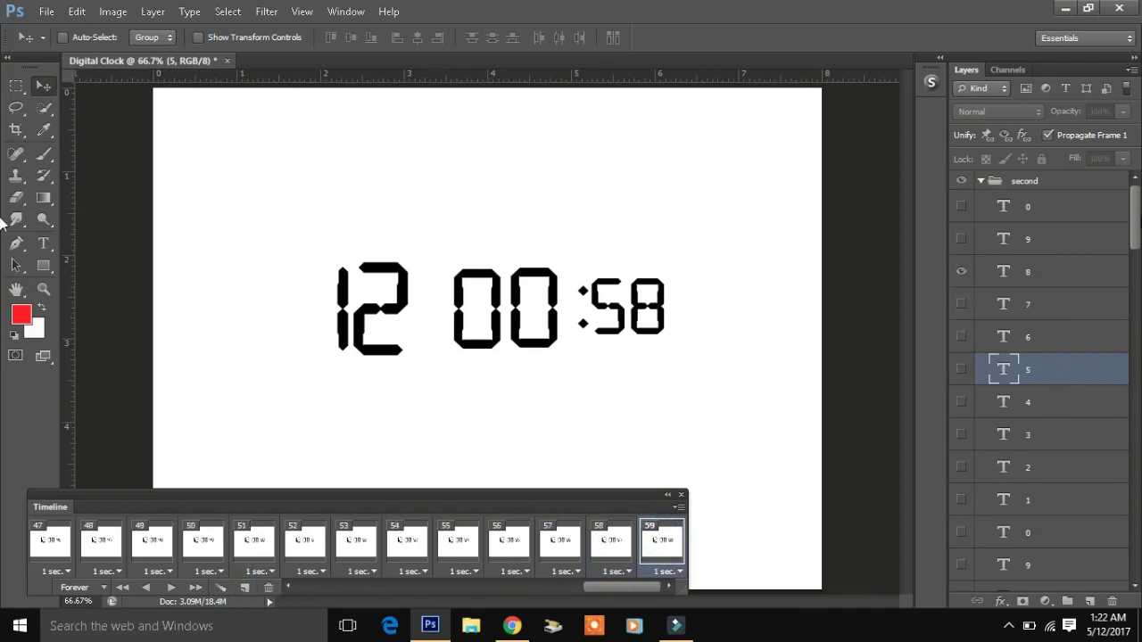
click(1083, 269)
scroll(1082, 270, down, 5)
scroll(981, 446, down, 5)
click(962, 516)
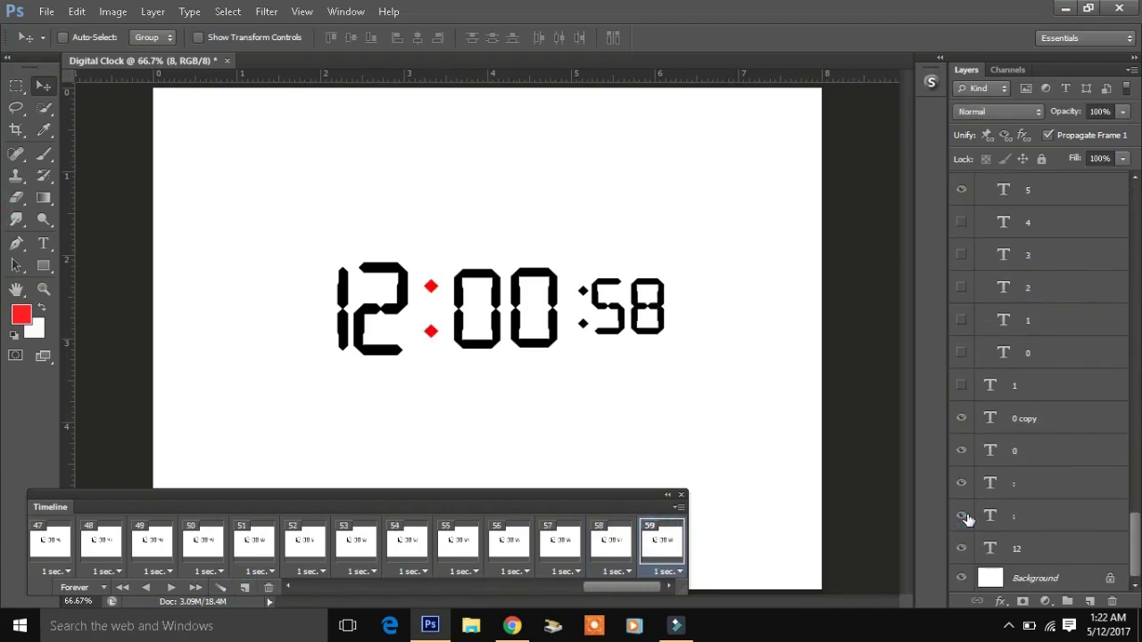
click(600, 532)
click(661, 540)
mouse_move(1135, 527)
mouse_down()
mouse_move(1134, 210)
mouse_move(1133, 536)
mouse_up()
- Set the seconds to 59 by swapping the 8 for a 9, with the colon visible
click(960, 213)
click(961, 245)
click(598, 546)
click(655, 546)
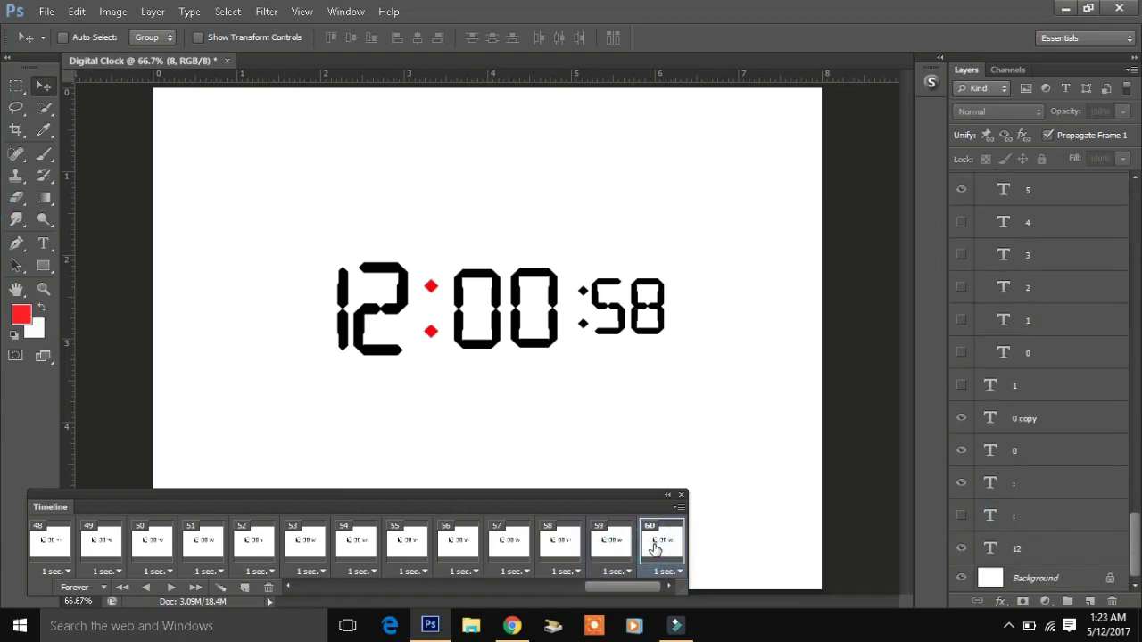
click(961, 516)
drag(1133, 539, 1138, 207)
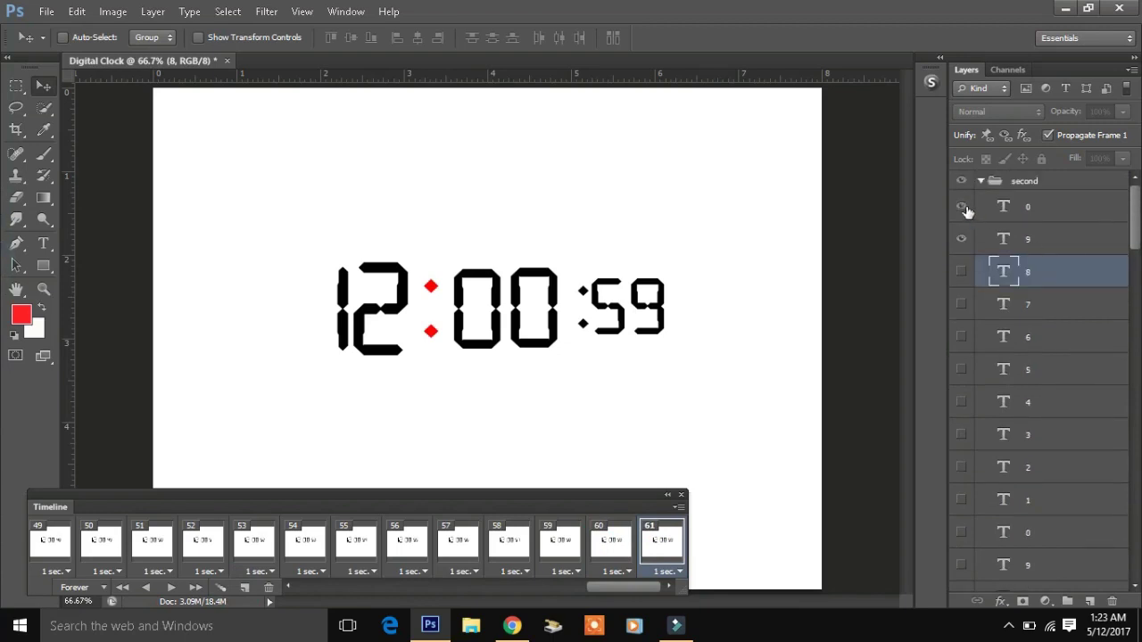
- On frame 61, zero the seconds tens and swap the minutes' last 0 for 1, reading 12:01:00
drag(1127, 220, 1131, 500)
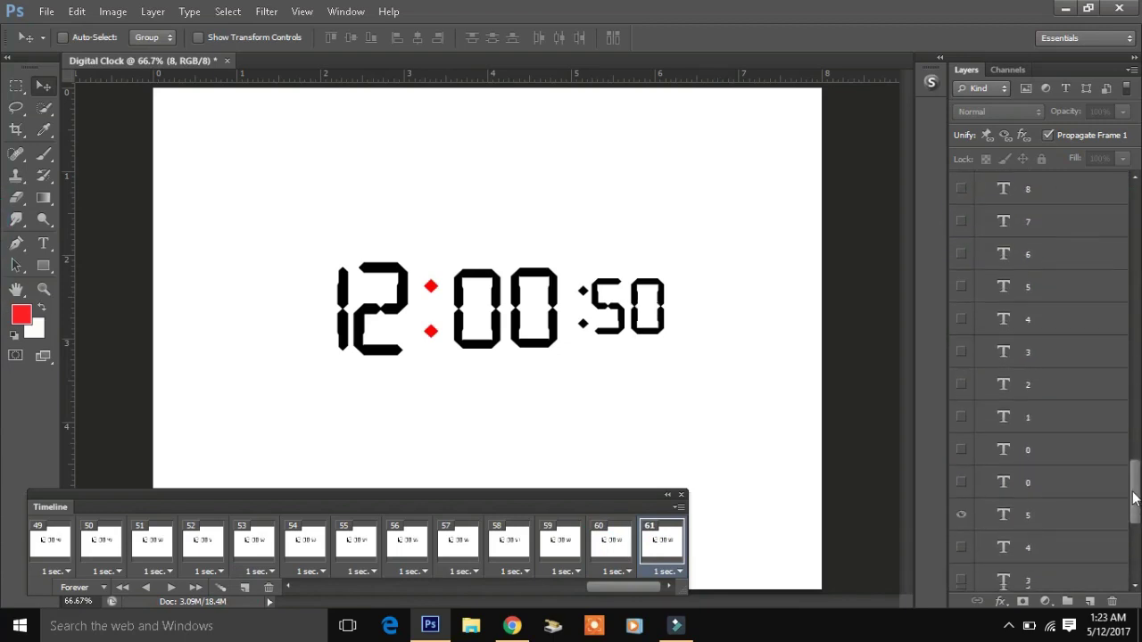
click(961, 456)
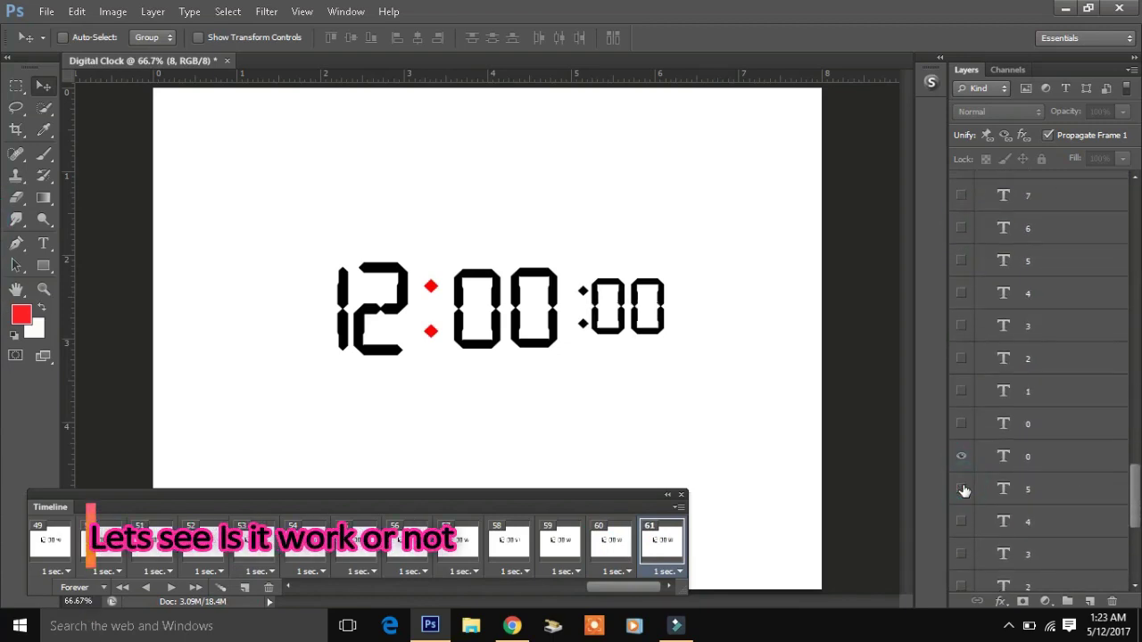
drag(1134, 499, 1137, 548)
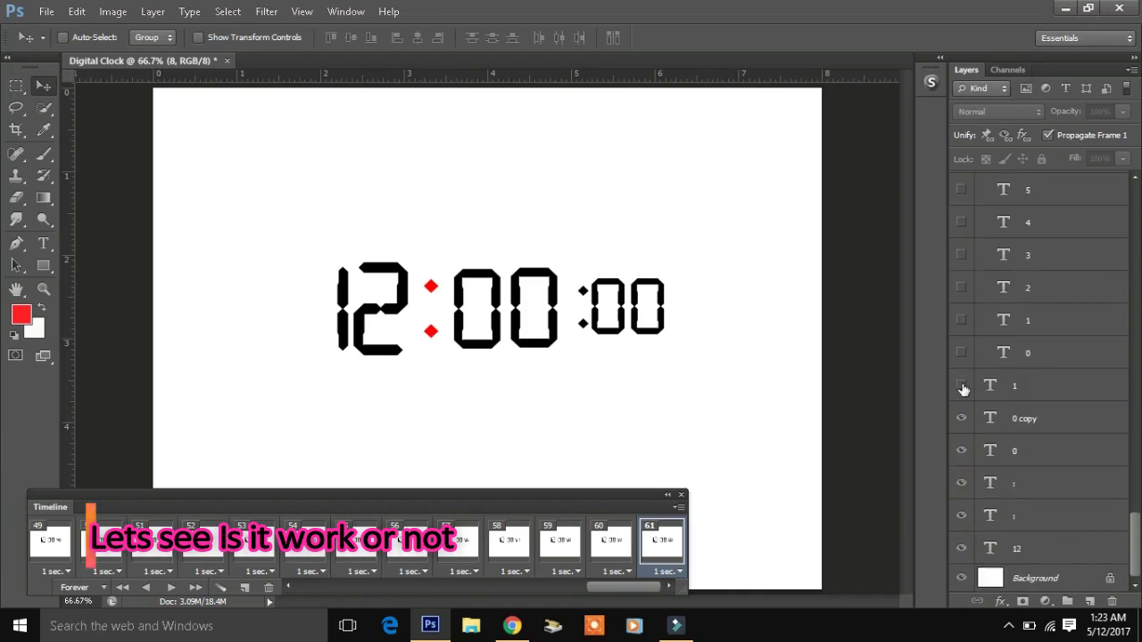
click(962, 385)
click(961, 418)
click(612, 541)
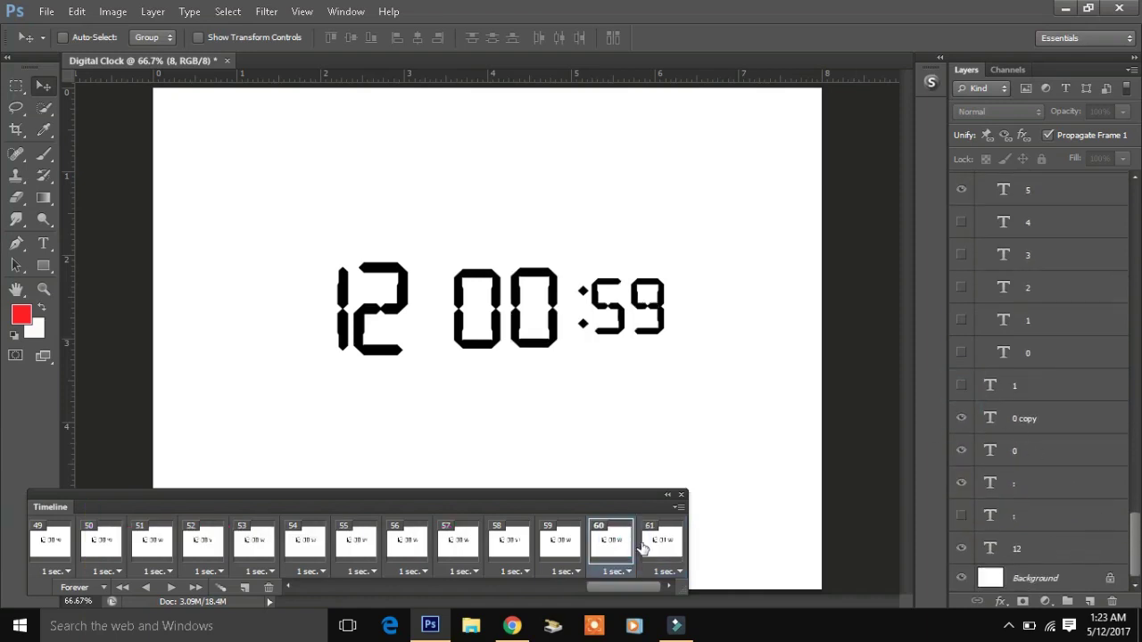
click(659, 544)
drag(619, 586, 44, 564)
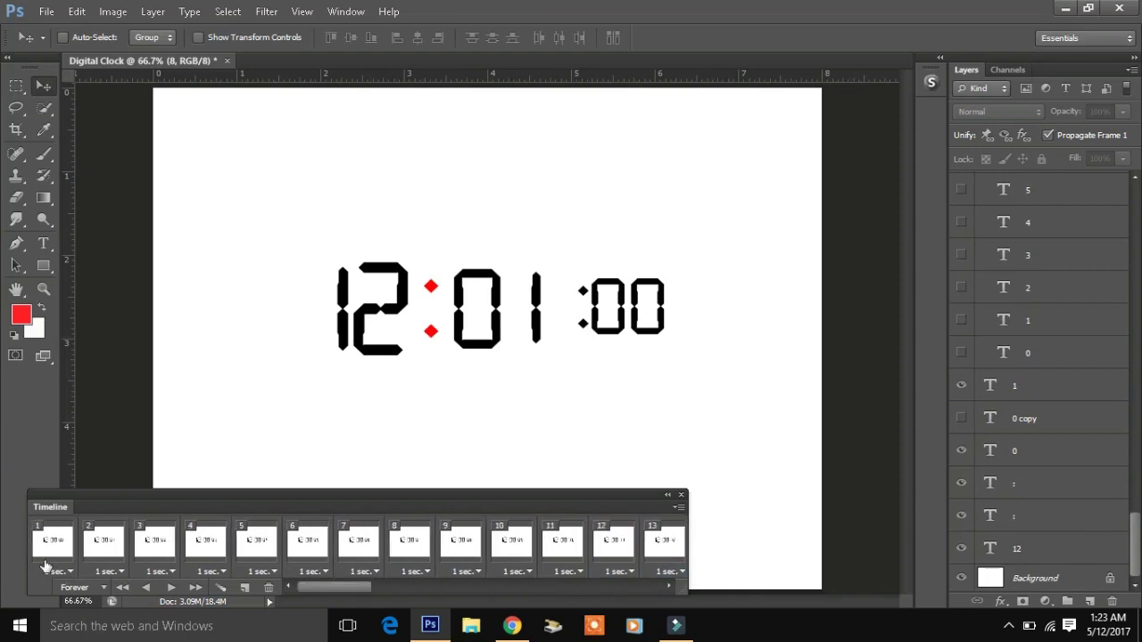
- Play the animation from frame 1, then stop and step through frames 9–14
click(66, 547)
click(171, 587)
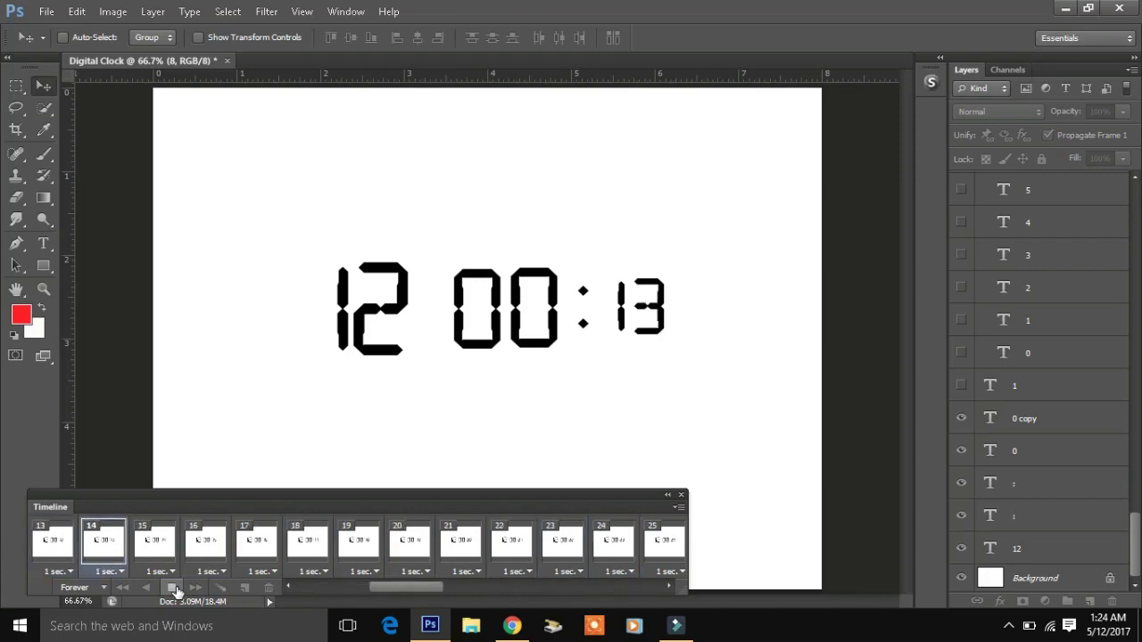
click(171, 588)
click(74, 553)
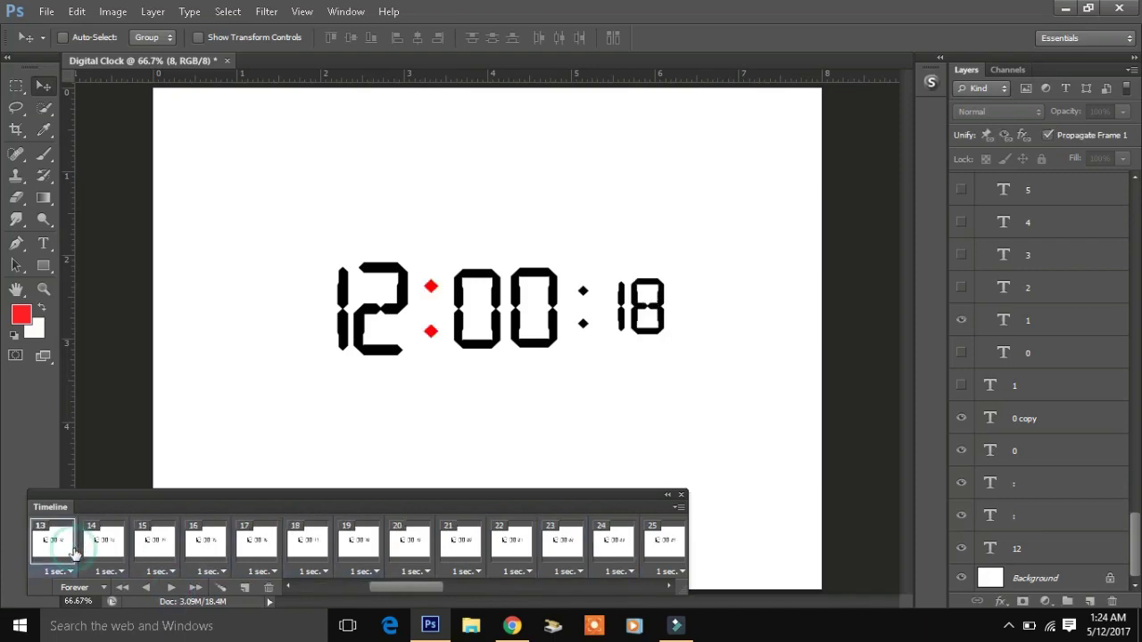
drag(380, 585, 350, 585)
click(207, 538)
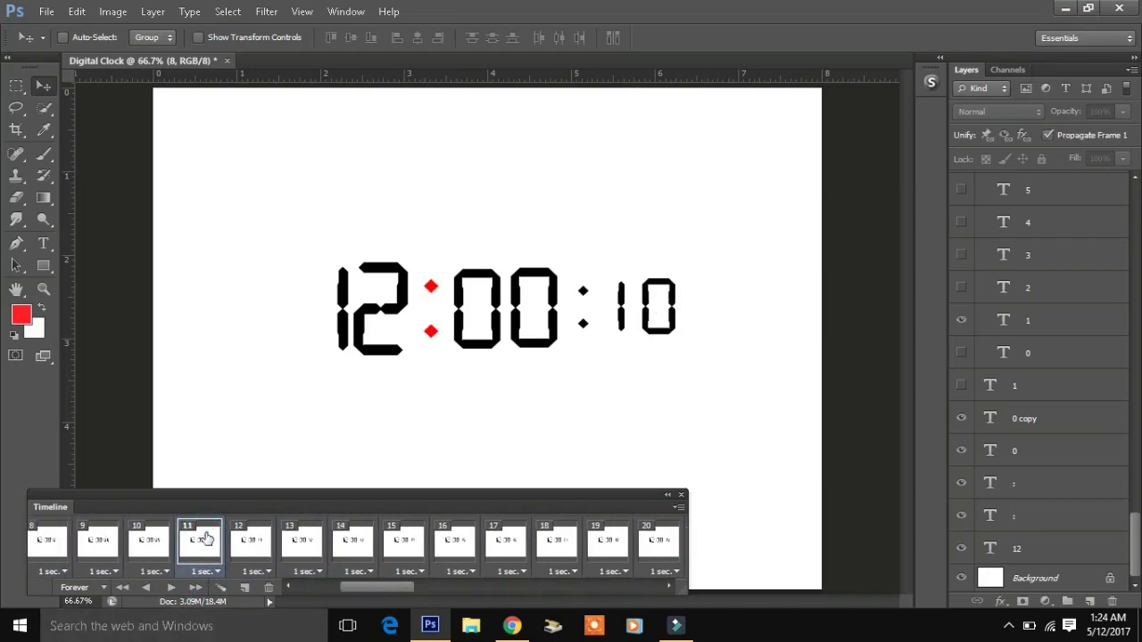
click(239, 541)
click(301, 545)
click(342, 544)
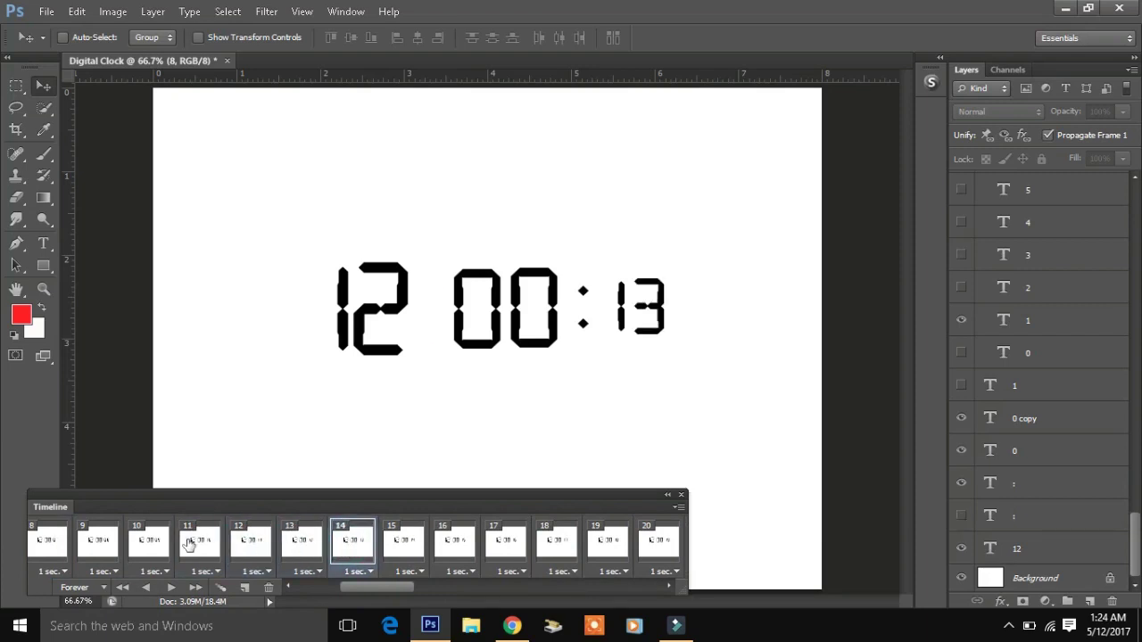
click(100, 542)
- Replay from frames 9, 28 and 59 to confirm 12:01:00, then dock the Timeline at the bottom
click(171, 588)
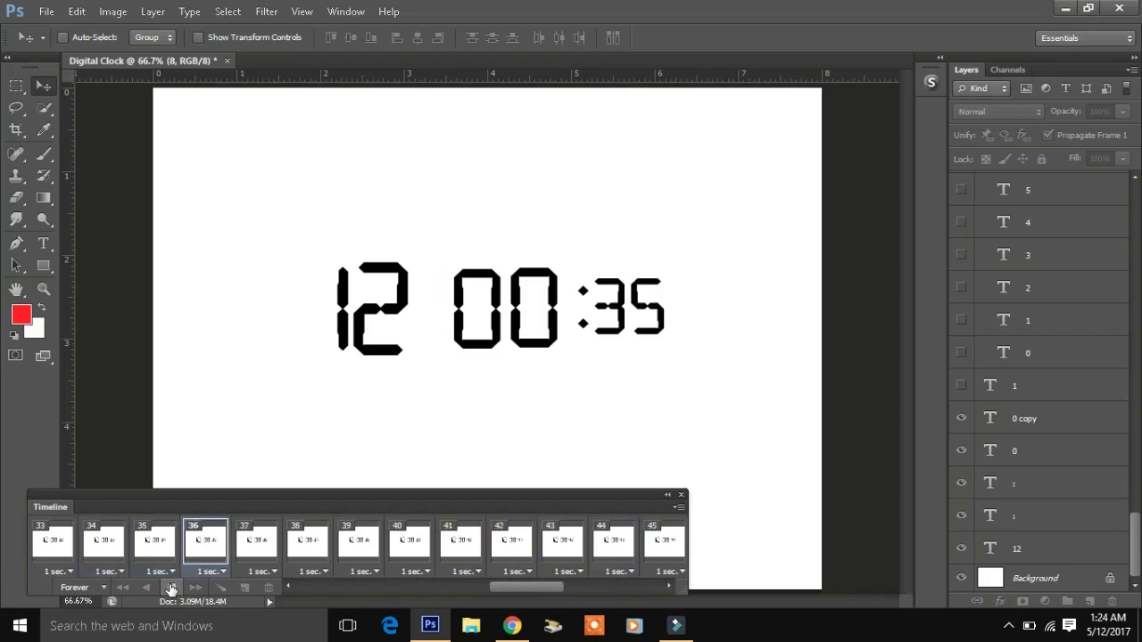
click(172, 588)
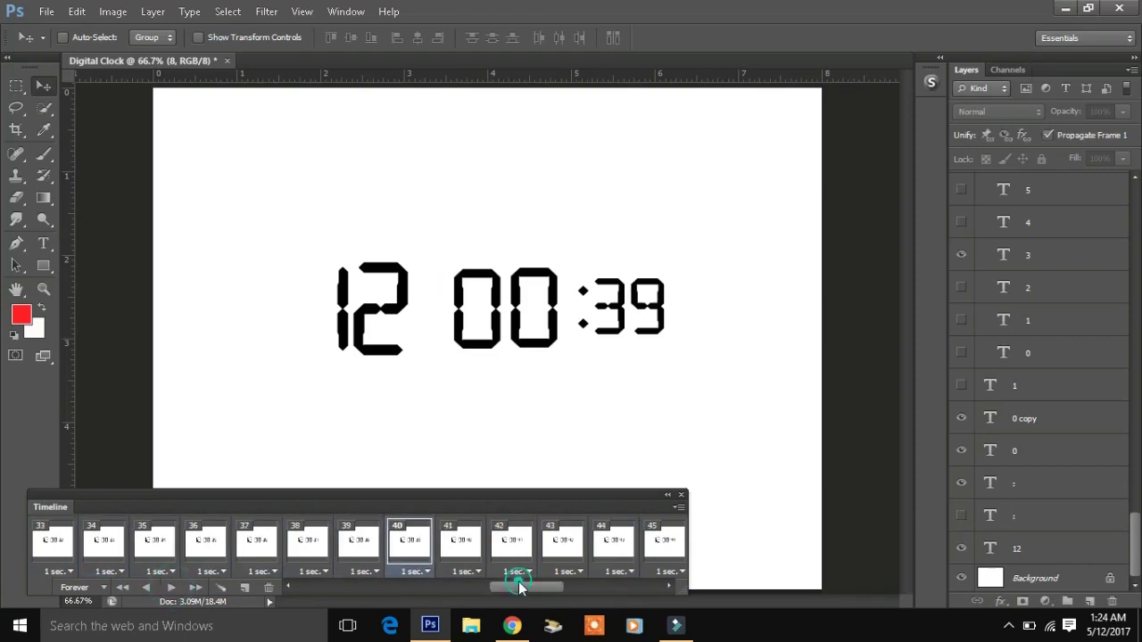
drag(526, 586, 464, 585)
click(332, 546)
key(space)
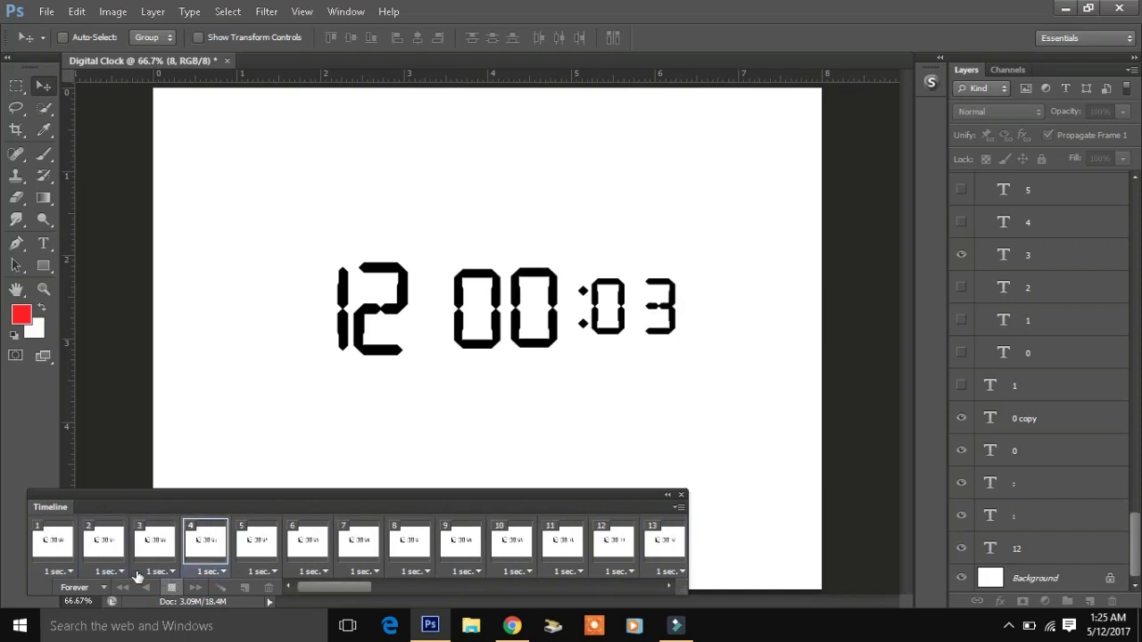
click(173, 587)
drag(332, 585, 657, 589)
click(560, 540)
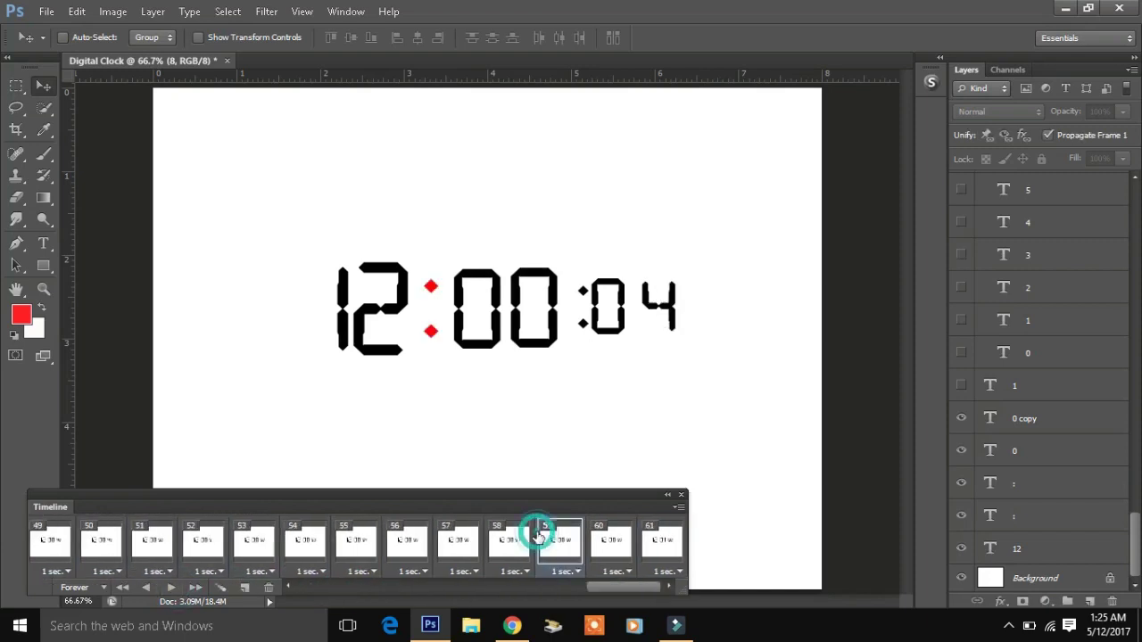
click(170, 587)
click(170, 586)
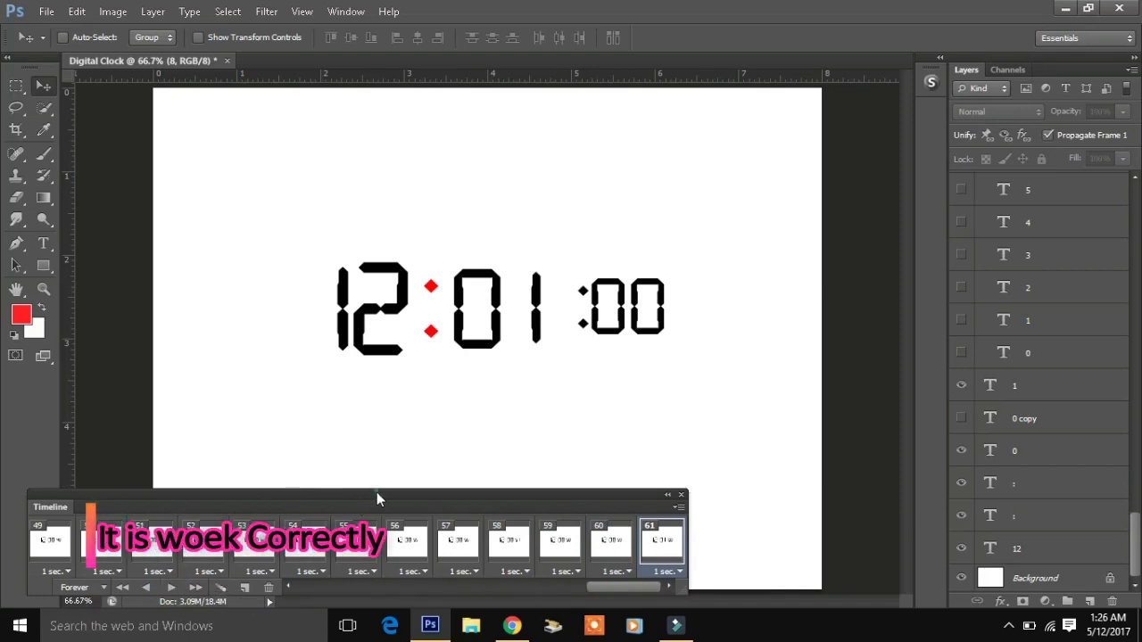
drag(377, 496, 452, 564)
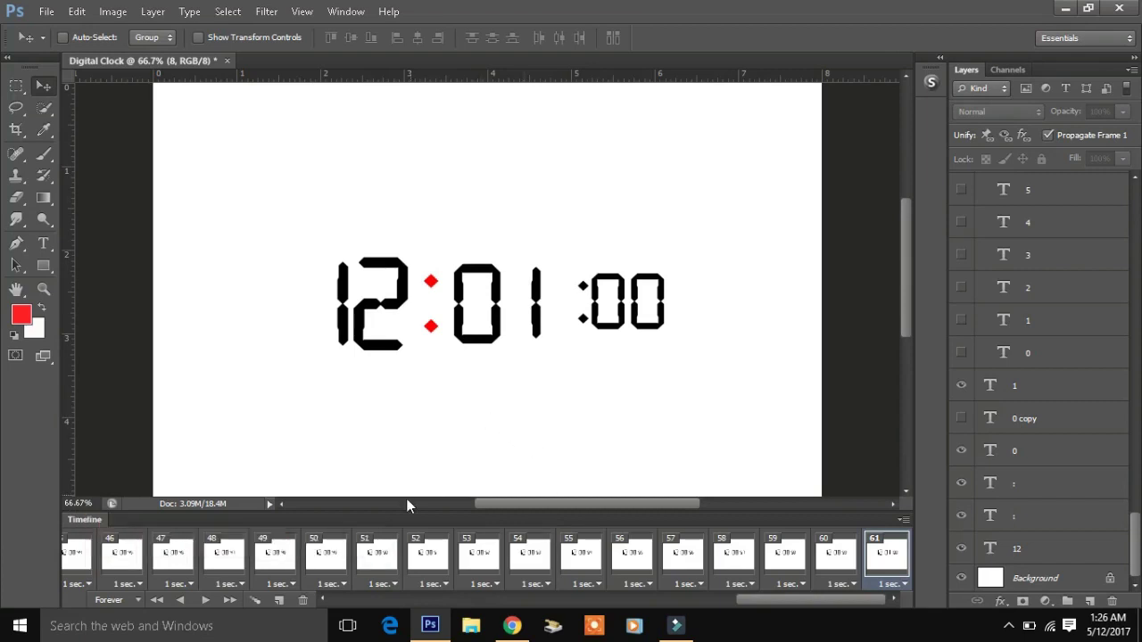
click(208, 600)
key(Tab)
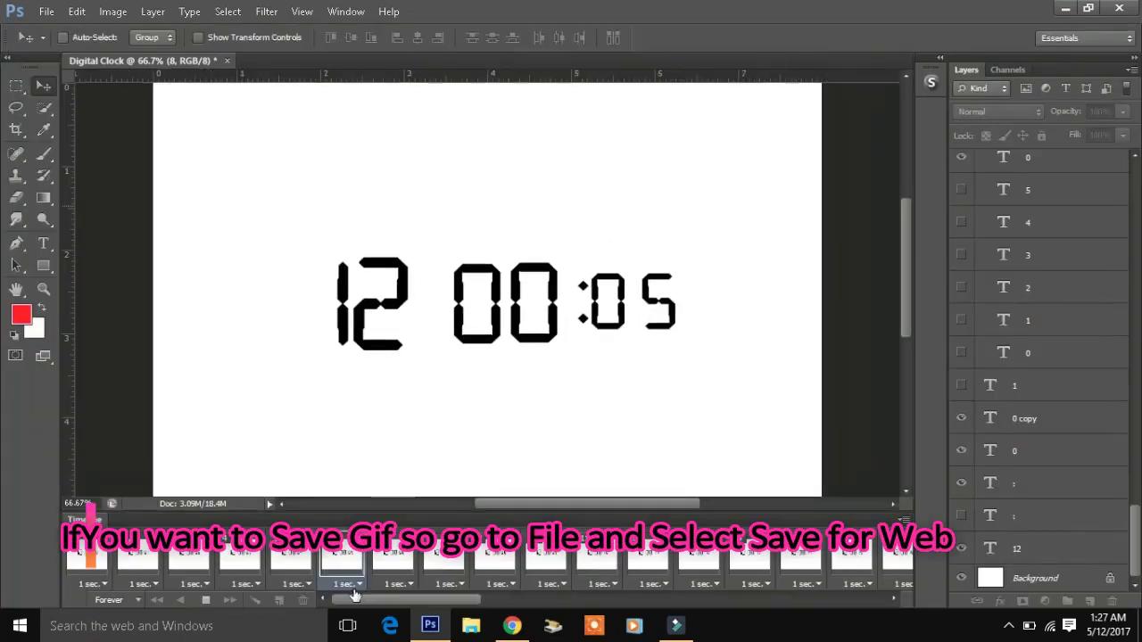
click(205, 600)
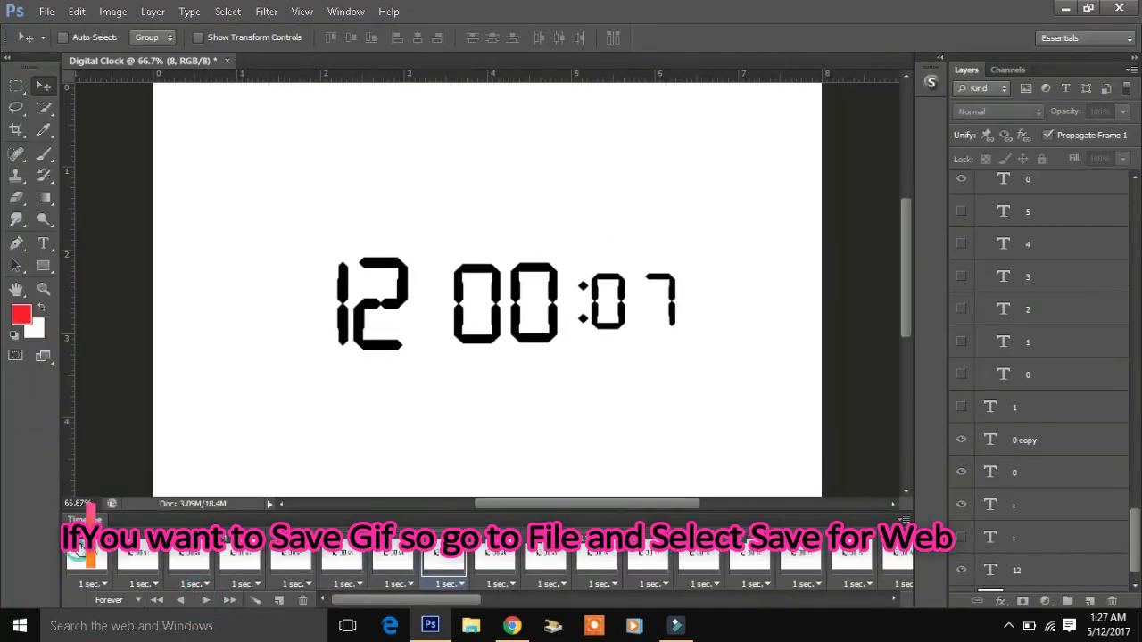
click(80, 548)
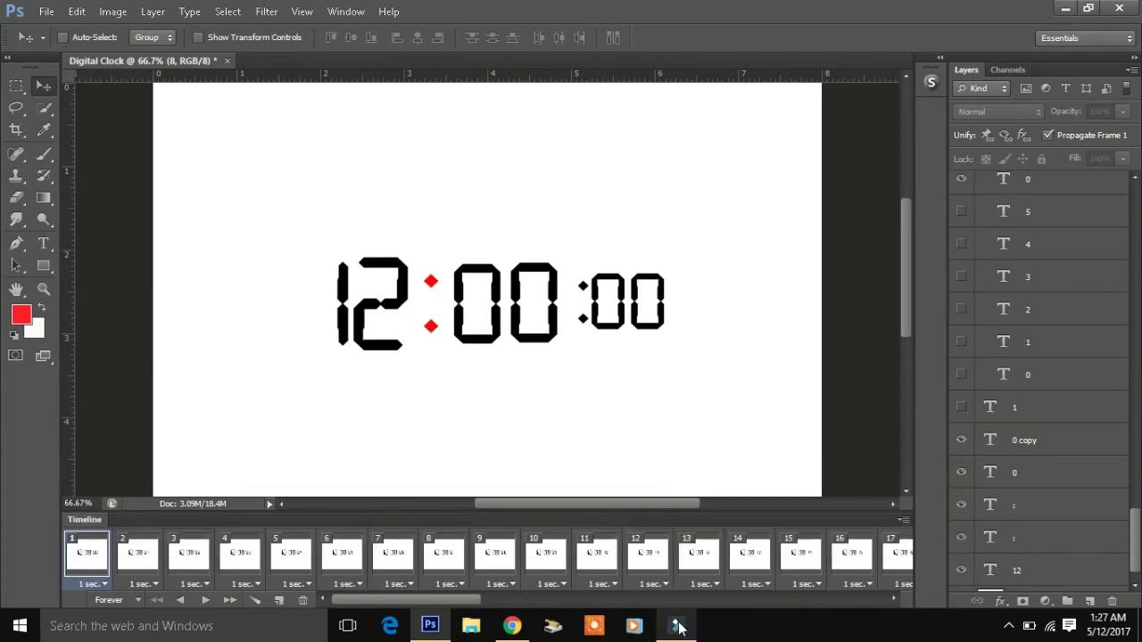
click(46, 12)
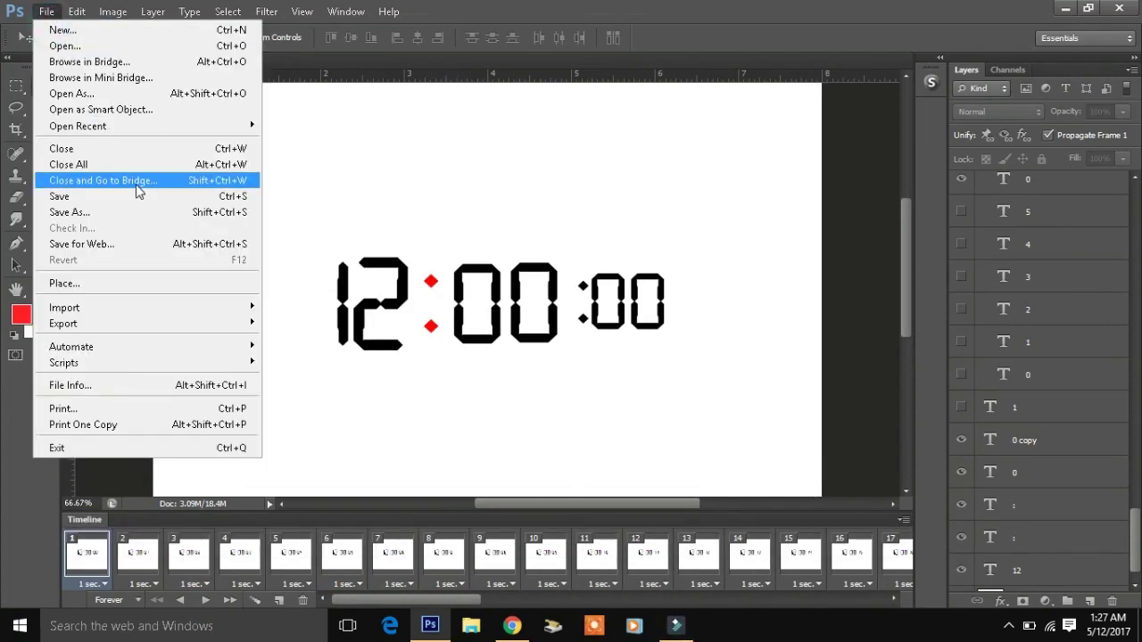
click(215, 244)
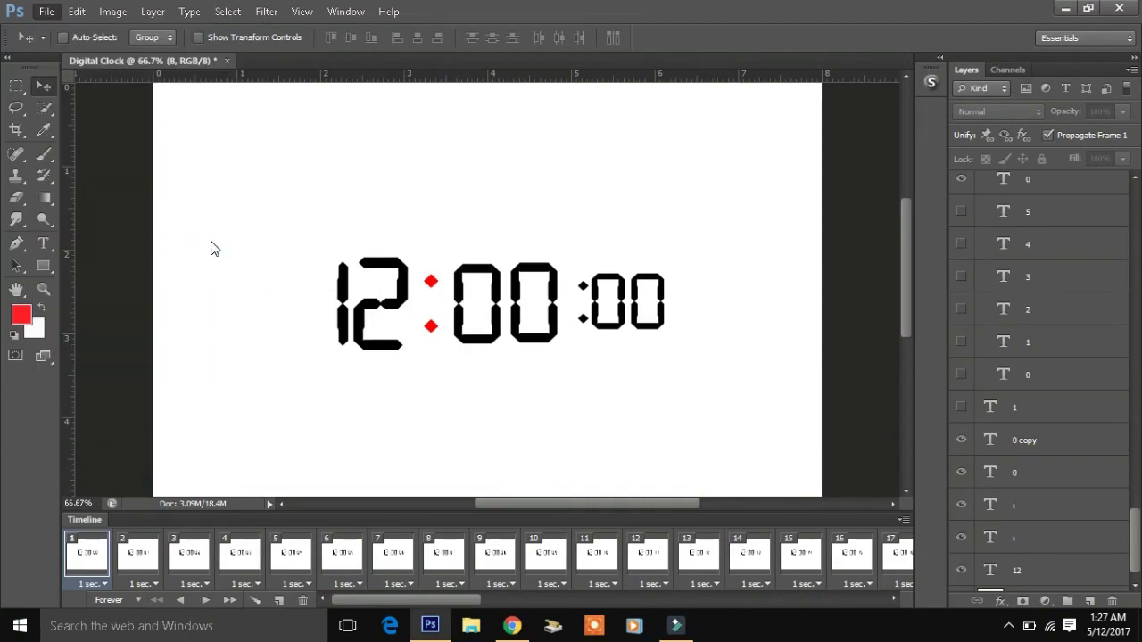